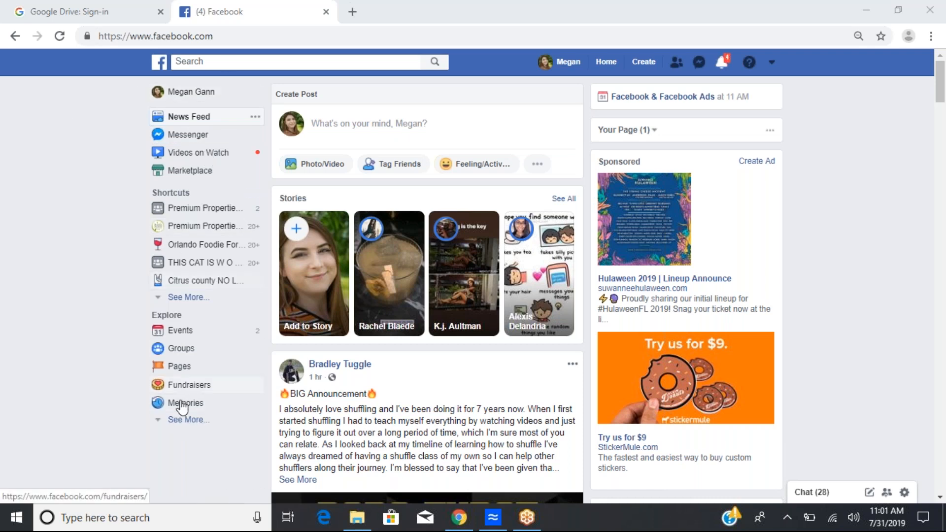
Step: Open the list of your Pages and start creating a new Page
{"action": "left_click", "coordinate": [772, 63]}
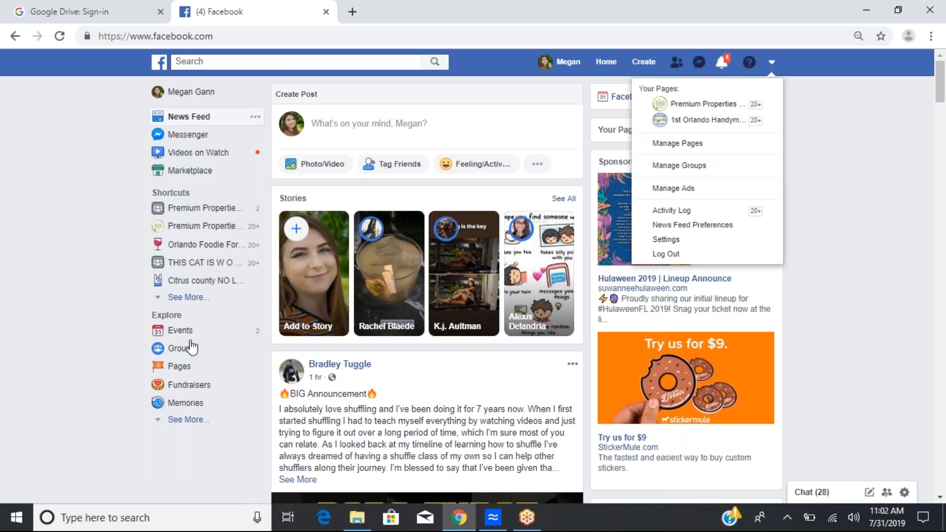
{"action": "left_click", "coordinate": [179, 366]}
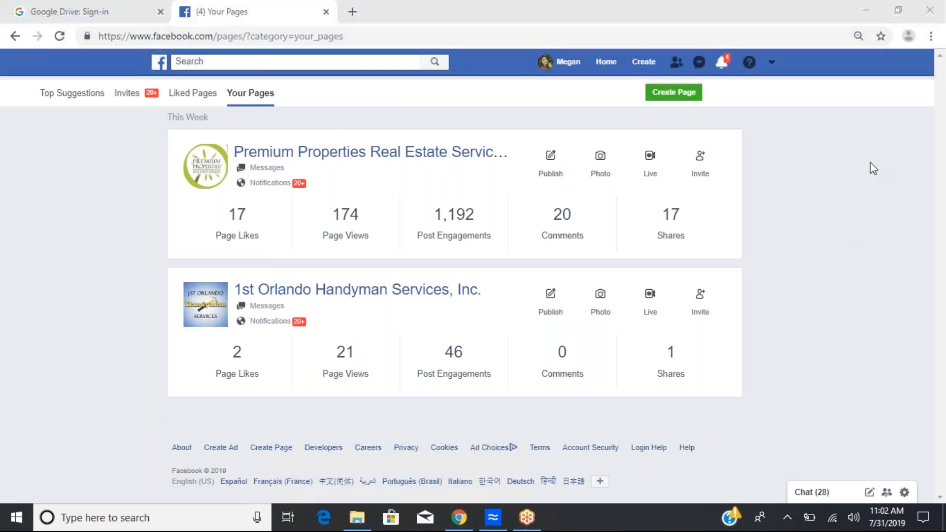
{"action": "left_click", "coordinate": [677, 99]}
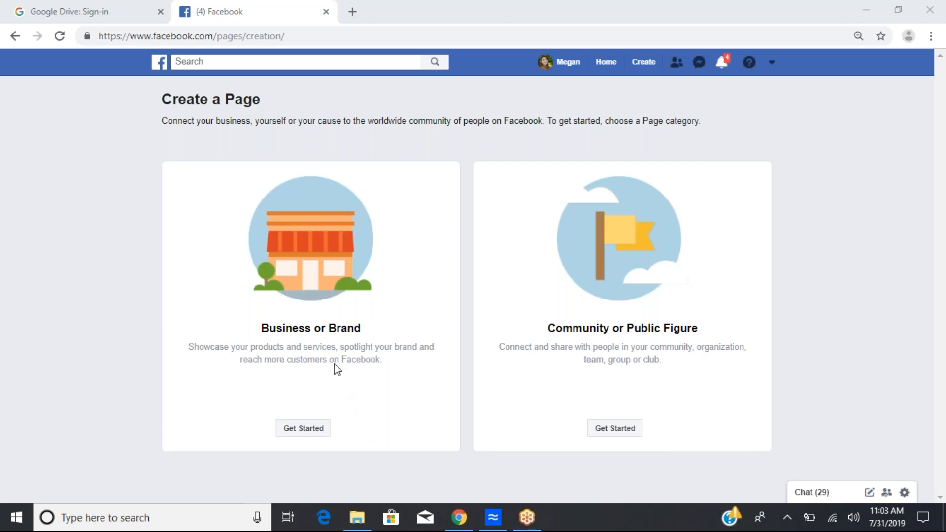
Step: Start a Business or Brand page and place the cursor in its Page Name field
{"action": "left_click", "coordinate": [295, 430]}
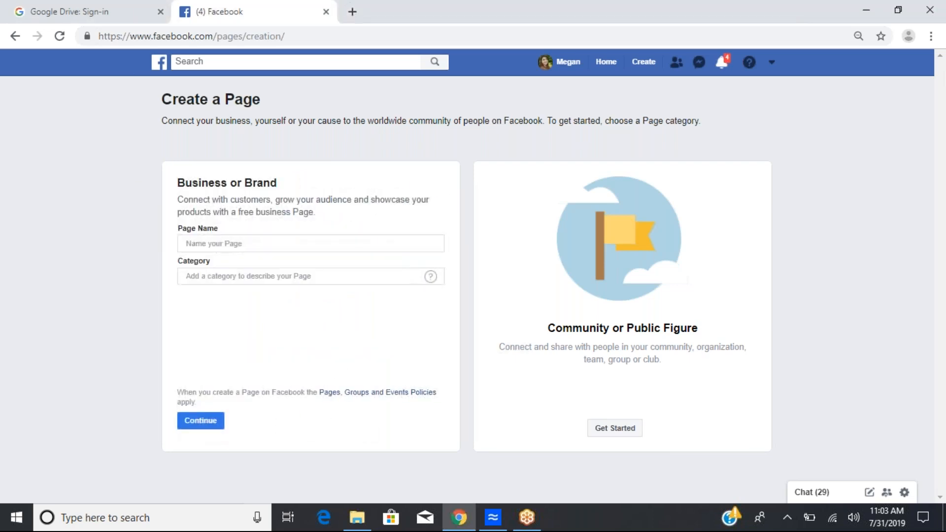
{"action": "left_click", "coordinate": [226, 244]}
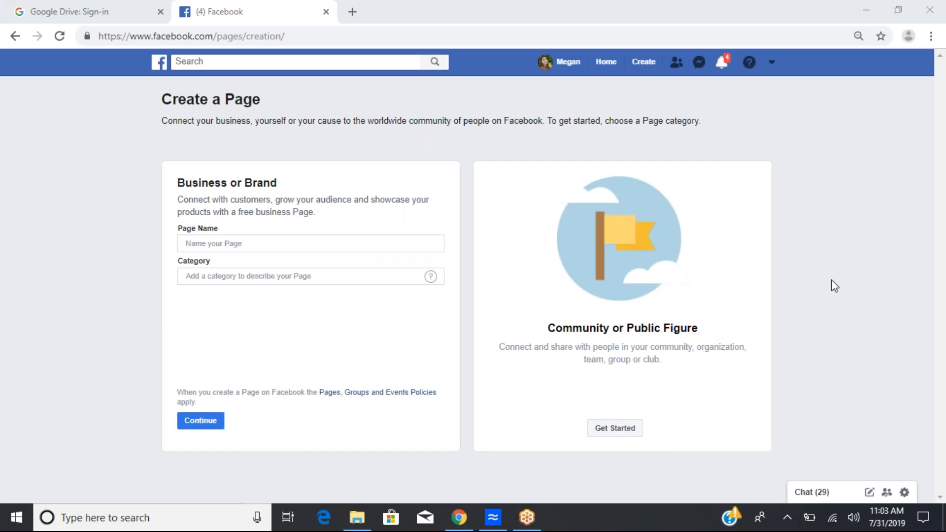
{"action": "left_click", "coordinate": [264, 243]}
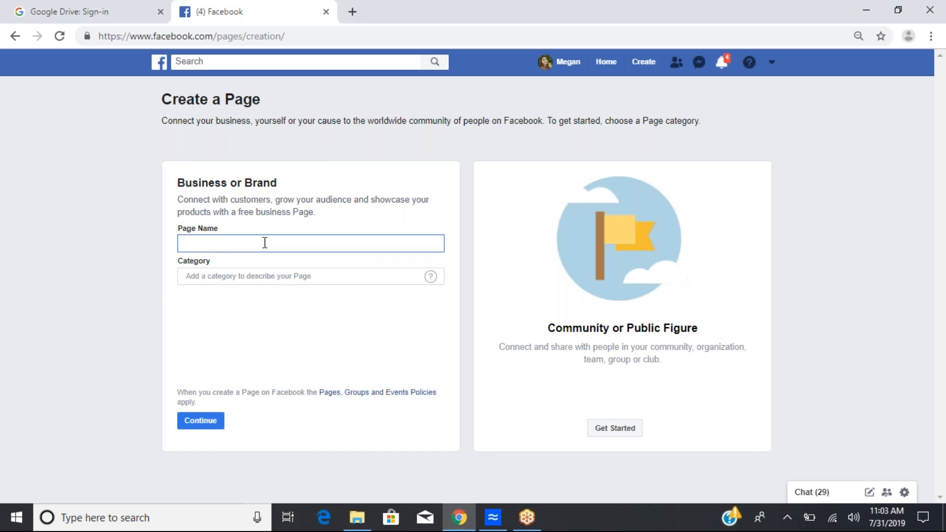
{"action": "type", "text": "Megan The Realtor"}
{"action": "key", "text": "BackSpace"}
{"action": "key", "text": "BackSpace"}
{"action": "key", "text": "BackSpace"}
{"action": "key", "text": "BackSpace"}
{"action": "key", "text": "BackSpace"}
{"action": "key", "text": "BackSpace"}
{"action": "key", "text": "BackSpace"}
{"action": "key", "text": "BackSpace"}
{"action": "key", "text": "BackSpace"}
{"action": "key", "text": "BackSpace"}
{"action": "key", "text": "BackSpace"}
{"action": "type", "text": "Sells Real Estate"}
{"action": "left_click_drag", "start_coordinate": [283, 243], "coordinate": [183, 242]}
{"action": "key", "text": "BackSpace"}
{"action": "type", "text": "TAmm"}
{"action": "key", "text": "BackSpace"}
{"action": "key", "text": "BackSpace"}
{"action": "key", "text": "BackSpace"}
{"action": "key", "text": "BackSpace"}
{"action": "type", "text": "Your home girl tammy"}
{"action": "left_click_drag", "start_coordinate": [237, 242], "coordinate": [181, 247]}
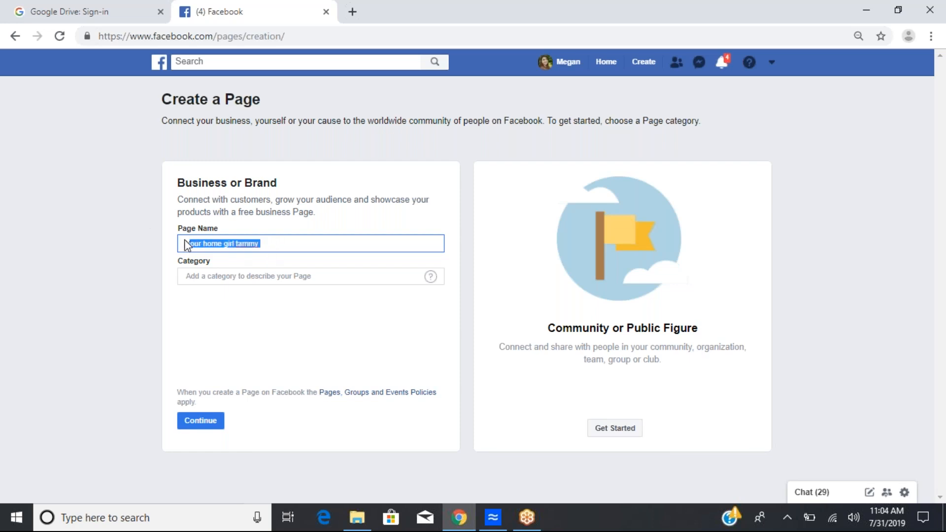
{"action": "key", "text": "BackSpace"}
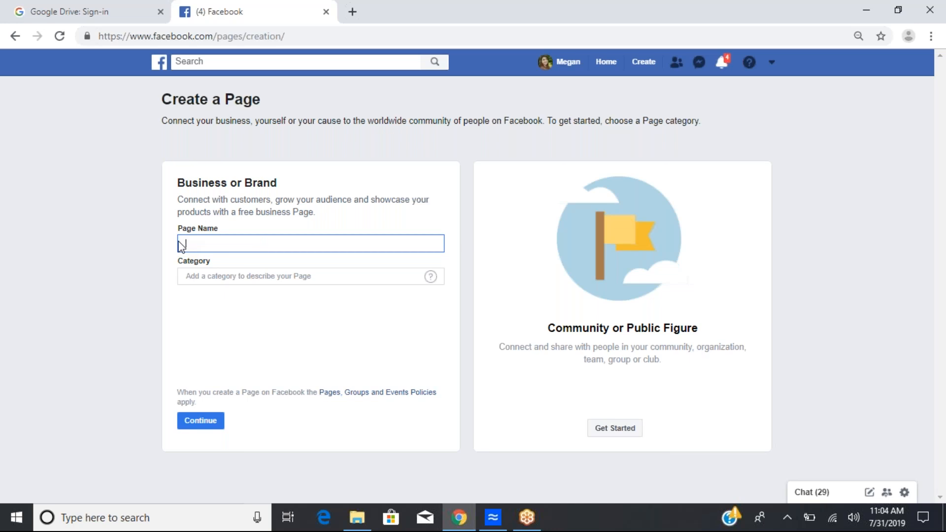
Step: Name the page Megan The Realtor and set its category to Real Estate Agent
{"action": "type", "text": "Megan The Realtor"}
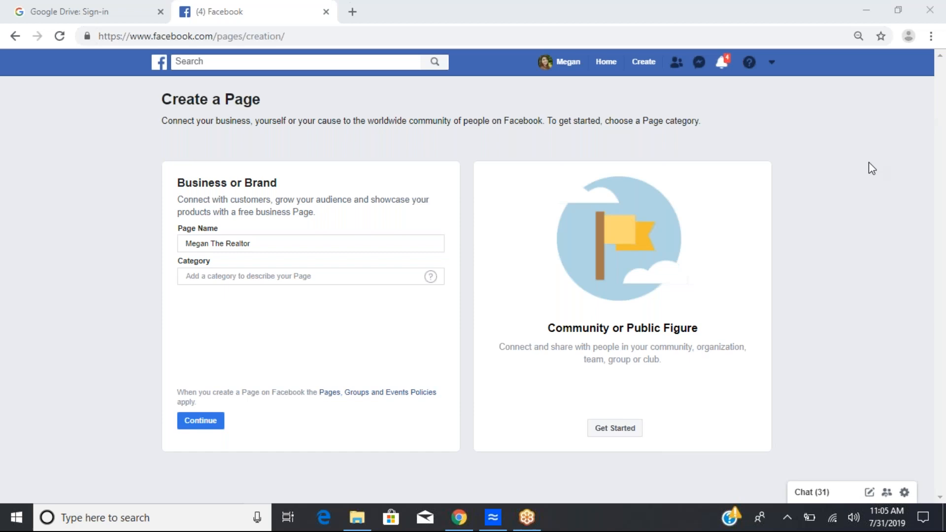
{"action": "left_click", "coordinate": [227, 275]}
{"action": "left_click", "coordinate": [227, 276]}
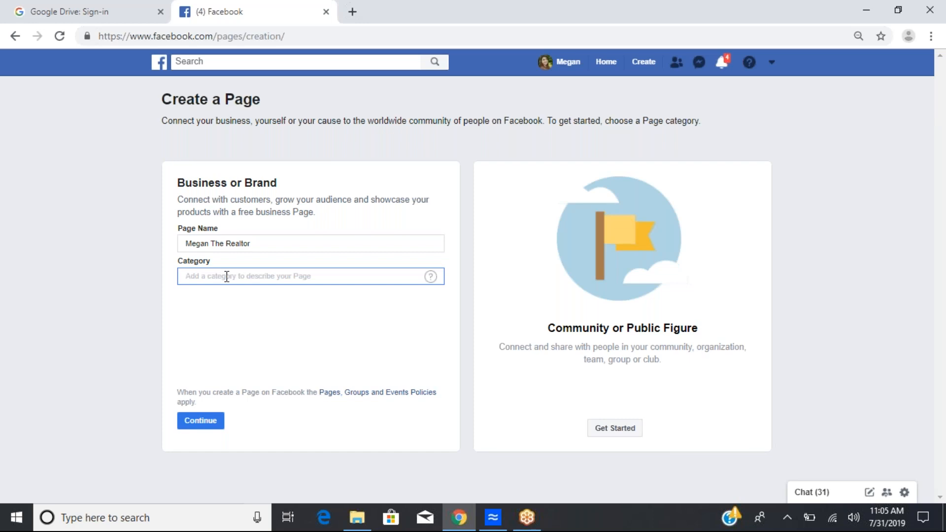
{"action": "type", "text": "Real"}
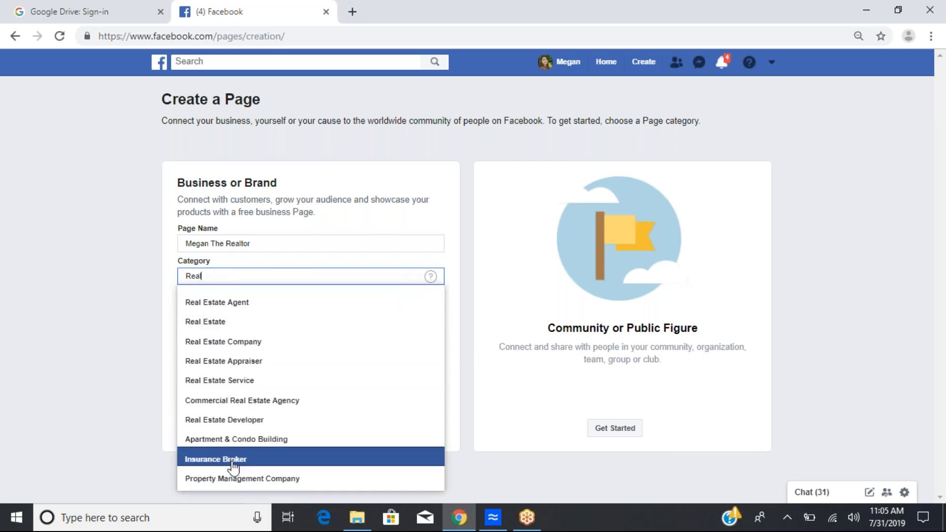
{"action": "left_click", "coordinate": [271, 302]}
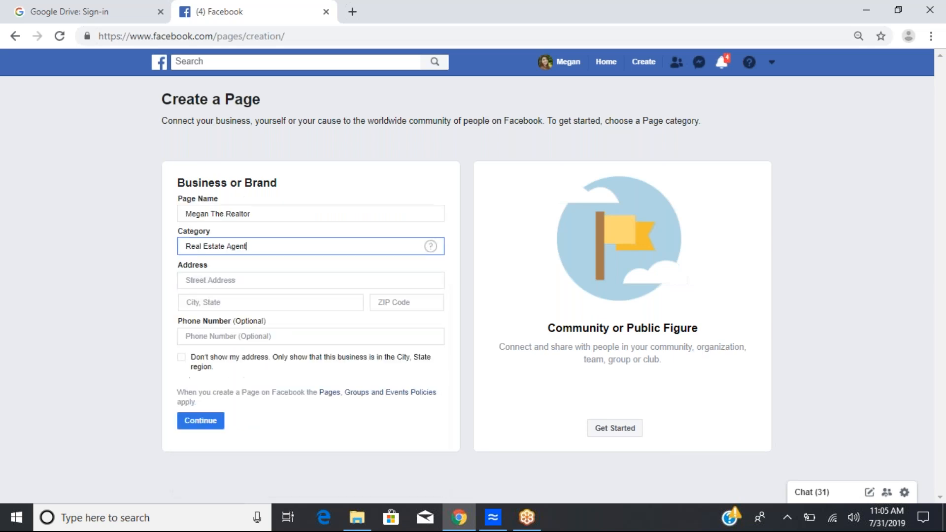
Step: Examine the address, phone number and hide-address options of the page form
{"action": "left_click", "coordinate": [230, 280]}
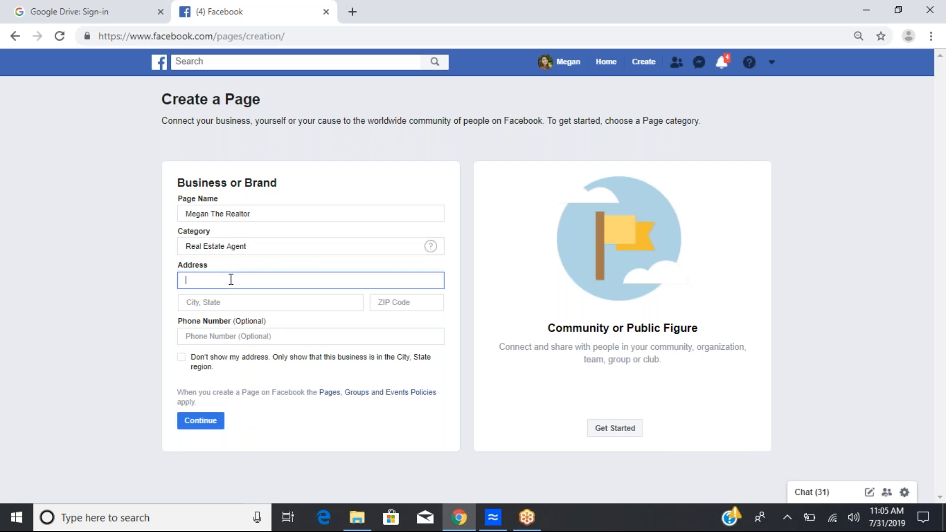
{"action": "left_click_drag", "start_coordinate": [179, 265], "coordinate": [211, 264]}
{"action": "left_click", "coordinate": [220, 280]}
{"action": "left_click", "coordinate": [217, 302]}
{"action": "left_click", "coordinate": [409, 305]}
{"action": "left_click", "coordinate": [231, 306]}
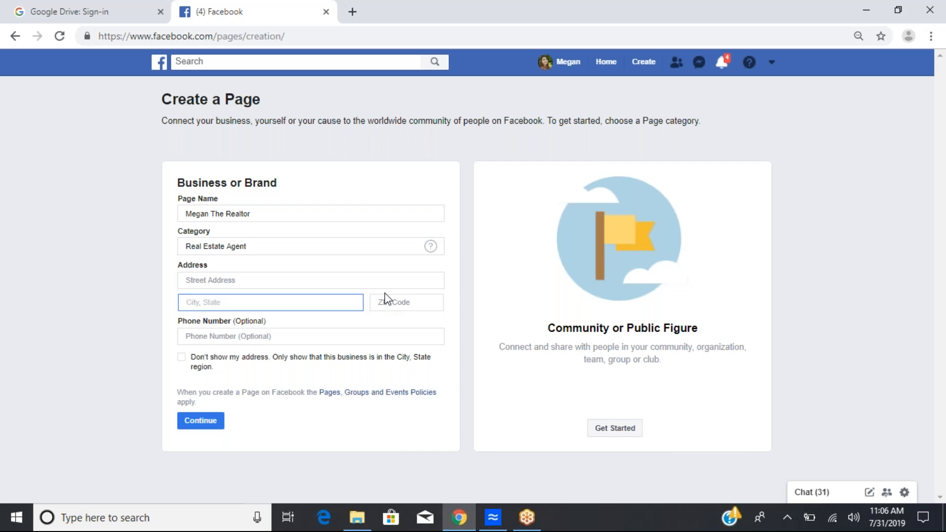
{"action": "left_click", "coordinate": [226, 335]}
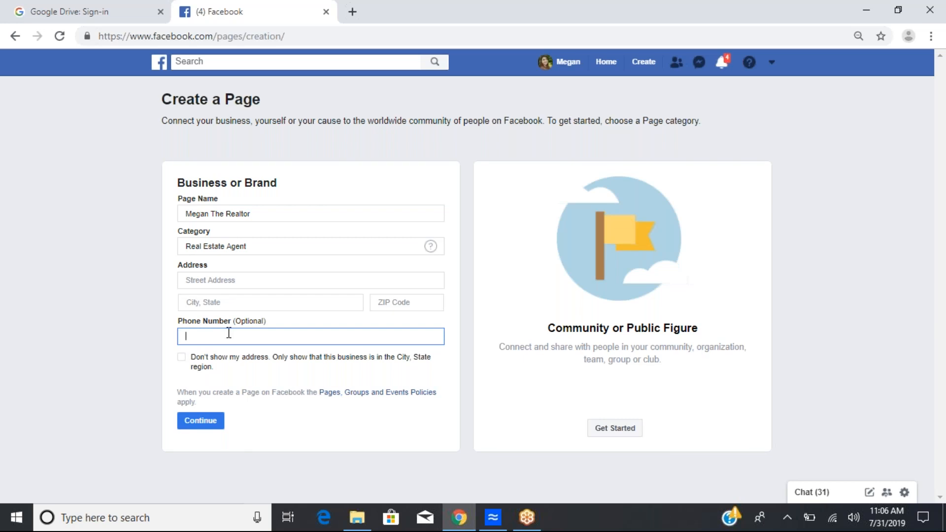
{"action": "left_click_drag", "start_coordinate": [175, 319], "coordinate": [276, 329]}
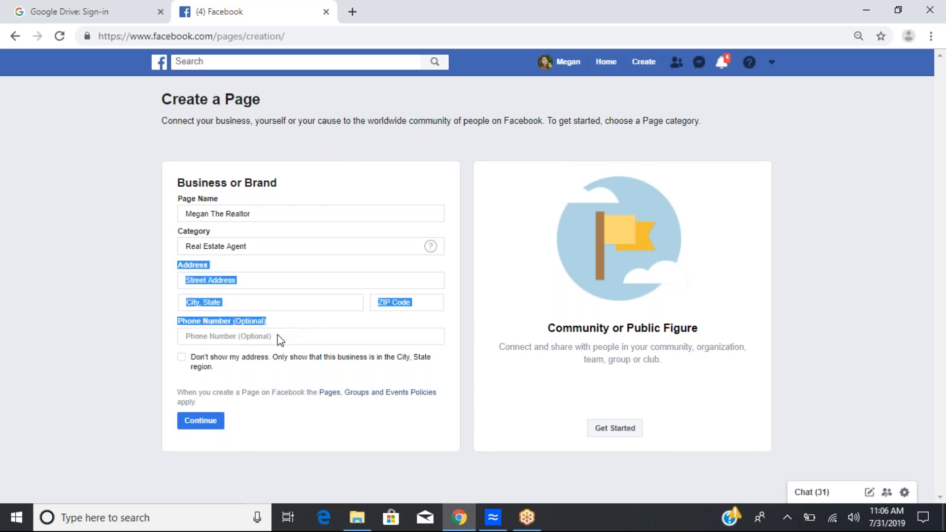
{"action": "left_click", "coordinate": [278, 338]}
{"action": "left_click_drag", "start_coordinate": [180, 268], "coordinate": [226, 272]}
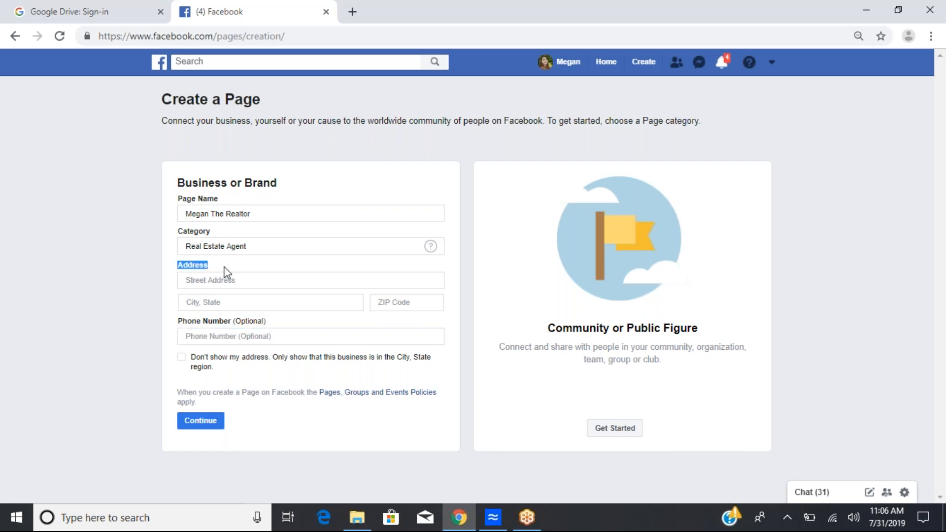
{"action": "left_click", "coordinate": [214, 340]}
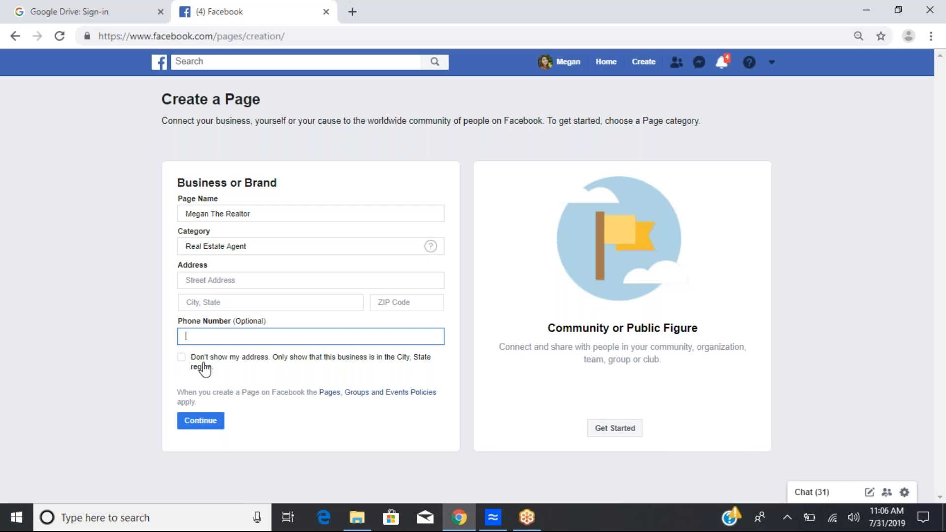
{"action": "left_click", "coordinate": [183, 357]}
{"action": "left_click", "coordinate": [183, 357]}
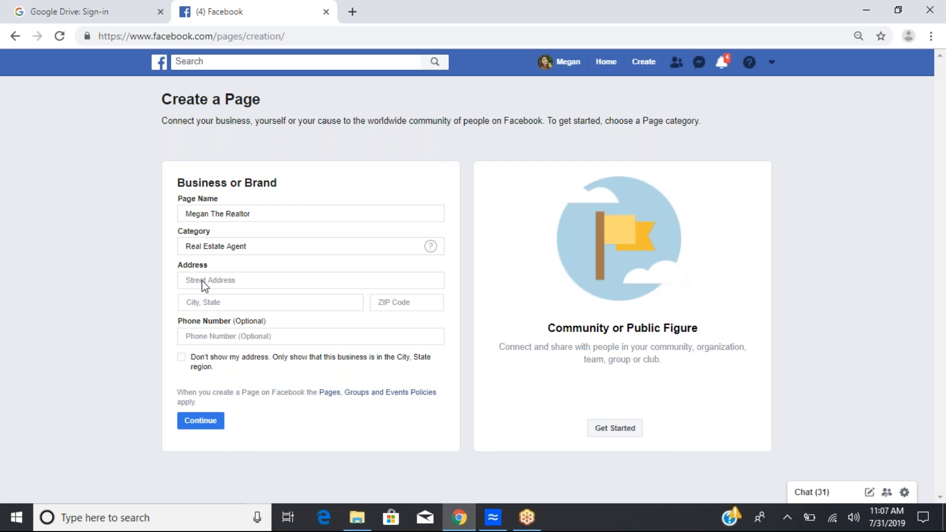
Step: Try to continue, then enter the business's street address
{"action": "left_click", "coordinate": [203, 425]}
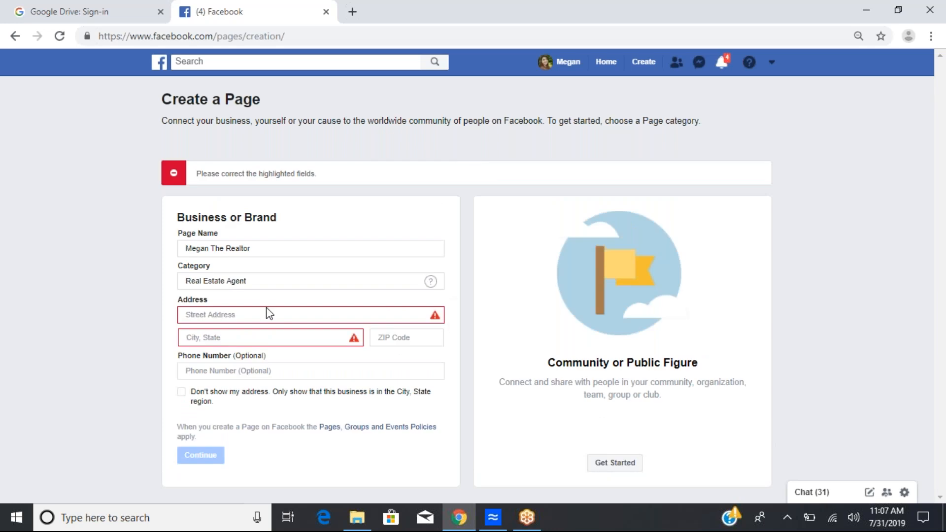
{"action": "left_click", "coordinate": [268, 313]}
{"action": "type", "text": "1234 Street Dr."}
{"action": "left_click", "coordinate": [263, 335]}
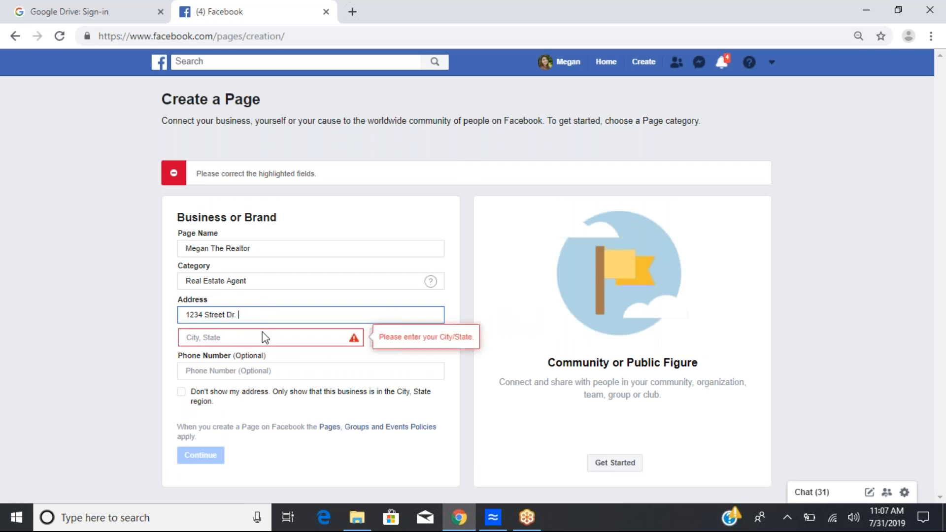
Step: Pick the city from the suggestions and enter the business's ZIP code
{"action": "type", "text": "Orlando"}
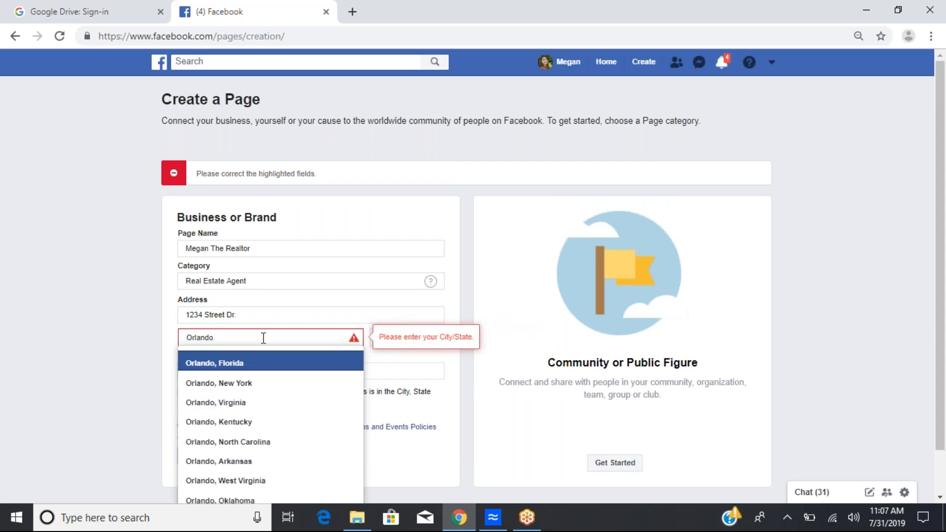
{"action": "left_click", "coordinate": [254, 367]}
{"action": "triple_click", "coordinate": [274, 304]}
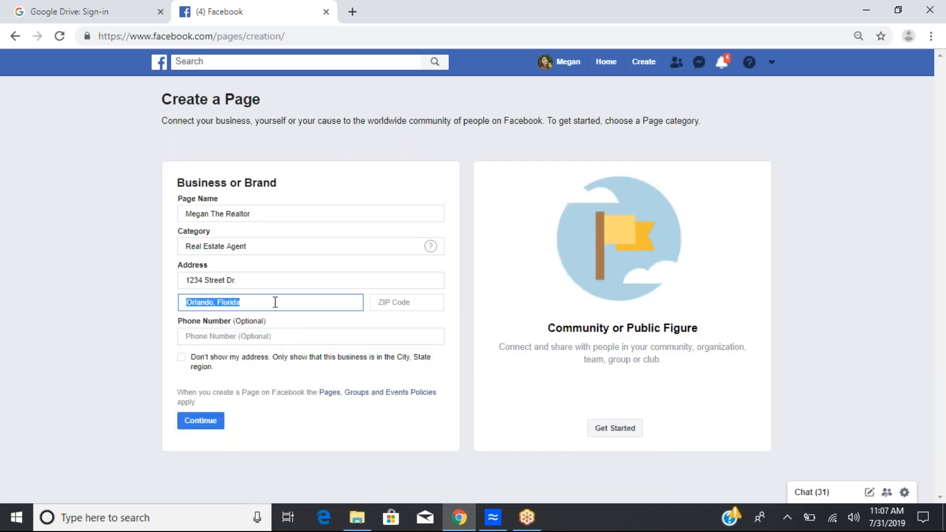
{"action": "left_click", "coordinate": [406, 304]}
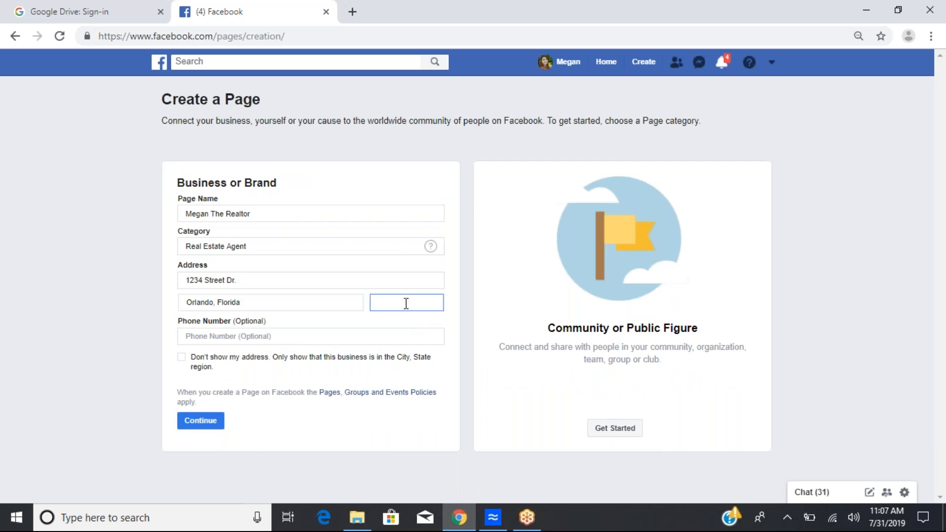
{"action": "type", "text": "32835"}
Step: Continue and upload the headshot photo from the Desktop as the page's profile picture
{"action": "left_click", "coordinate": [200, 421]}
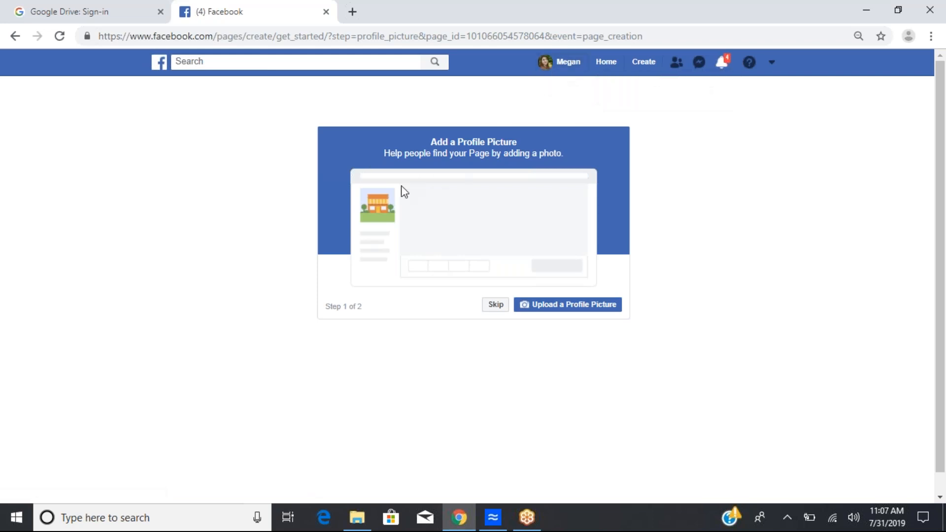
{"action": "left_click", "coordinate": [545, 309]}
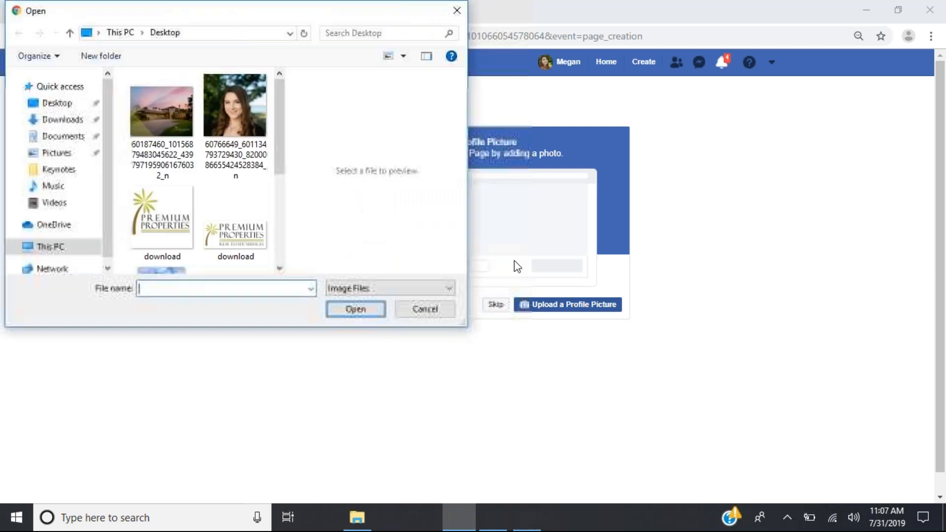
{"action": "left_click", "coordinate": [246, 99]}
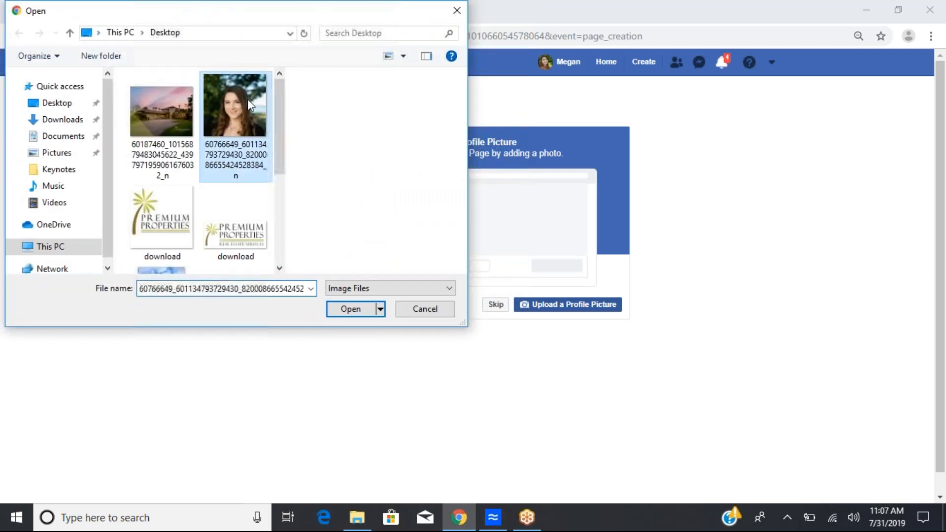
{"action": "left_click", "coordinate": [350, 310]}
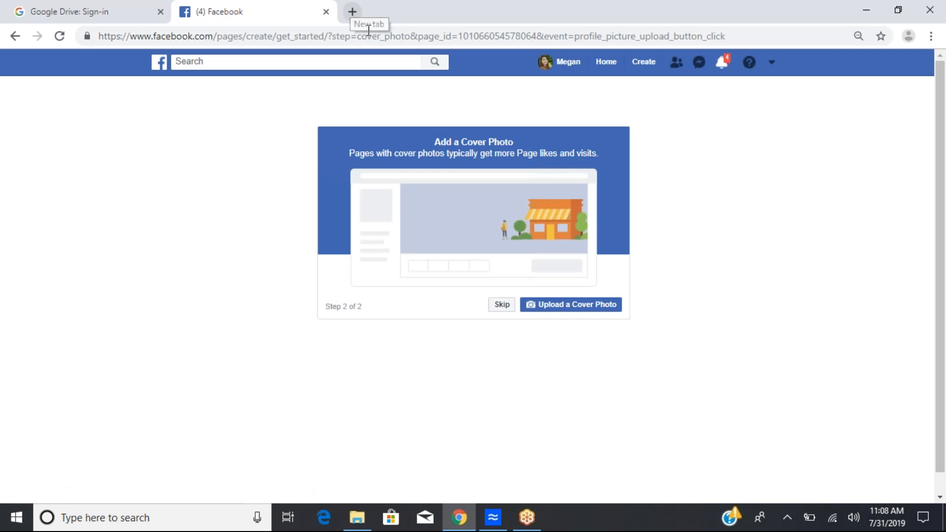
Step: In a new tab, search Google for premium properties agents facebook and open the company page's cover photo
{"action": "left_click", "coordinate": [353, 12]}
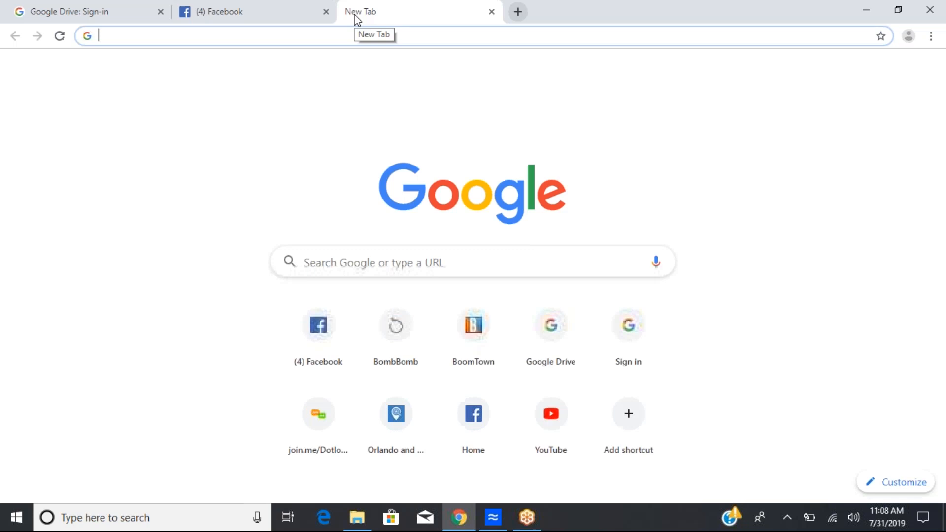
{"action": "type", "text": "premium"}
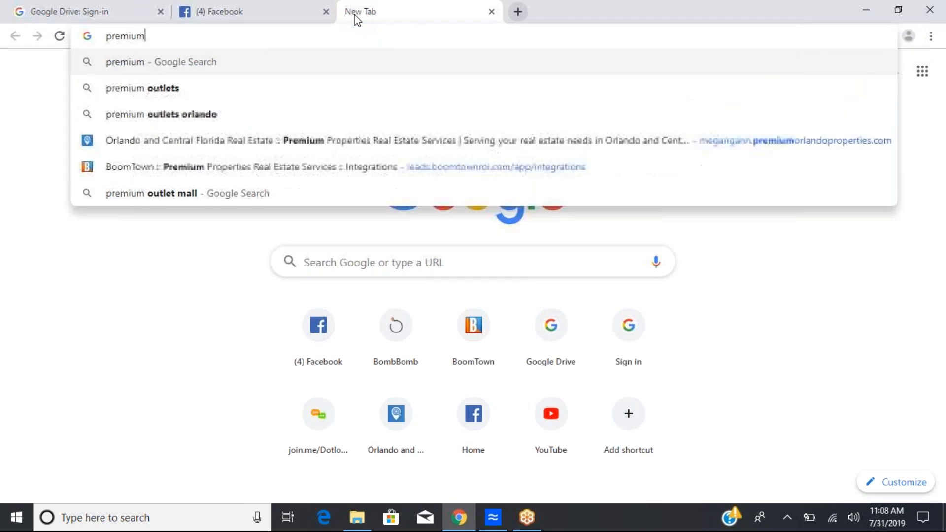
{"action": "type", "text": " properties agents facebook"}
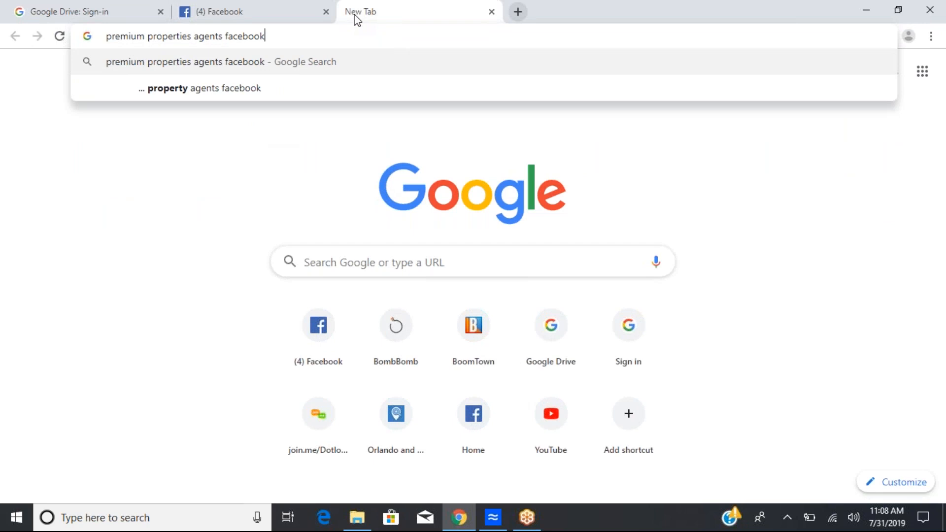
{"action": "key", "text": "Return"}
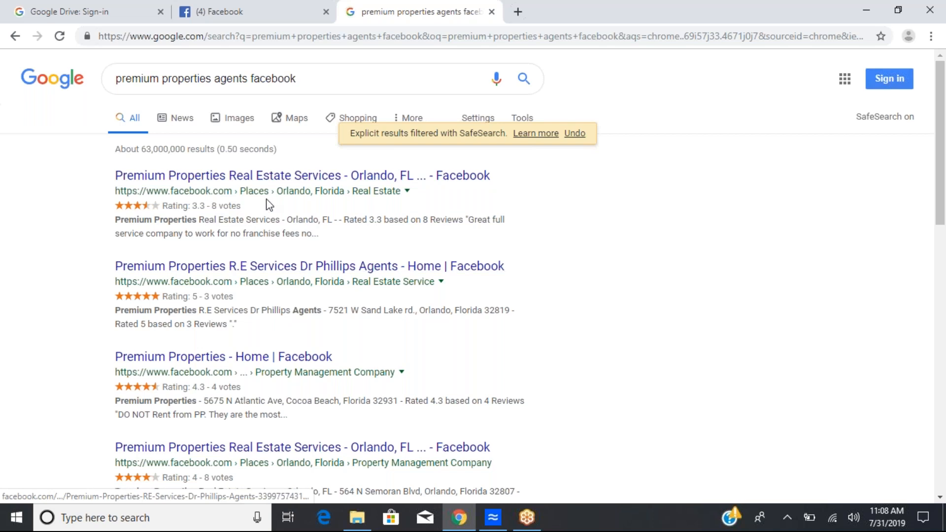
{"action": "left_click", "coordinate": [288, 183]}
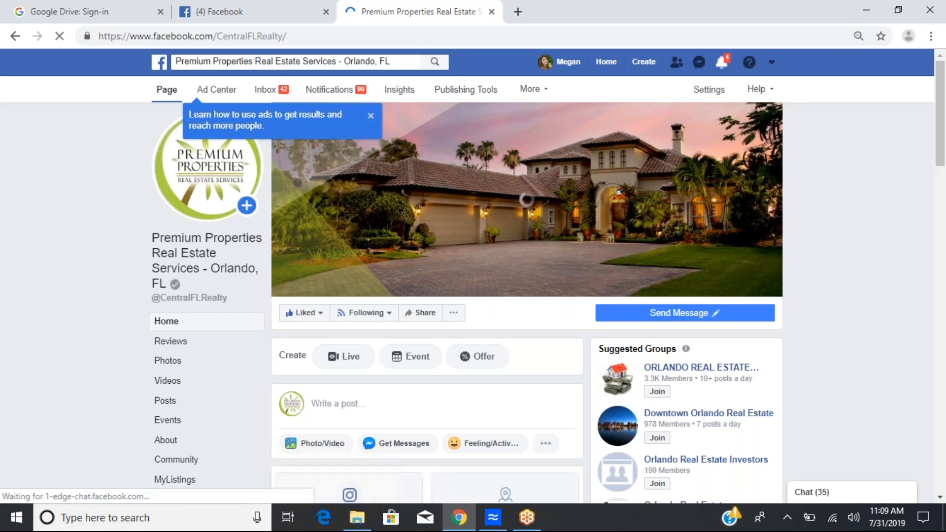
{"action": "left_click", "coordinate": [526, 199]}
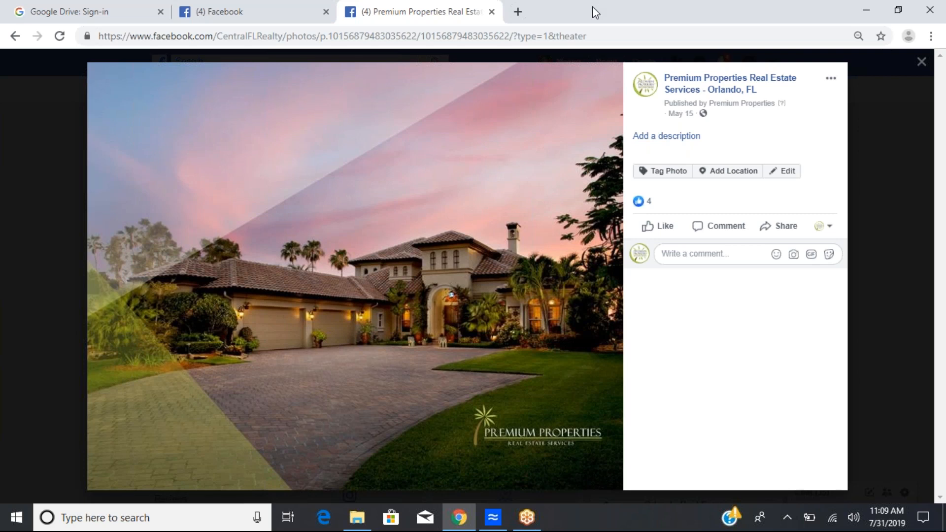
{"action": "mouse_move", "coordinate": [379, 178]}
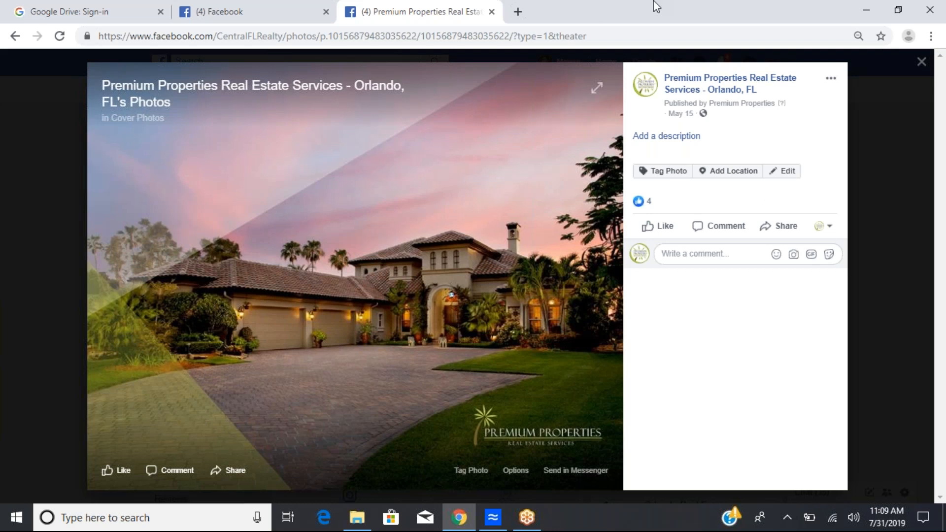
{"action": "left_click_drag", "start_coordinate": [617, 9], "coordinate": [466, 18]}
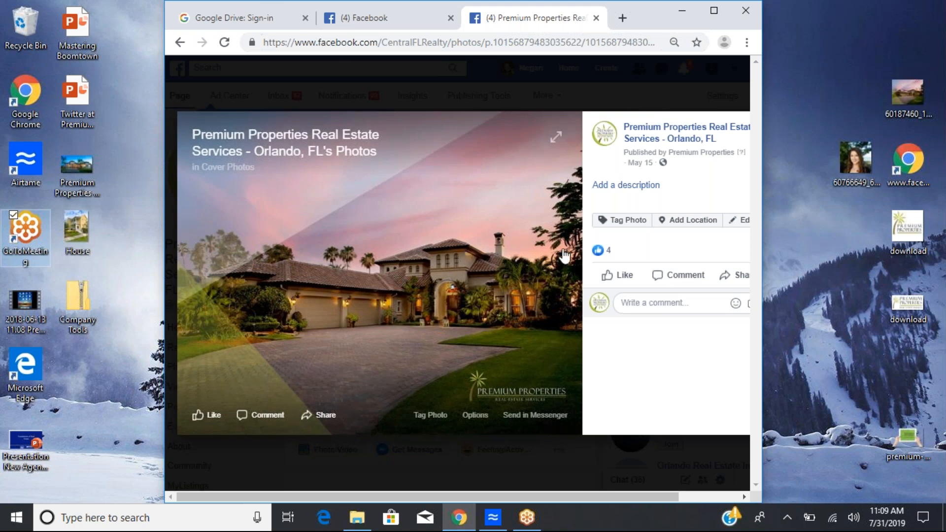
{"action": "left_click_drag", "start_coordinate": [442, 241], "coordinate": [125, 365]}
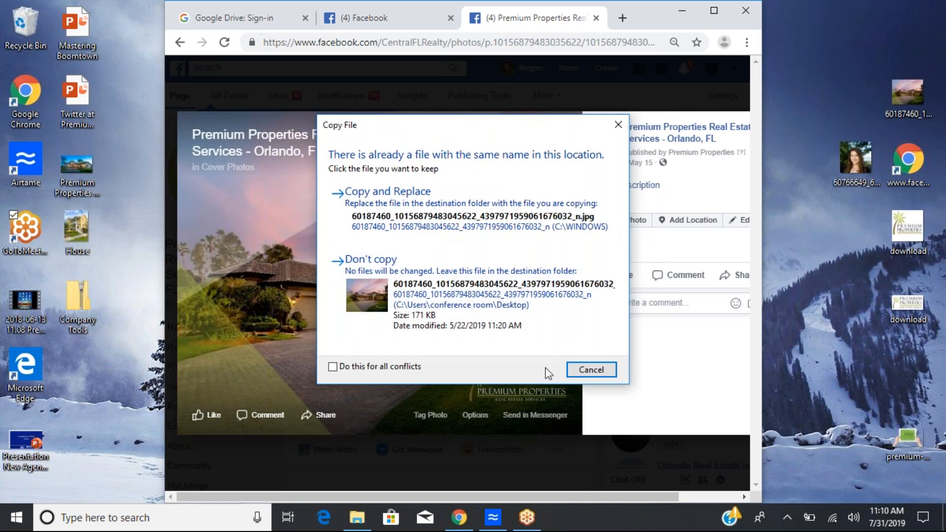
{"action": "left_click", "coordinate": [584, 373]}
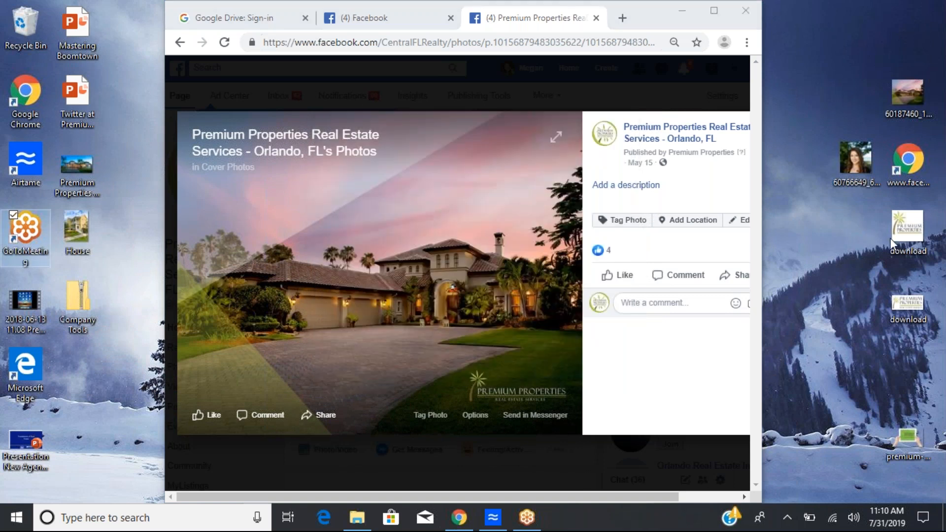
Step: Close the photo tab and upload the house photo from the Desktop in the cover photo setup step
{"action": "left_click", "coordinate": [570, 73]}
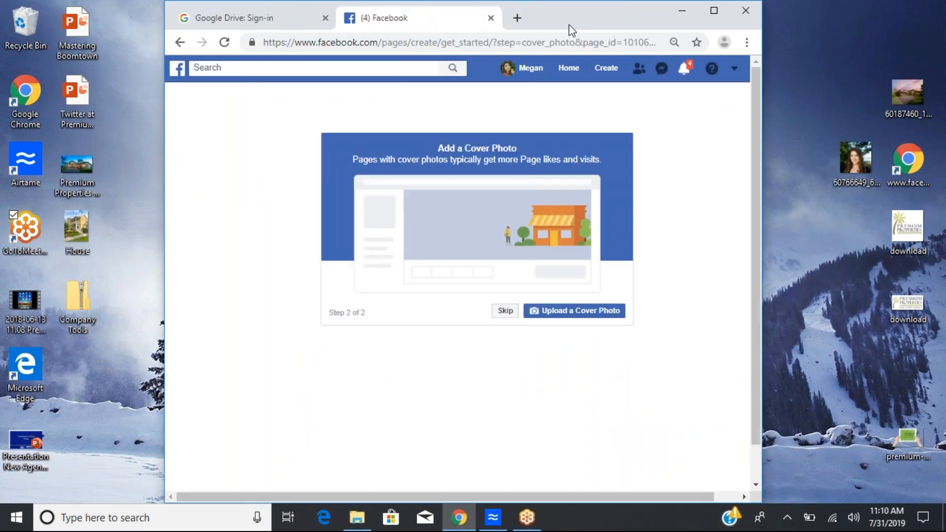
{"action": "left_click", "coordinate": [711, 14]}
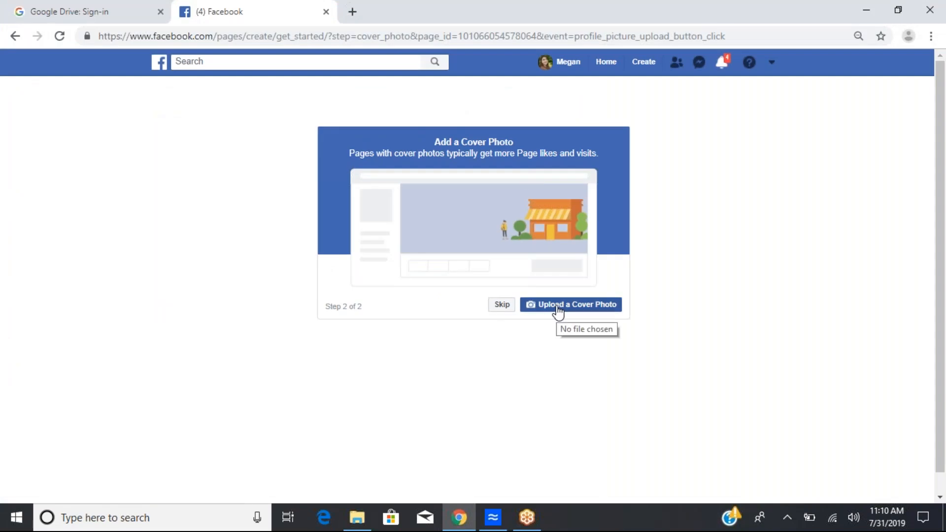
{"action": "left_click", "coordinate": [557, 308]}
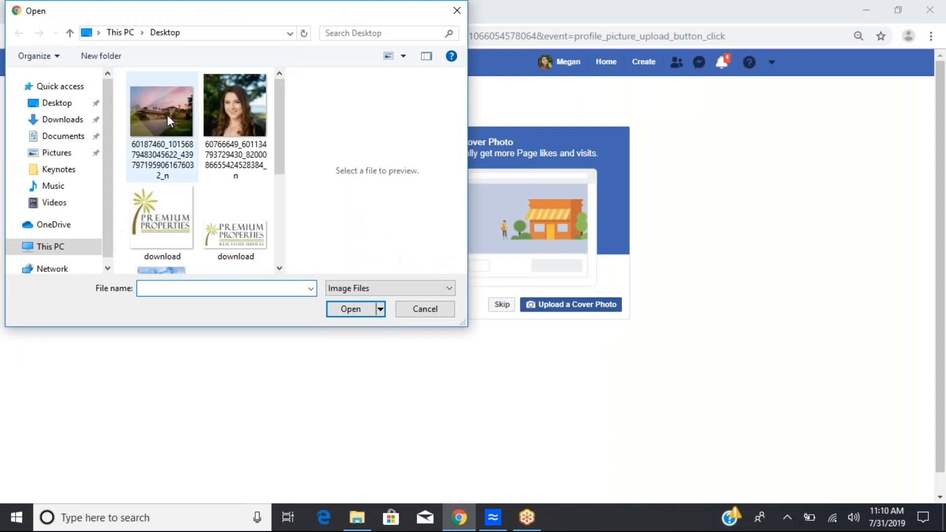
{"action": "left_click", "coordinate": [168, 116]}
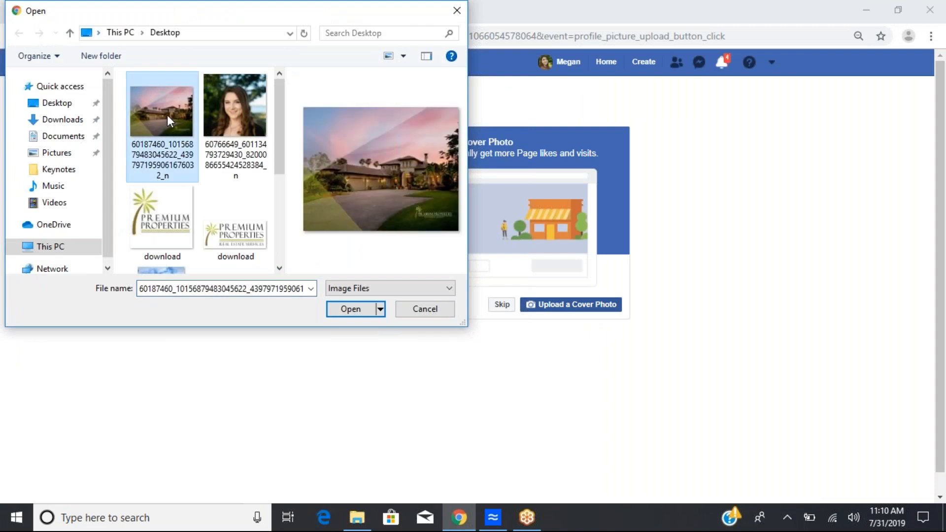
{"action": "left_click", "coordinate": [338, 311]}
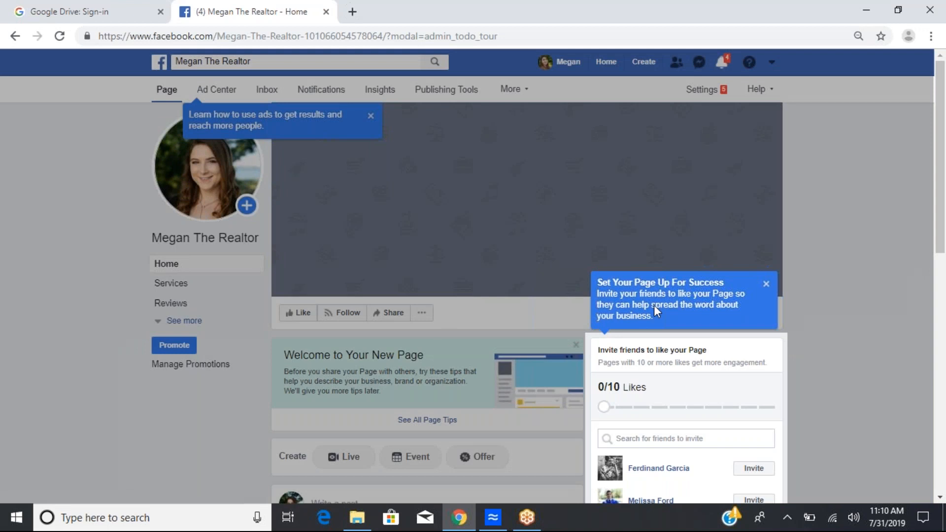
Step: Dismiss the invite-friends and ads tip pop-ups on the new page
{"action": "left_click", "coordinate": [765, 285]}
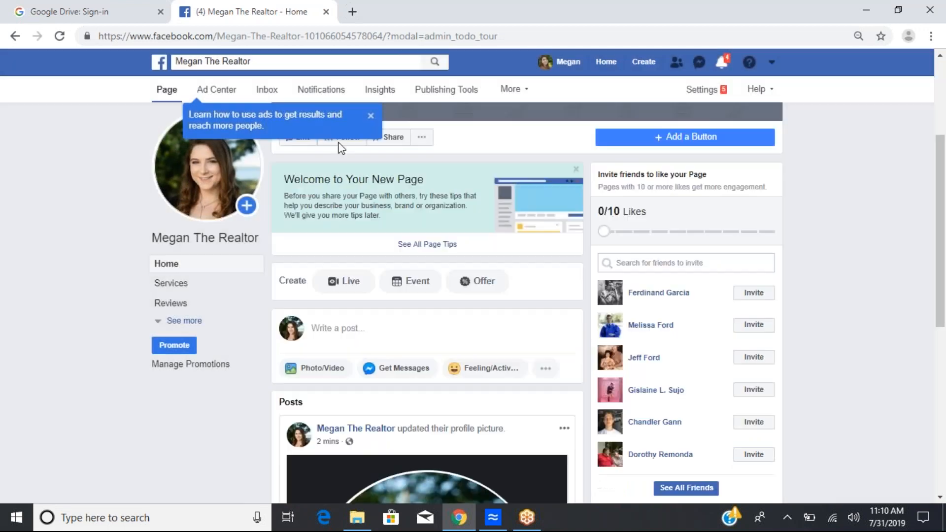
{"action": "left_click", "coordinate": [370, 116]}
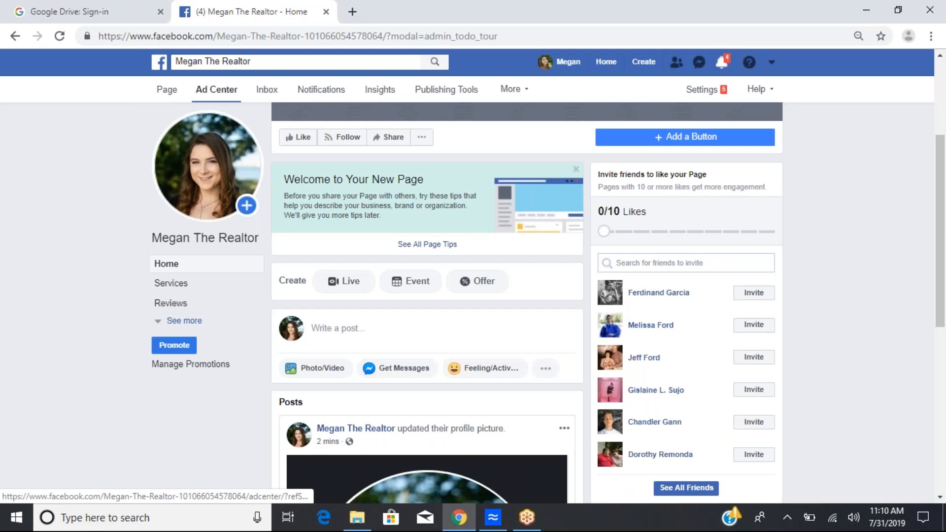
Step: Add the house photo from the Desktop as the page's cover, reposition it upward, and save it
{"action": "scroll", "coordinate": [539, 160], "scroll_direction": "up", "scroll_amount": 4}
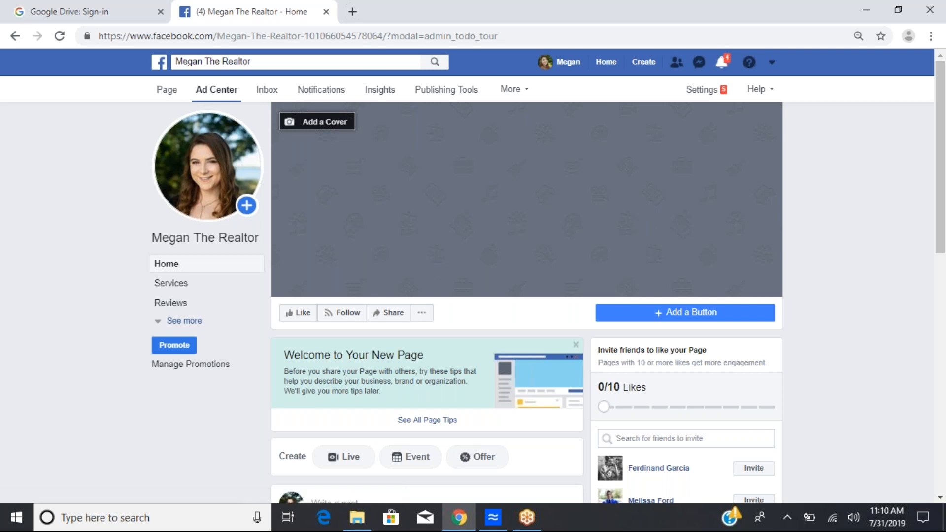
{"action": "left_click", "coordinate": [311, 123]}
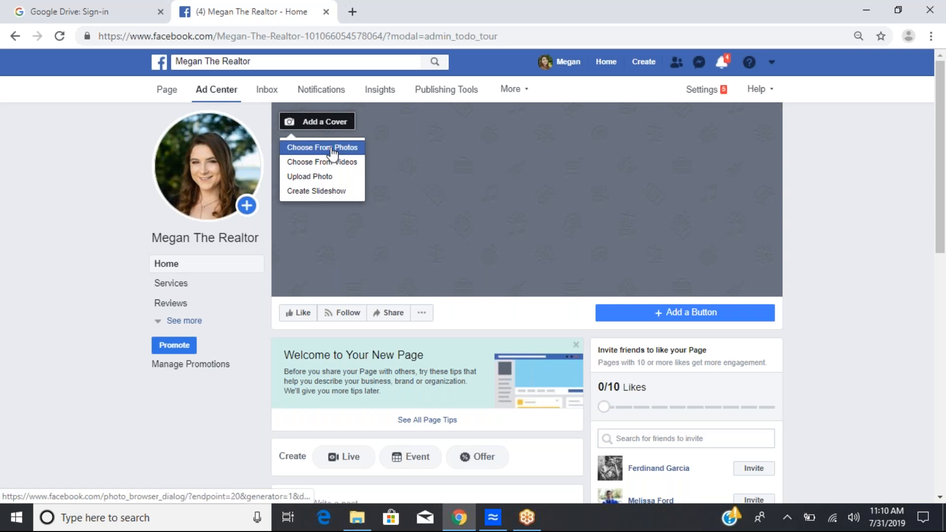
{"action": "left_click", "coordinate": [314, 177]}
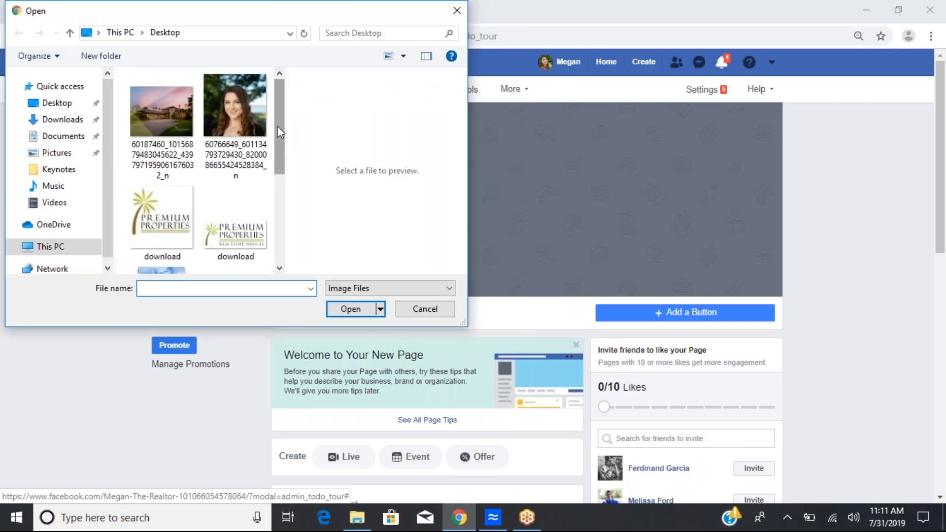
{"action": "left_click", "coordinate": [139, 120]}
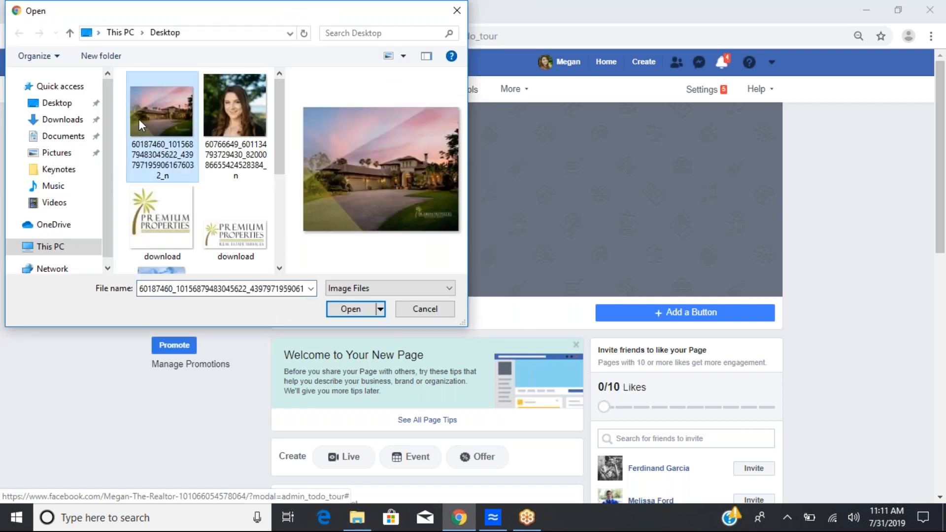
{"action": "left_click", "coordinate": [350, 309]}
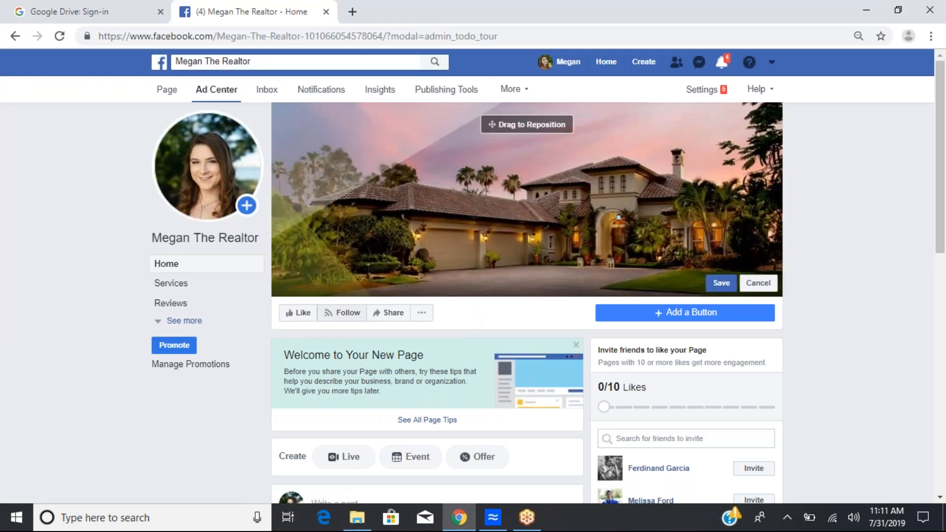
{"action": "left_click_drag", "start_coordinate": [587, 209], "coordinate": [585, 152]}
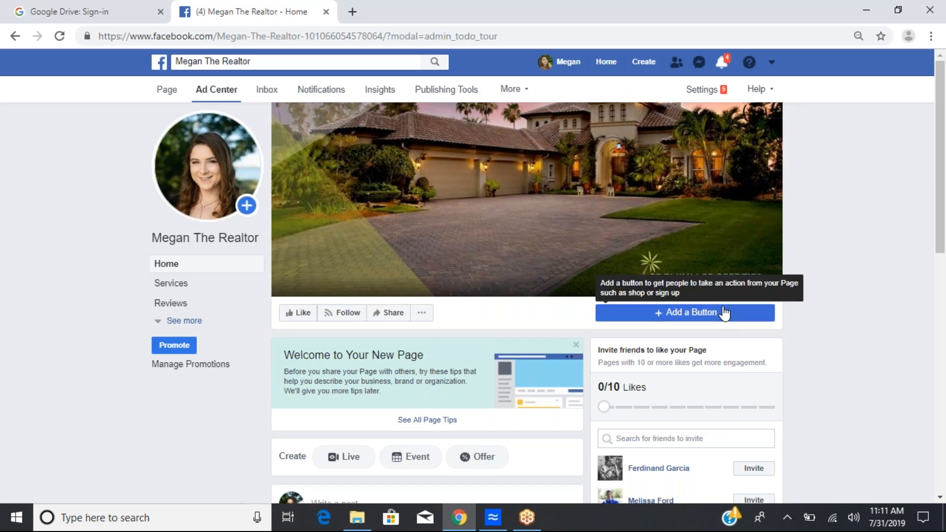
{"action": "left_click", "coordinate": [721, 284]}
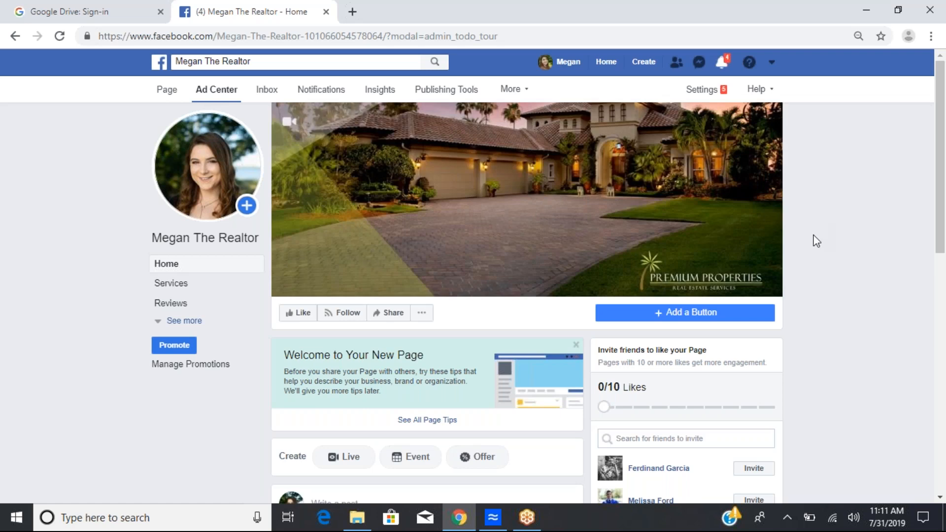
Step: Scroll through the new page and open its page tips to review them
{"action": "mouse_move", "coordinate": [182, 195]}
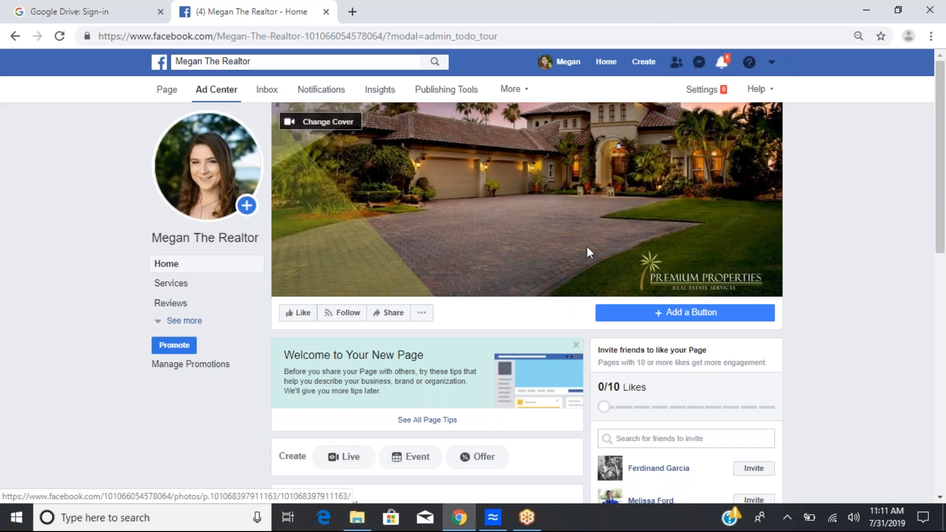
{"action": "scroll", "coordinate": [818, 271], "scroll_direction": "down", "scroll_amount": 1}
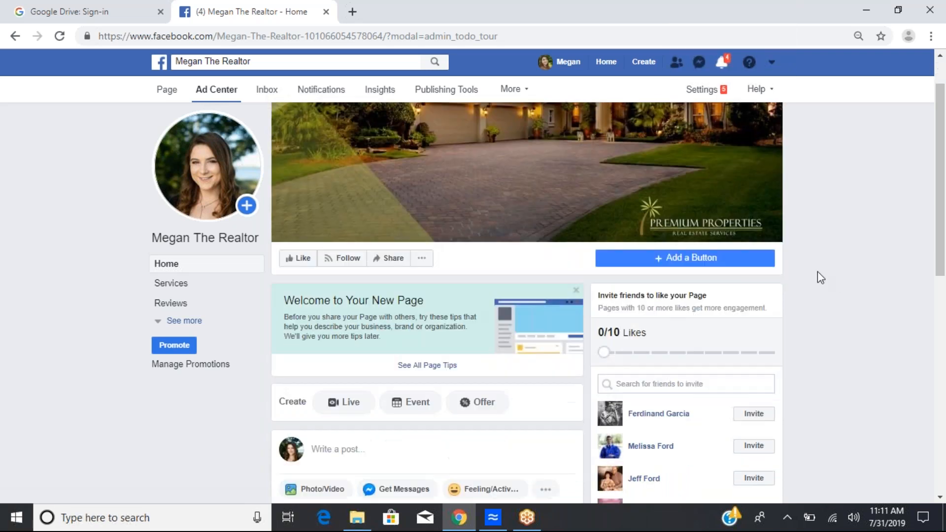
{"action": "scroll", "coordinate": [817, 271], "scroll_direction": "down", "scroll_amount": 1}
{"action": "scroll", "coordinate": [817, 271], "scroll_direction": "up", "scroll_amount": 2}
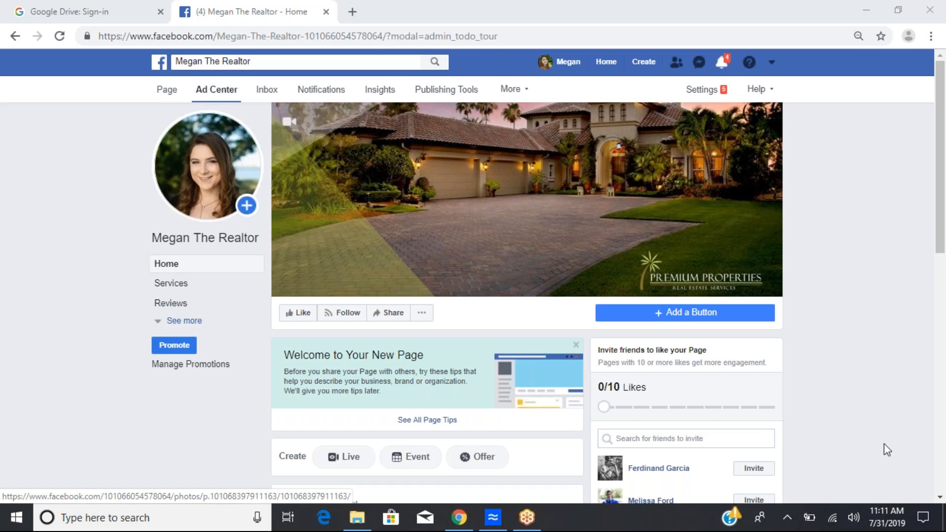
{"action": "scroll", "coordinate": [495, 345], "scroll_direction": "down", "scroll_amount": 3}
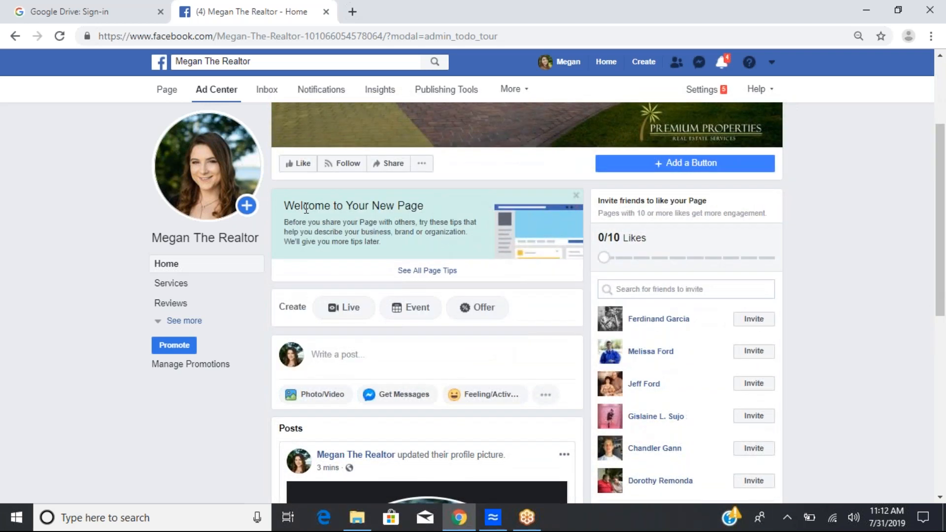
{"action": "left_click_drag", "start_coordinate": [286, 206], "coordinate": [458, 214]}
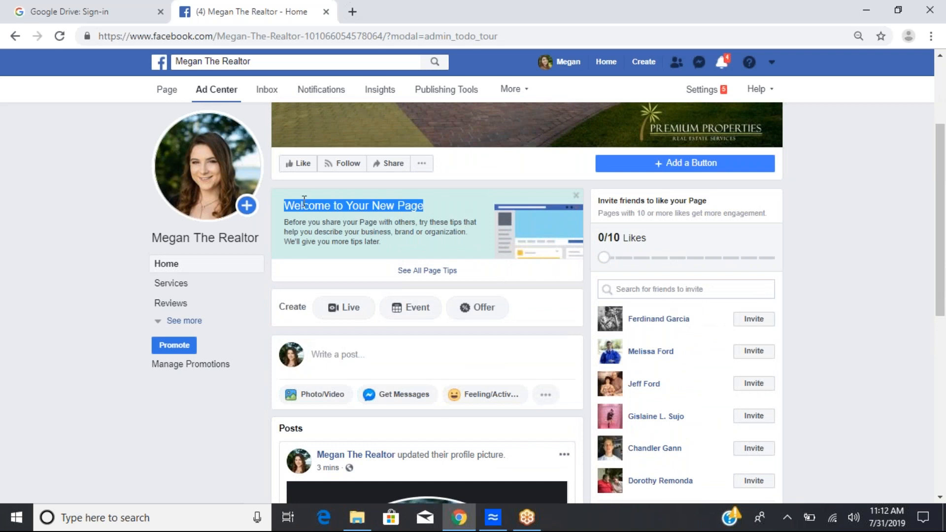
{"action": "left_click", "coordinate": [433, 278]}
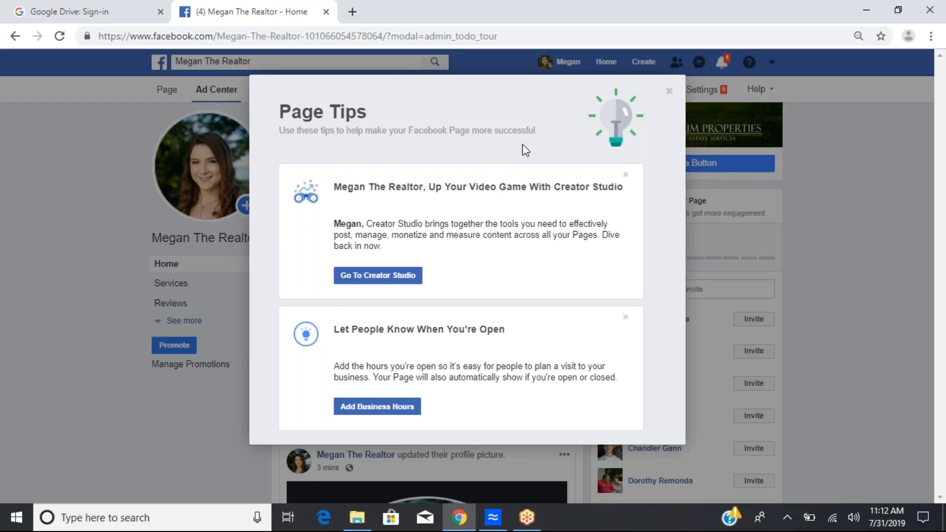
{"action": "left_click", "coordinate": [669, 92]}
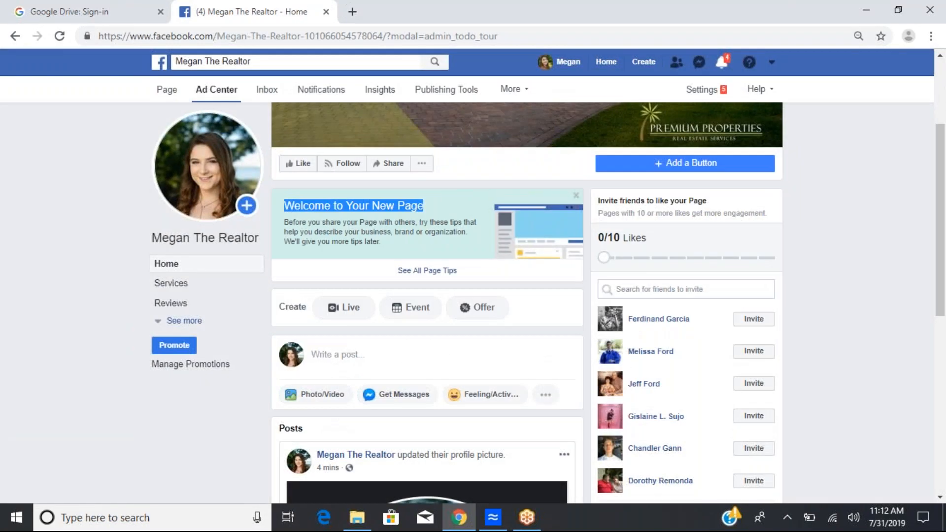
{"action": "left_click", "coordinate": [363, 243]}
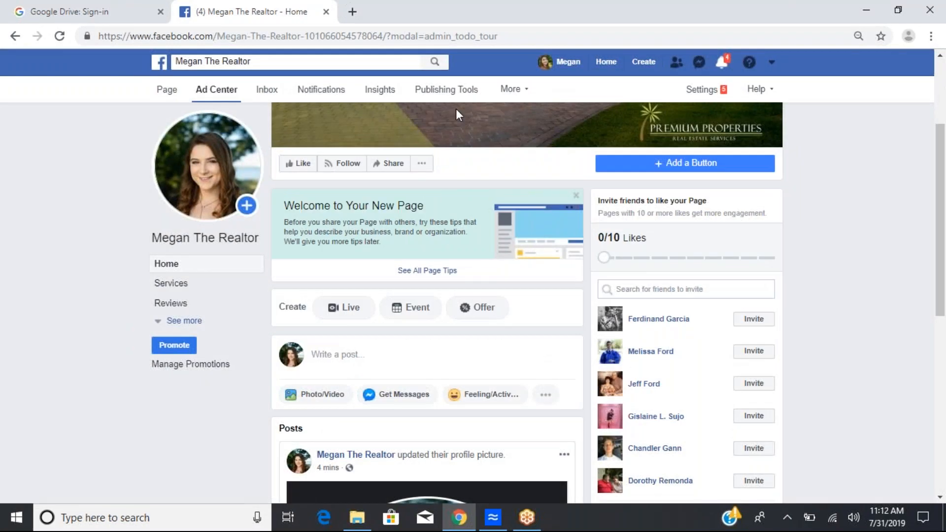
Step: Open the page settings and examine the Page Visibility published and unpublished options
{"action": "left_click", "coordinate": [700, 91]}
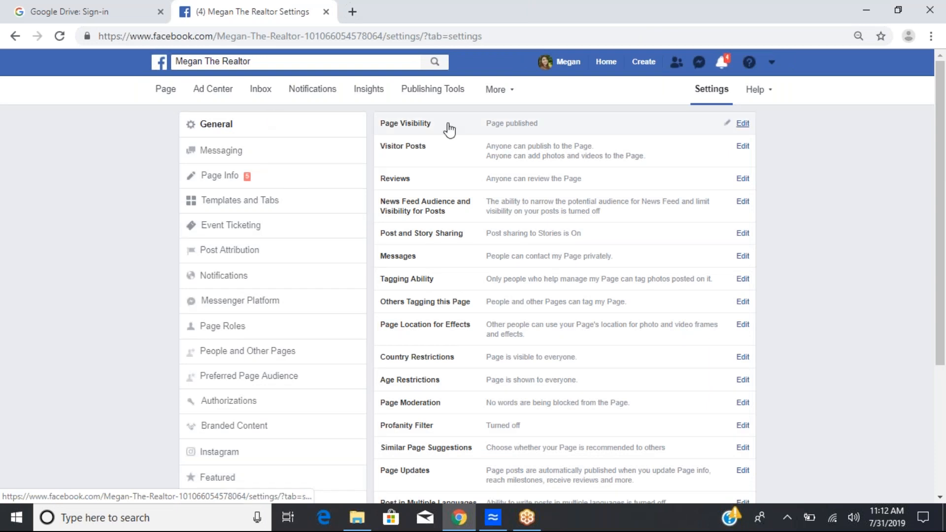
{"action": "left_click", "coordinate": [524, 131]}
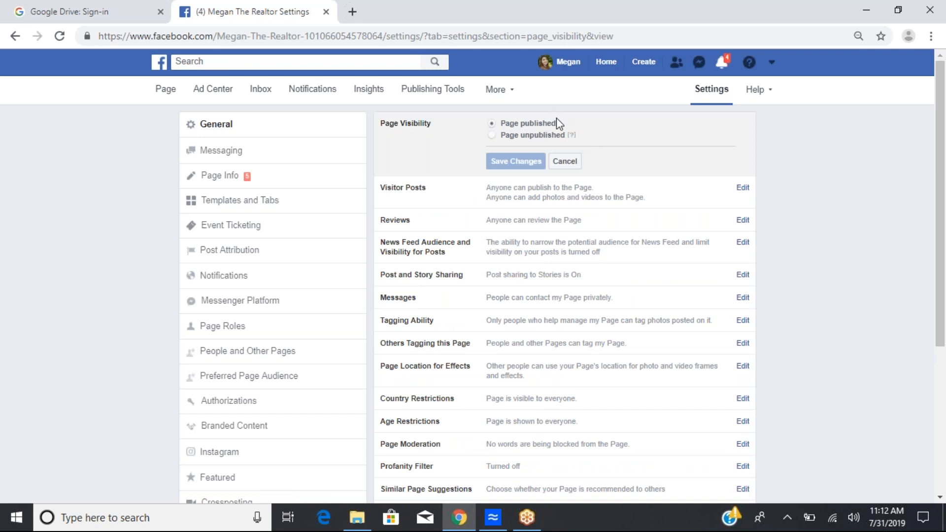
{"action": "left_click", "coordinate": [492, 135]}
{"action": "mouse_move", "coordinate": [571, 135]}
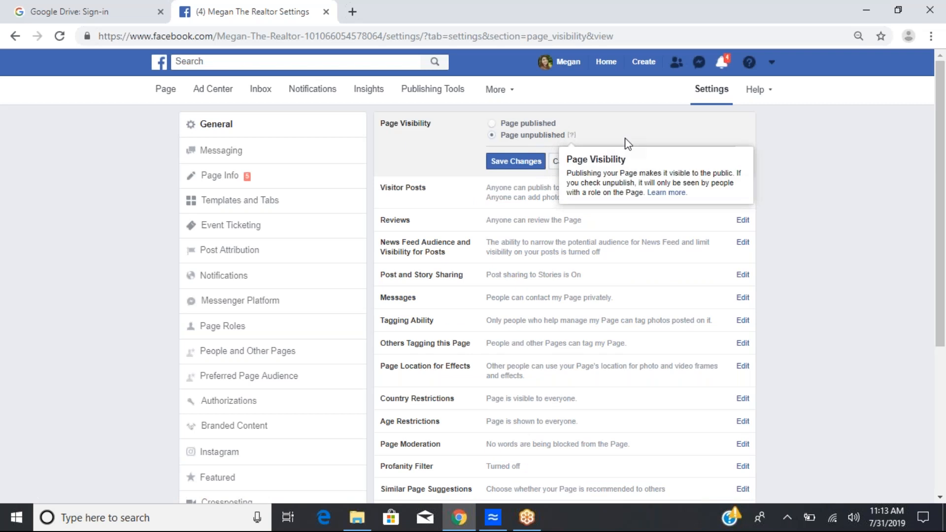
{"action": "left_click", "coordinate": [490, 123]}
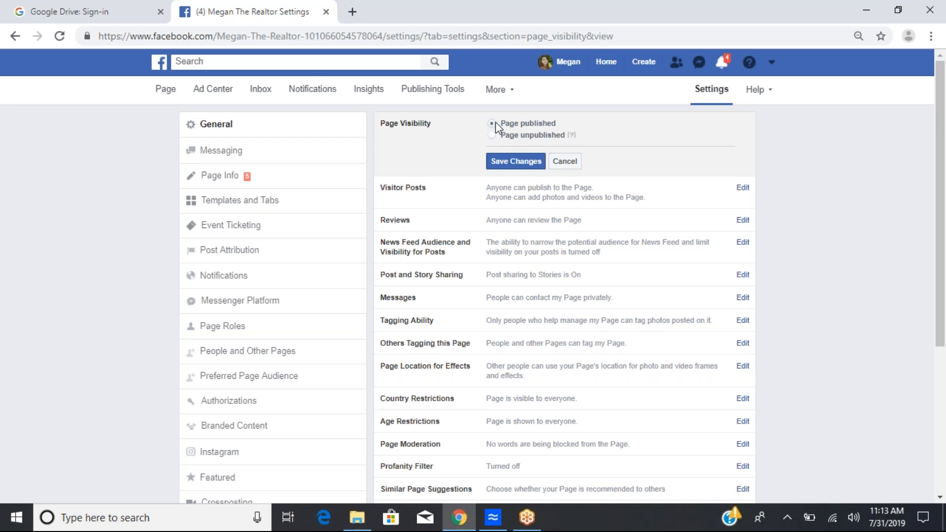
{"action": "left_click", "coordinate": [571, 135]}
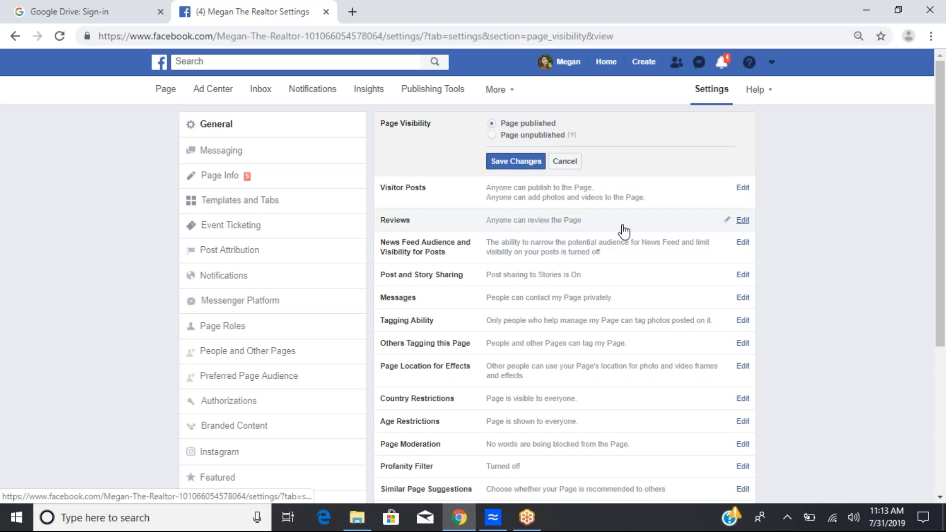
Step: Examine the Visitor Posts and Reviews settings of the page
{"action": "double_click", "coordinate": [534, 13]}
{"action": "left_click_drag", "start_coordinate": [654, 201], "coordinate": [808, 201]}
{"action": "left_click_drag", "start_coordinate": [580, 15], "coordinate": [524, 15]}
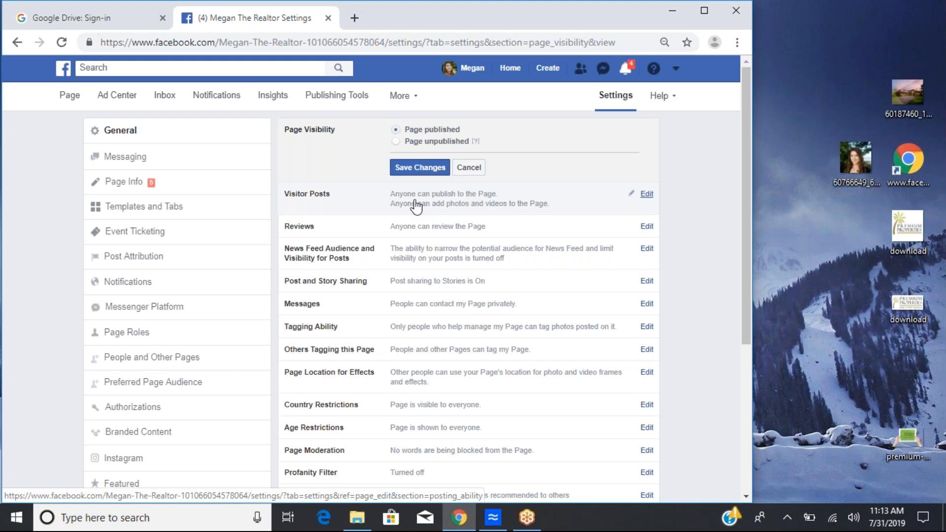
{"action": "left_click", "coordinate": [627, 194]}
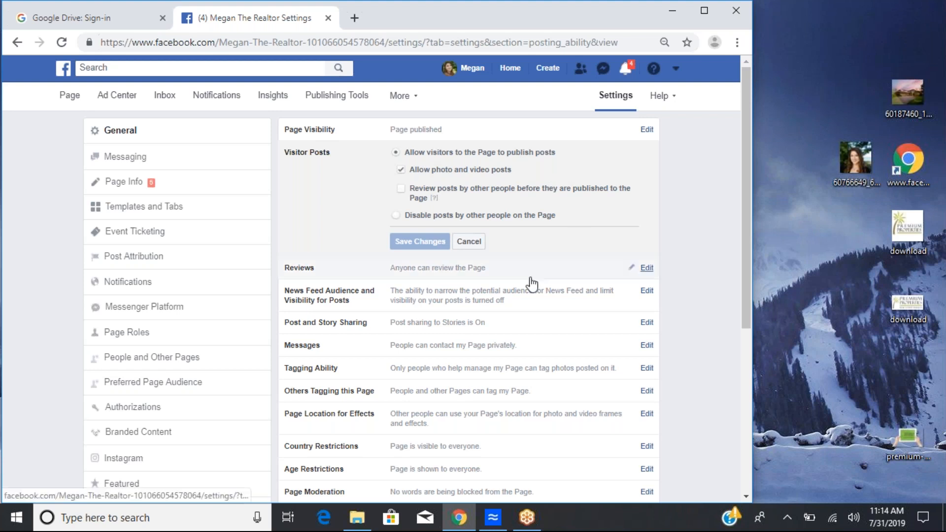
{"action": "scroll", "coordinate": [530, 281], "scroll_direction": "down", "scroll_amount": 1}
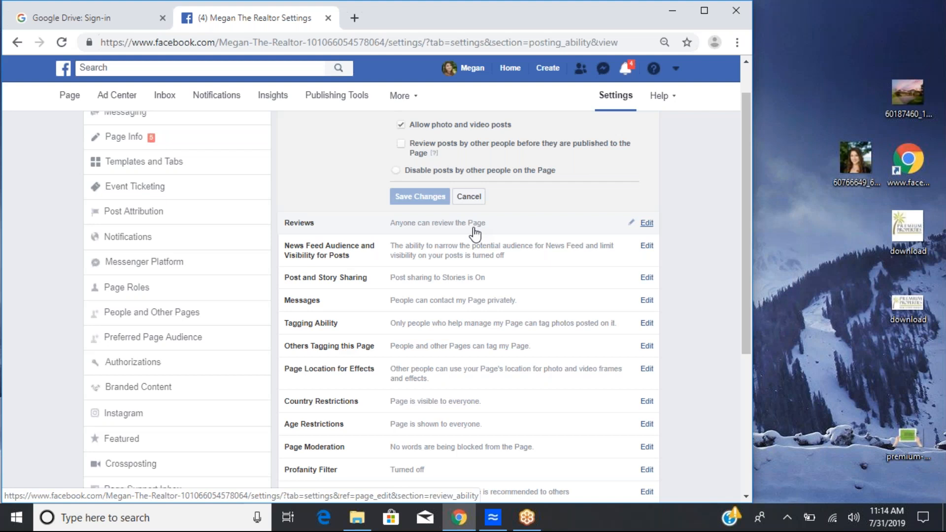
{"action": "left_click", "coordinate": [476, 232]}
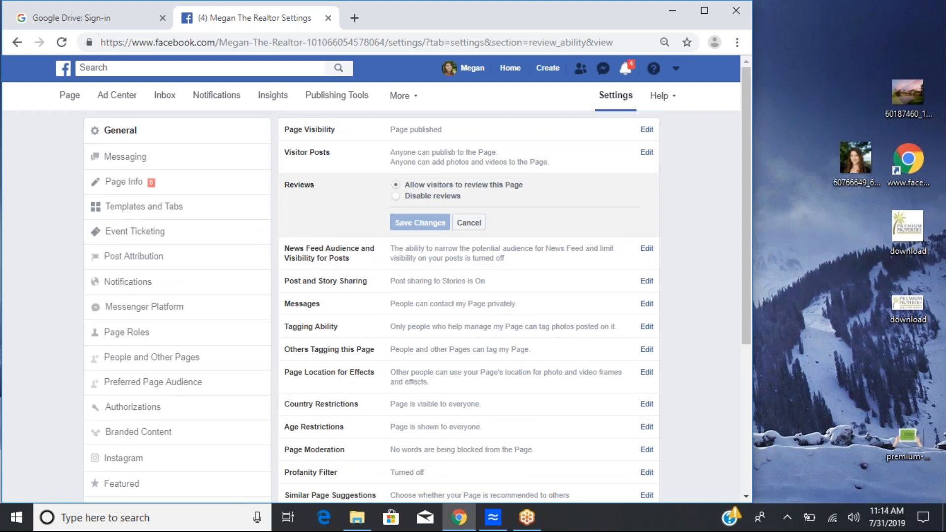
{"action": "scroll", "coordinate": [646, 212], "scroll_direction": "down", "scroll_amount": 1}
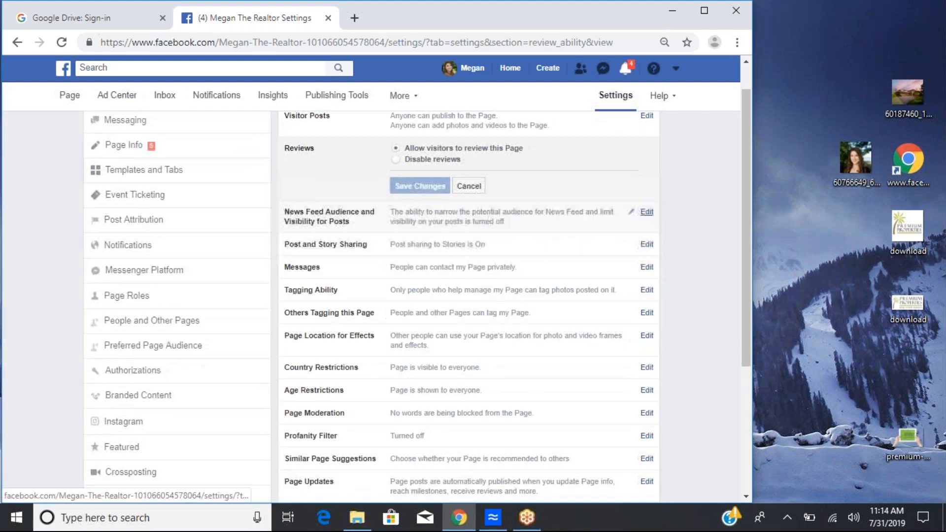
Step: Scroll through the remaining general page settings to review them
{"action": "scroll", "coordinate": [646, 212], "scroll_direction": "up", "scroll_amount": 1}
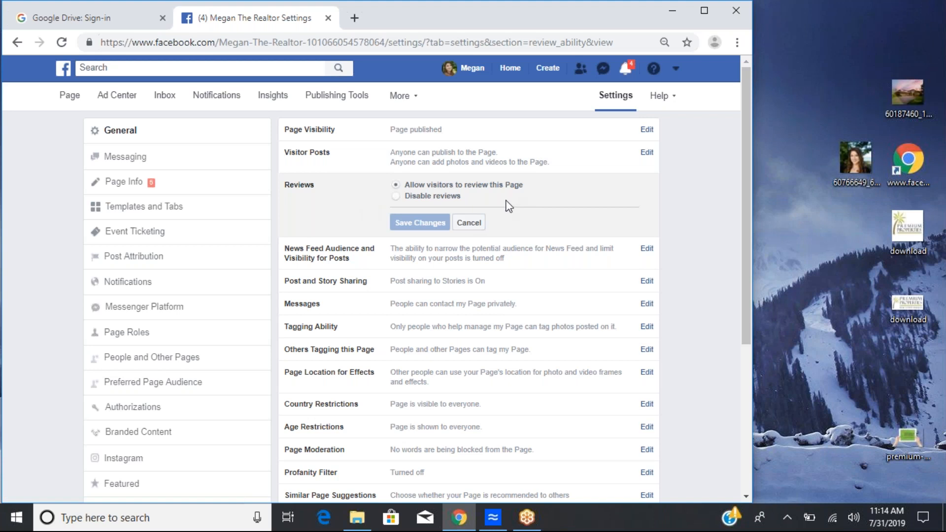
{"action": "scroll", "coordinate": [646, 246], "scroll_direction": "down", "scroll_amount": 1}
{"action": "scroll", "coordinate": [647, 246], "scroll_direction": "down", "scroll_amount": 2}
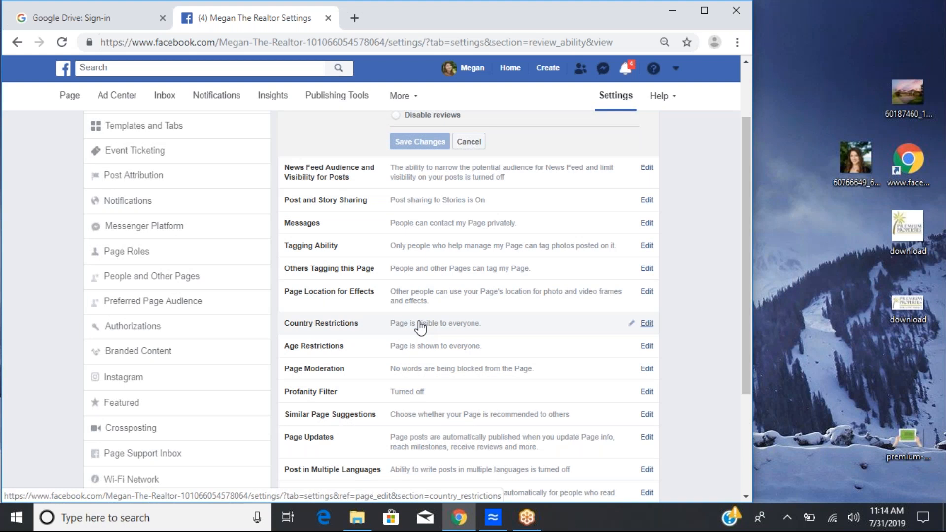
{"action": "scroll", "coordinate": [419, 335], "scroll_direction": "down", "scroll_amount": 1}
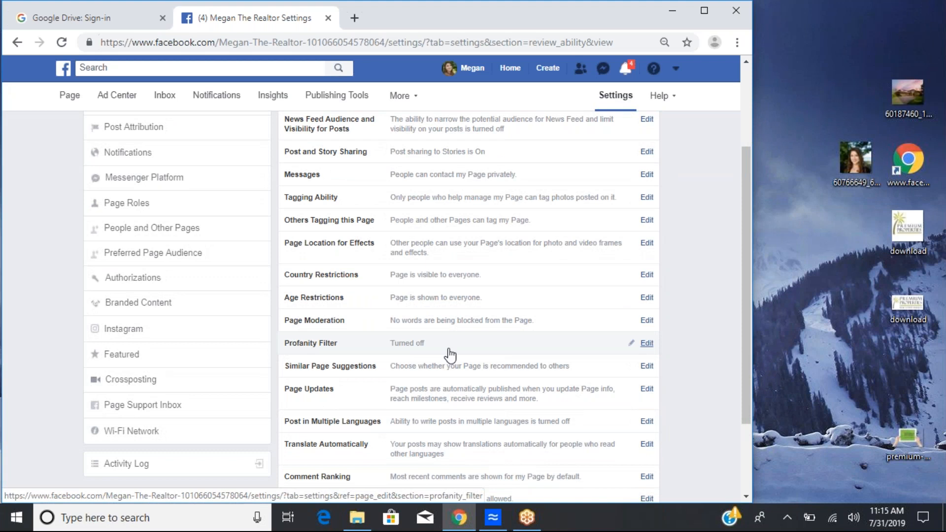
{"action": "scroll", "coordinate": [501, 273], "scroll_direction": "down", "scroll_amount": 2}
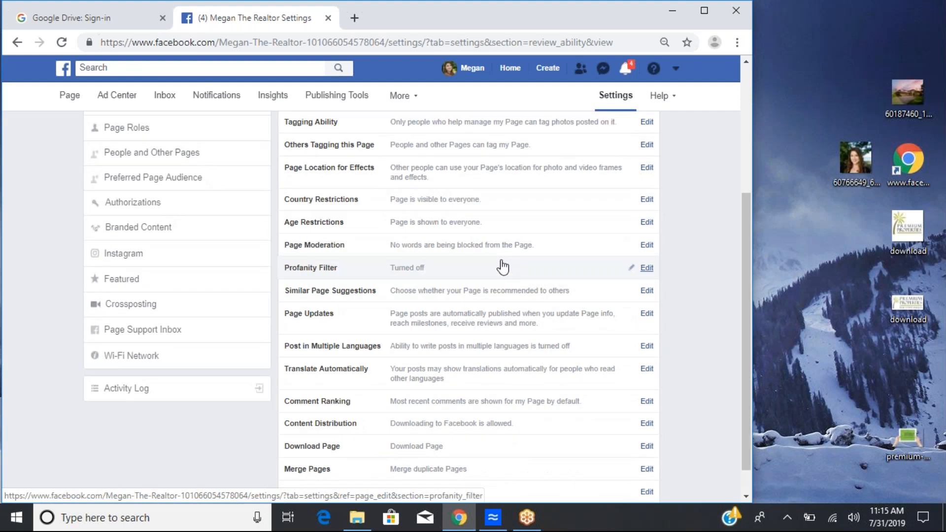
{"action": "scroll", "coordinate": [503, 266], "scroll_direction": "down", "scroll_amount": 1}
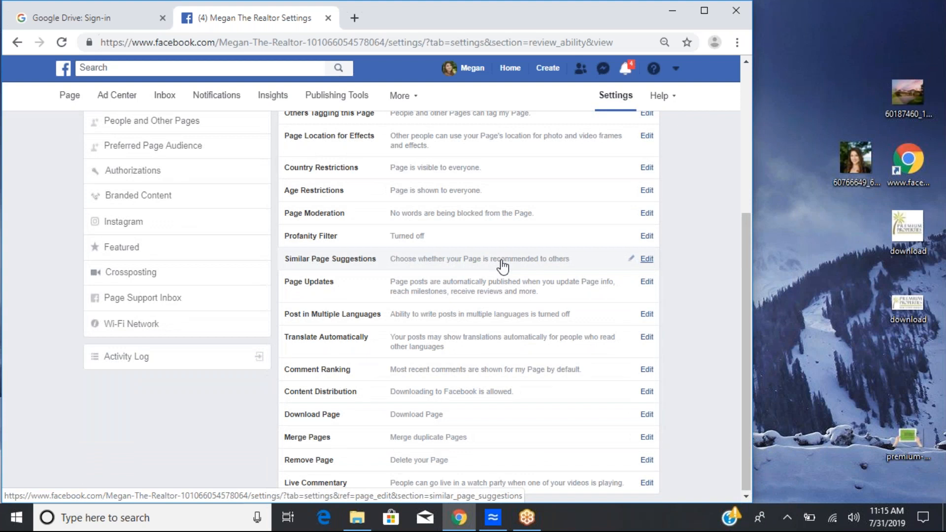
{"action": "scroll", "coordinate": [503, 267], "scroll_direction": "up", "scroll_amount": 2}
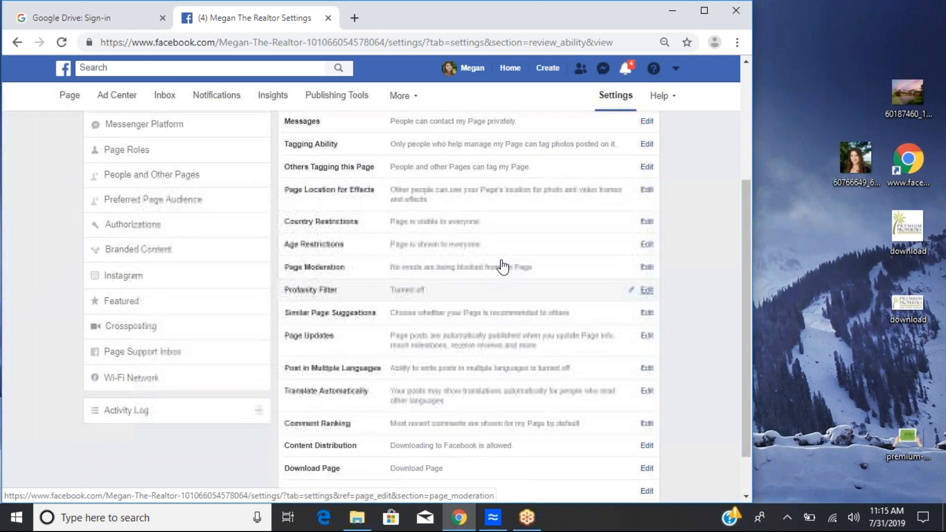
{"action": "scroll", "coordinate": [503, 266], "scroll_direction": "down", "scroll_amount": 1}
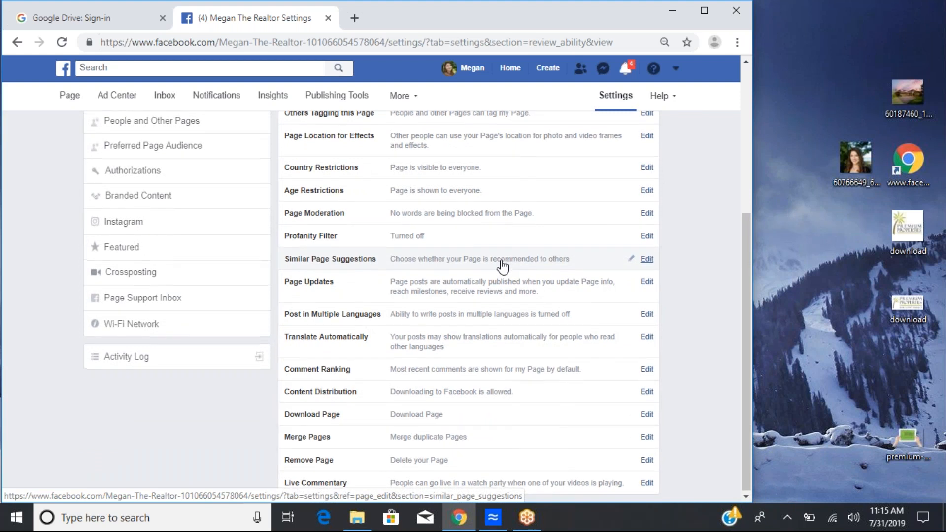
Step: Try the Profanity Filter's Medium level, then set the filter back to Off without saving
{"action": "left_click", "coordinate": [501, 237]}
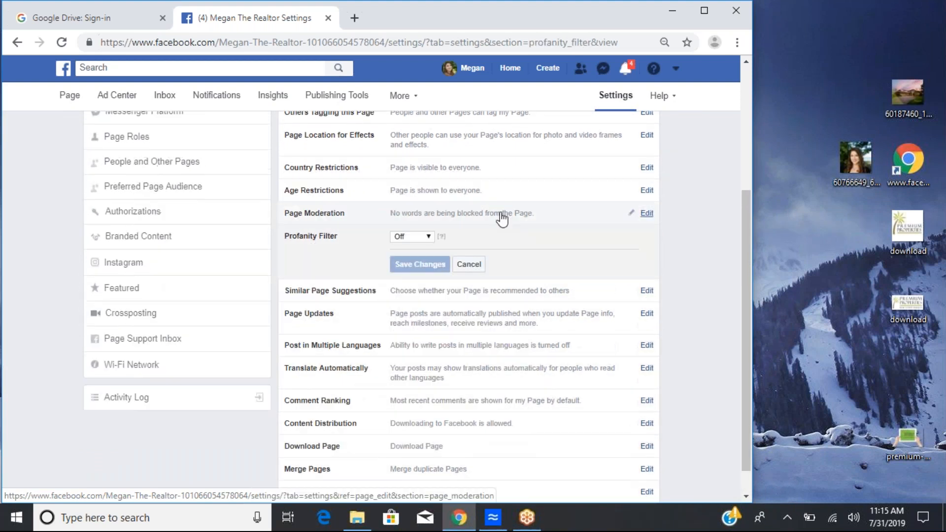
{"action": "left_click", "coordinate": [418, 237]}
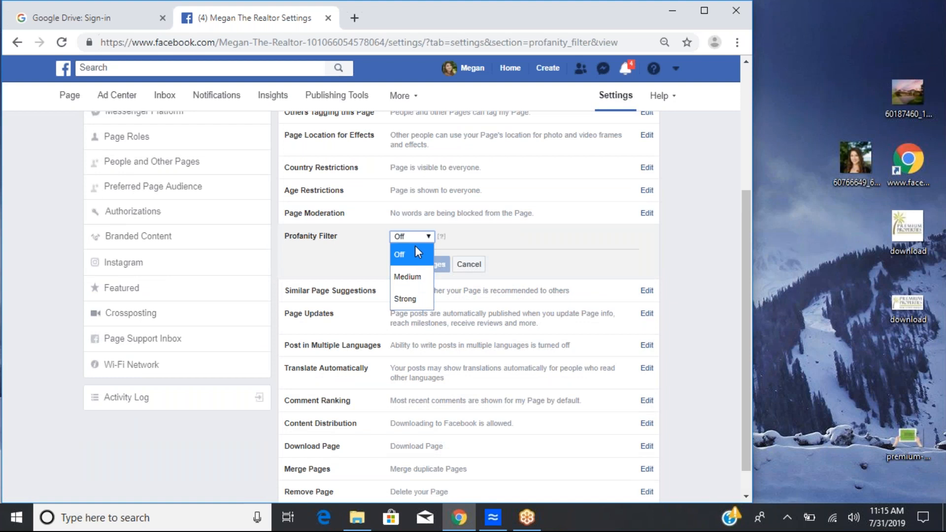
{"action": "left_click", "coordinate": [418, 277]}
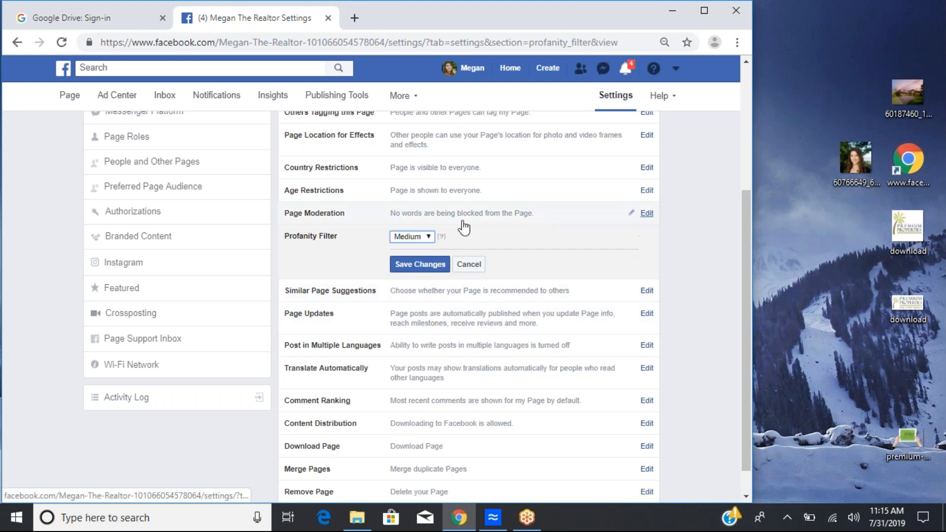
{"action": "mouse_move", "coordinate": [442, 236]}
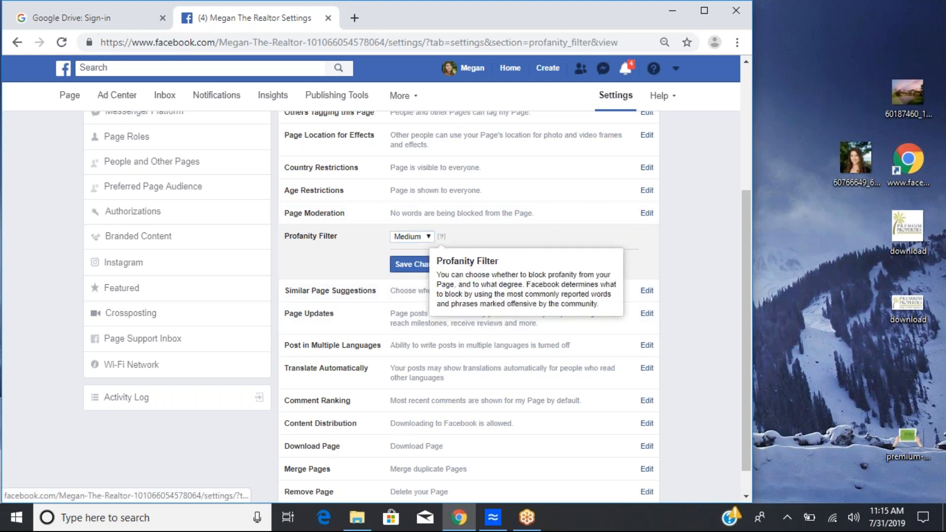
{"action": "left_click", "coordinate": [427, 238]}
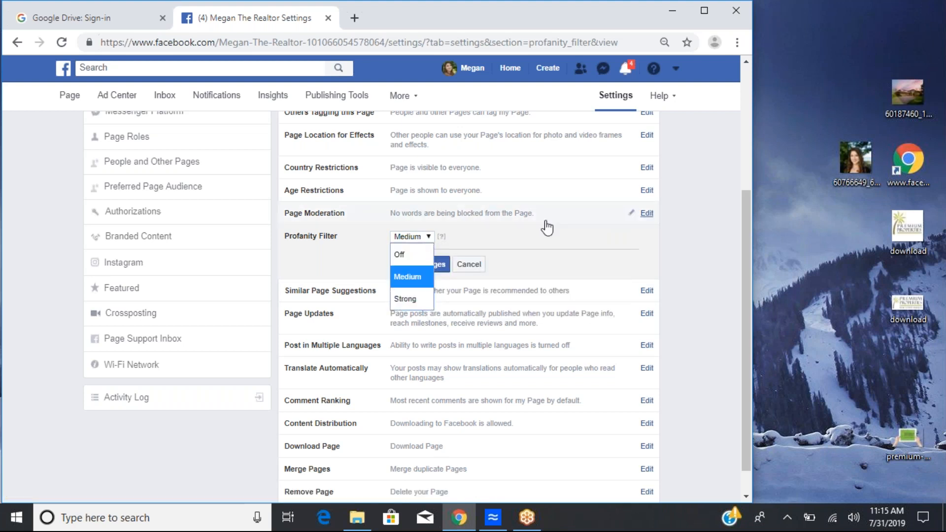
{"action": "left_click", "coordinate": [521, 238]}
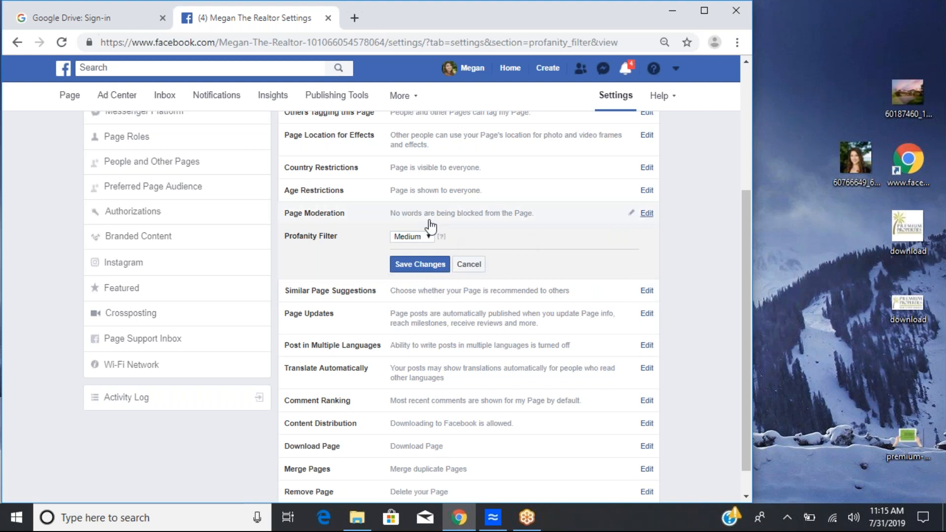
{"action": "left_click", "coordinate": [409, 237]}
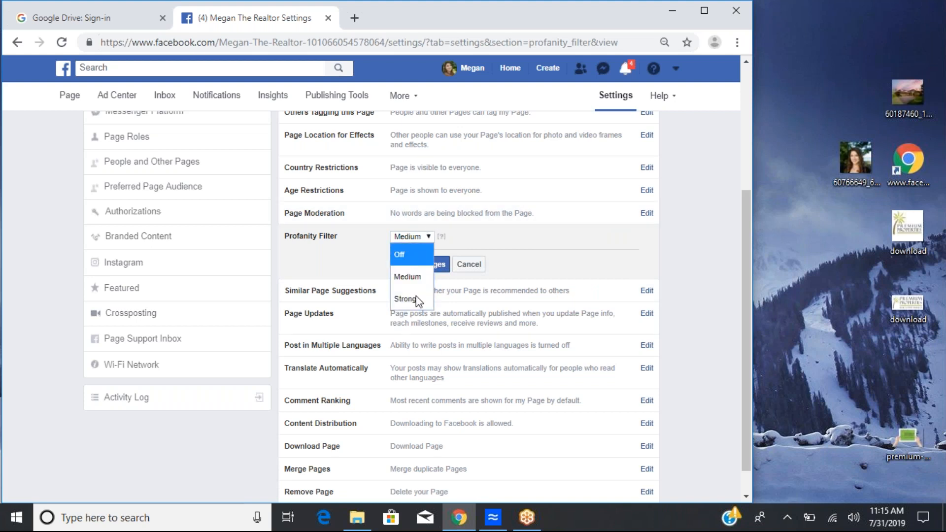
{"action": "left_click", "coordinate": [400, 255]}
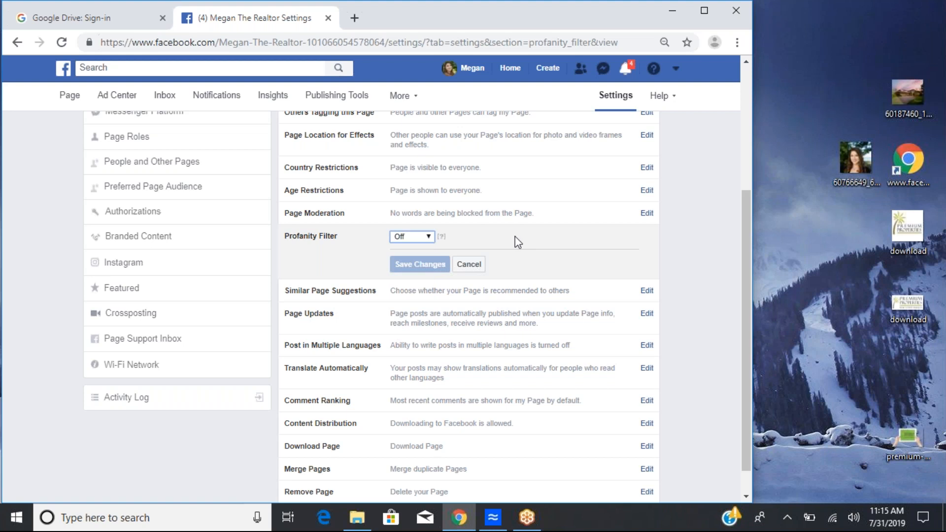
Step: Open the Translate Automatically and Page Updates settings to examine their options
{"action": "scroll", "coordinate": [475, 228], "scroll_direction": "down", "scroll_amount": 1}
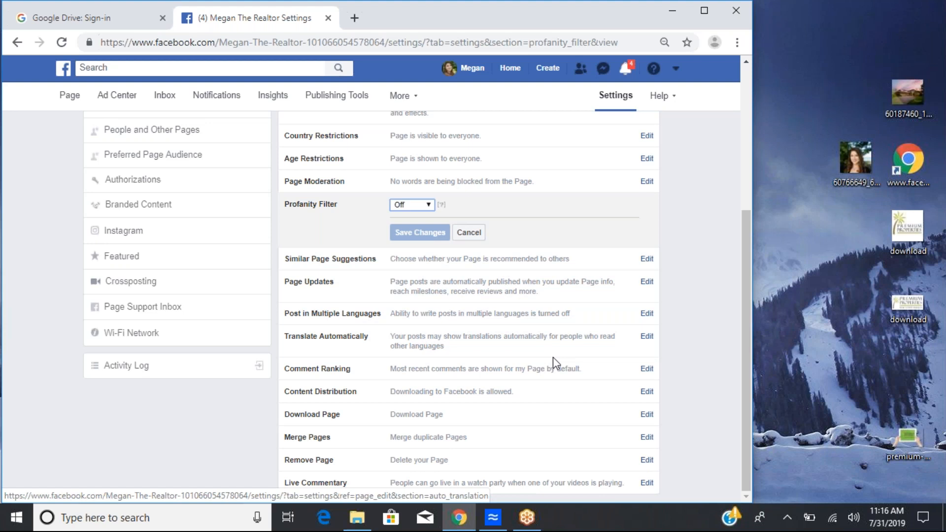
{"action": "left_click", "coordinate": [404, 342]}
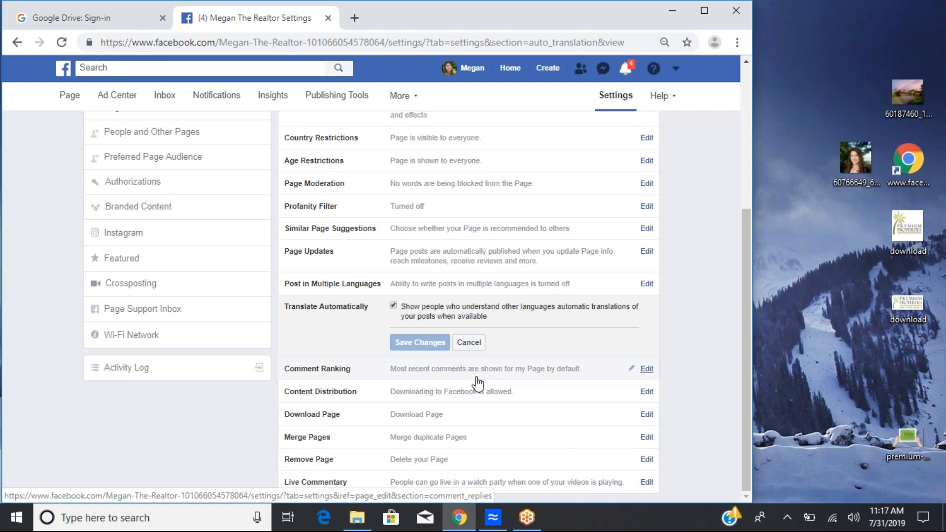
{"action": "scroll", "coordinate": [477, 383], "scroll_direction": "up", "scroll_amount": 5}
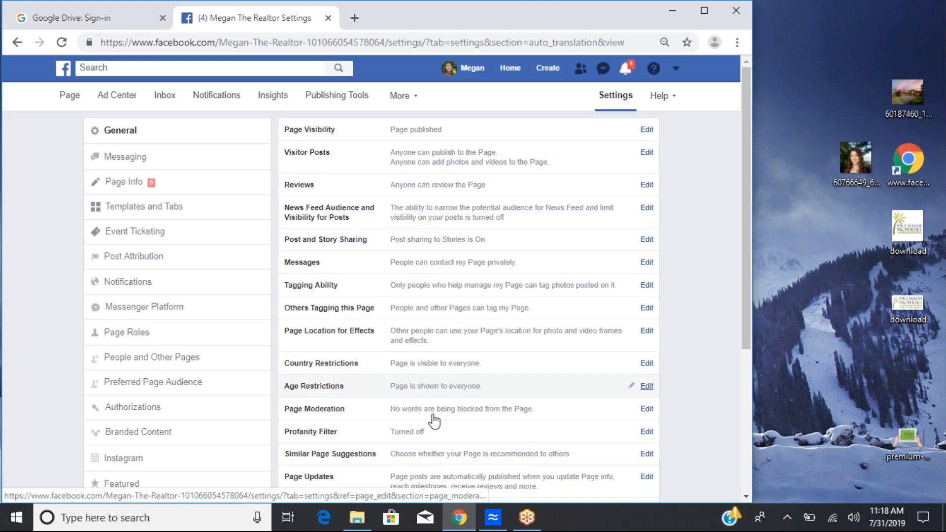
{"action": "scroll", "coordinate": [453, 357], "scroll_direction": "down", "scroll_amount": 3}
{"action": "left_click", "coordinate": [454, 357]}
{"action": "scroll", "coordinate": [454, 357], "scroll_direction": "up", "scroll_amount": 3}
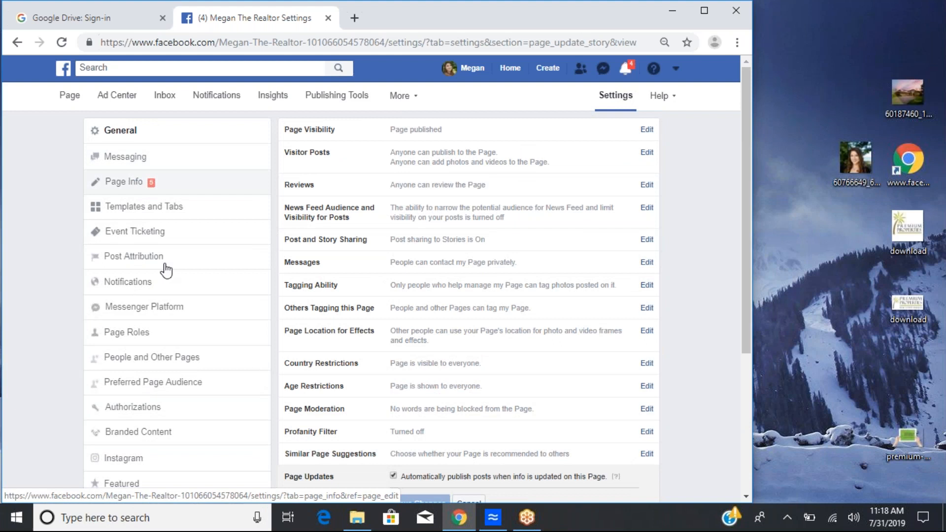
Step: Open the Messaging settings and examine the general, response assistant and appointment messaging options
{"action": "left_click", "coordinate": [162, 146]}
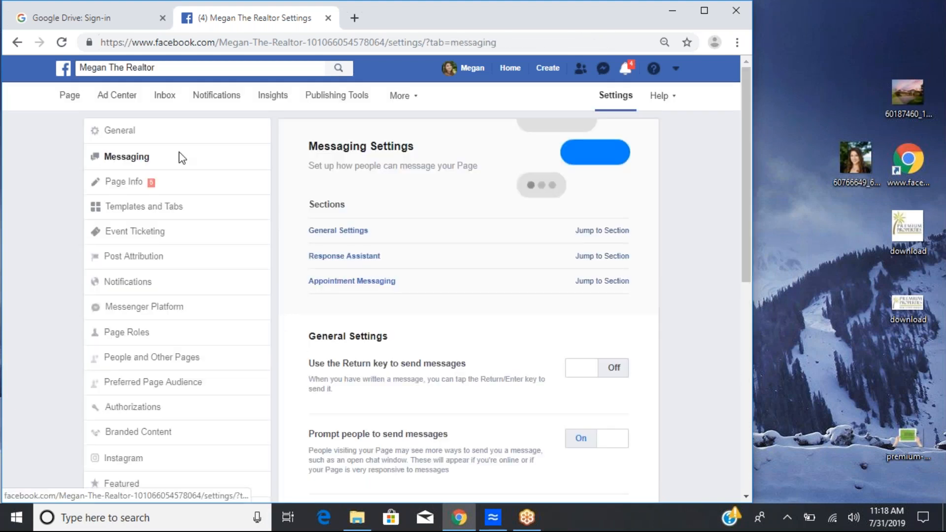
{"action": "scroll", "coordinate": [657, 288], "scroll_direction": "down", "scroll_amount": 2}
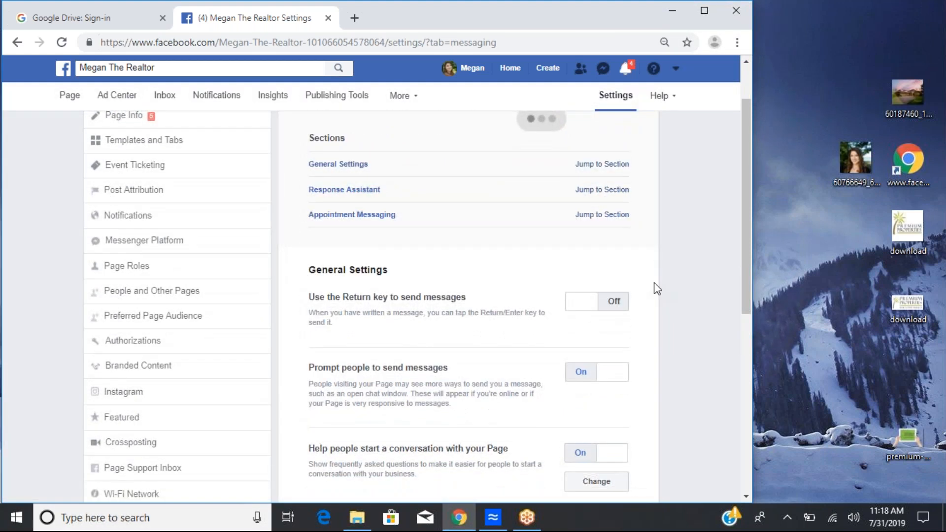
{"action": "scroll", "coordinate": [657, 288], "scroll_direction": "down", "scroll_amount": 2}
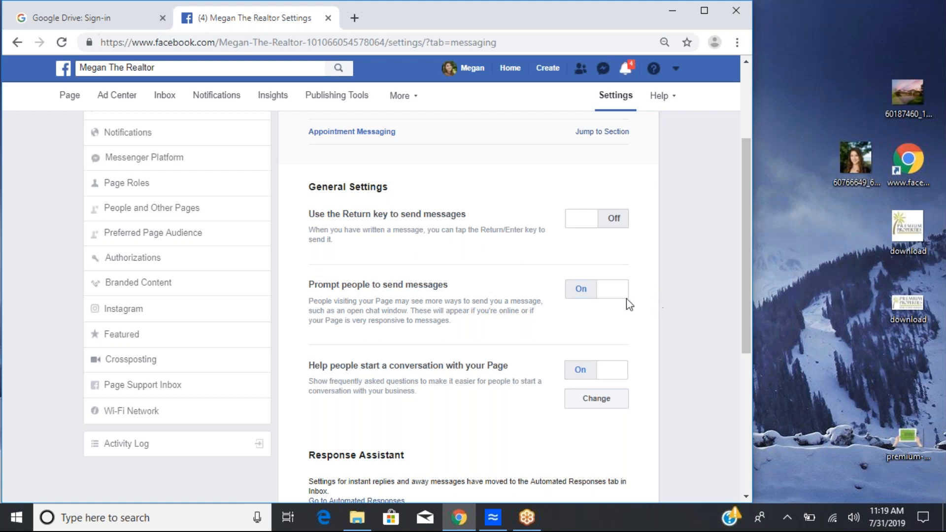
{"action": "scroll", "coordinate": [435, 259], "scroll_direction": "down", "scroll_amount": 2}
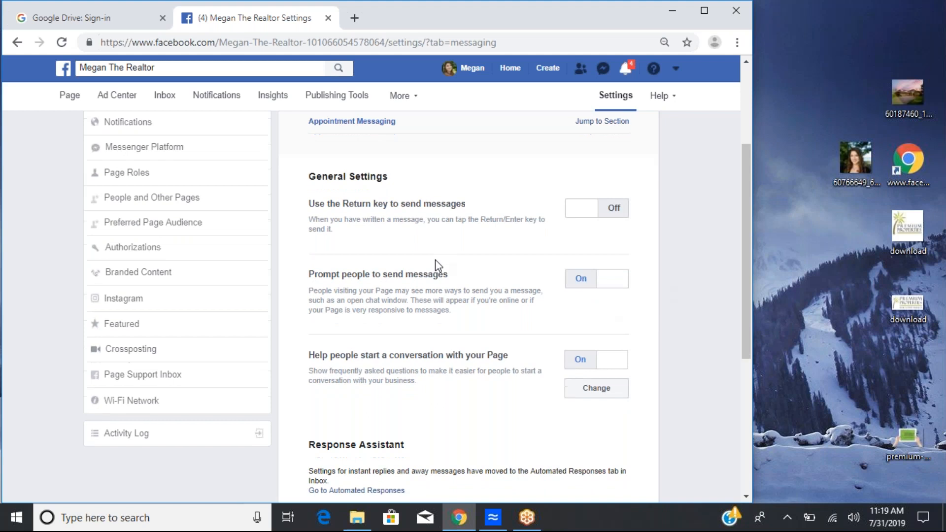
{"action": "scroll", "coordinate": [436, 261], "scroll_direction": "down", "scroll_amount": 3}
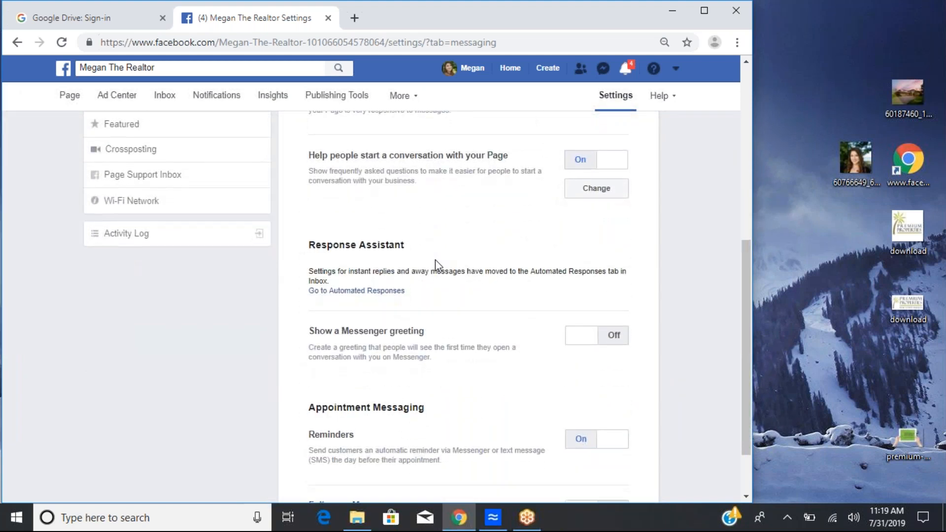
{"action": "scroll", "coordinate": [435, 264], "scroll_direction": "down", "scroll_amount": 1}
{"action": "scroll", "coordinate": [436, 262], "scroll_direction": "down", "scroll_amount": 1}
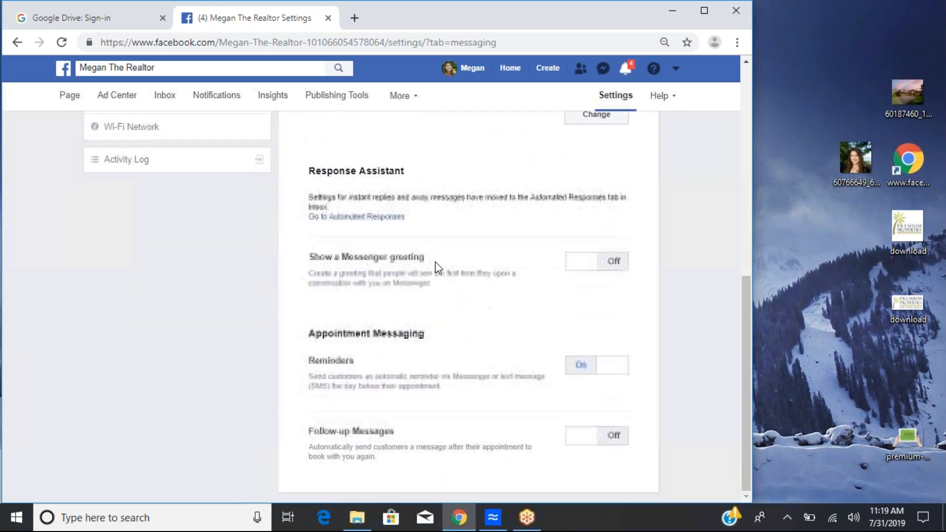
{"action": "scroll", "coordinate": [436, 262], "scroll_direction": "up", "scroll_amount": 6}
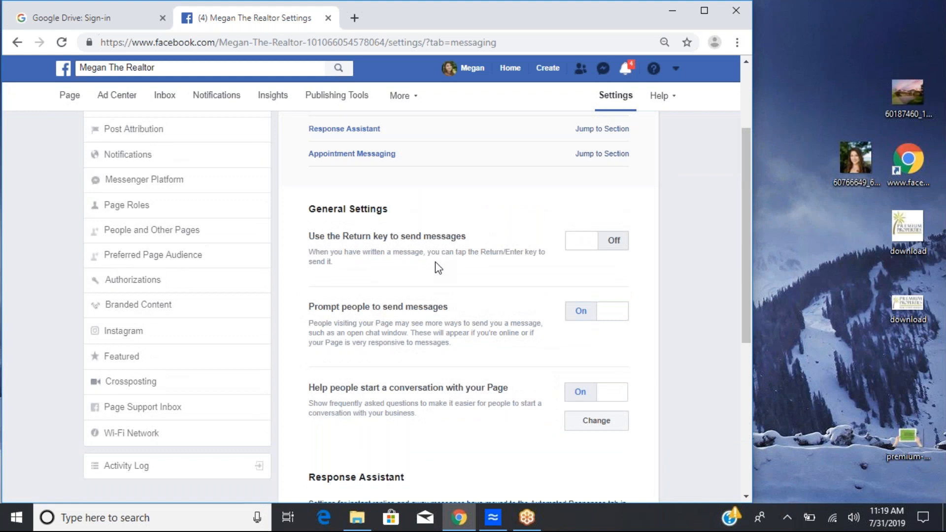
{"action": "scroll", "coordinate": [435, 262], "scroll_direction": "down", "scroll_amount": 1}
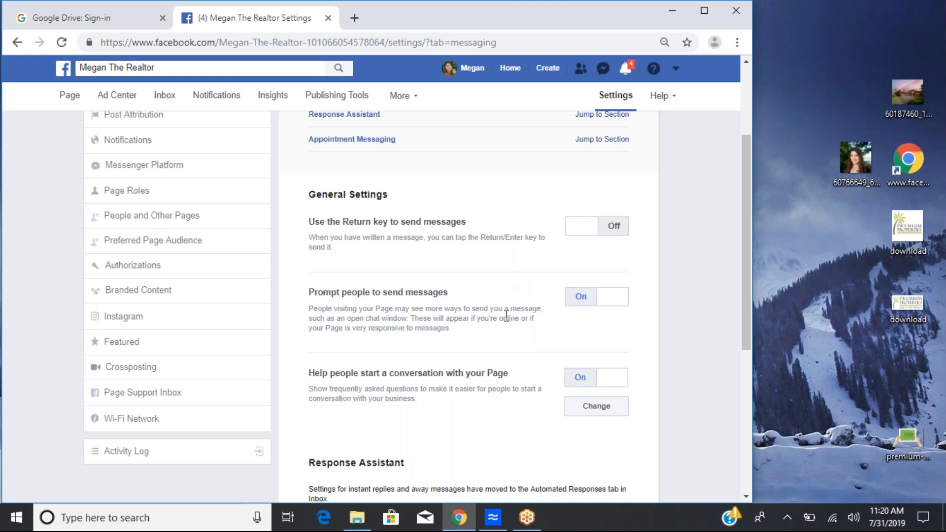
{"action": "scroll", "coordinate": [506, 315], "scroll_direction": "down", "scroll_amount": 2}
{"action": "scroll", "coordinate": [507, 315], "scroll_direction": "down", "scroll_amount": 2}
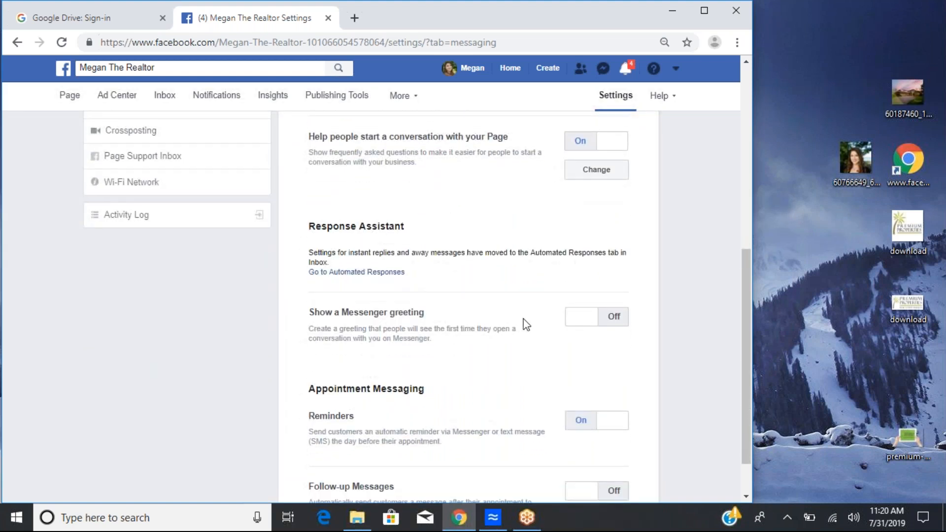
Step: Turn on the Show a Messenger greeting option and highlight its greeting text
{"action": "left_click_drag", "start_coordinate": [307, 327], "coordinate": [451, 337]}
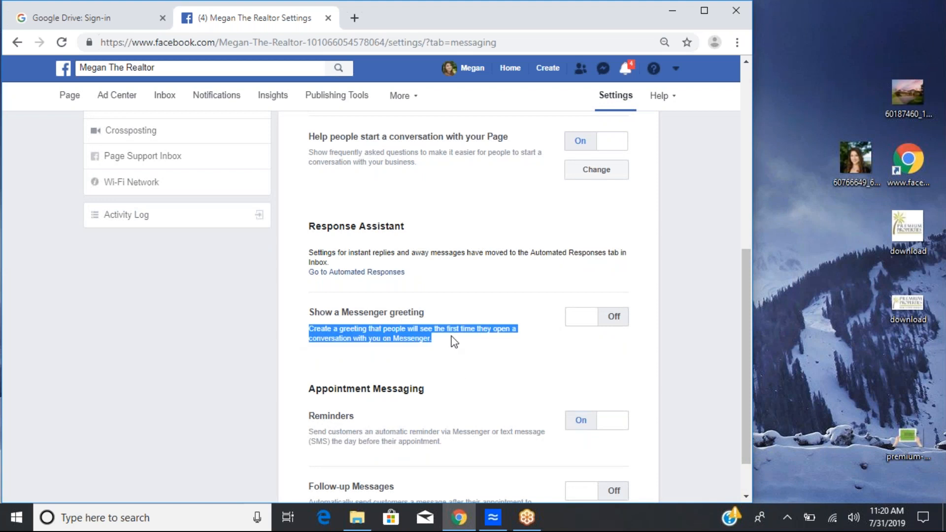
{"action": "left_click", "coordinate": [582, 316]}
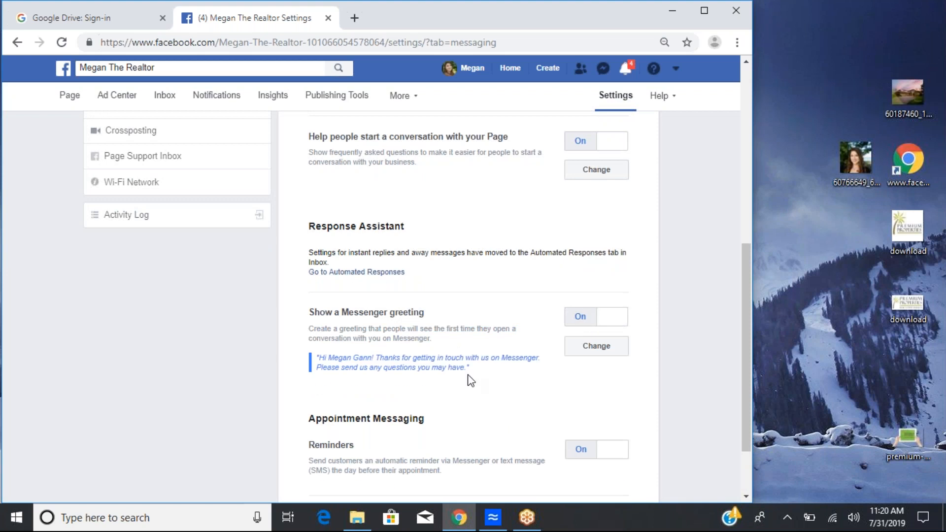
{"action": "left_click_drag", "start_coordinate": [317, 358], "coordinate": [524, 371]}
{"action": "left_click", "coordinate": [524, 371]}
{"action": "left_click_drag", "start_coordinate": [328, 358], "coordinate": [371, 361]}
{"action": "left_click", "coordinate": [489, 379]}
Step: Turn on Follow-up Messages under Appointment Messaging and highlight its message text
{"action": "scroll", "coordinate": [444, 371], "scroll_direction": "down", "scroll_amount": 3}
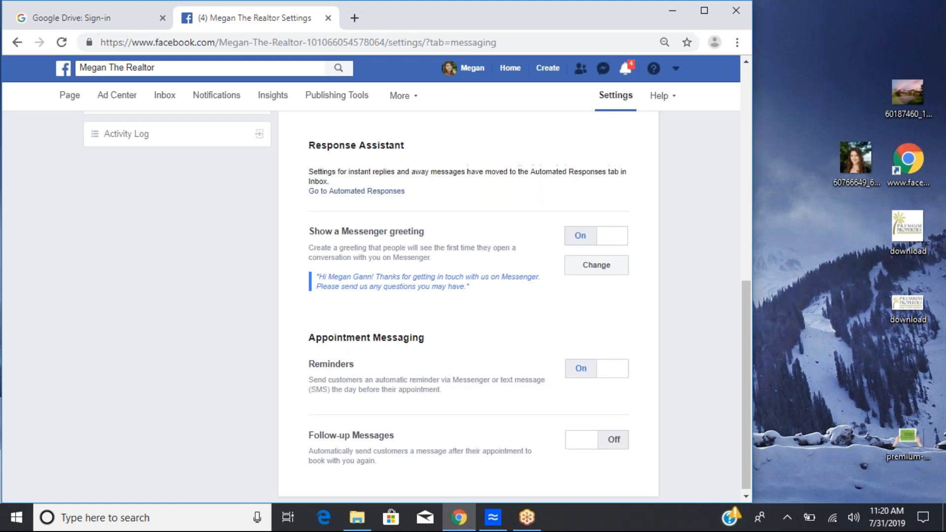
{"action": "scroll", "coordinate": [581, 350], "scroll_direction": "up", "scroll_amount": 1}
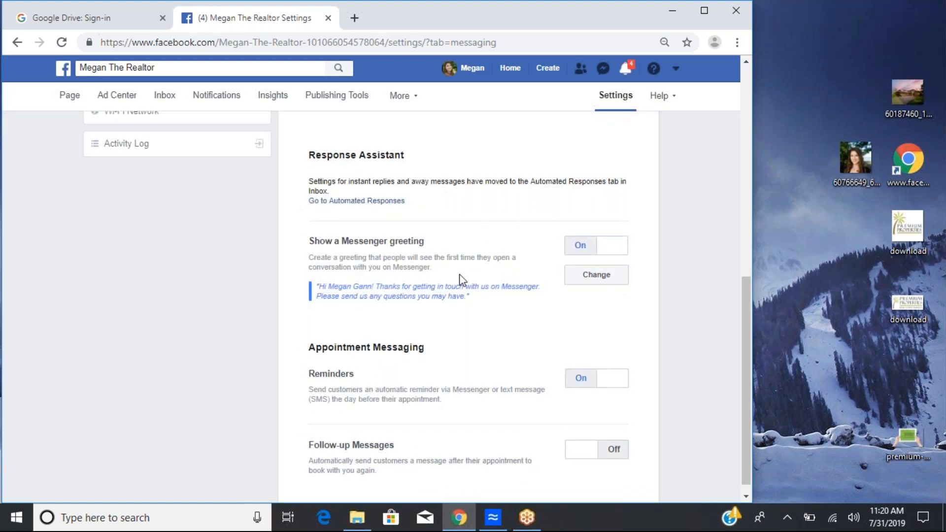
{"action": "scroll", "coordinate": [461, 280], "scroll_direction": "down", "scroll_amount": 1}
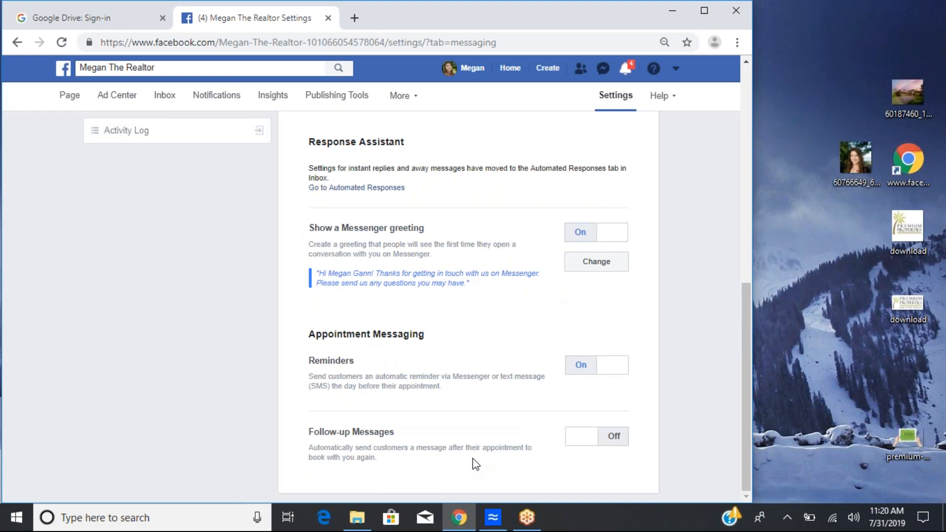
{"action": "left_click", "coordinate": [611, 442]}
{"action": "scroll", "coordinate": [611, 445], "scroll_direction": "down", "scroll_amount": 2}
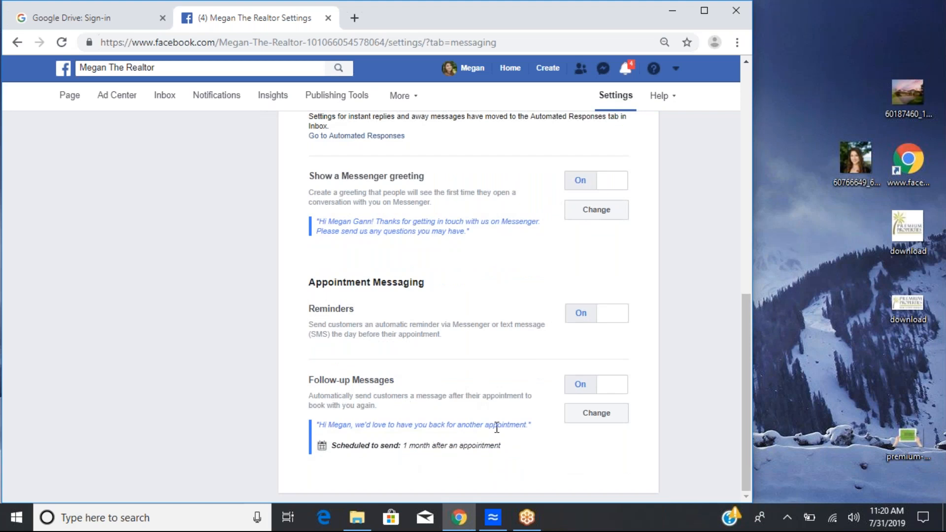
{"action": "left_click_drag", "start_coordinate": [516, 424], "coordinate": [318, 424]}
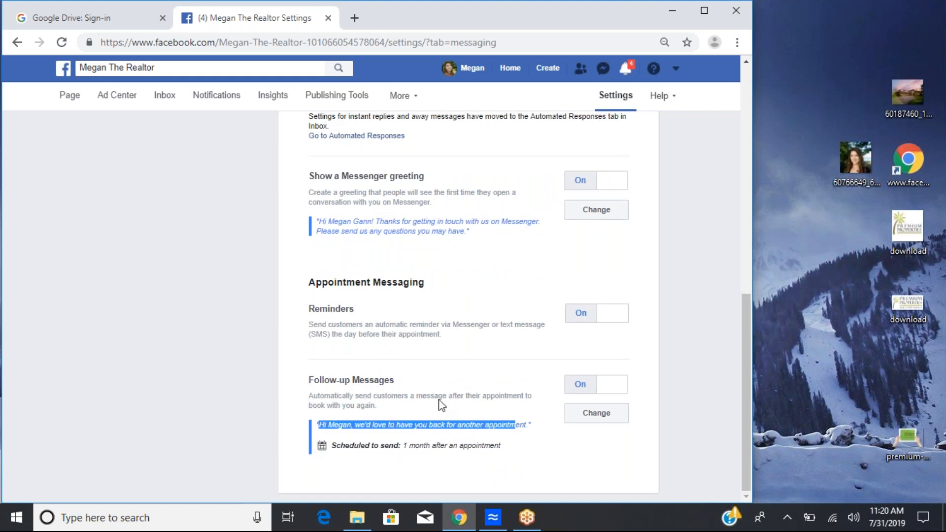
Step: Open the Page Info settings of the page
{"action": "left_click", "coordinate": [450, 395]}
{"action": "scroll", "coordinate": [450, 395], "scroll_direction": "up", "scroll_amount": 5}
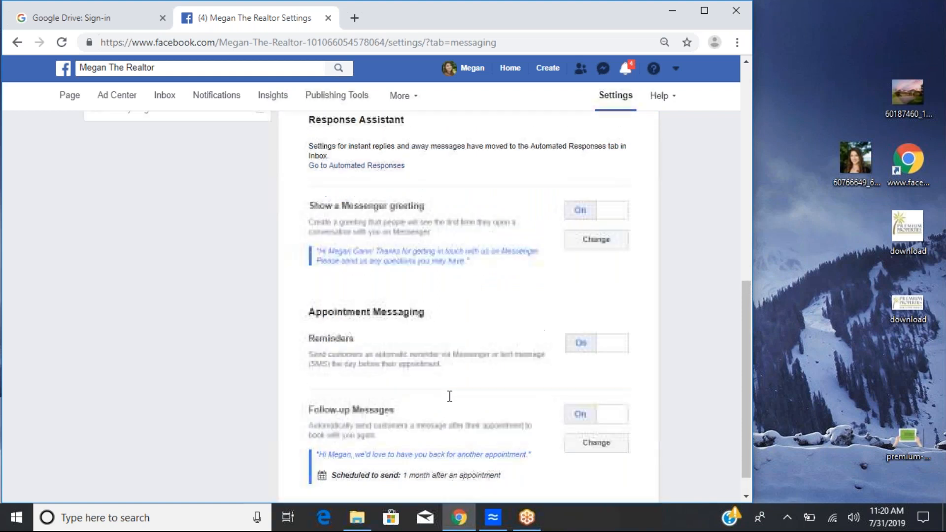
{"action": "scroll", "coordinate": [450, 396], "scroll_direction": "up", "scroll_amount": 7}
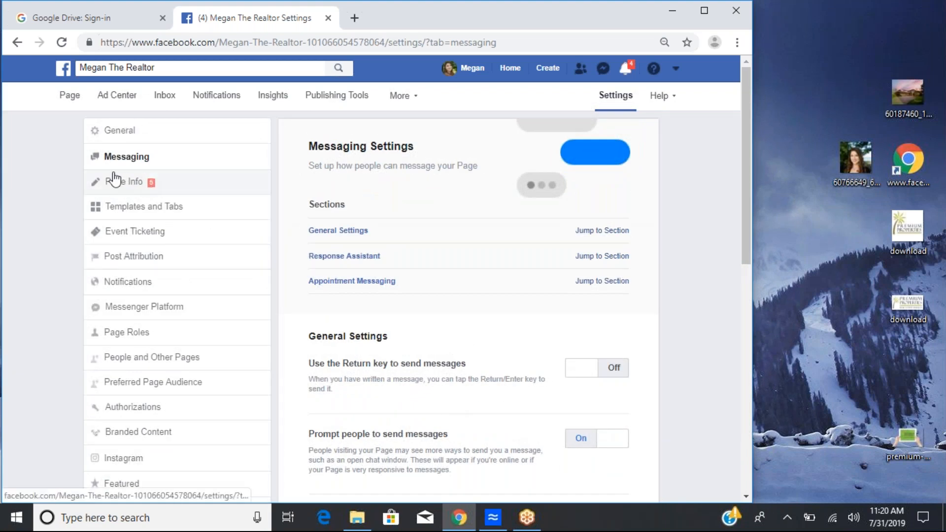
{"action": "left_click", "coordinate": [158, 187]}
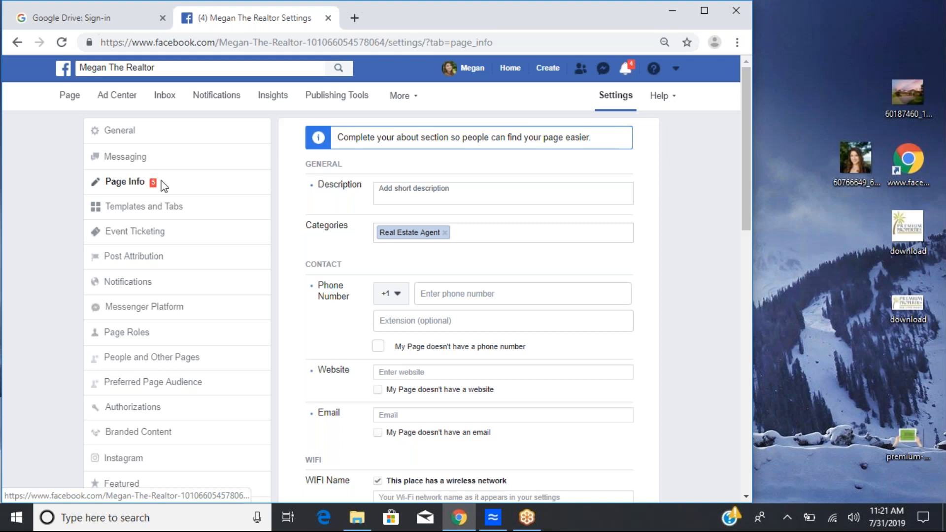
Step: Set the page description to "My name is Megan, and my passion is selling homes in Central Florida." and save it
{"action": "left_click", "coordinate": [413, 185]}
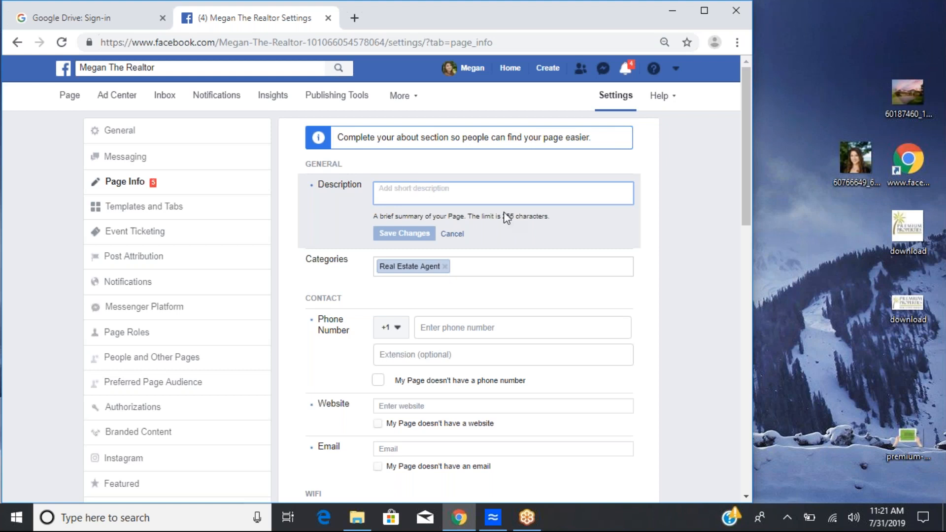
{"action": "left_click", "coordinate": [467, 216]}
{"action": "left_click_drag", "start_coordinate": [467, 215], "coordinate": [556, 220]}
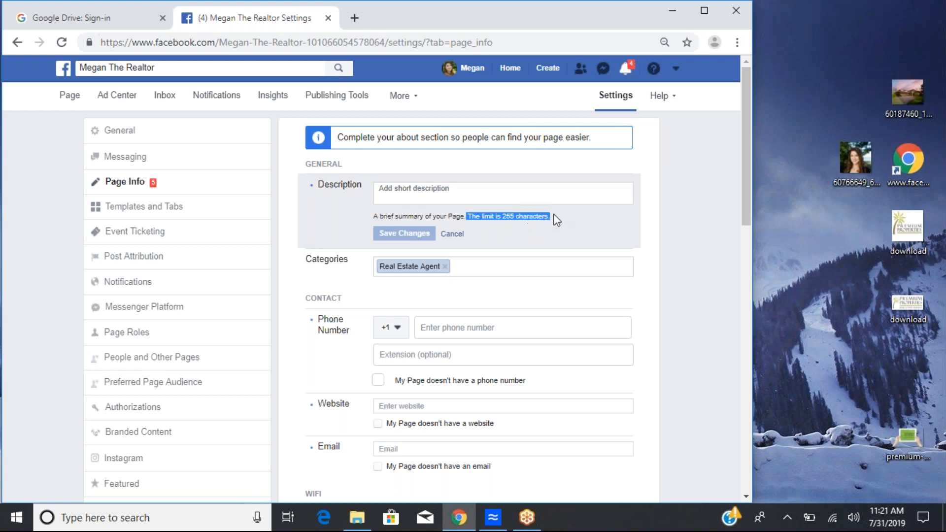
{"action": "left_click", "coordinate": [430, 196]}
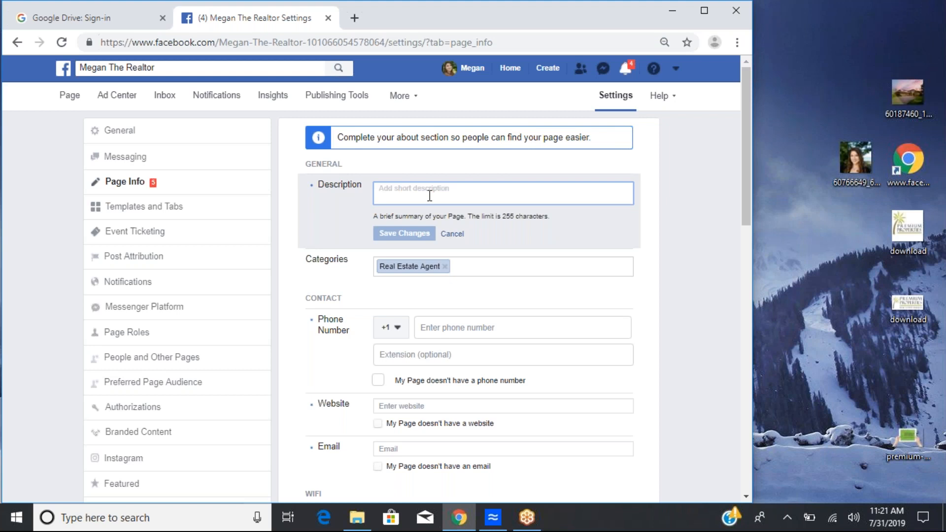
{"action": "type", "text": "My name"}
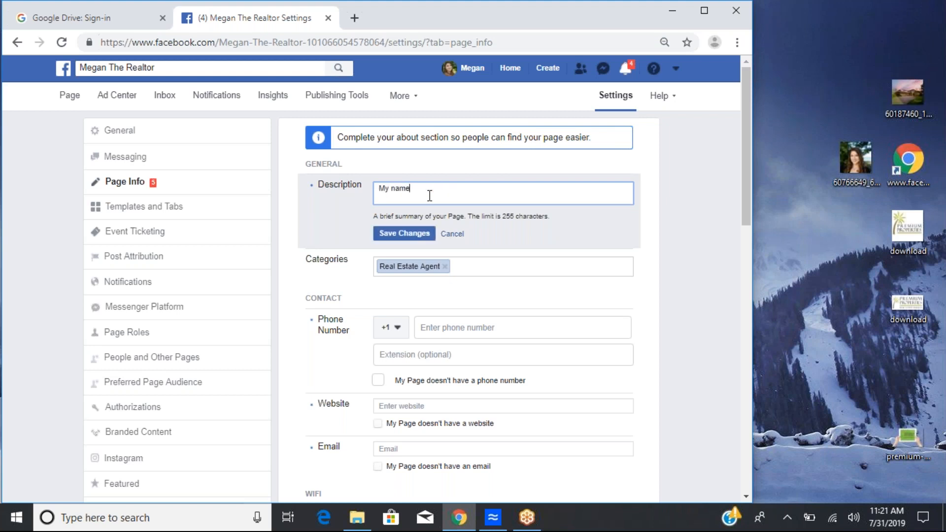
{"action": "type", "text": " is Megan, and muy"}
{"action": "key", "text": "BackSpace"}
{"action": "key", "text": "BackSpace"}
{"action": "type", "text": "y"}
{"action": "type", "text": "passion is selling homes in Cen"}
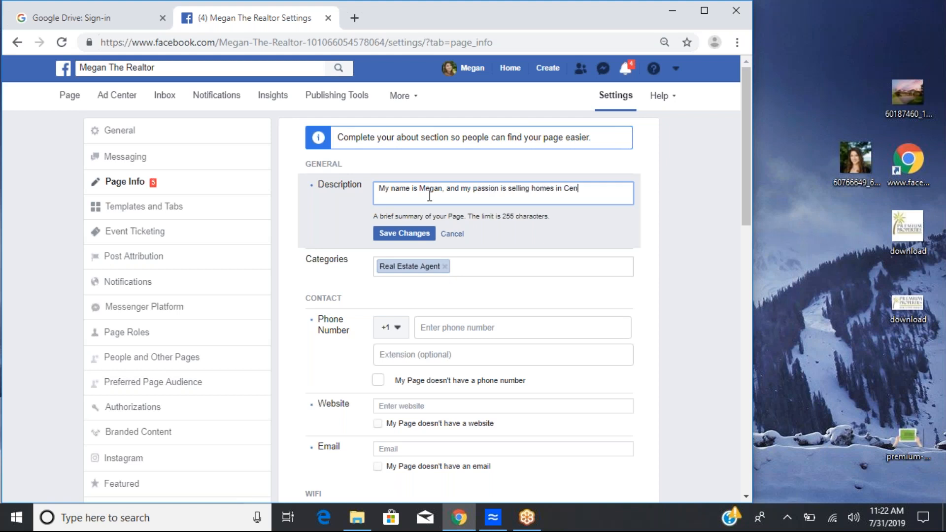
{"action": "type", "text": "tral FLorida"}
{"action": "key", "text": "BackSpace"}
{"action": "key", "text": "BackSpace"}
{"action": "key", "text": "BackSpace"}
{"action": "key", "text": "BackSpace"}
{"action": "key", "text": "BackSpace"}
{"action": "key", "text": "BackSpace"}
{"action": "type", "text": "lorida."}
{"action": "left_click", "coordinate": [401, 233]}
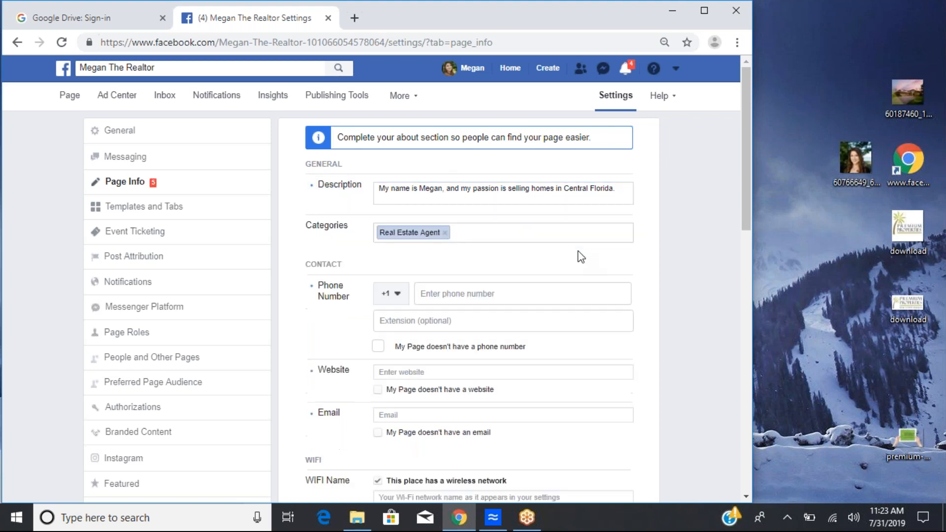
Step: Add the Real Estate Service and Real Estate categories next to Real Estate Agent and save them
{"action": "left_click", "coordinate": [486, 232]}
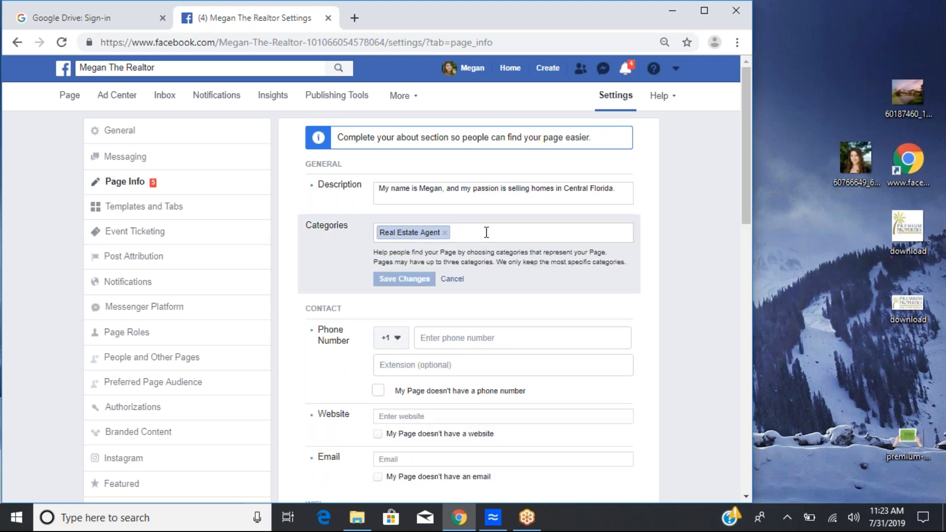
{"action": "type", "text": "realtor"}
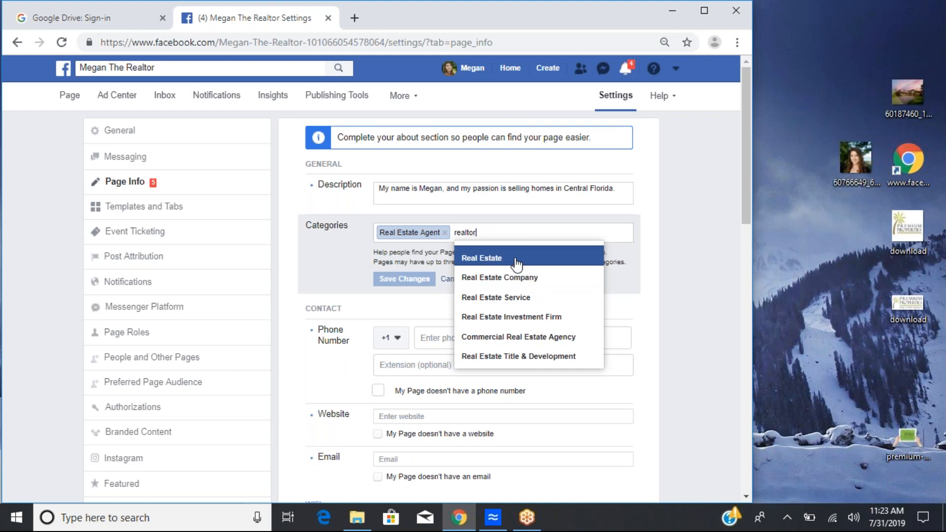
{"action": "left_click", "coordinate": [518, 297]}
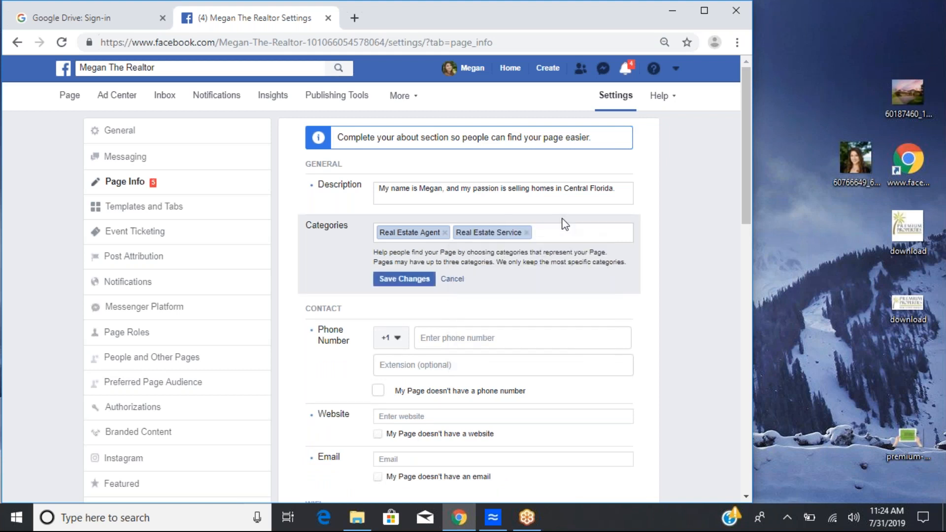
{"action": "type", "text": "real"}
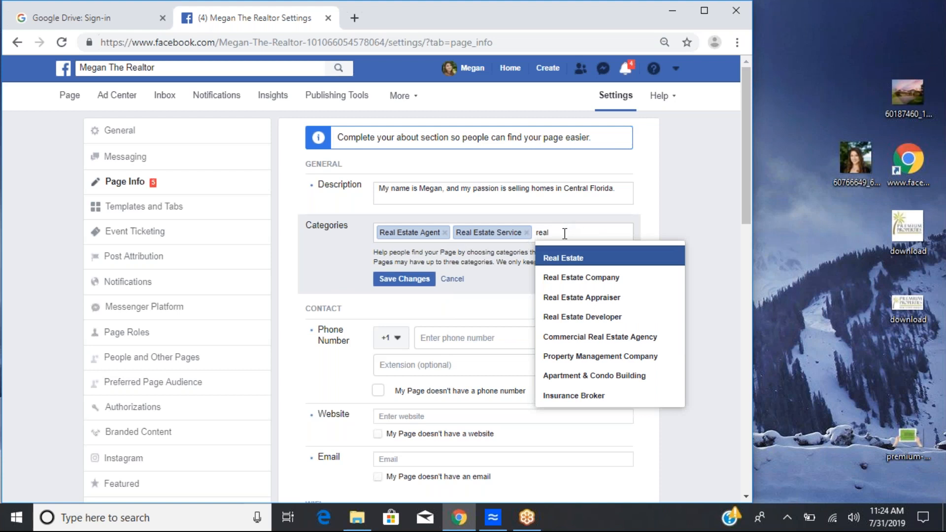
{"action": "key", "text": "Return"}
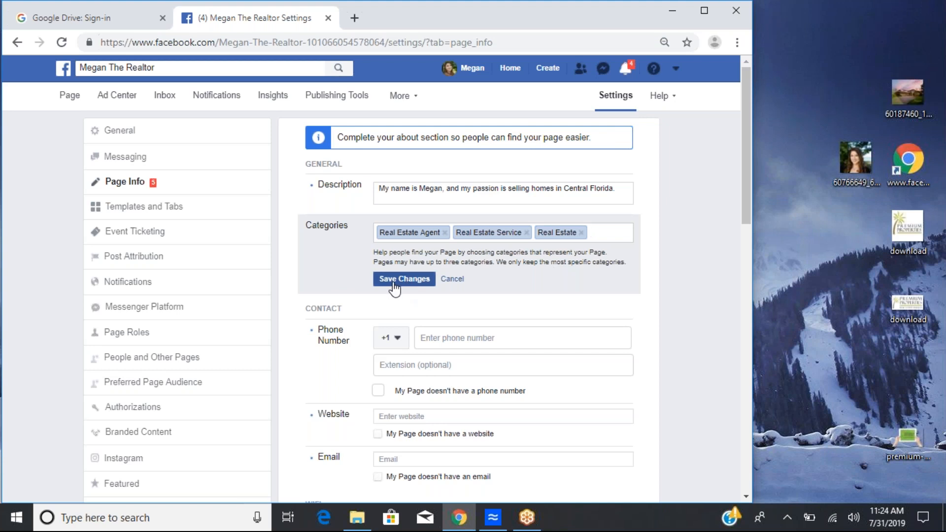
{"action": "left_click", "coordinate": [394, 279]}
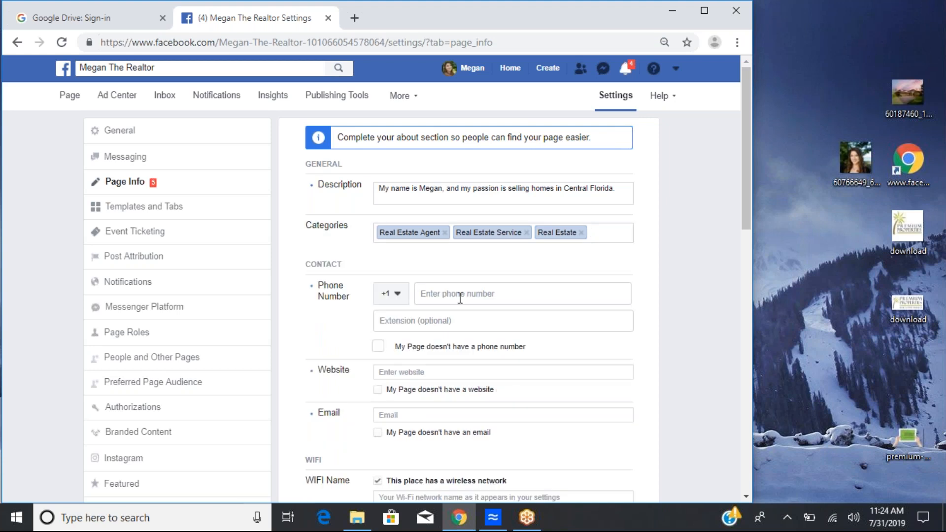
Step: Enter the contact phone number without an area code and try to save it
{"action": "left_click", "coordinate": [451, 294]}
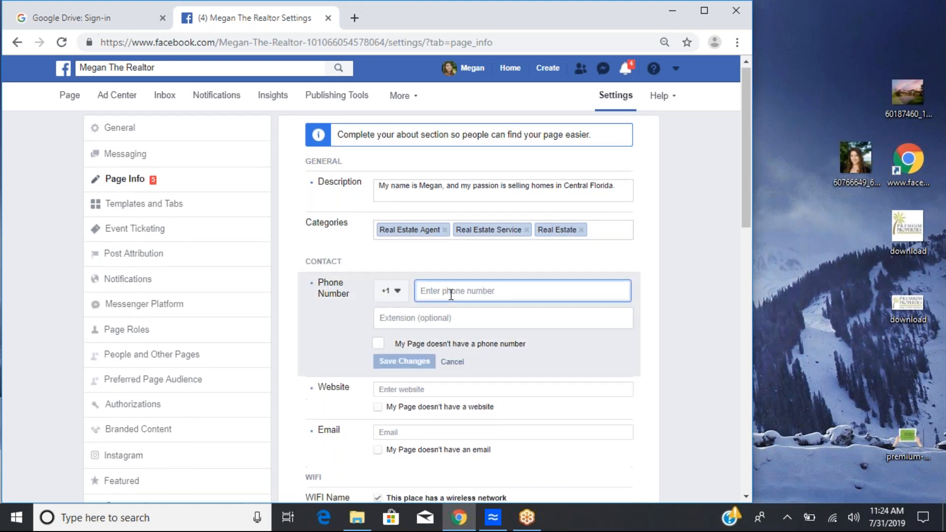
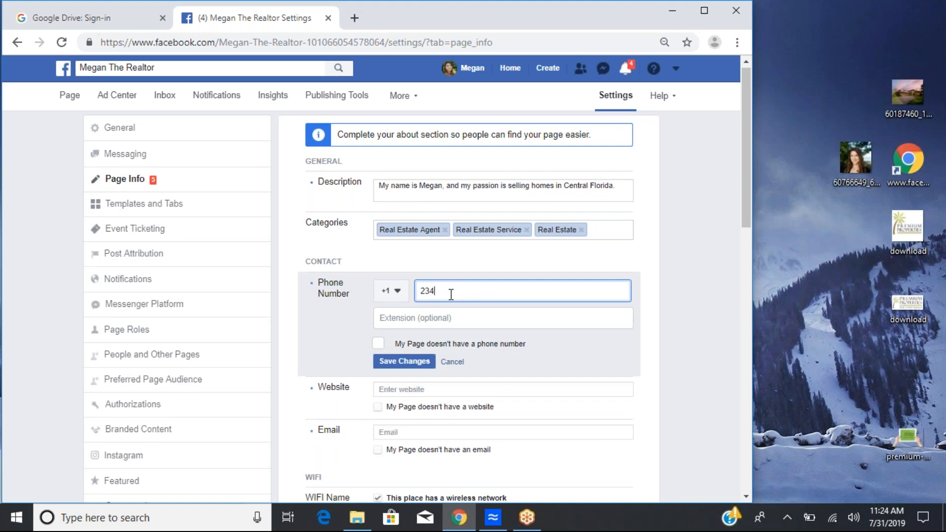
{"action": "left_click", "coordinate": [450, 318]}
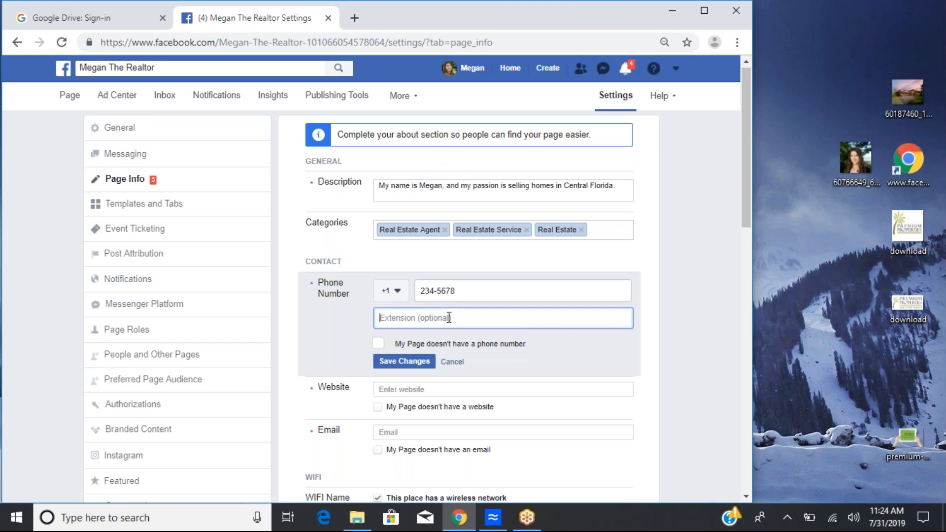
{"action": "scroll", "coordinate": [449, 318], "scroll_direction": "down", "scroll_amount": 2}
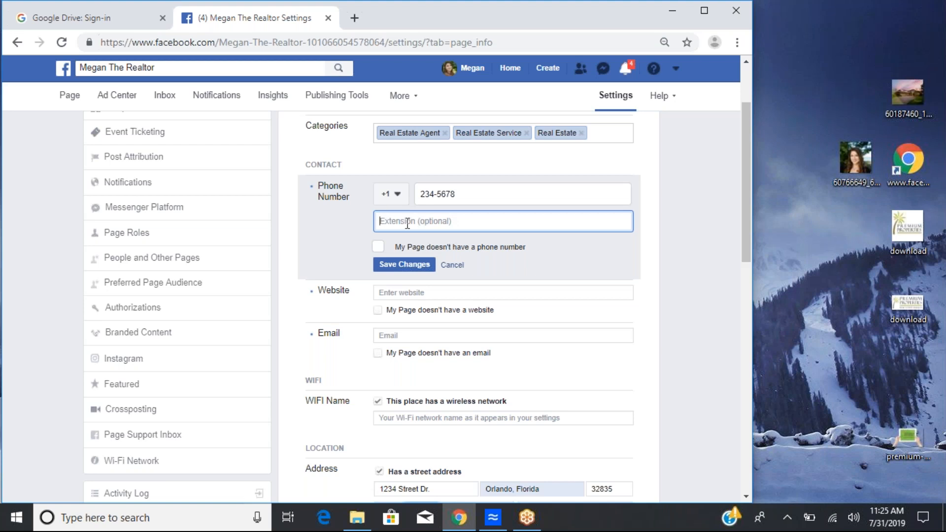
{"action": "scroll", "coordinate": [408, 220], "scroll_direction": "down", "scroll_amount": 1}
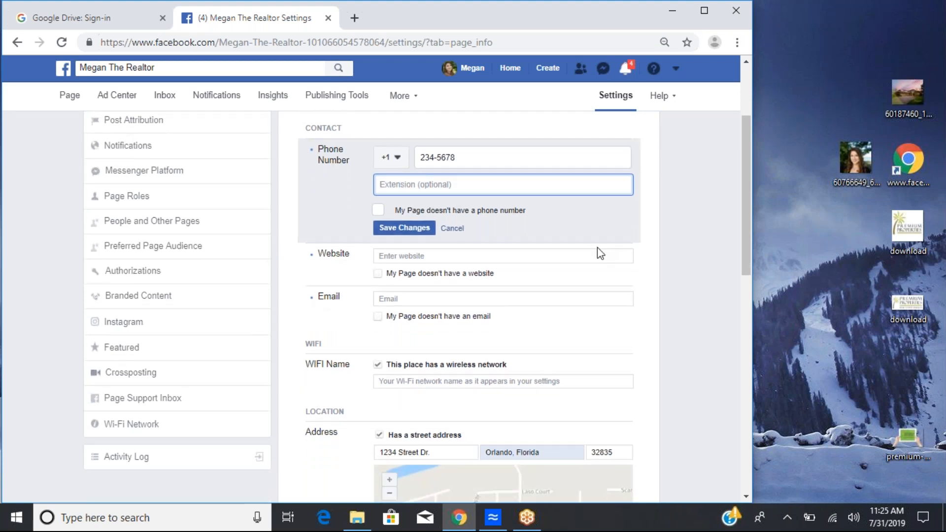
{"action": "left_click", "coordinate": [400, 229]}
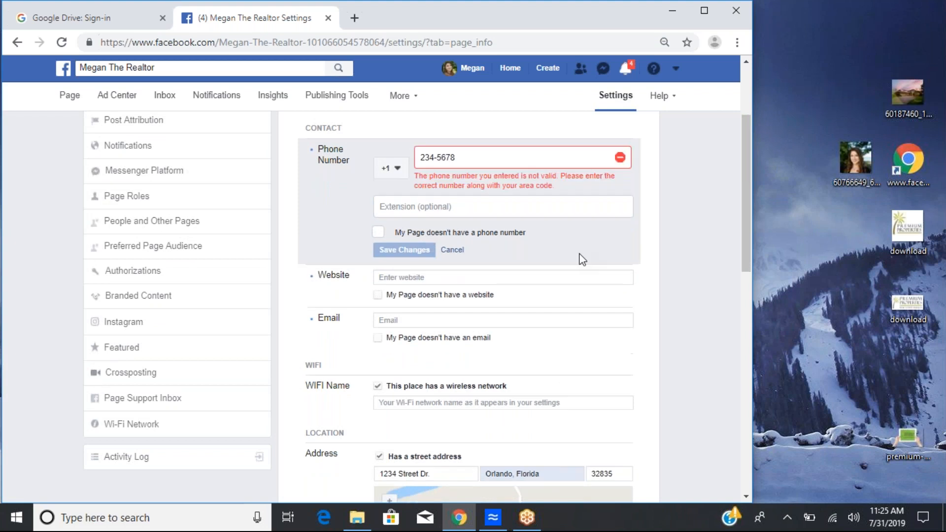
Step: Add the area code in front of the phone number and save the contact number
{"action": "left_click_drag", "start_coordinate": [484, 156], "coordinate": [334, 134]}
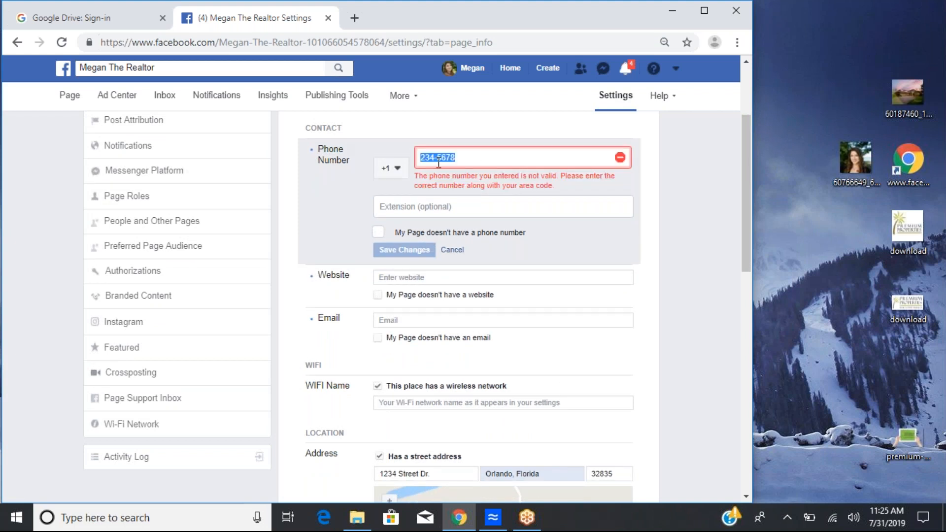
{"action": "left_click", "coordinate": [432, 157]}
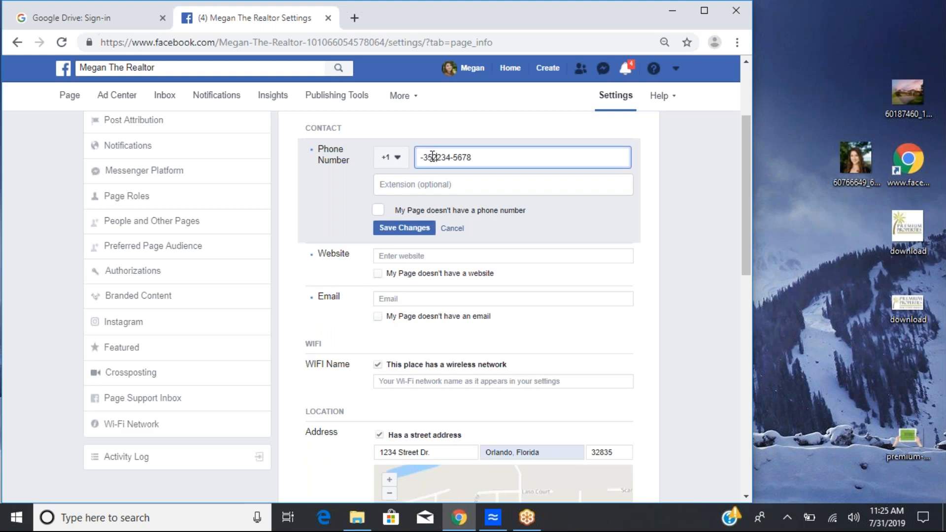
{"action": "left_click", "coordinate": [425, 157]}
{"action": "key", "text": "BackSpace"}
{"action": "left_click", "coordinate": [424, 226]}
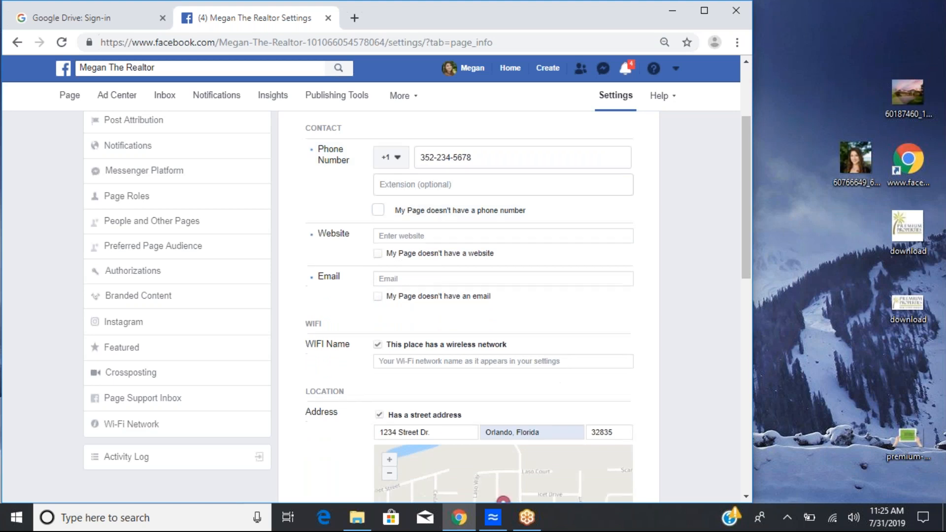
Step: Open the Website field and try entering the page's website address
{"action": "left_click", "coordinate": [396, 234]}
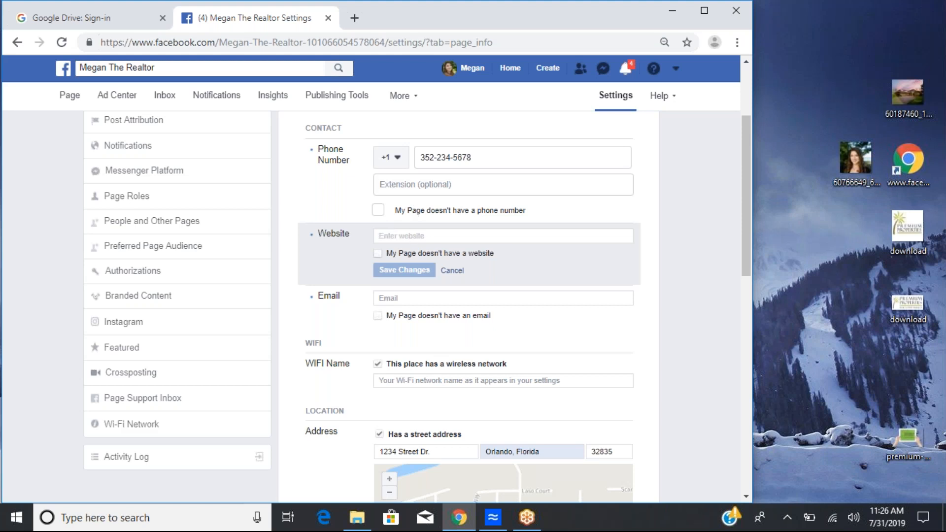
{"action": "scroll", "coordinate": [676, 246], "scroll_direction": "down", "scroll_amount": 1}
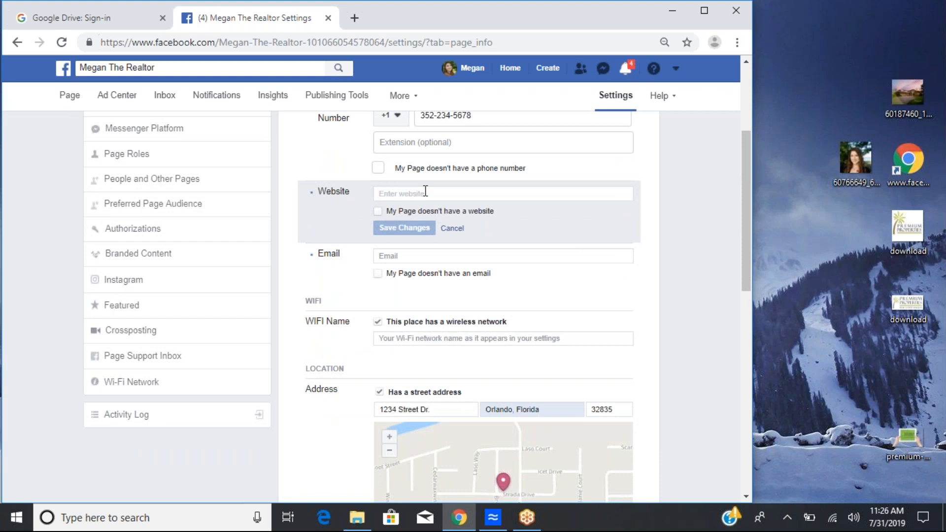
{"action": "type", "text": "megsangs"}
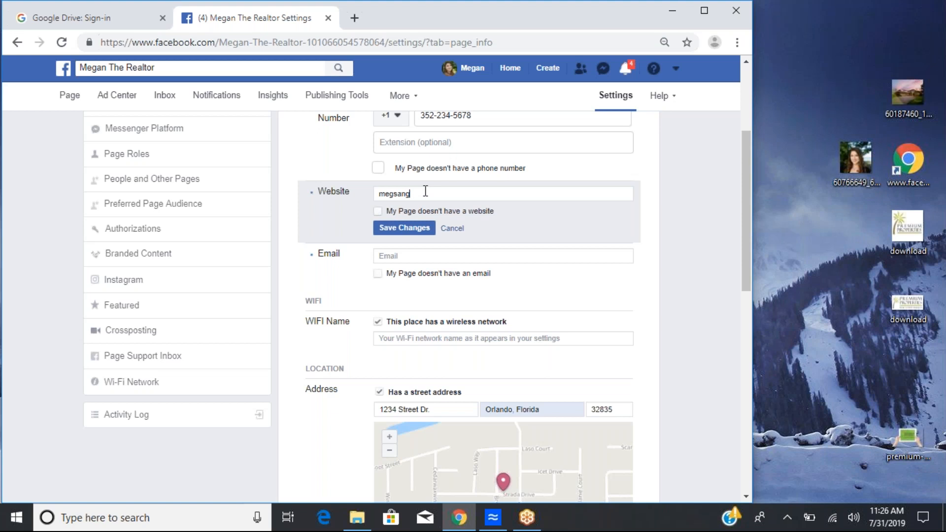
{"action": "key", "text": "BackSpace"}
{"action": "key", "text": "BackSpace"}
{"action": "key", "text": "BackSpace"}
{"action": "key", "text": "BackSpace"}
{"action": "type", "text": "sngsnn"}
{"action": "key", "text": "BackSpace"}
{"action": "key", "text": "BackSpace"}
{"action": "type", "text": "ann"}
{"action": "key", "text": "BackSpace"}
{"action": "key", "text": "BackSpace"}
{"action": "key", "text": "BackSpace"}
{"action": "key", "text": "BackSpace"}
{"action": "key", "text": "BackSpace"}
{"action": "key", "text": "BackSpace"}
{"action": "key", "text": "BackSpace"}
{"action": "key", "text": "BackSpace"}
{"action": "key", "text": "BackSpace"}
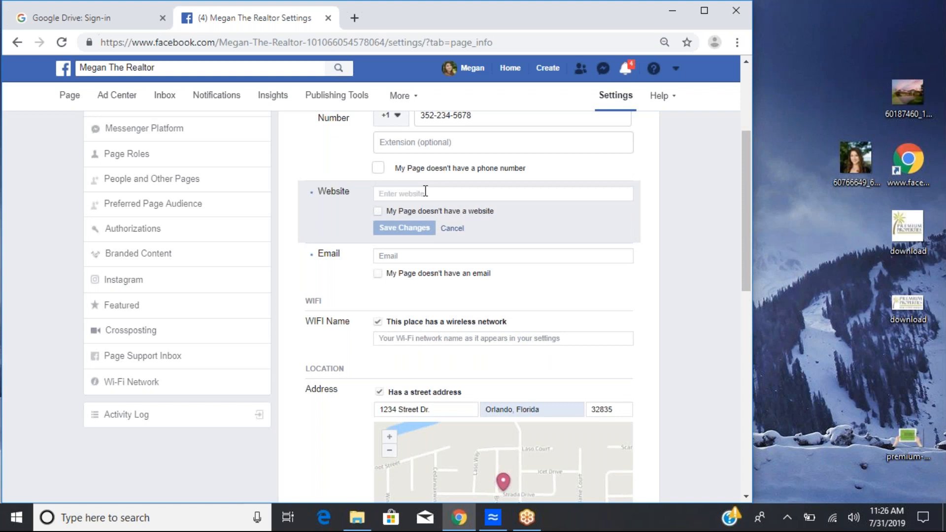
{"action": "type", "text": "meg"}
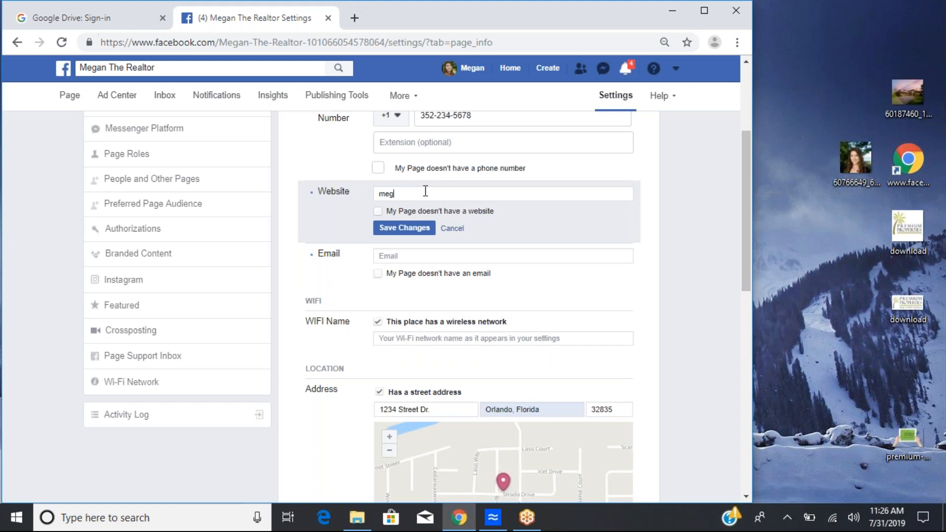
{"action": "type", "text": "snnga"}
{"action": "type", "text": "premiu"}
{"action": "key", "text": "BackSpace"}
{"action": "key", "text": "BackSpace"}
{"action": "key", "text": "BackSpace"}
{"action": "key", "text": "BackSpace"}
{"action": "key", "text": "BackSpace"}
{"action": "key", "text": "BackSpace"}
{"action": "key", "text": "BackSpace"}
{"action": "key", "text": "BackSpace"}
{"action": "key", "text": "BackSpace"}
{"action": "key", "text": "BackSpace"}
{"action": "key", "text": "BackSpace"}
{"action": "key", "text": "BackSpace"}
{"action": "key", "text": "BackSpace"}
{"action": "key", "text": "BackSpace"}
{"action": "key", "text": "BackSpace"}
{"action": "key", "text": "BackSpace"}
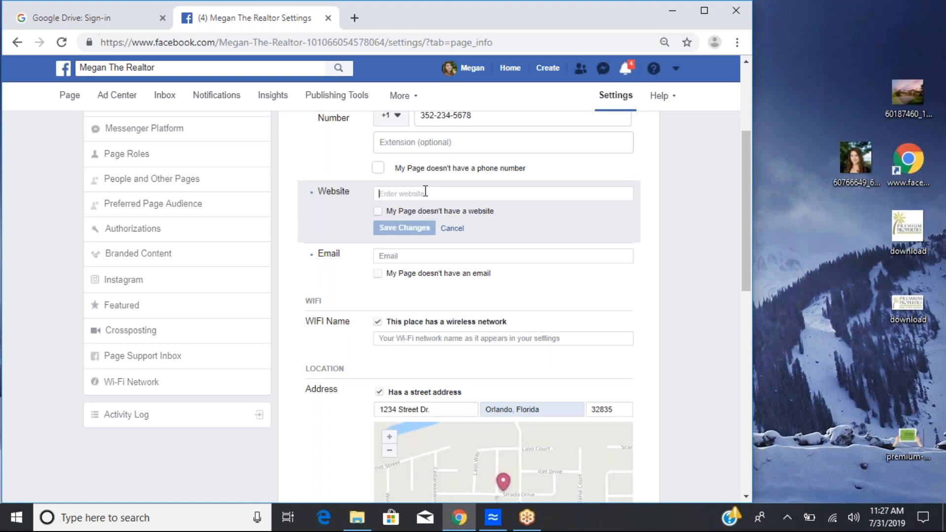
Step: Open the Email field for editing and uncheck the This place has a wireless network option
{"action": "left_click", "coordinate": [386, 256]}
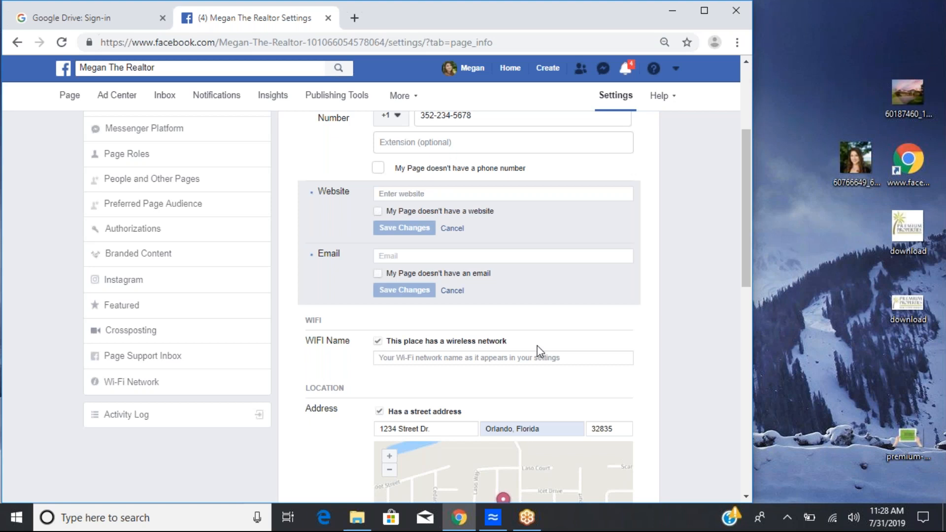
{"action": "scroll", "coordinate": [540, 351], "scroll_direction": "down", "scroll_amount": 4}
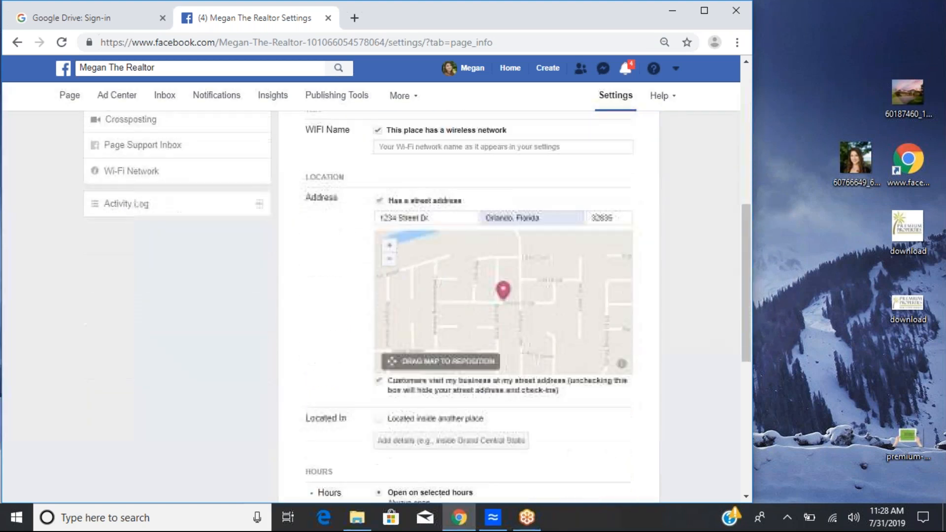
{"action": "left_click", "coordinate": [377, 130]}
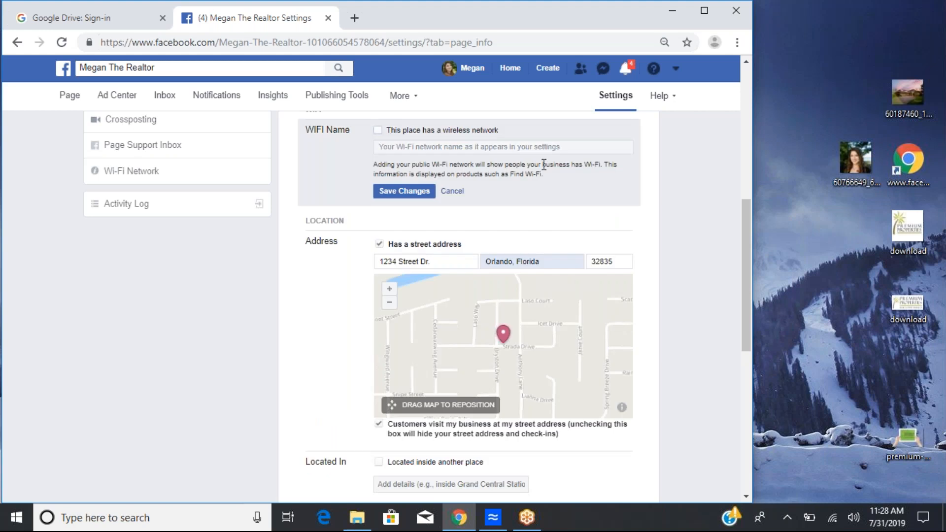
Step: Uncheck the Has a street address option in the Location section
{"action": "scroll", "coordinate": [542, 162], "scroll_direction": "down", "scroll_amount": 3}
{"action": "scroll", "coordinate": [542, 163], "scroll_direction": "up", "scroll_amount": 3}
{"action": "scroll", "coordinate": [348, 214], "scroll_direction": "down", "scroll_amount": 1}
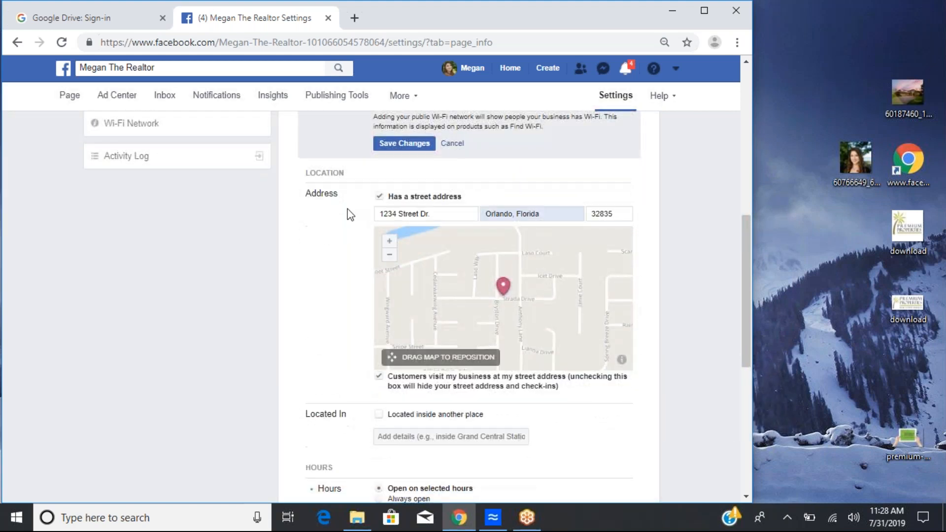
{"action": "left_click", "coordinate": [379, 197]}
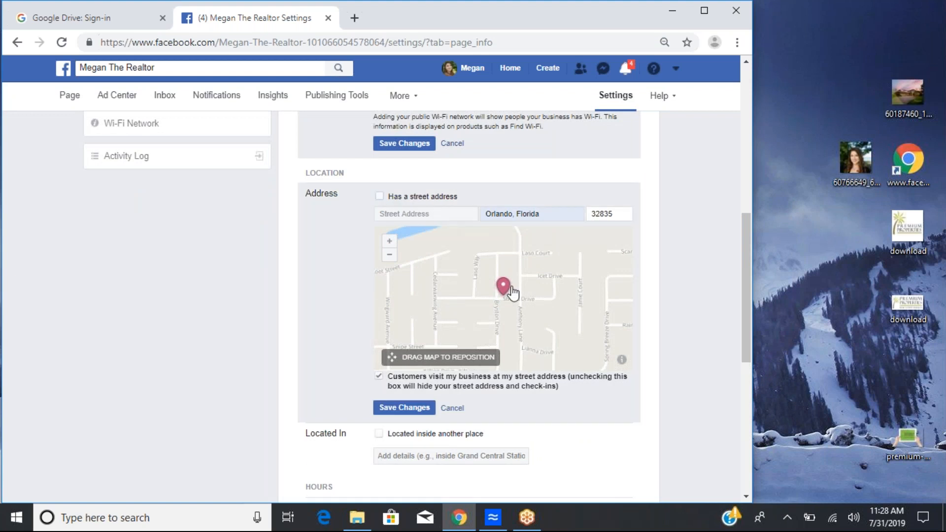
Step: Set the page's hours to No hours available
{"action": "scroll", "coordinate": [508, 354], "scroll_direction": "down", "scroll_amount": 3}
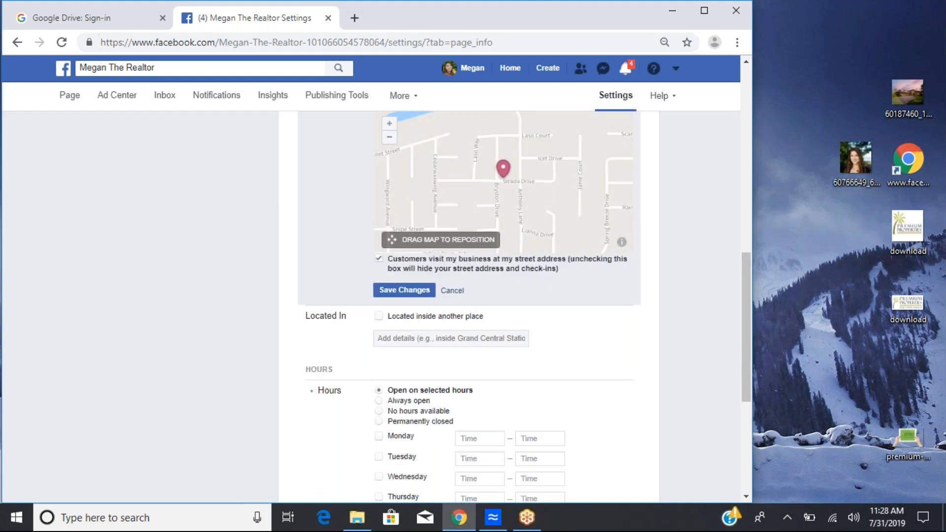
{"action": "scroll", "coordinate": [468, 306], "scroll_direction": "up", "scroll_amount": 2}
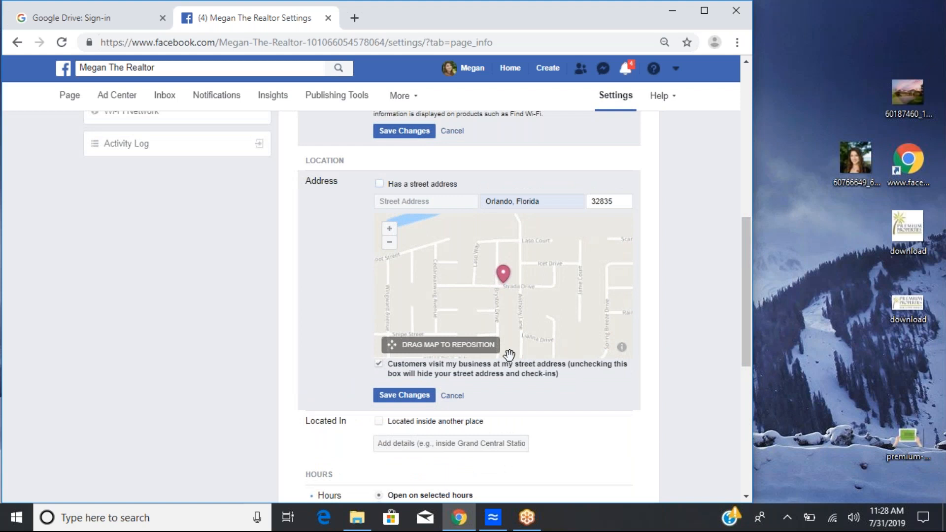
{"action": "scroll", "coordinate": [532, 296], "scroll_direction": "up", "scroll_amount": 4}
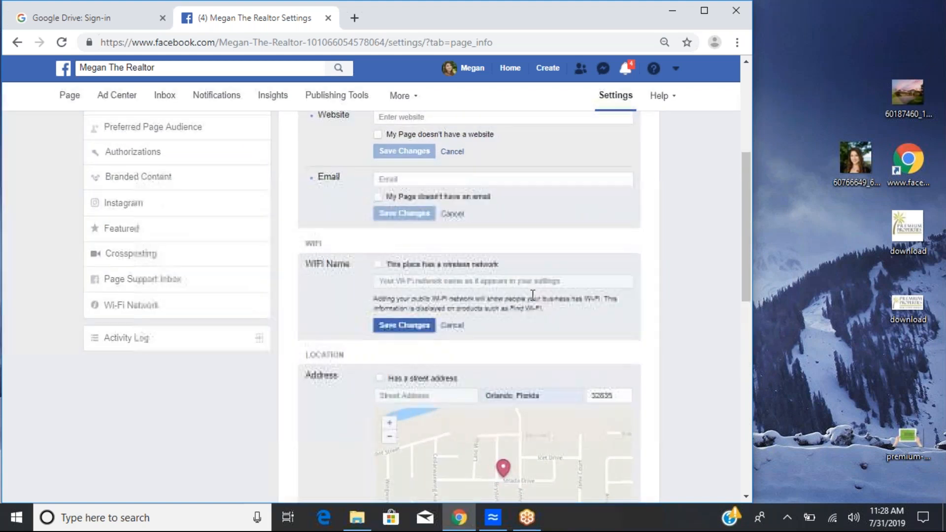
{"action": "scroll", "coordinate": [532, 295], "scroll_direction": "down", "scroll_amount": 7}
{"action": "scroll", "coordinate": [468, 295], "scroll_direction": "down", "scroll_amount": 2}
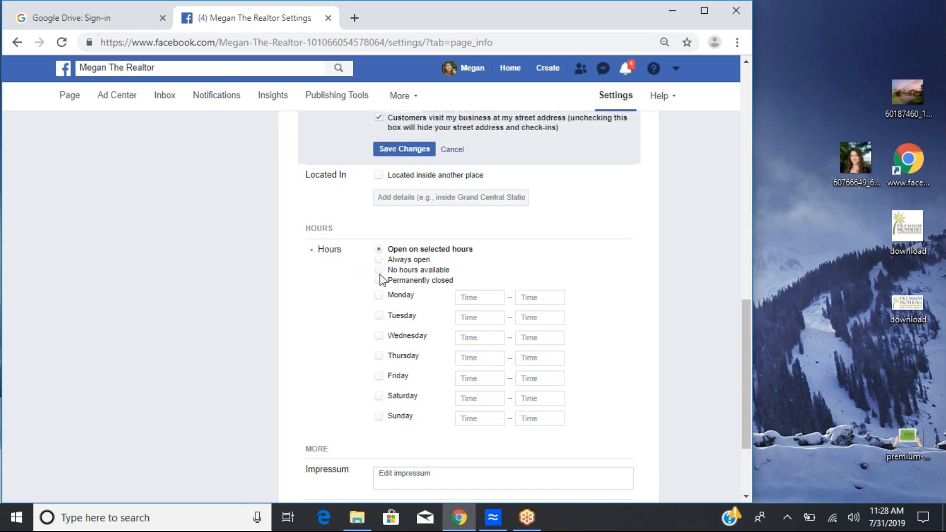
{"action": "left_click", "coordinate": [378, 270]}
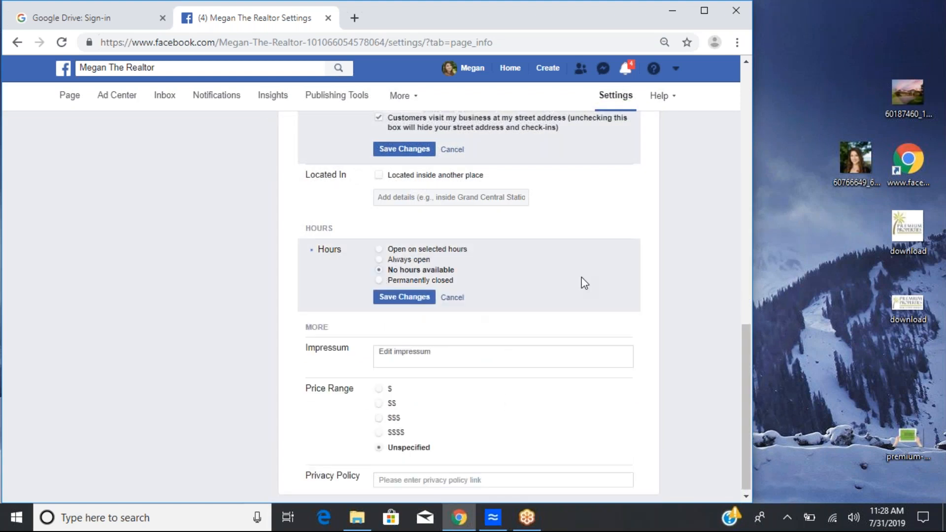
Step: Open the Impressum field and read its explanation text
{"action": "scroll", "coordinate": [584, 283], "scroll_direction": "up", "scroll_amount": 1}
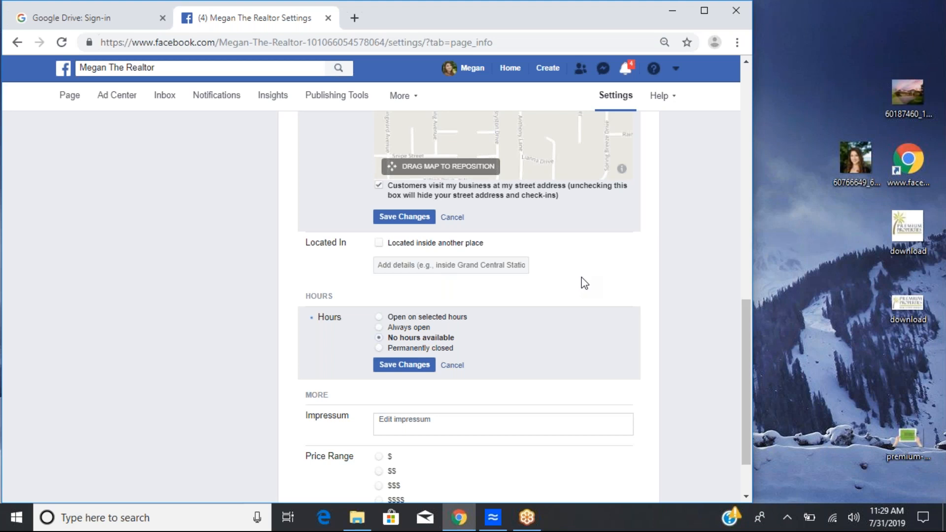
{"action": "scroll", "coordinate": [584, 283], "scroll_direction": "down", "scroll_amount": 2}
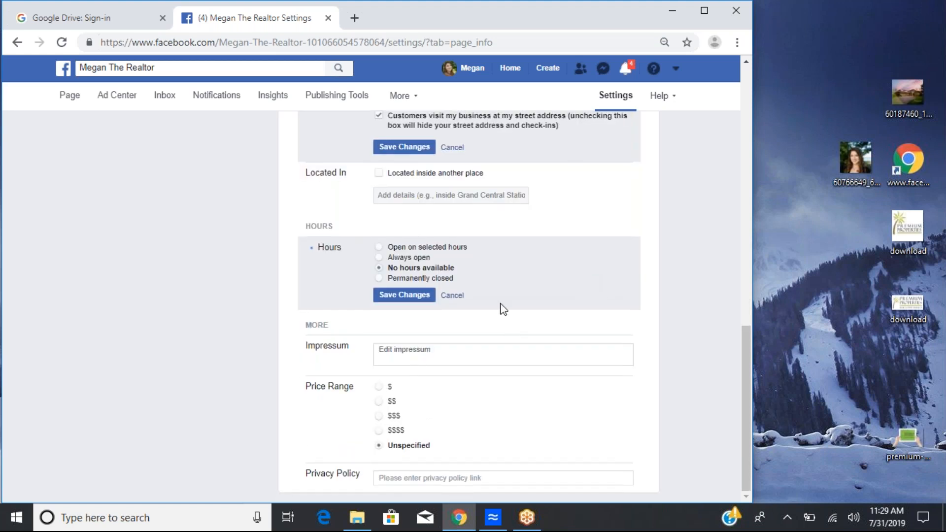
{"action": "left_click", "coordinate": [434, 348]}
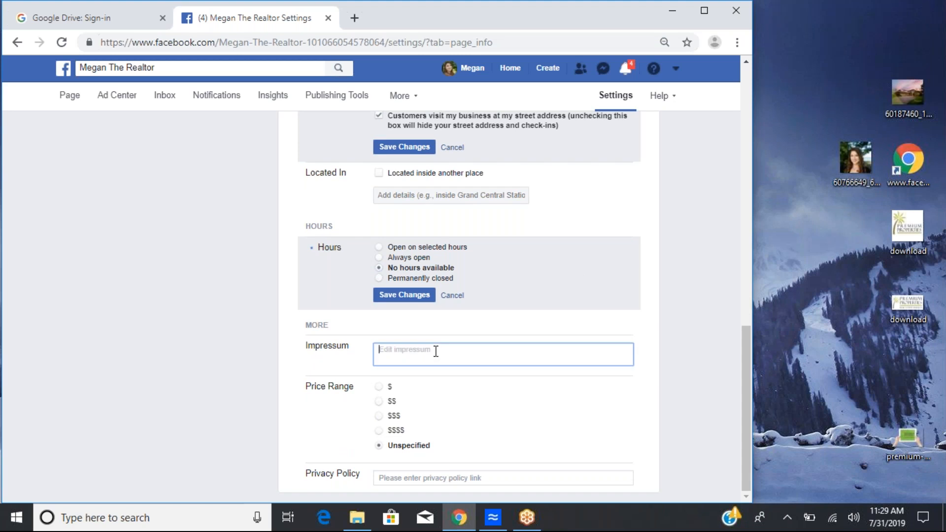
{"action": "scroll", "coordinate": [593, 401], "scroll_direction": "down", "scroll_amount": 1}
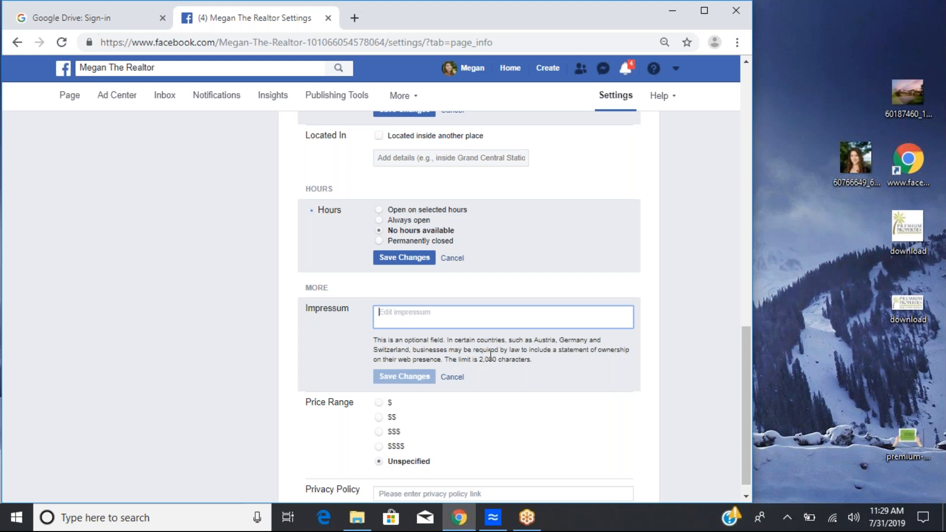
{"action": "left_click_drag", "start_coordinate": [481, 355], "coordinate": [545, 362]}
{"action": "left_click", "coordinate": [545, 362]}
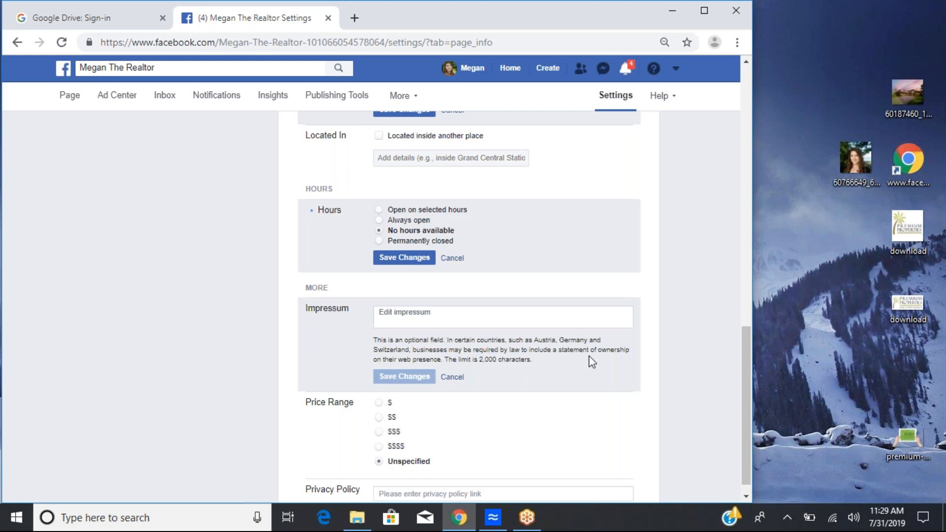
{"action": "left_click", "coordinate": [443, 315]}
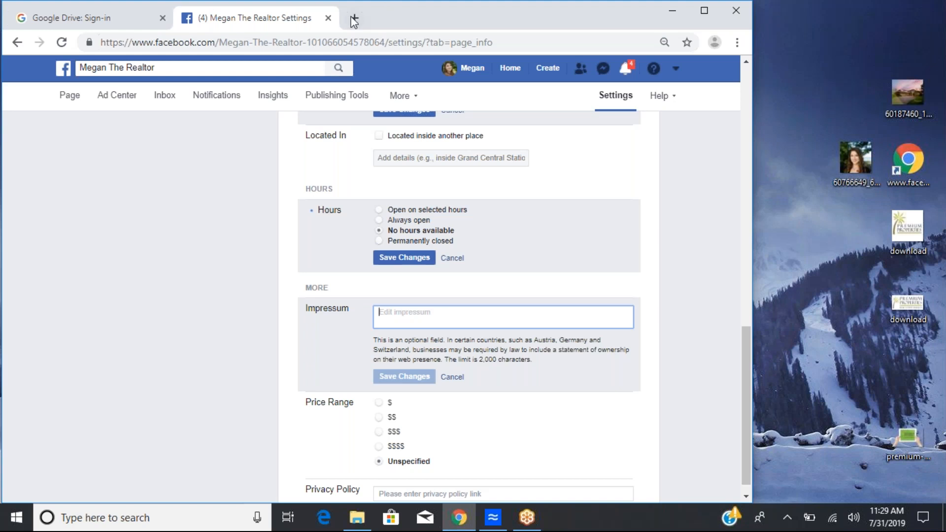
{"action": "scroll", "coordinate": [554, 365], "scroll_direction": "down", "scroll_amount": 1}
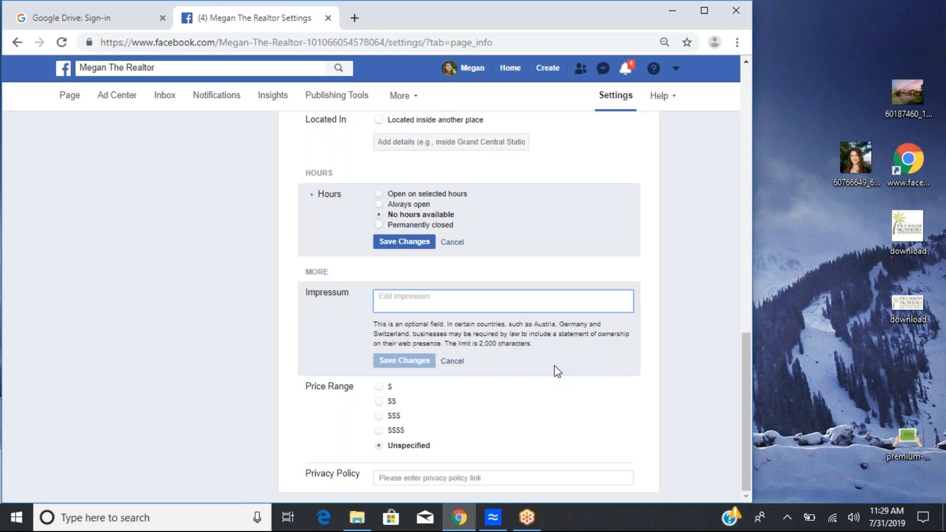
Step: Search Google for impressum in a new tab, read the definition, and close the tab
{"action": "left_click", "coordinate": [356, 16]}
{"action": "type", "text": "im[pr"}
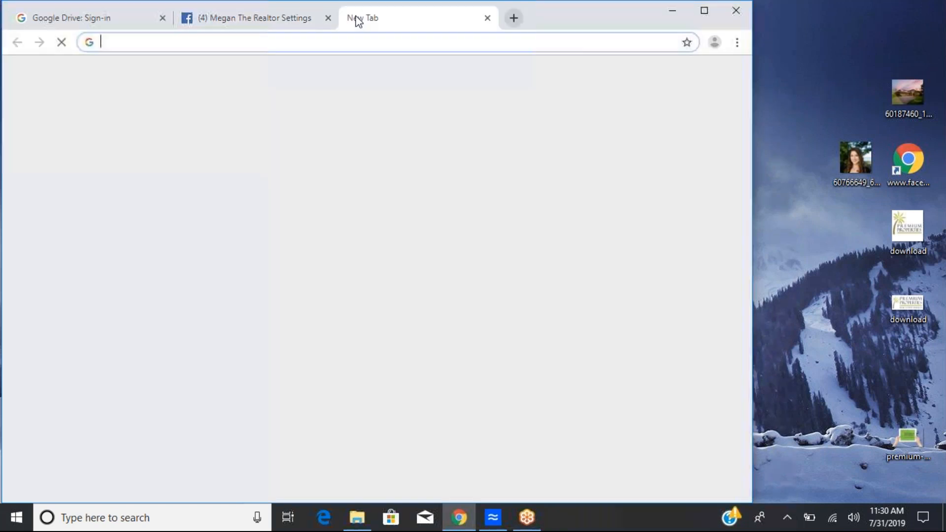
{"action": "key", "text": "BackSpace"}
{"action": "key", "text": "BackSpace"}
{"action": "key", "text": "BackSpace"}
{"action": "type", "text": "pressum"}
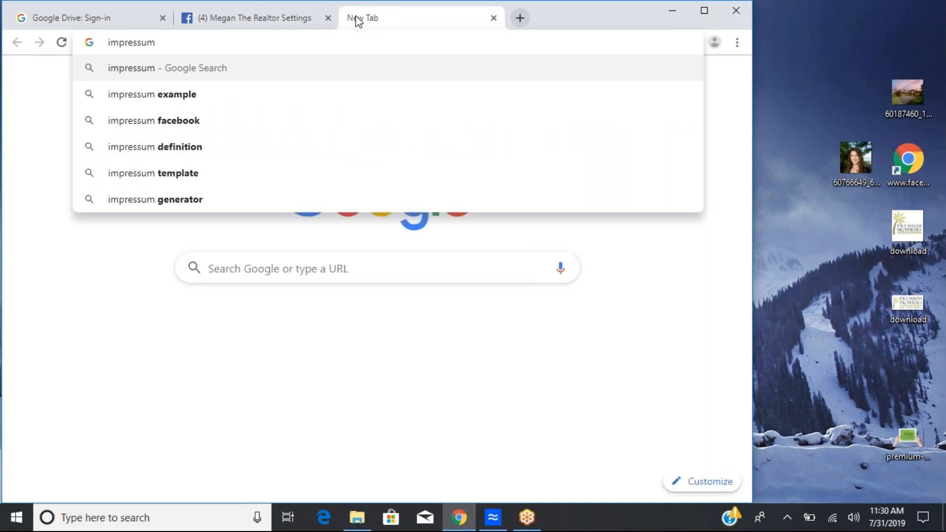
{"action": "key", "text": "Return"}
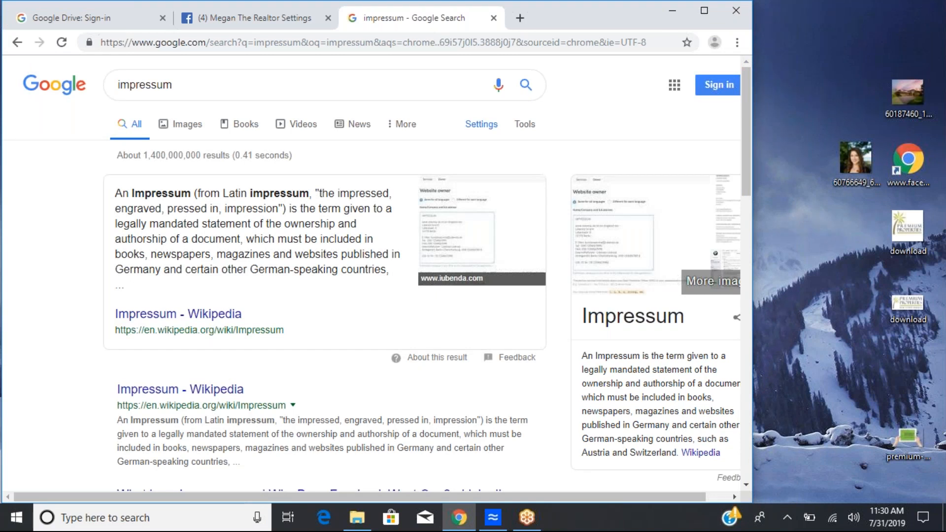
{"action": "left_click", "coordinate": [493, 20]}
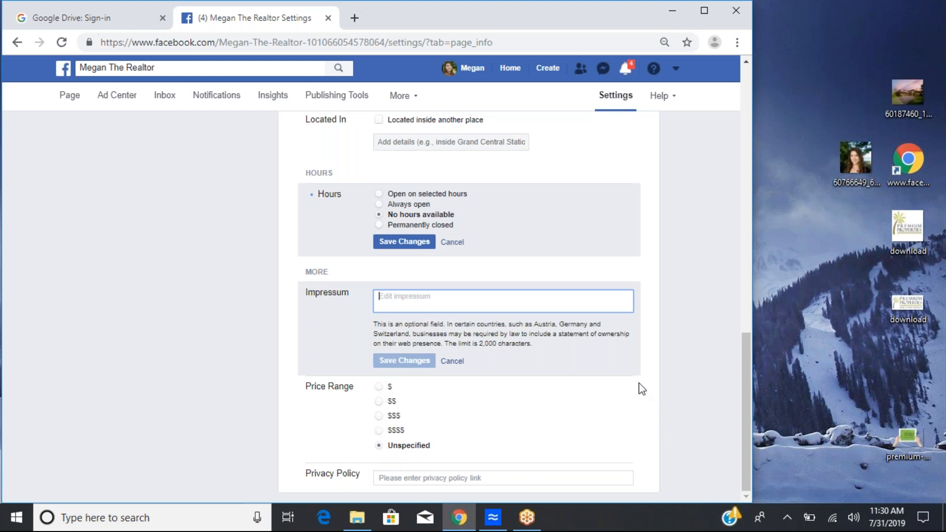
Step: Set the price range to Unspecified and open the Privacy Policy field for editing
{"action": "left_click", "coordinate": [379, 431]}
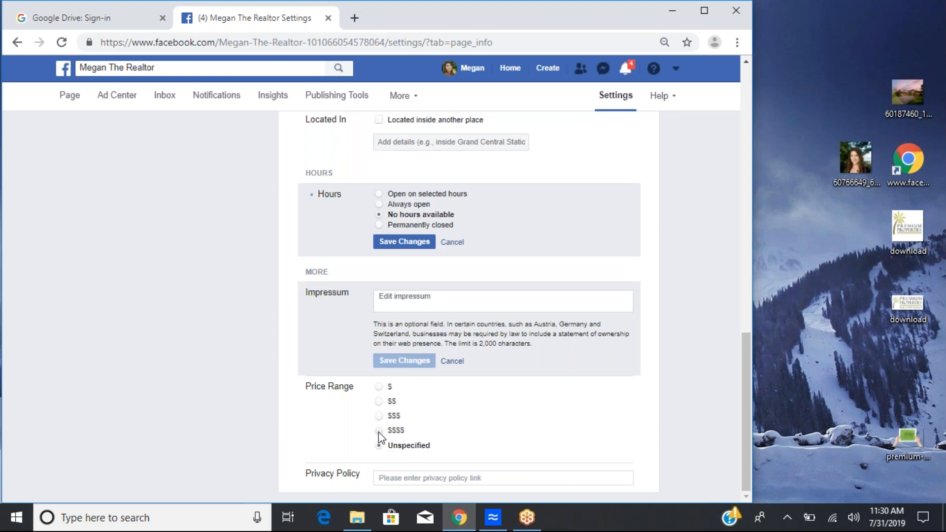
{"action": "left_click", "coordinate": [381, 446]}
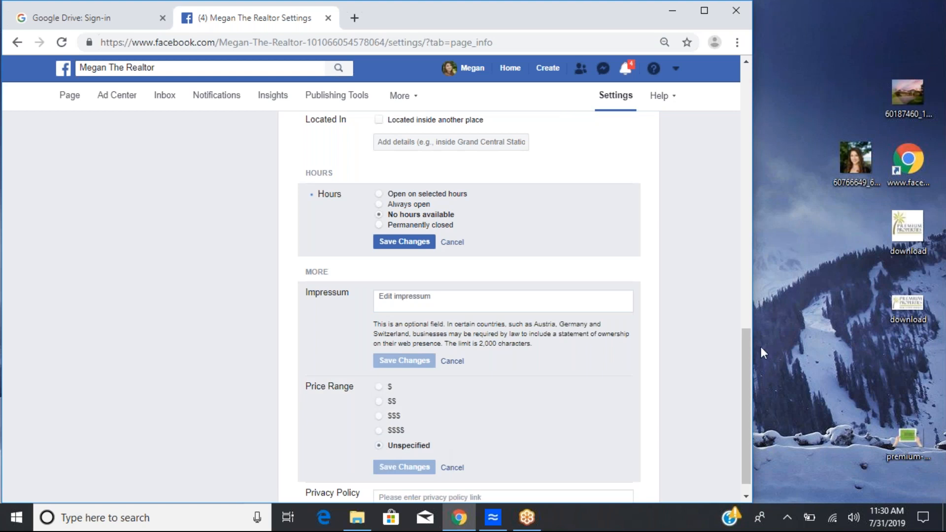
{"action": "scroll", "coordinate": [609, 193], "scroll_direction": "down", "scroll_amount": 1}
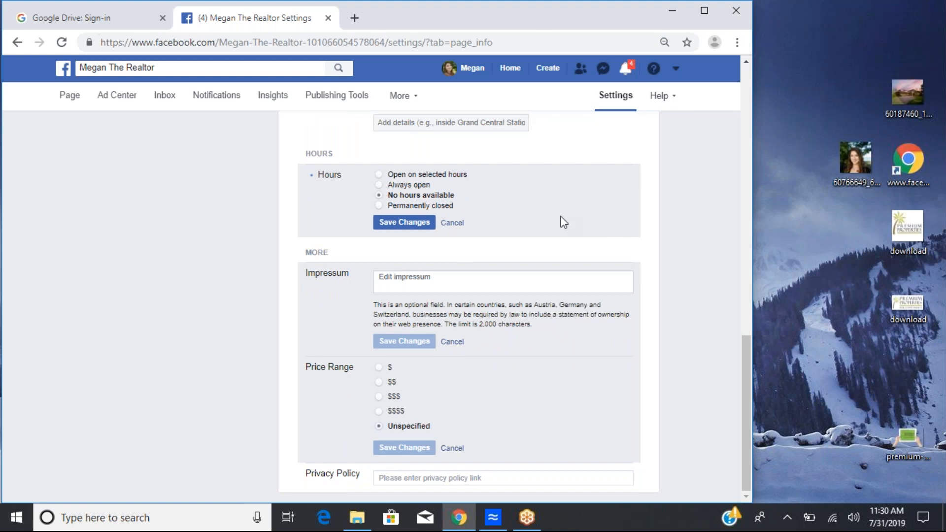
{"action": "left_click", "coordinate": [394, 478]}
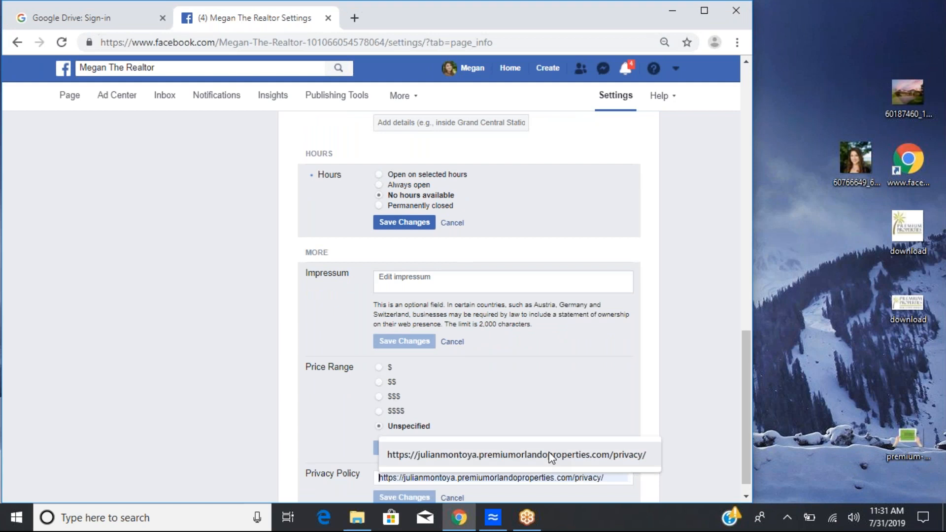
{"action": "left_click", "coordinate": [584, 342]}
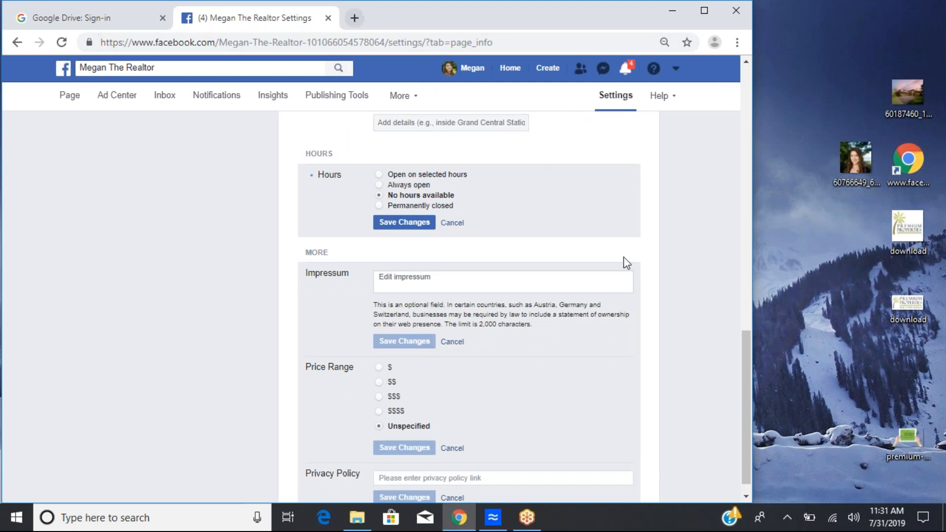
Step: Search Google for 1storlandorealestate in a new tab
{"action": "left_click", "coordinate": [355, 18]}
{"action": "type", "text": "premiu"}
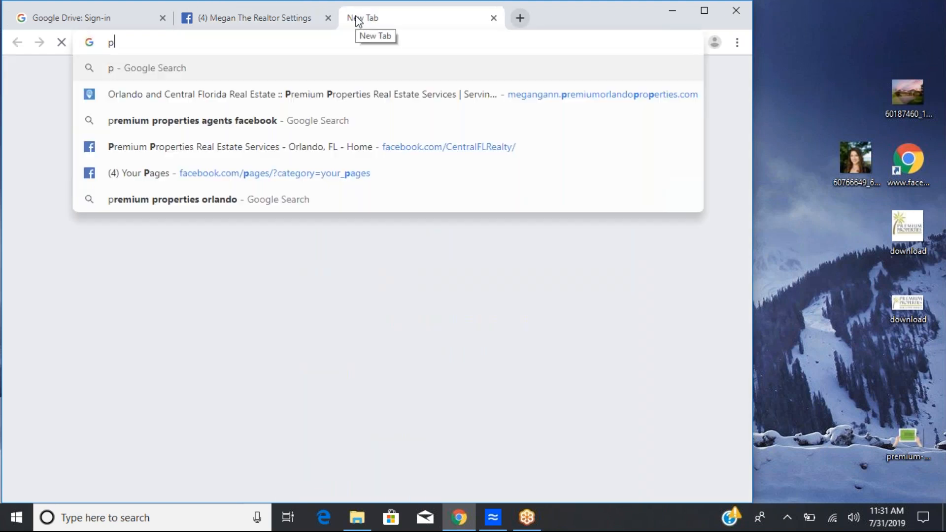
{"action": "key", "text": "BackSpace"}
{"action": "key", "text": "BackSpace"}
{"action": "key", "text": "BackSpace"}
{"action": "key", "text": "BackSpace"}
{"action": "key", "text": "BackSpace"}
{"action": "key", "text": "BackSpace"}
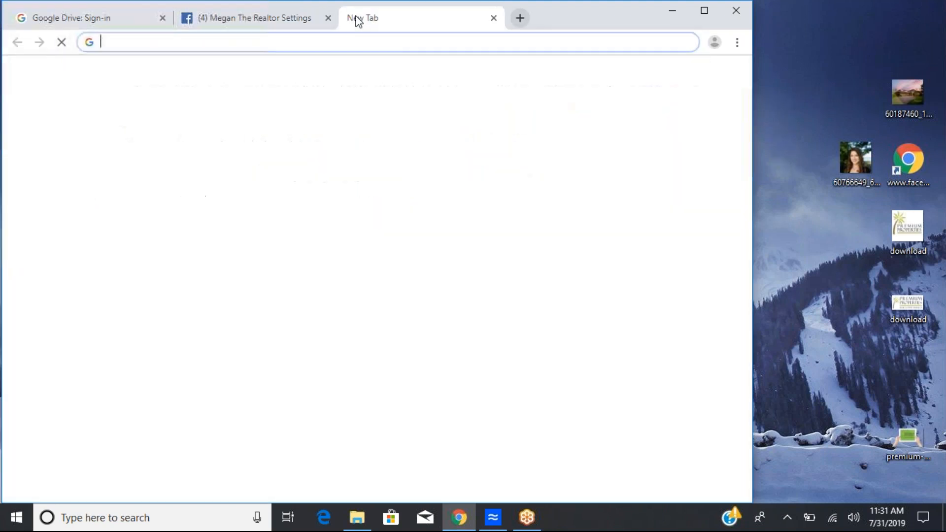
{"action": "type", "text": "1st"}
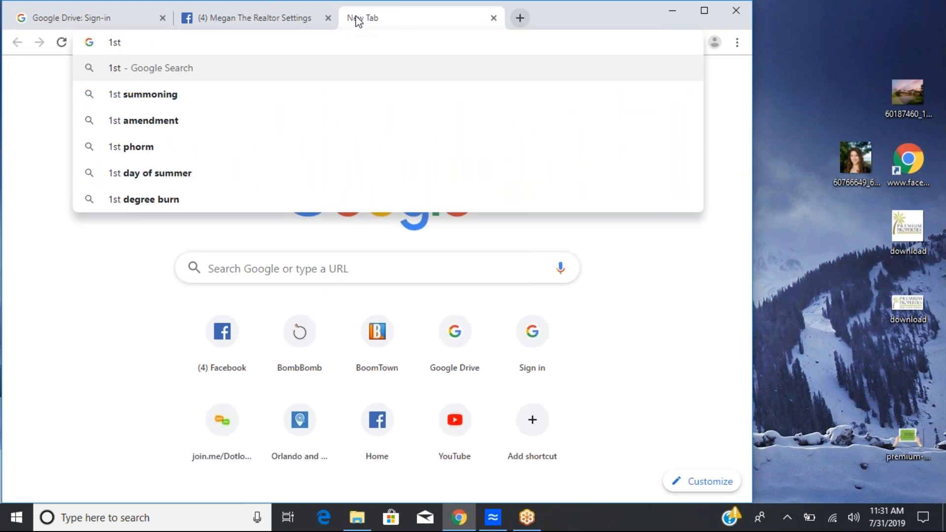
{"action": "type", "text": "orlandor"}
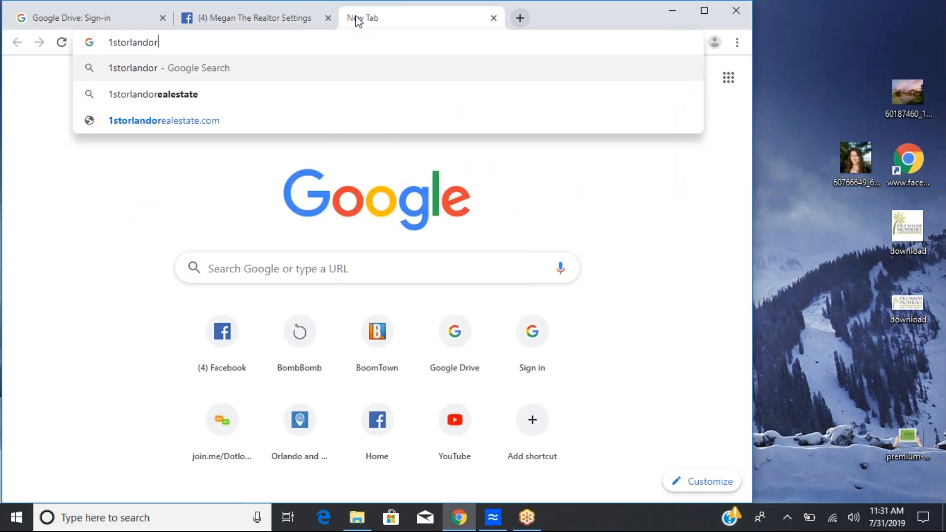
{"action": "key", "text": "BackSpace"}
{"action": "key", "text": "Down"}
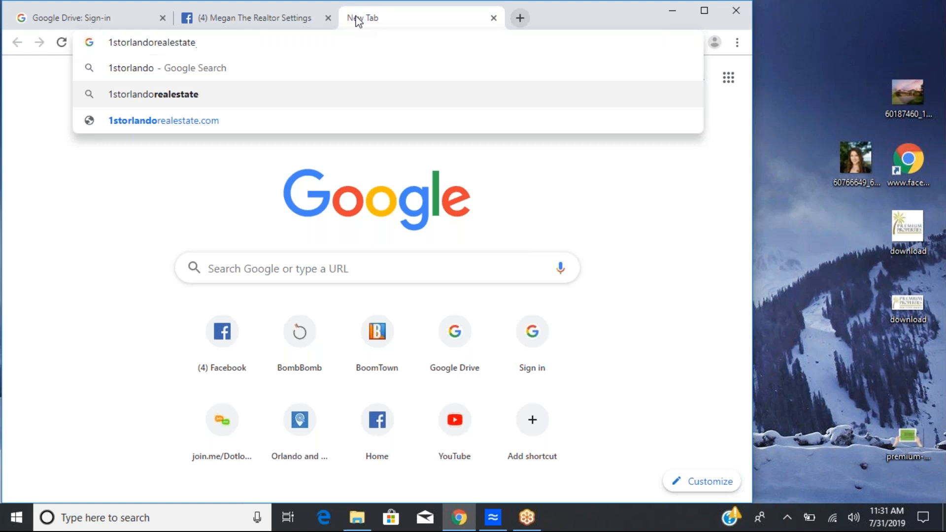
{"action": "key", "text": "Return"}
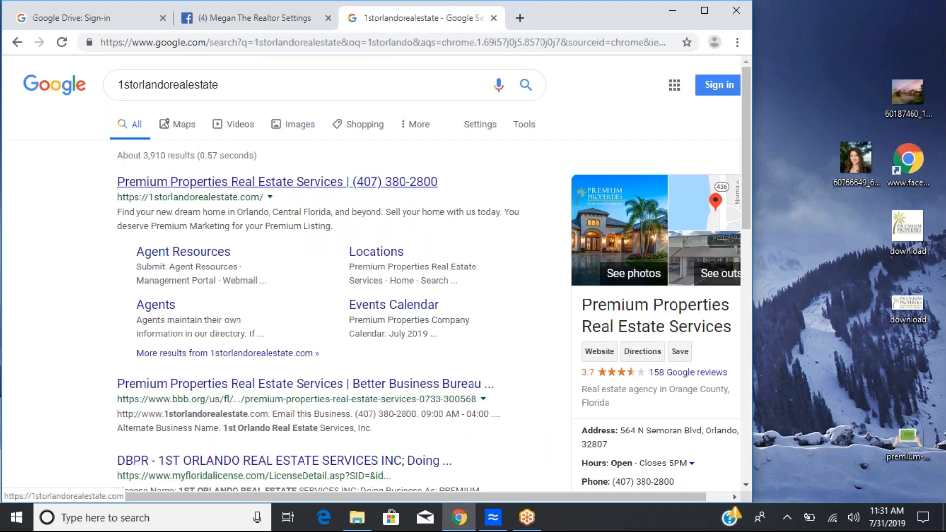
Step: Open the Premium Properties Real Estate website from the results and browse its homepage and navigation menus
{"action": "left_click", "coordinate": [246, 181]}
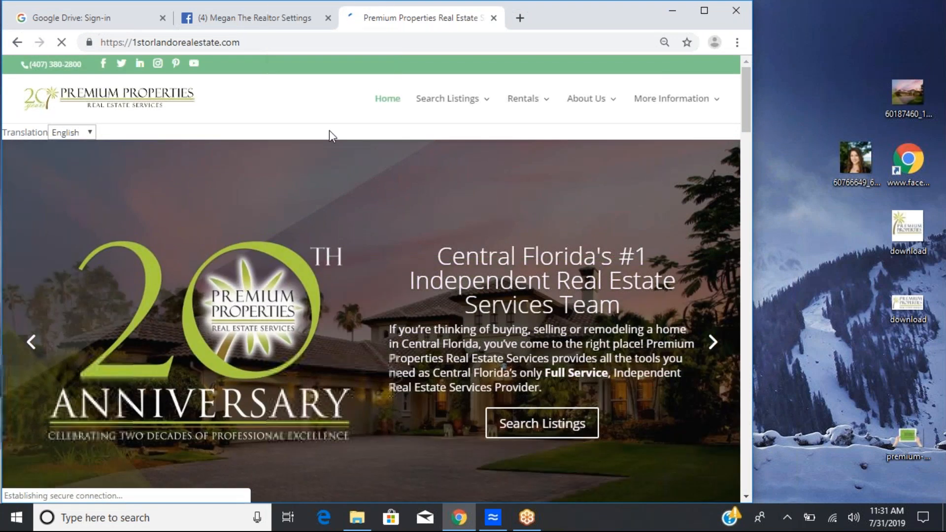
{"action": "scroll", "coordinate": [329, 130], "scroll_direction": "down", "scroll_amount": 10}
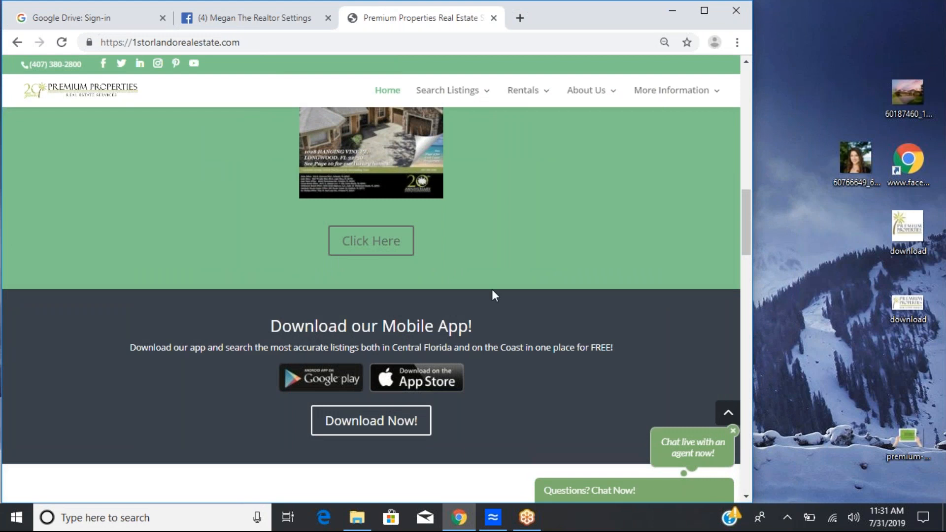
{"action": "scroll", "coordinate": [507, 241], "scroll_direction": "down", "scroll_amount": 6}
{"action": "scroll", "coordinate": [527, 189], "scroll_direction": "down", "scroll_amount": 15}
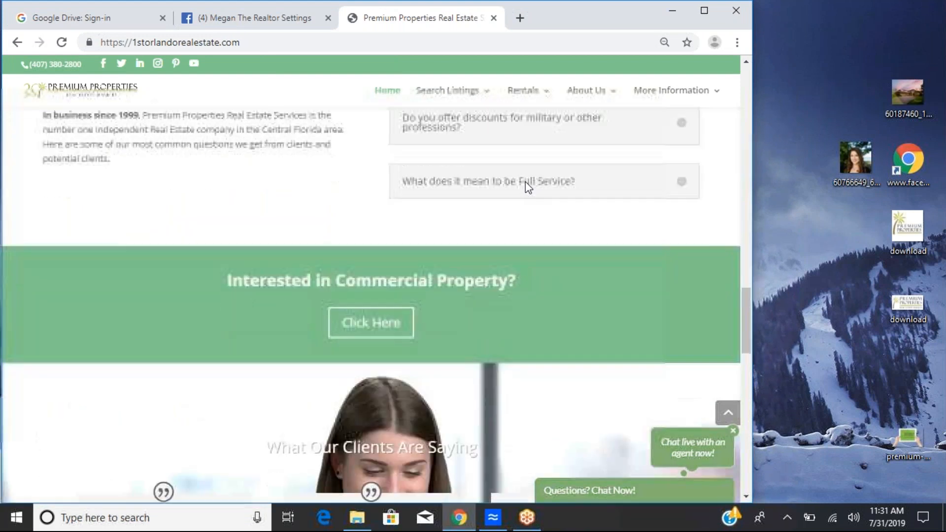
{"action": "scroll", "coordinate": [541, 158], "scroll_direction": "down", "scroll_amount": 5}
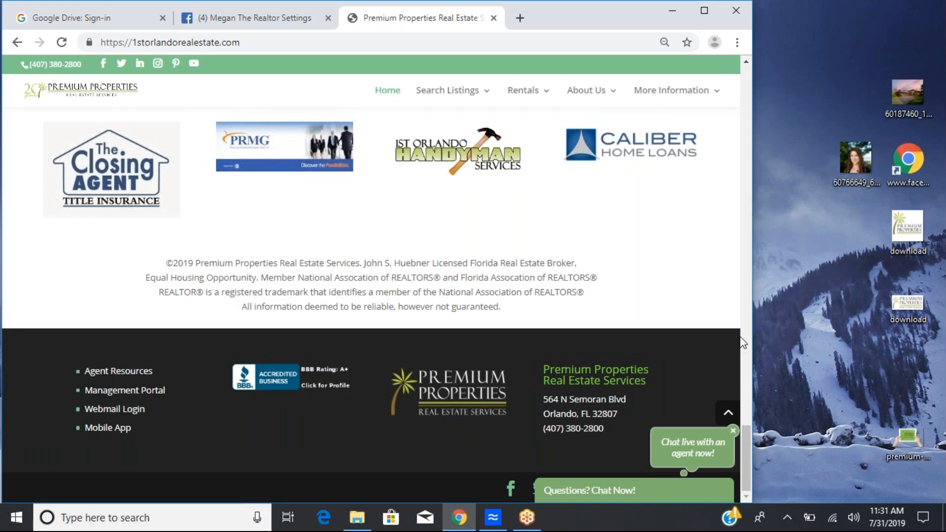
{"action": "left_click_drag", "start_coordinate": [745, 428], "coordinate": [771, 144]}
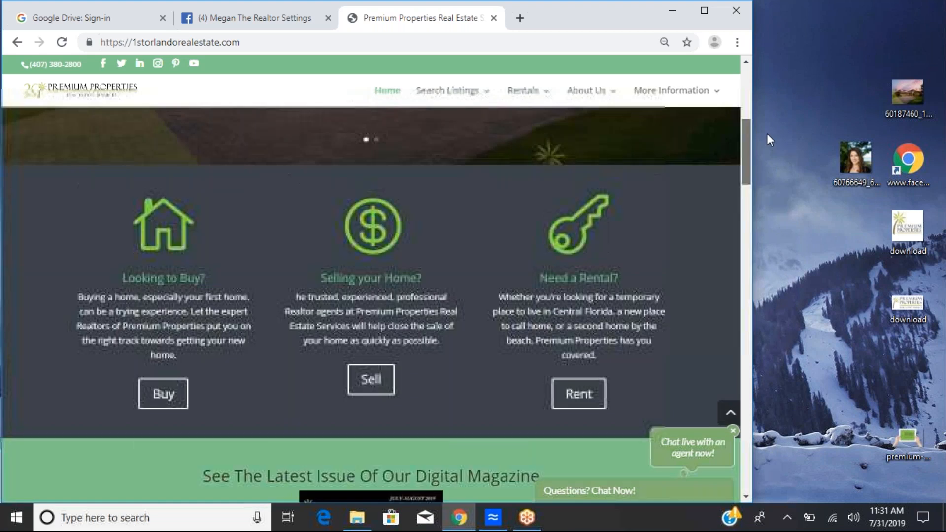
{"action": "left_click", "coordinate": [689, 91]}
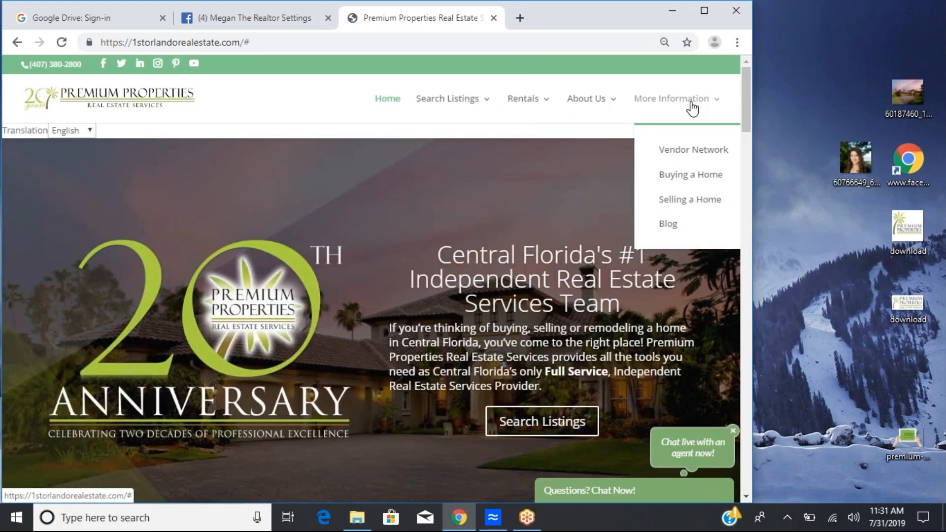
{"action": "mouse_move", "coordinate": [583, 108]}
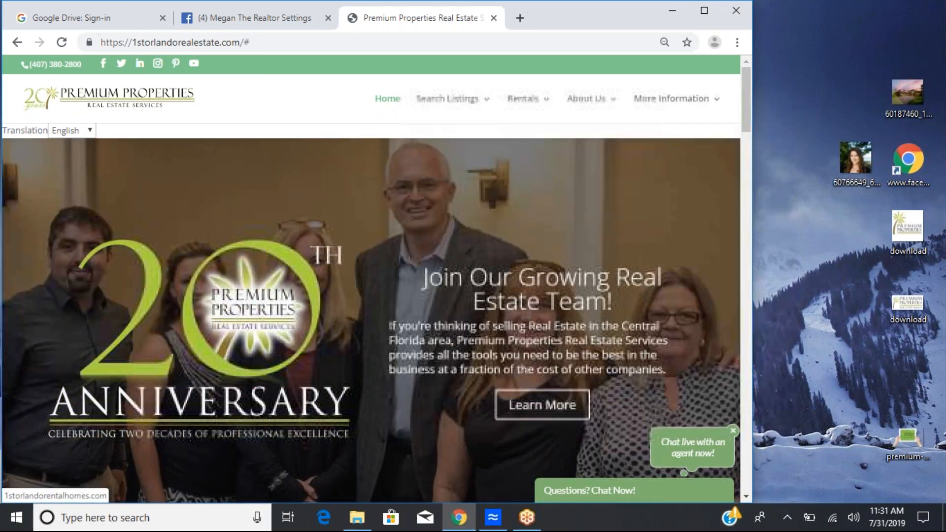
{"action": "mouse_move", "coordinate": [521, 104]}
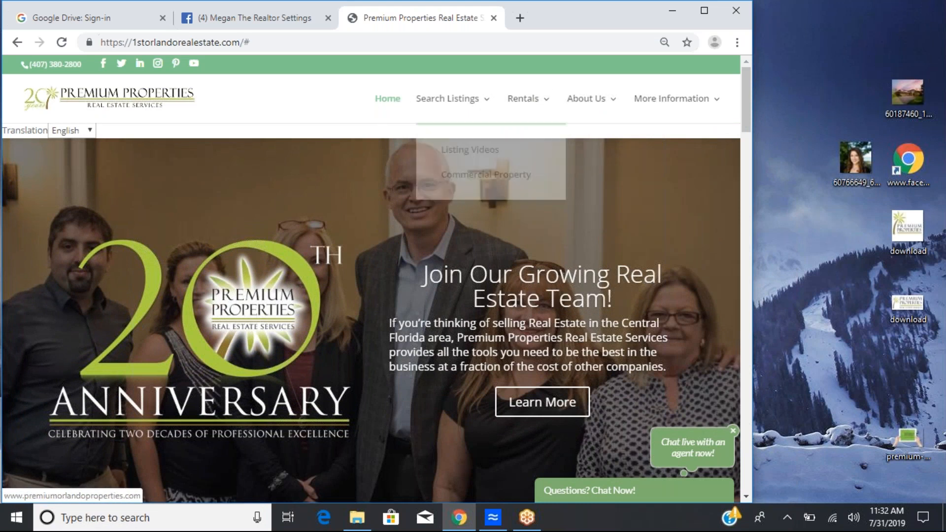
Step: Open premiumorlandoproperties.com in a new tab
{"action": "left_click", "coordinate": [520, 19]}
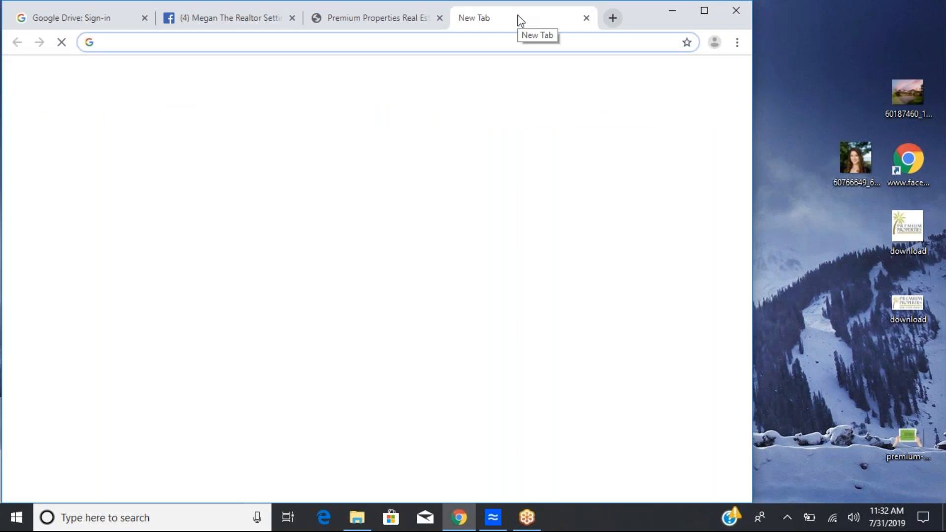
{"action": "type", "text": "orlando"}
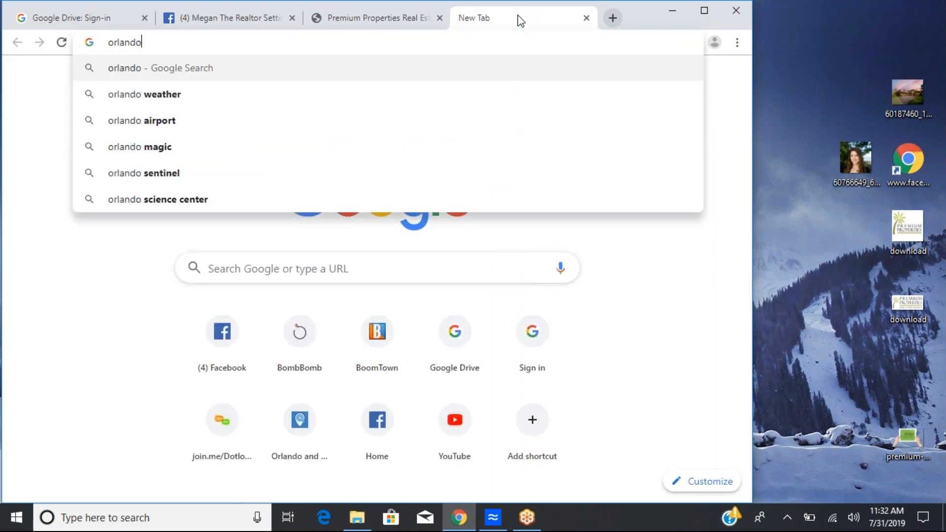
{"action": "key", "text": "BackSpace"}
{"action": "key", "text": "BackSpace"}
{"action": "key", "text": "BackSpace"}
{"action": "key", "text": "BackSpace"}
{"action": "key", "text": "BackSpace"}
{"action": "key", "text": "BackSpace"}
{"action": "key", "text": "BackSpace"}
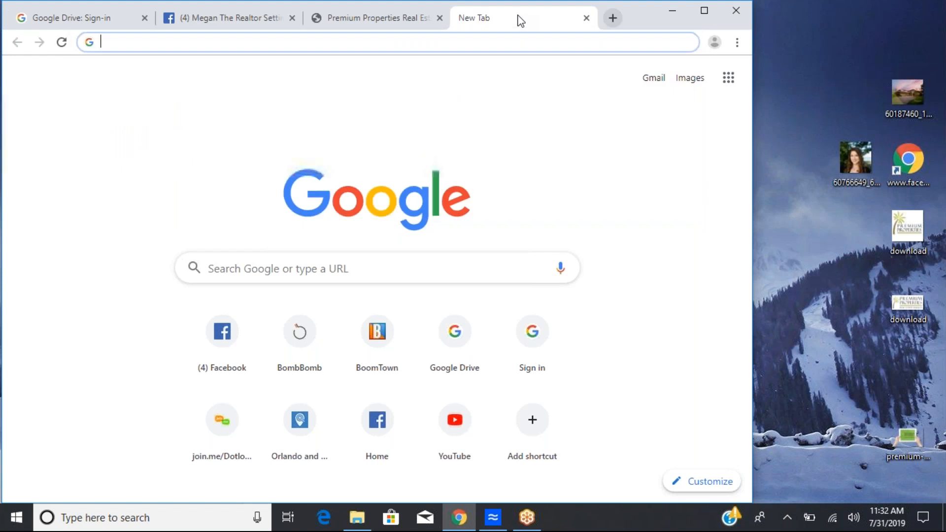
{"action": "type", "text": "premiumorland"}
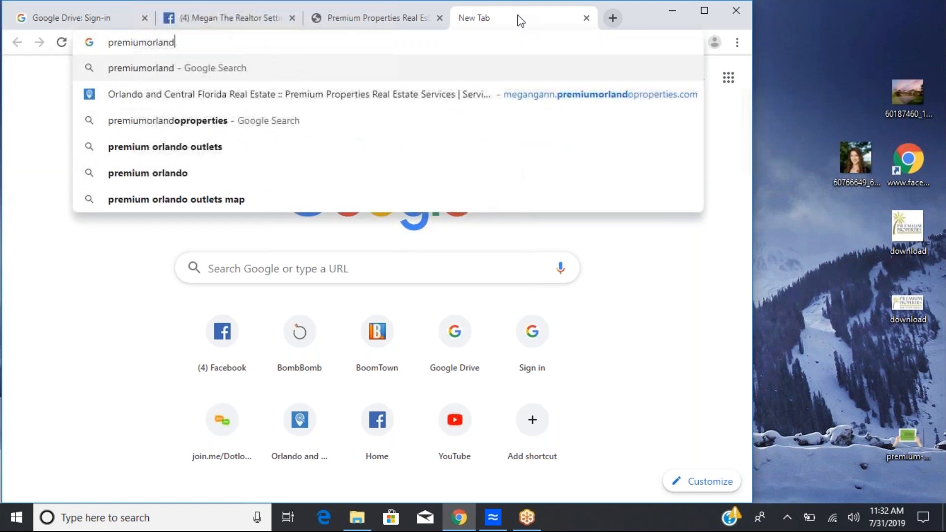
{"action": "type", "text": "oproperties.com"}
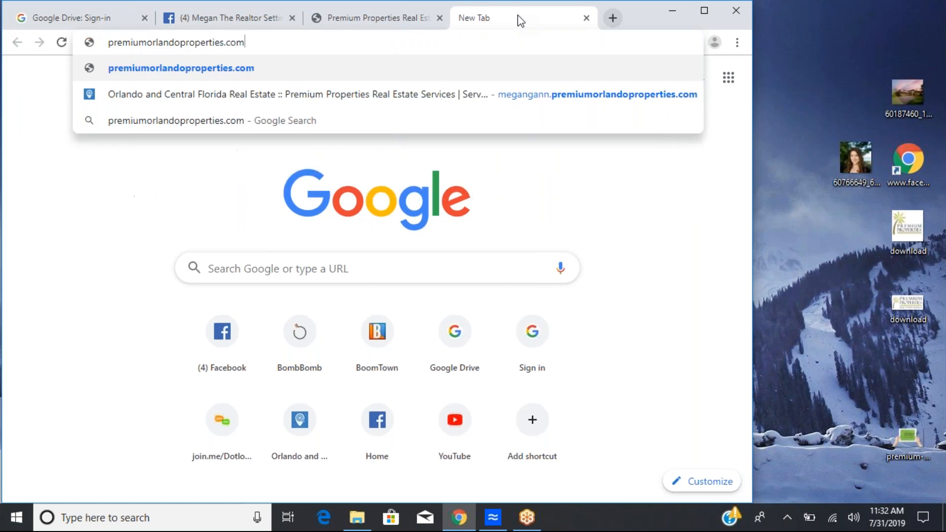
{"action": "key", "text": "Return"}
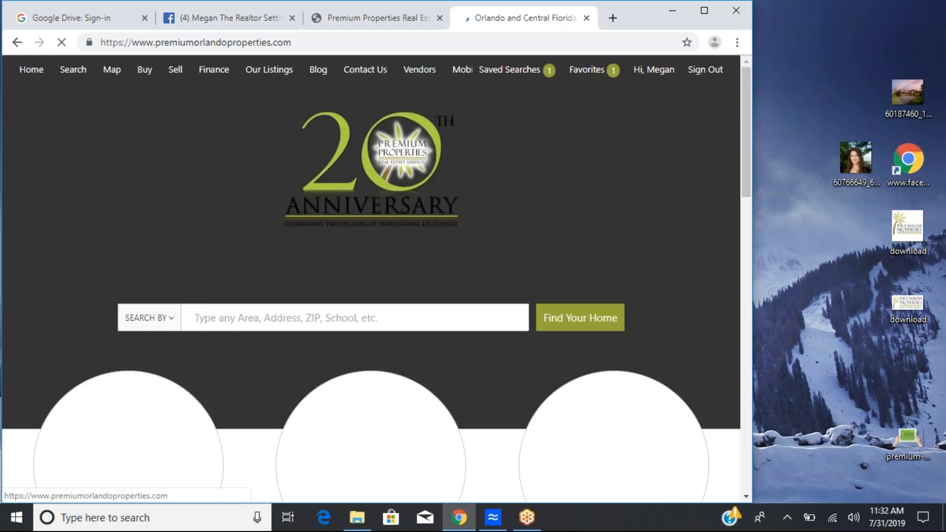
Step: Open the site's Privacy Policy page from the footer and copy its URL
{"action": "scroll", "coordinate": [370, 276], "scroll_direction": "down", "scroll_amount": 2}
{"action": "scroll", "coordinate": [527, 170], "scroll_direction": "down", "scroll_amount": 15}
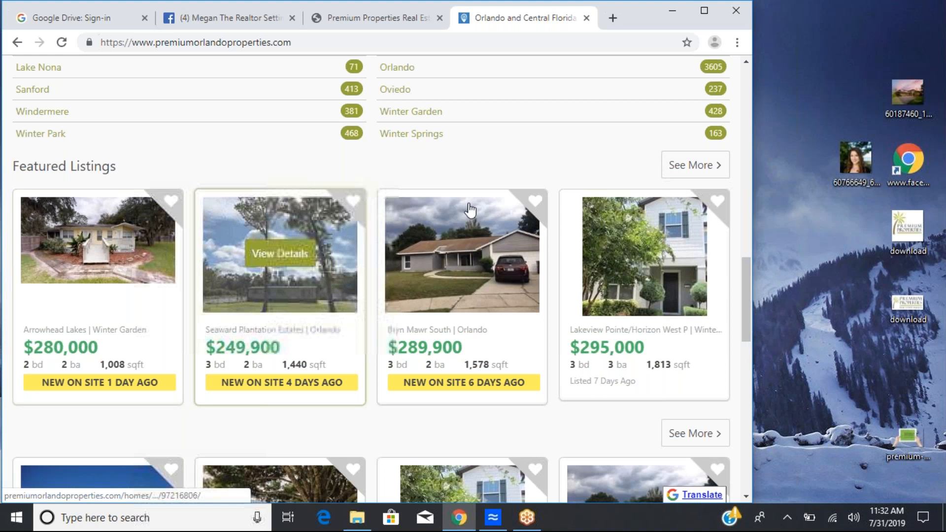
{"action": "scroll", "coordinate": [446, 274], "scroll_direction": "down", "scroll_amount": 10}
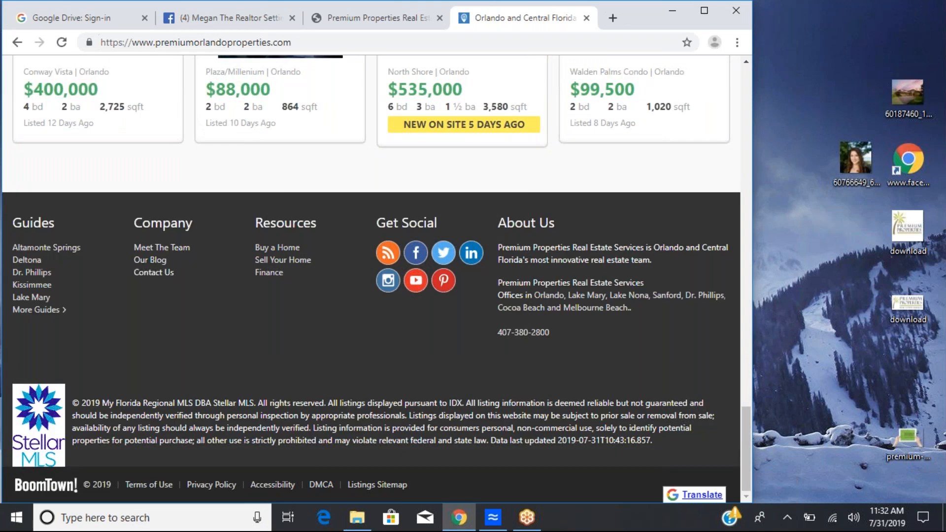
{"action": "left_click", "coordinate": [224, 487]}
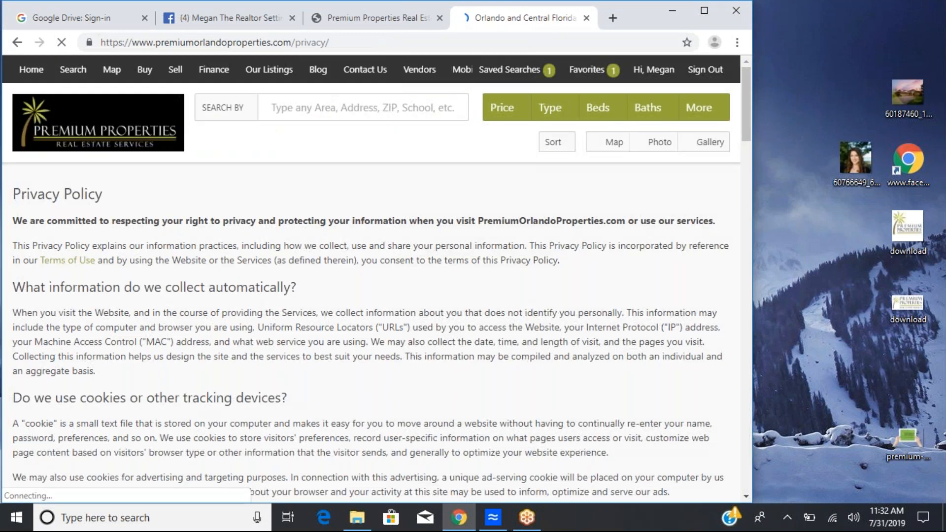
{"action": "left_click", "coordinate": [307, 42]}
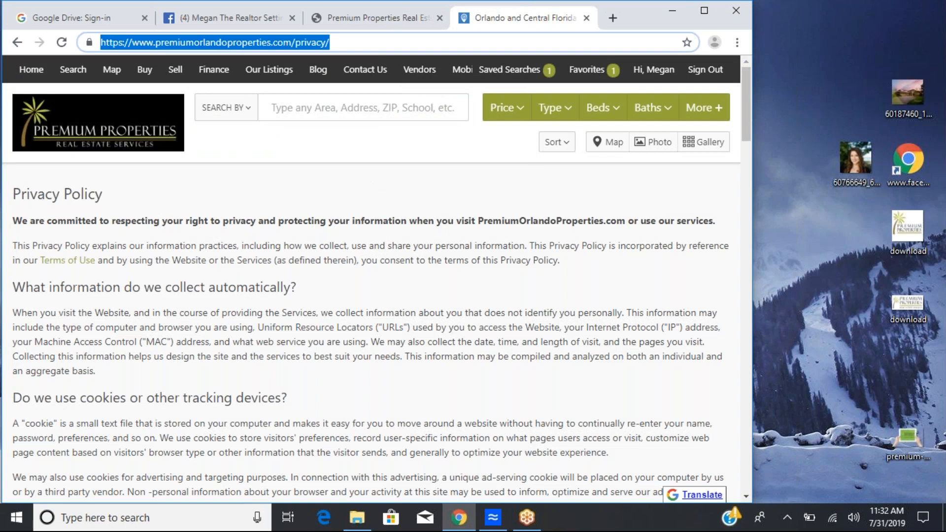
{"action": "right_click", "coordinate": [307, 42]}
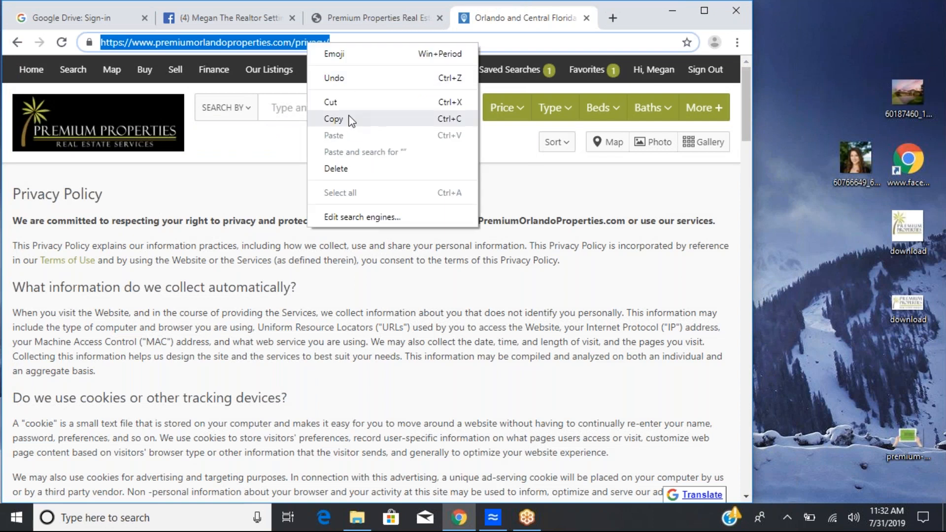
{"action": "left_click", "coordinate": [347, 119]}
Step: Close the website tabs and paste the copied link into the page's Privacy Policy field, saving it
{"action": "left_click", "coordinate": [586, 18]}
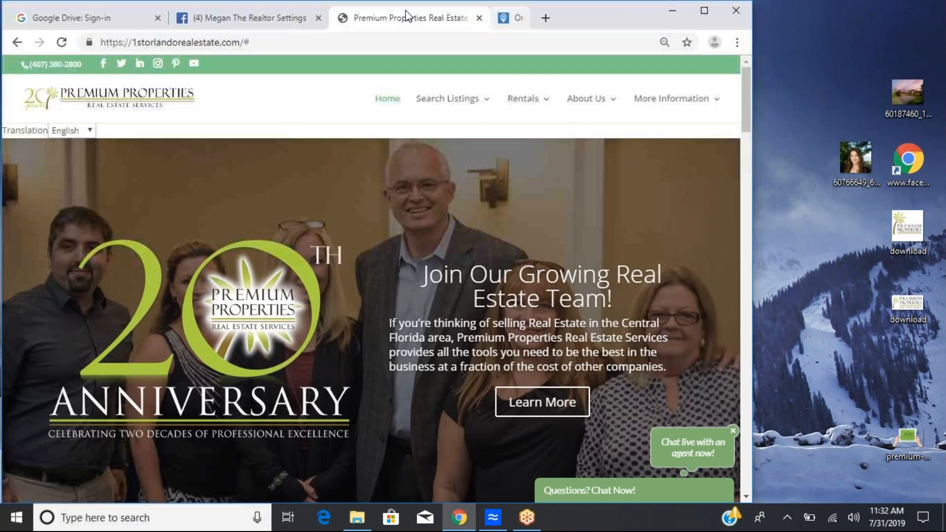
{"action": "left_click", "coordinate": [493, 18]}
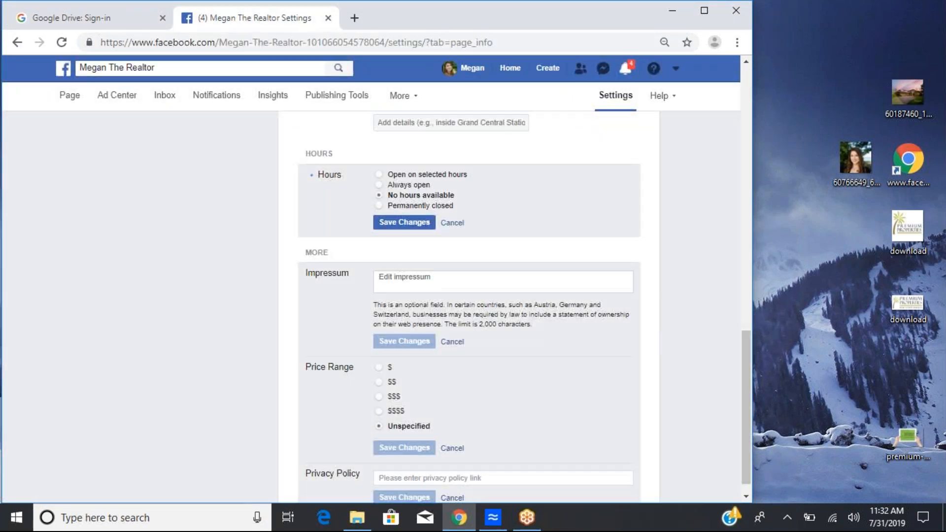
{"action": "scroll", "coordinate": [485, 434], "scroll_direction": "down", "scroll_amount": 1}
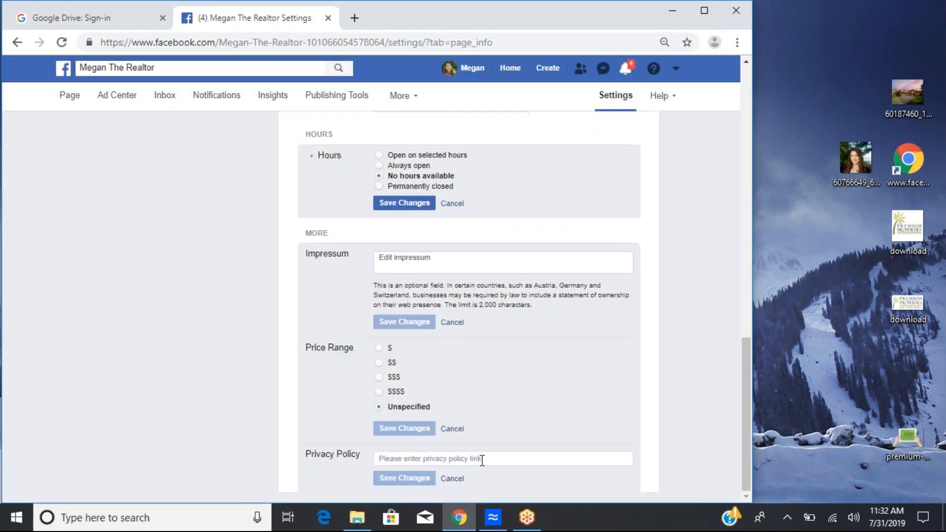
{"action": "left_click", "coordinate": [482, 460]}
{"action": "right_click", "coordinate": [482, 460]}
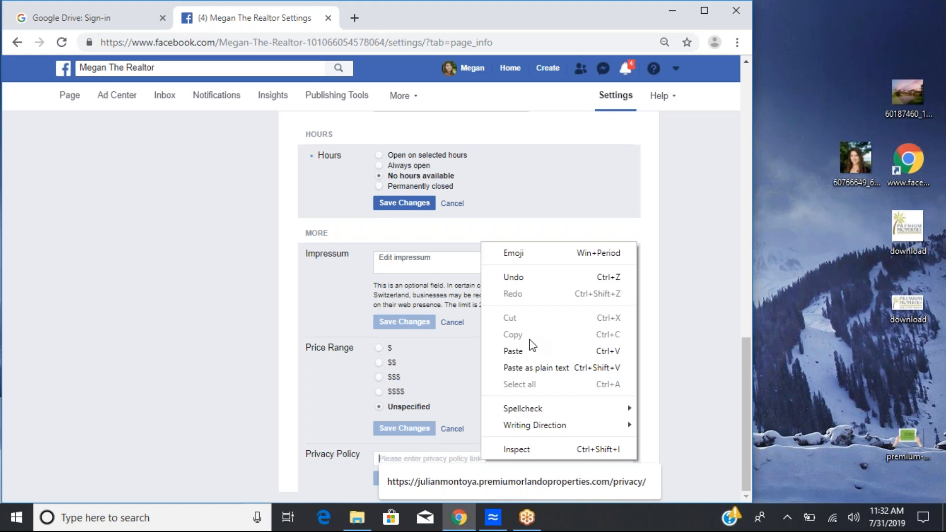
{"action": "left_click", "coordinate": [531, 352]}
{"action": "left_click", "coordinate": [394, 473]}
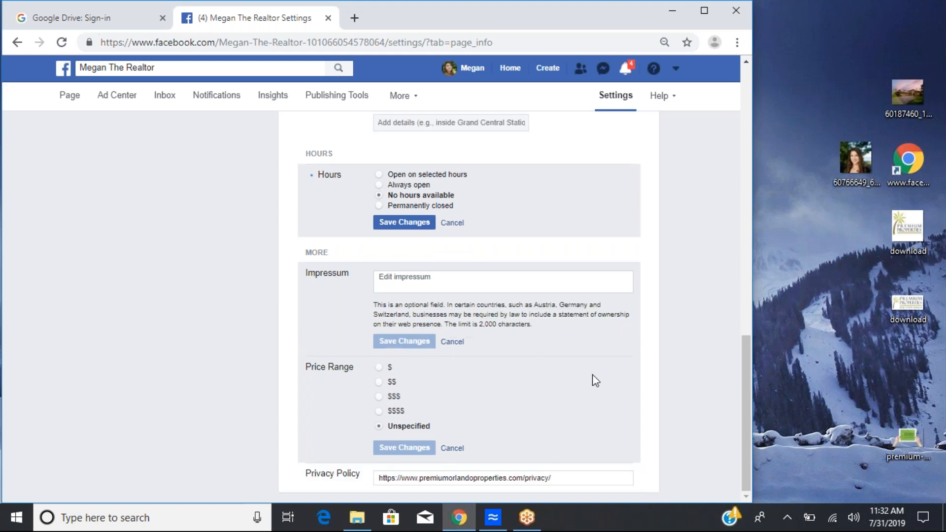
Step: Open the page's Templates and Tabs settings and turn off the Offers tab, saving the change
{"action": "scroll", "coordinate": [592, 374], "scroll_direction": "up", "scroll_amount": 8}
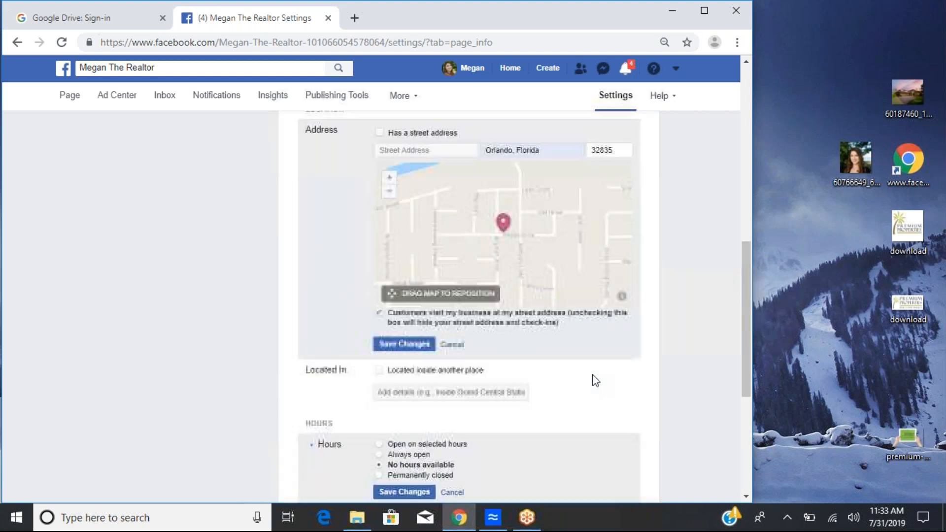
{"action": "scroll", "coordinate": [469, 306], "scroll_direction": "up", "scroll_amount": 10}
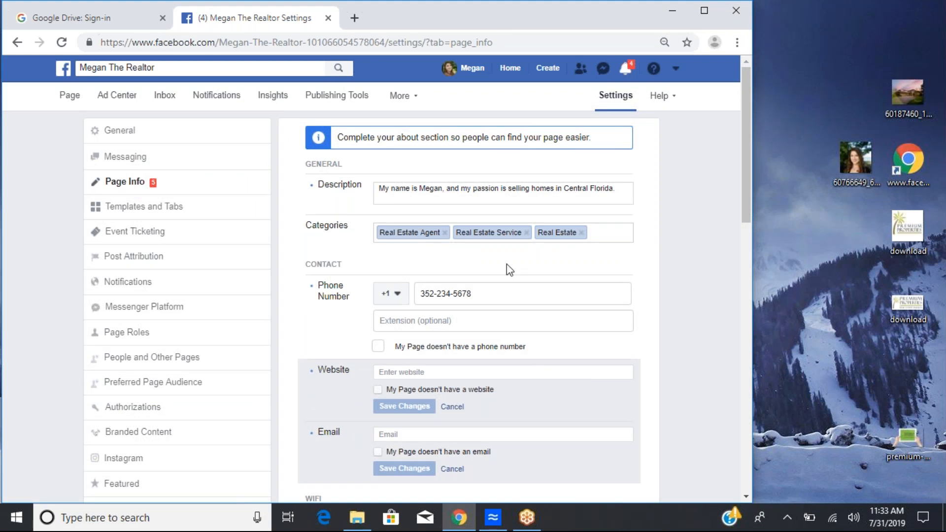
{"action": "scroll", "coordinate": [507, 269], "scroll_direction": "down", "scroll_amount": 1}
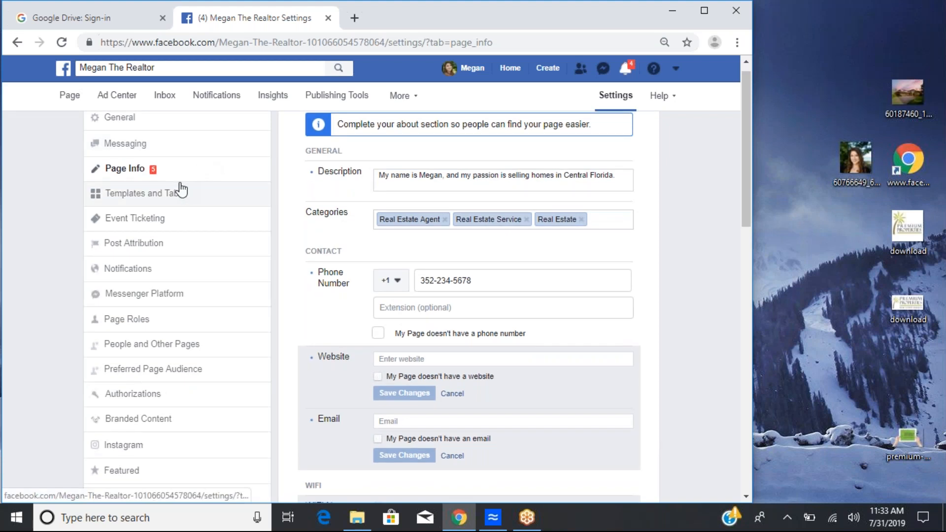
{"action": "left_click", "coordinate": [181, 191]}
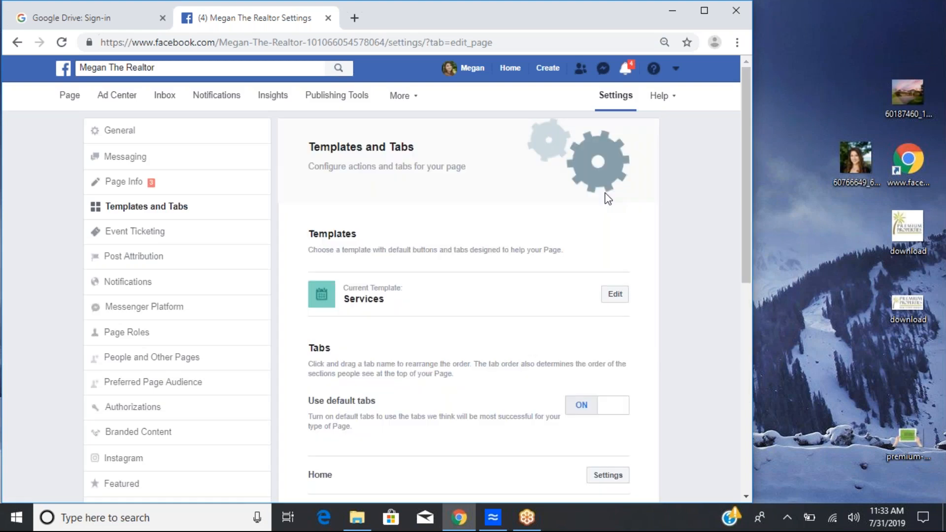
{"action": "scroll", "coordinate": [608, 198], "scroll_direction": "down", "scroll_amount": 2}
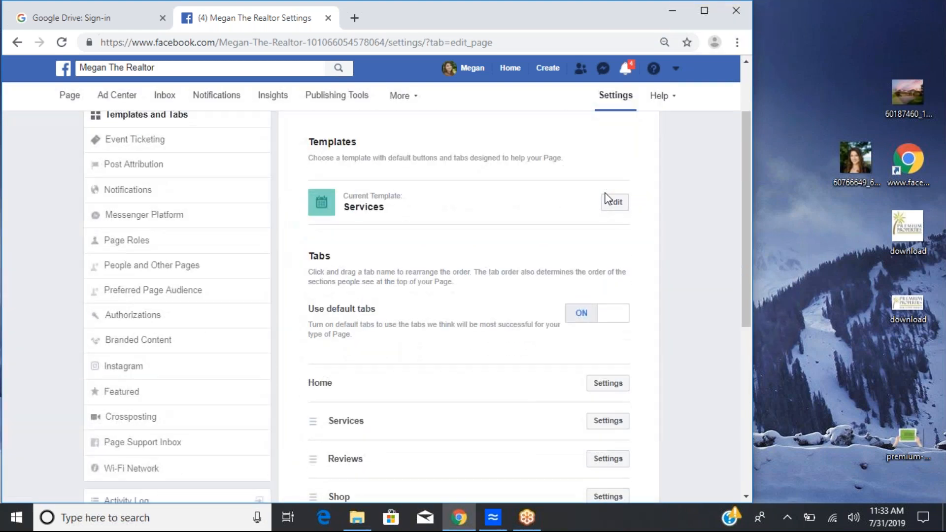
{"action": "scroll", "coordinate": [608, 198], "scroll_direction": "down", "scroll_amount": 3}
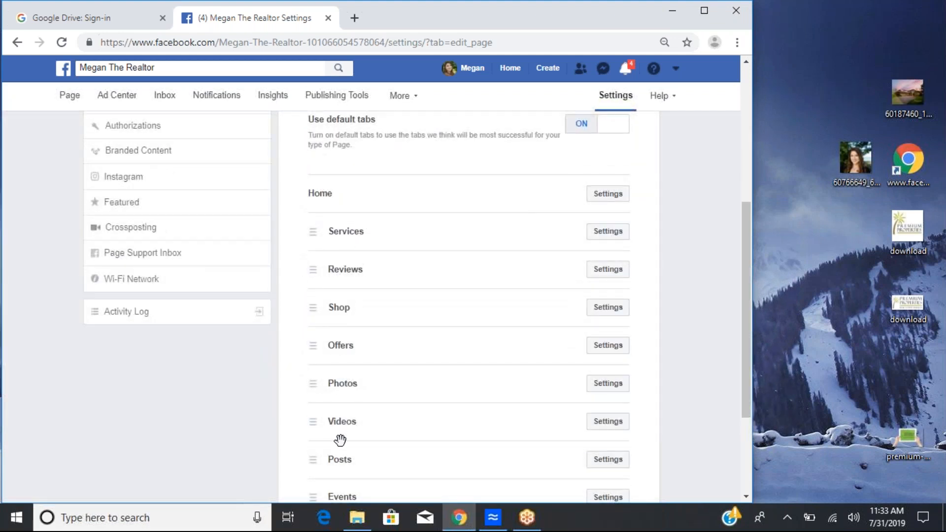
{"action": "scroll", "coordinate": [341, 436], "scroll_direction": "down", "scroll_amount": 1}
{"action": "scroll", "coordinate": [341, 433], "scroll_direction": "down", "scroll_amount": 2}
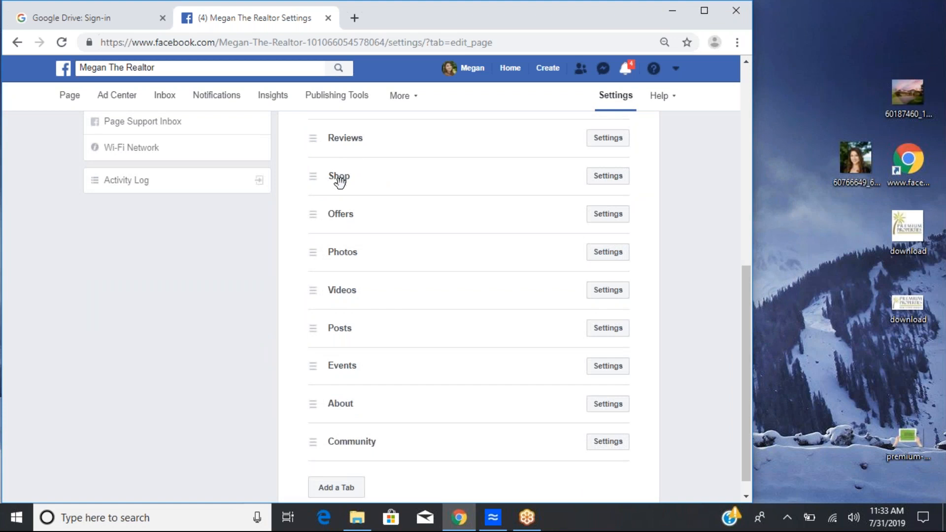
{"action": "left_click", "coordinate": [621, 217]}
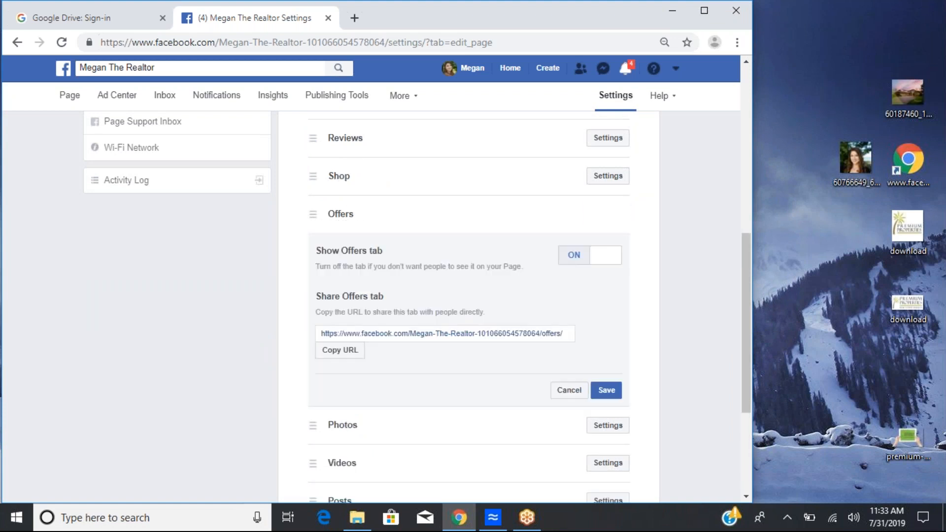
{"action": "left_click", "coordinate": [609, 259]}
{"action": "left_click", "coordinate": [606, 390]}
Step: Turn off the Shop tab and save the change
{"action": "left_click", "coordinate": [610, 196]}
{"action": "left_click", "coordinate": [587, 219]}
{"action": "left_click", "coordinate": [614, 361]}
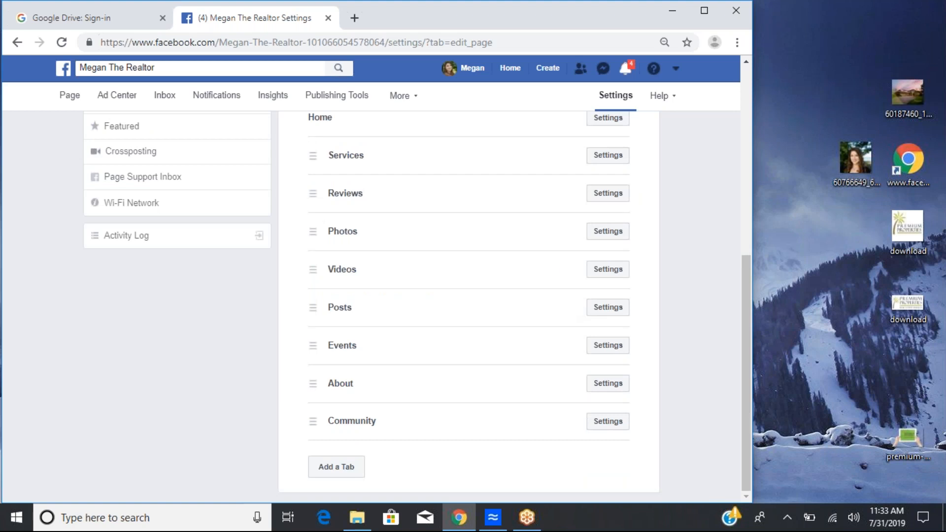
{"action": "scroll", "coordinate": [441, 258], "scroll_direction": "up", "scroll_amount": 1}
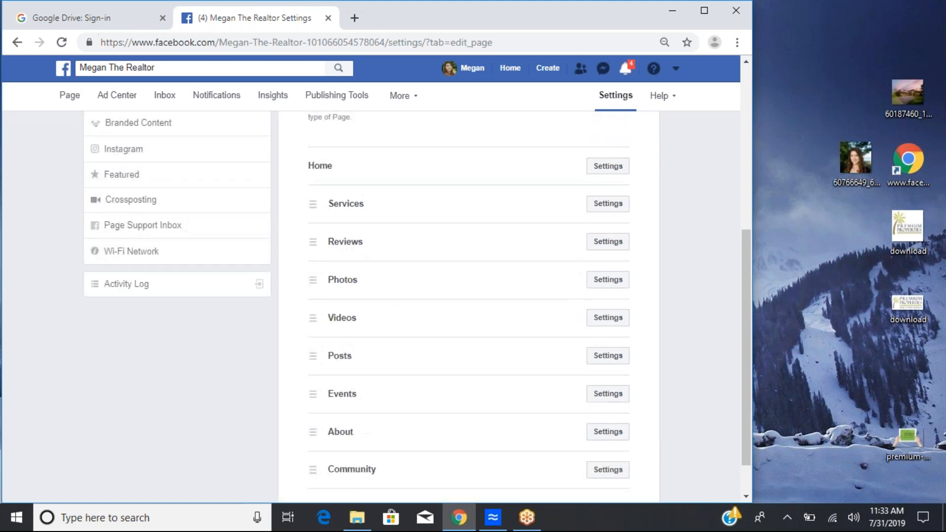
{"action": "scroll", "coordinate": [493, 198], "scroll_direction": "up", "scroll_amount": 6}
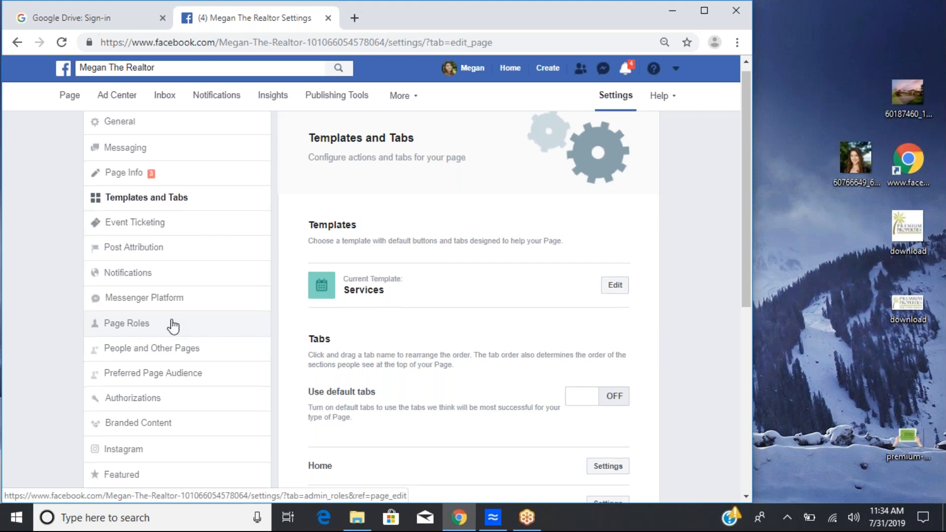
Step: Browse the Preferred Page Audience and Branded Content settings pages
{"action": "scroll", "coordinate": [173, 325], "scroll_direction": "down", "scroll_amount": 1}
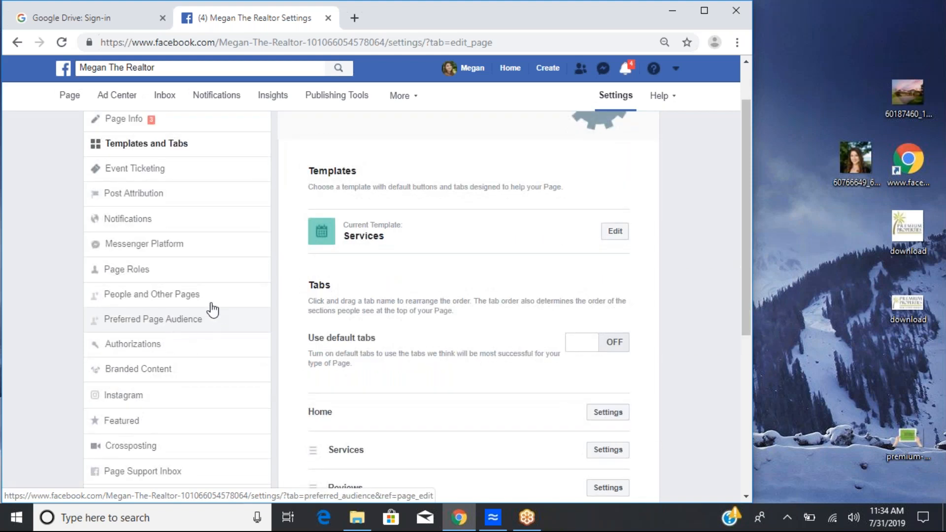
{"action": "left_click", "coordinate": [185, 320]}
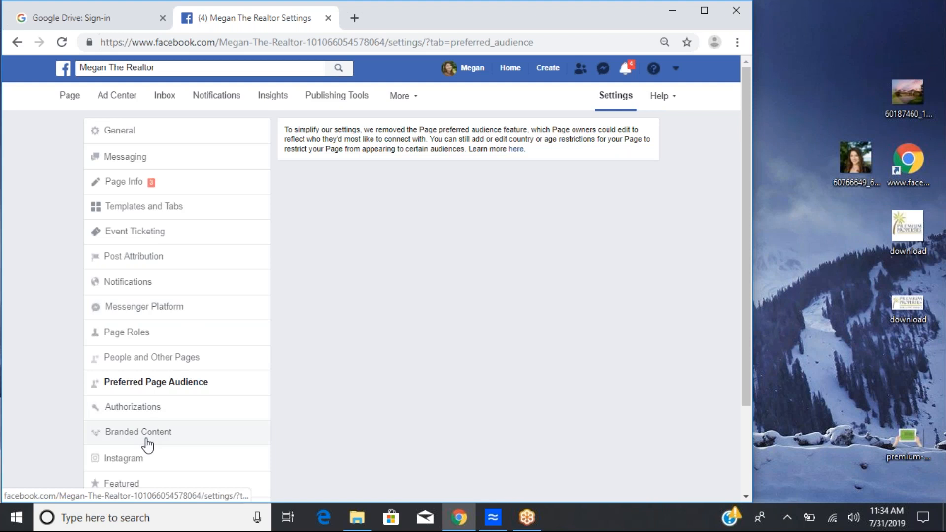
{"action": "scroll", "coordinate": [146, 443], "scroll_direction": "down", "scroll_amount": 1}
{"action": "left_click", "coordinate": [147, 374]}
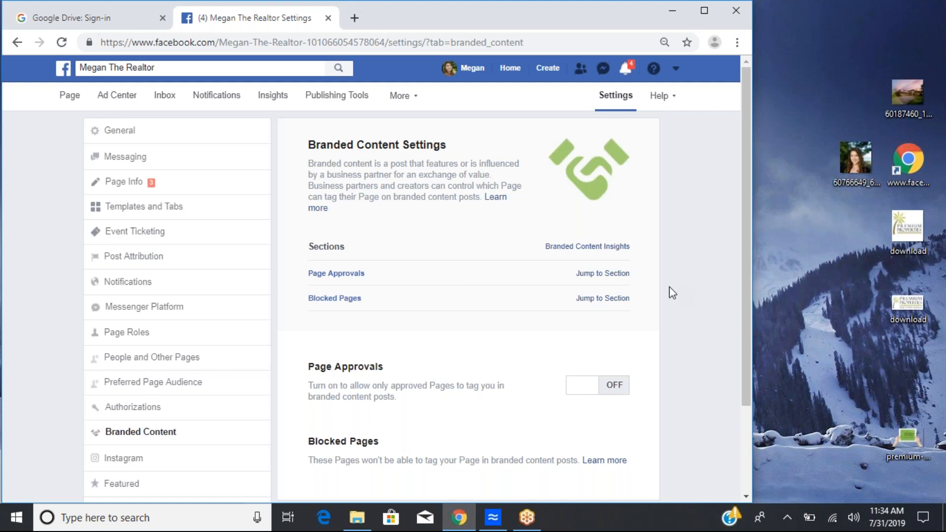
{"action": "scroll", "coordinate": [669, 285], "scroll_direction": "down", "scroll_amount": 1}
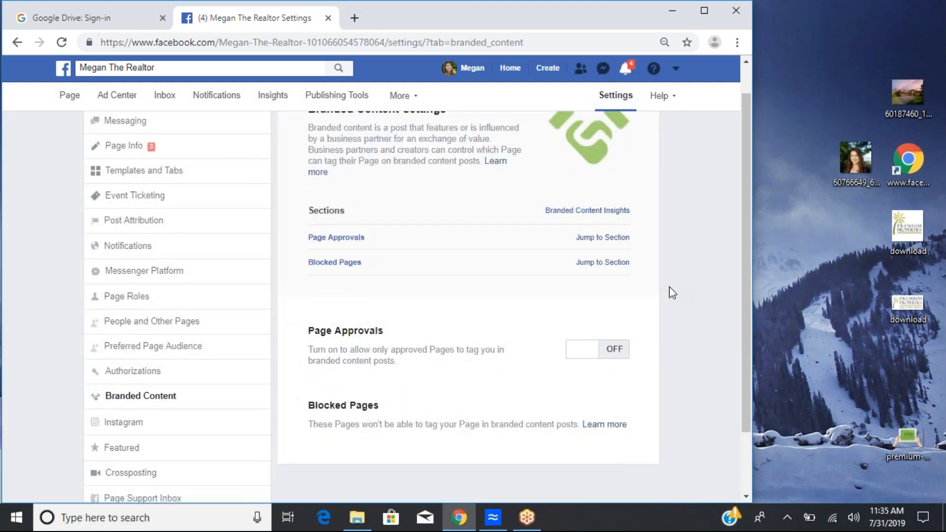
{"action": "scroll", "coordinate": [669, 288], "scroll_direction": "down", "scroll_amount": 1}
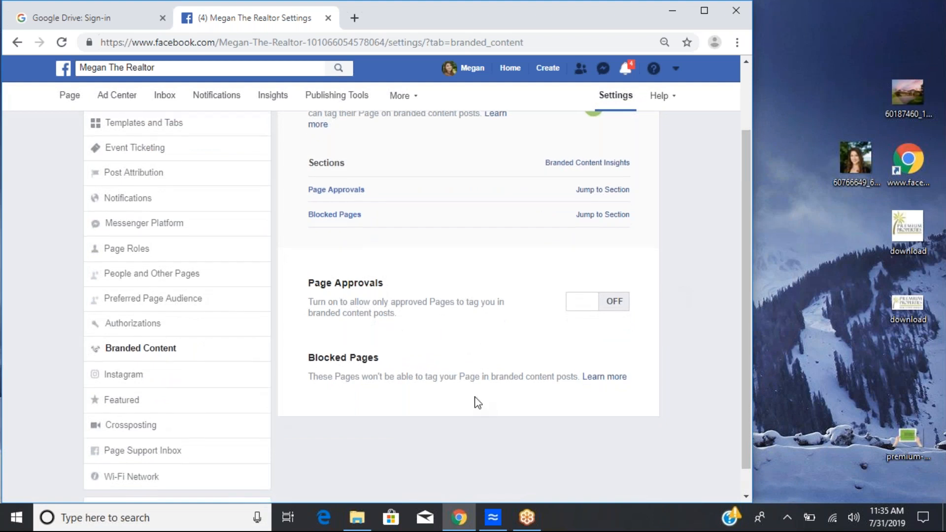
{"action": "scroll", "coordinate": [477, 403], "scroll_direction": "down", "scroll_amount": 1}
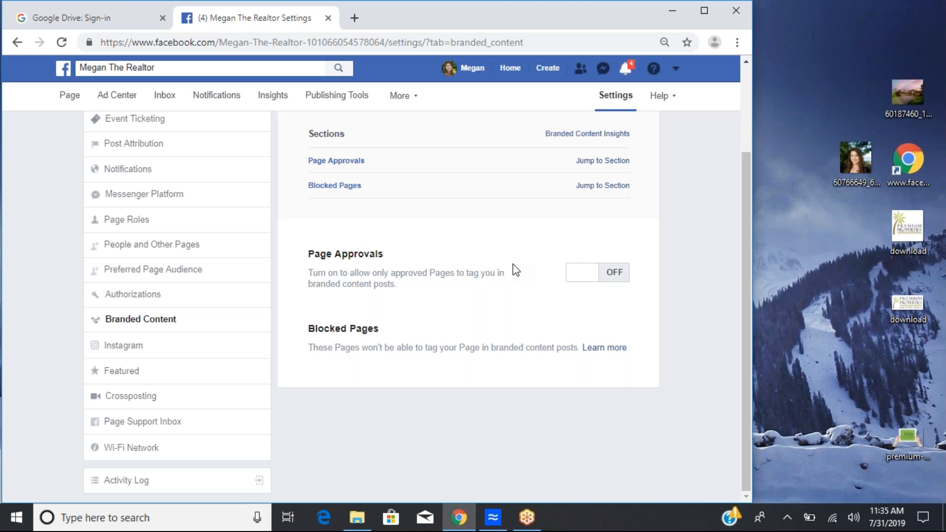
{"action": "scroll", "coordinate": [513, 269], "scroll_direction": "up", "scroll_amount": 2}
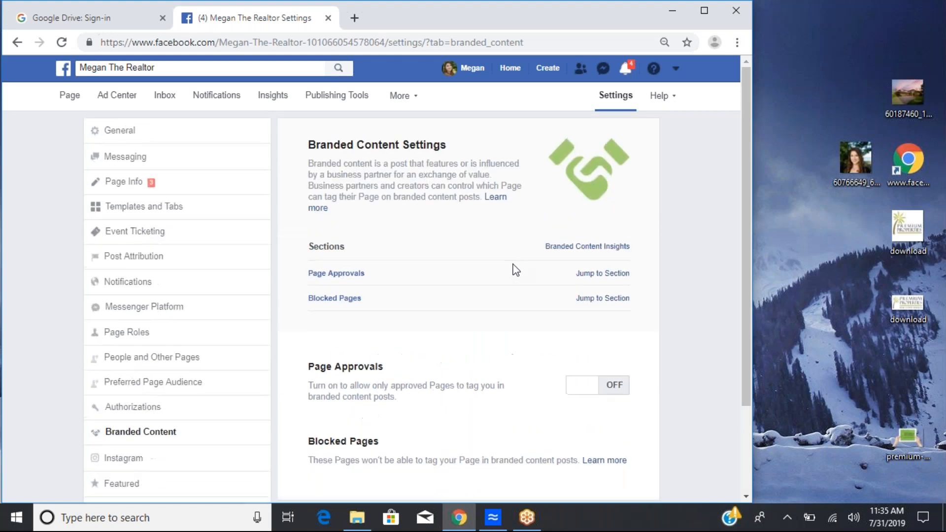
{"action": "scroll", "coordinate": [511, 275], "scroll_direction": "down", "scroll_amount": 2}
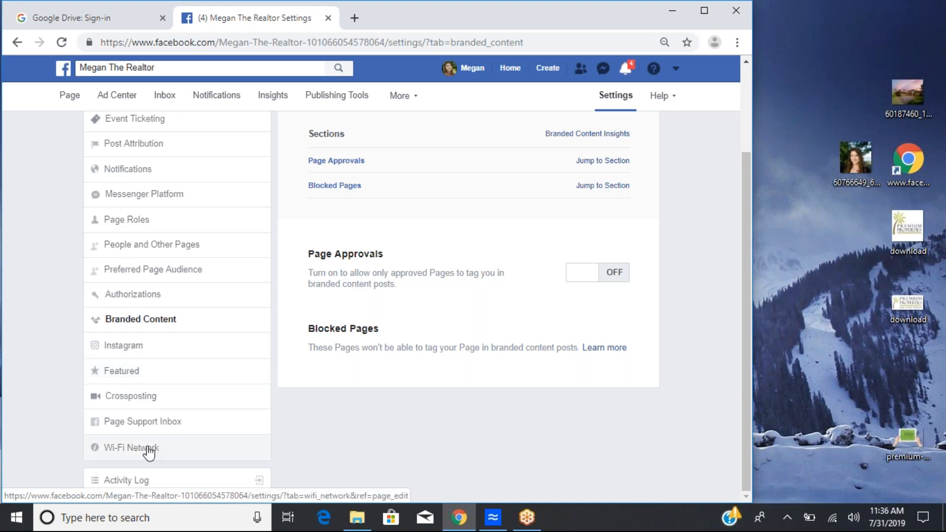
{"action": "scroll", "coordinate": [203, 355], "scroll_direction": "up", "scroll_amount": 3}
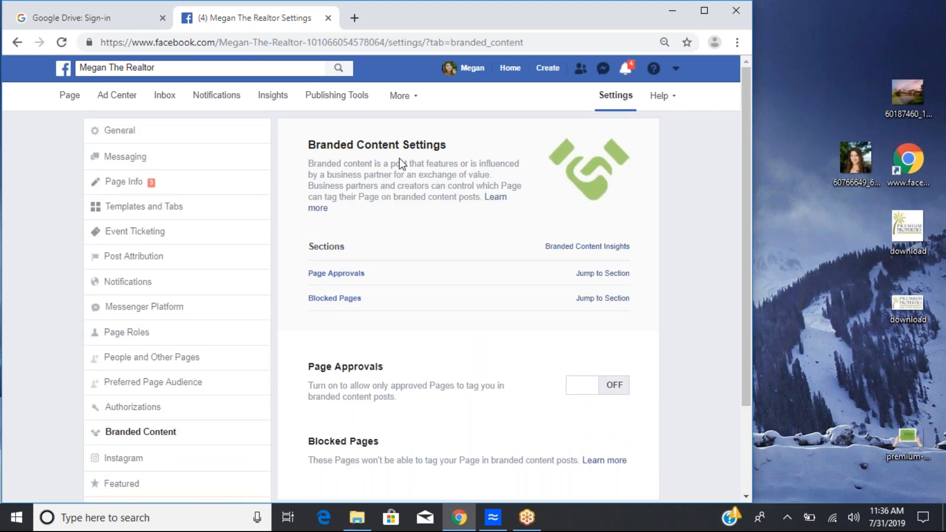
Step: Open the page itself and dismiss the Automatically Respond to New Messages card
{"action": "left_click", "coordinate": [75, 99]}
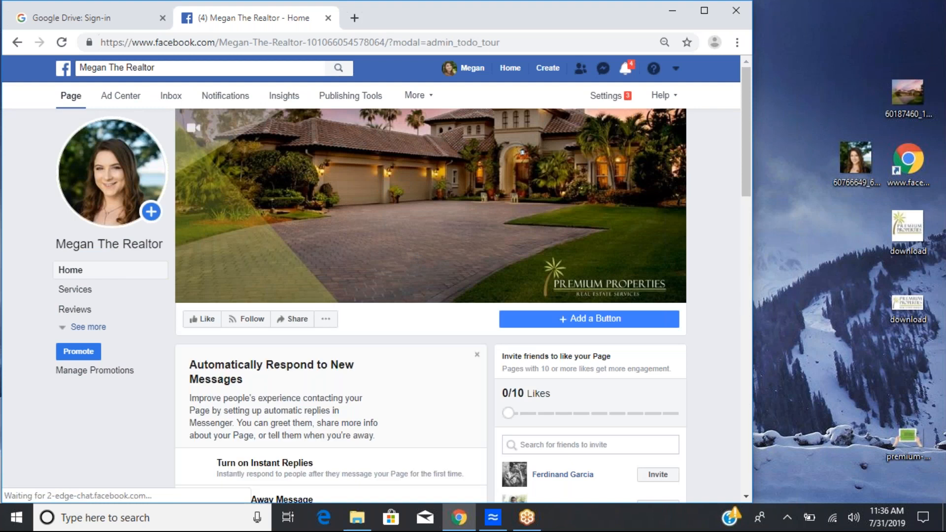
{"action": "scroll", "coordinate": [348, 264], "scroll_direction": "down", "scroll_amount": 2}
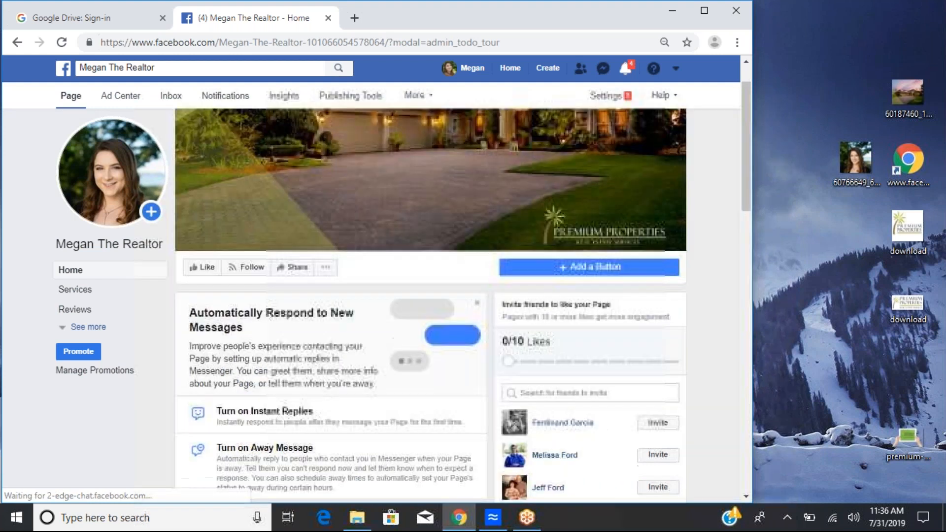
{"action": "scroll", "coordinate": [375, 222], "scroll_direction": "down", "scroll_amount": 1}
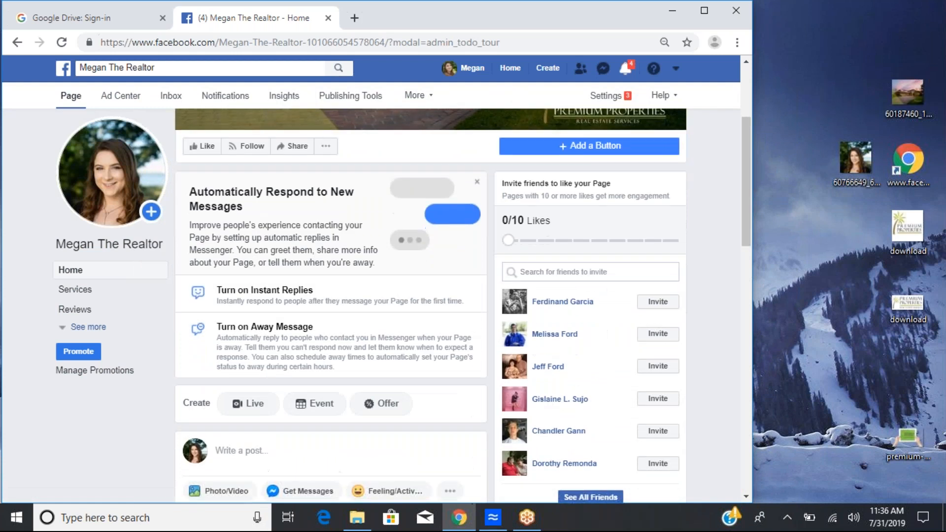
{"action": "left_click", "coordinate": [477, 181]}
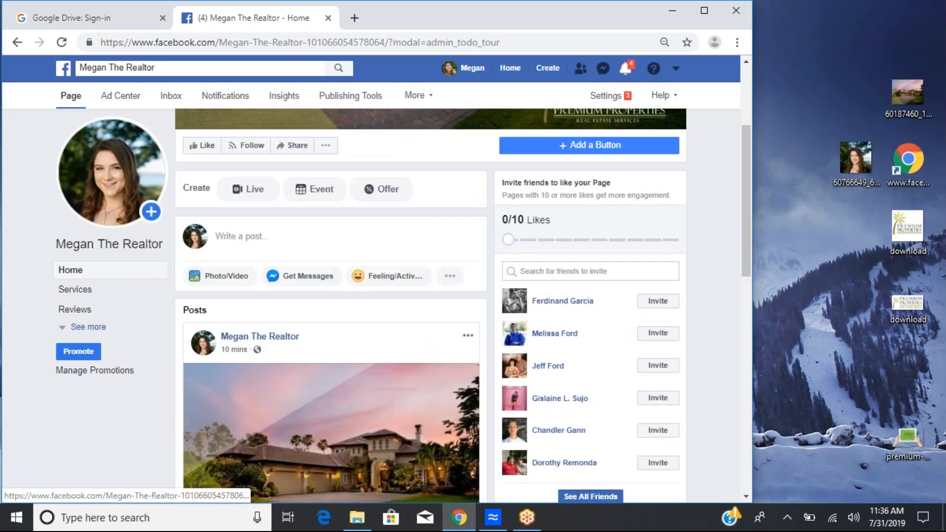
{"action": "left_click", "coordinate": [68, 291]}
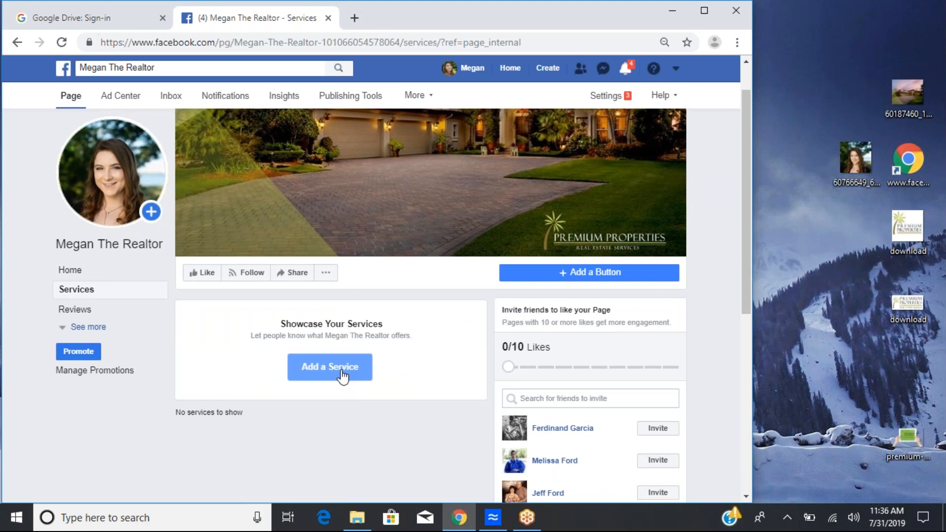
{"action": "left_click", "coordinate": [342, 375]}
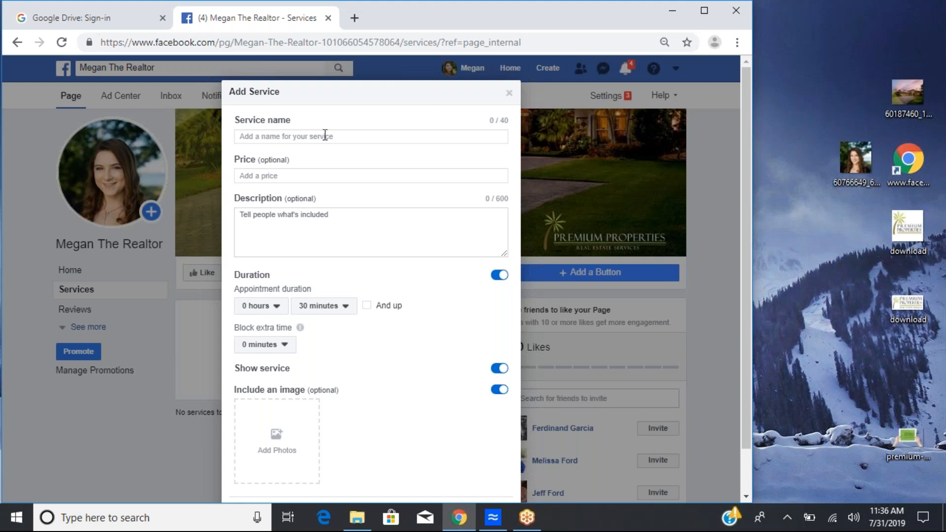
{"action": "left_click", "coordinate": [342, 309]}
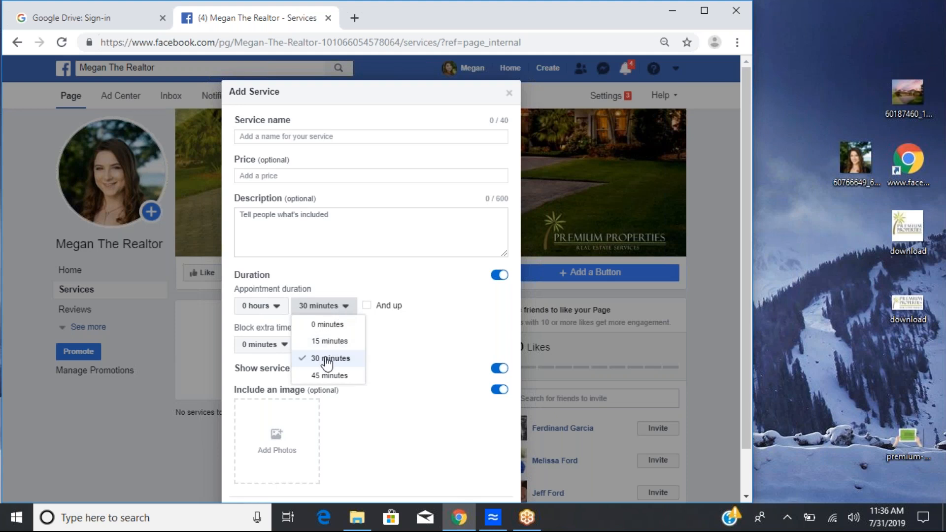
{"action": "scroll", "coordinate": [327, 363], "scroll_direction": "down", "scroll_amount": 1}
{"action": "left_click", "coordinate": [394, 329]}
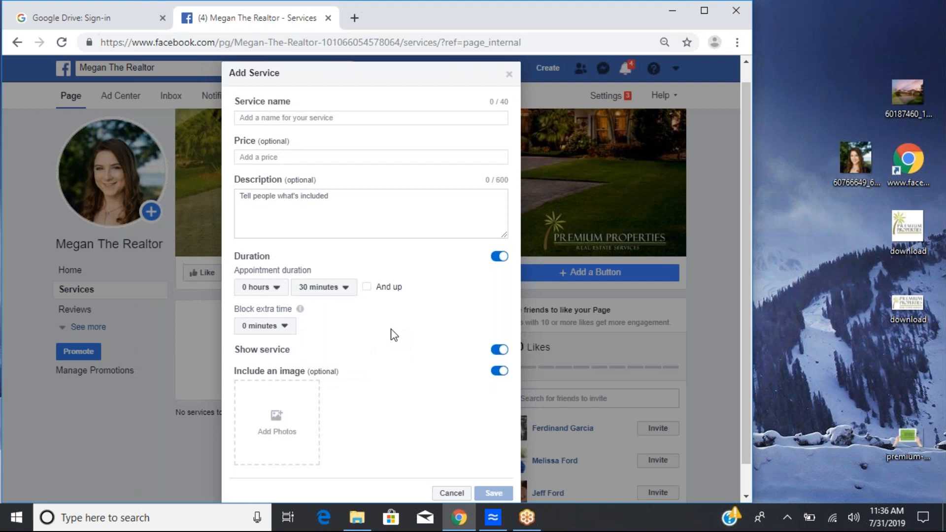
{"action": "scroll", "coordinate": [283, 256], "scroll_direction": "up", "scroll_amount": 1}
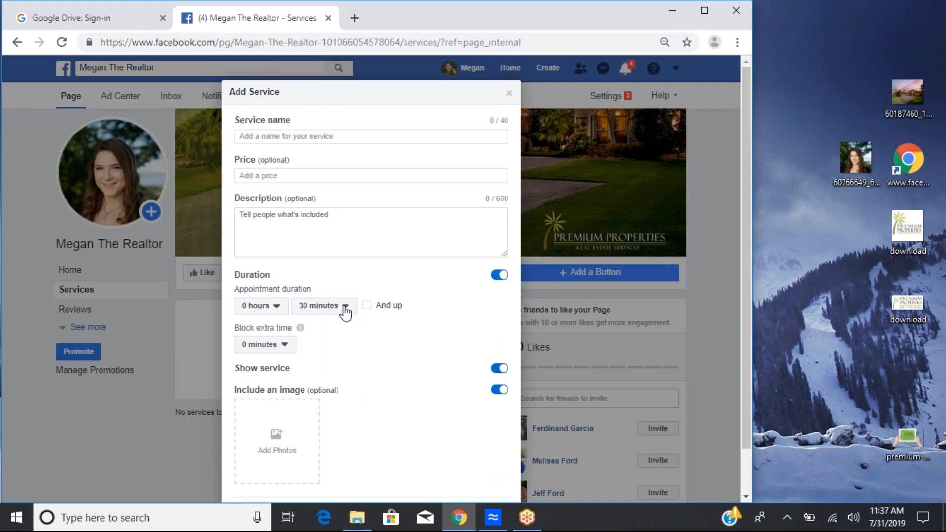
{"action": "left_click", "coordinate": [499, 276]}
{"action": "left_click", "coordinate": [499, 309]}
{"action": "left_click", "coordinate": [499, 330]}
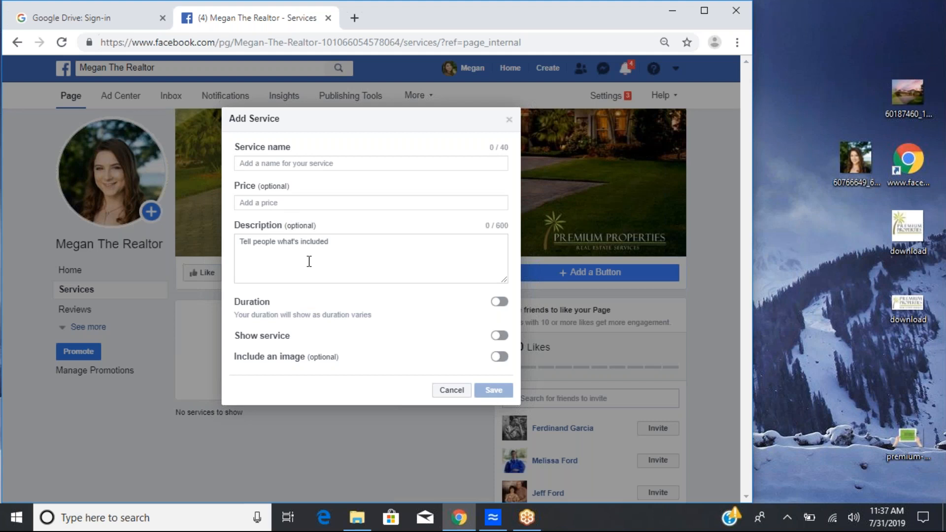
{"action": "left_click", "coordinate": [509, 120]}
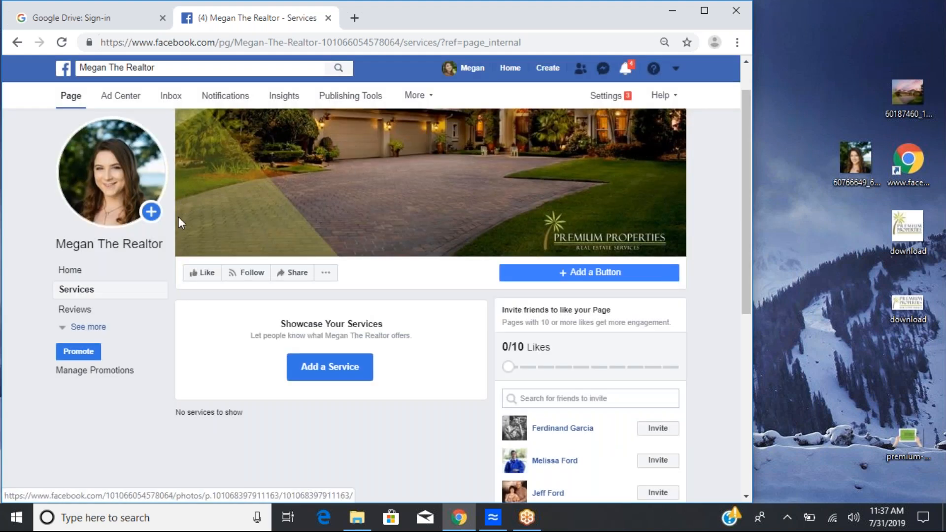
Step: Return to the page's Home tab and reload the page's address
{"action": "left_click", "coordinate": [76, 276]}
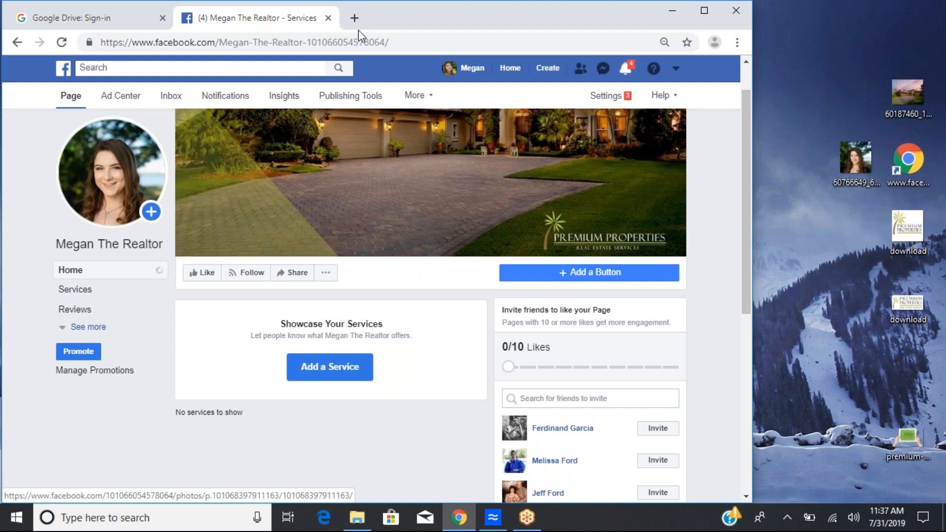
{"action": "left_click", "coordinate": [390, 43]}
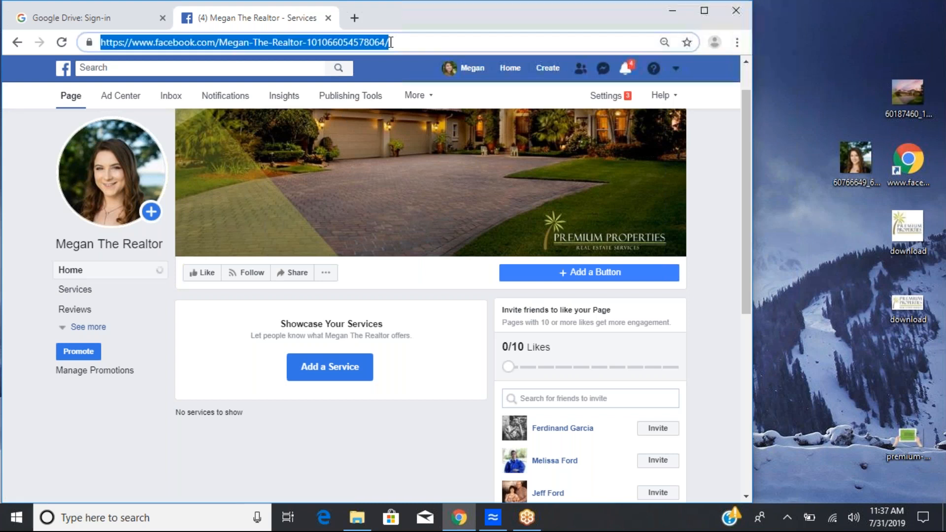
{"action": "key", "text": "Return"}
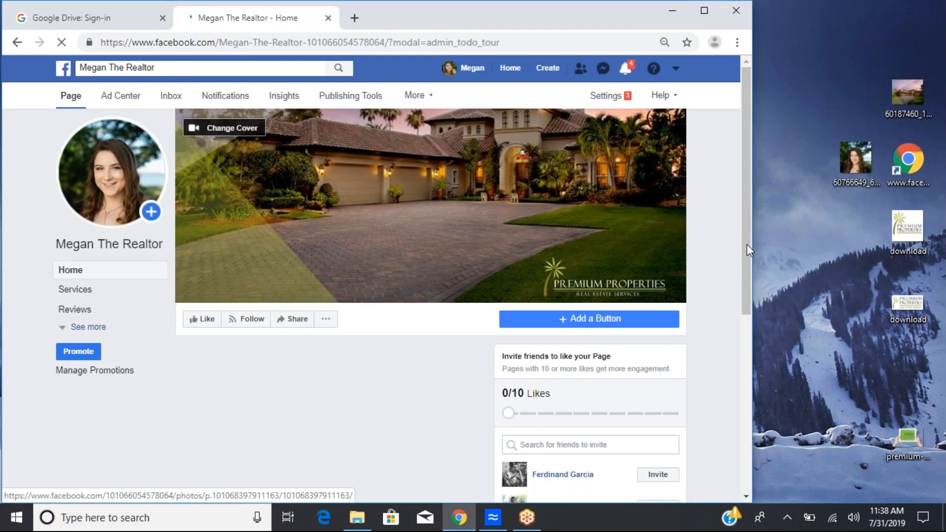
Step: Search the invite-friends list for mel, then clear the search
{"action": "scroll", "coordinate": [747, 256], "scroll_direction": "down", "scroll_amount": 2}
{"action": "scroll", "coordinate": [748, 265], "scroll_direction": "down", "scroll_amount": 1}
{"action": "scroll", "coordinate": [749, 288], "scroll_direction": "down", "scroll_amount": 1}
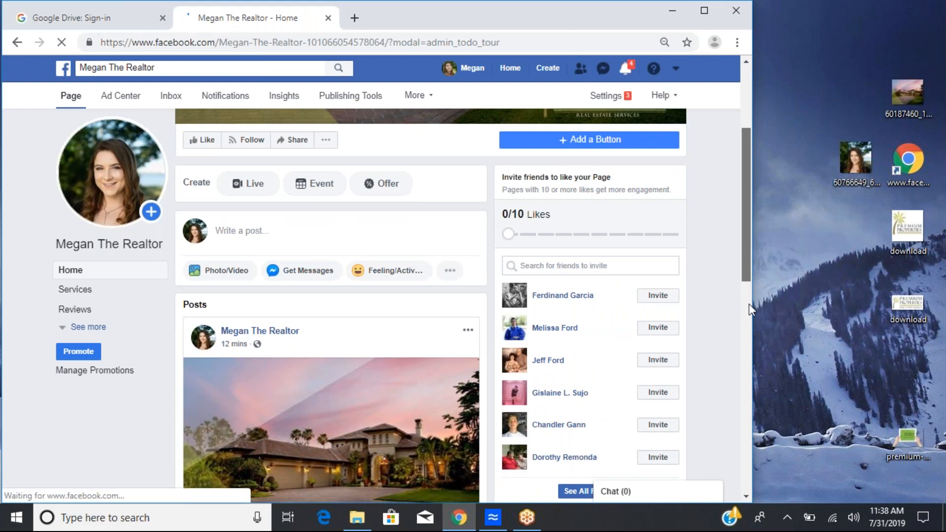
{"action": "scroll", "coordinate": [749, 304], "scroll_direction": "down", "scroll_amount": 1}
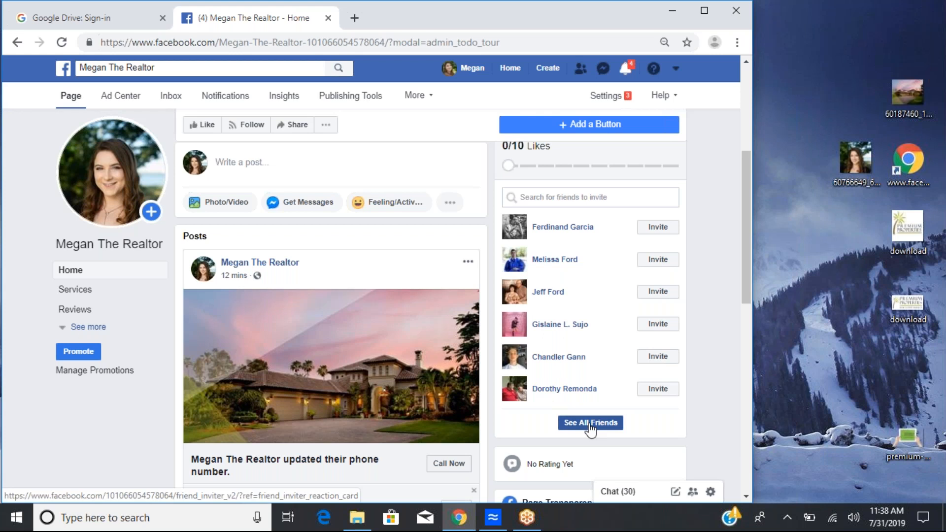
{"action": "left_click", "coordinate": [551, 197]}
{"action": "type", "text": "mel"}
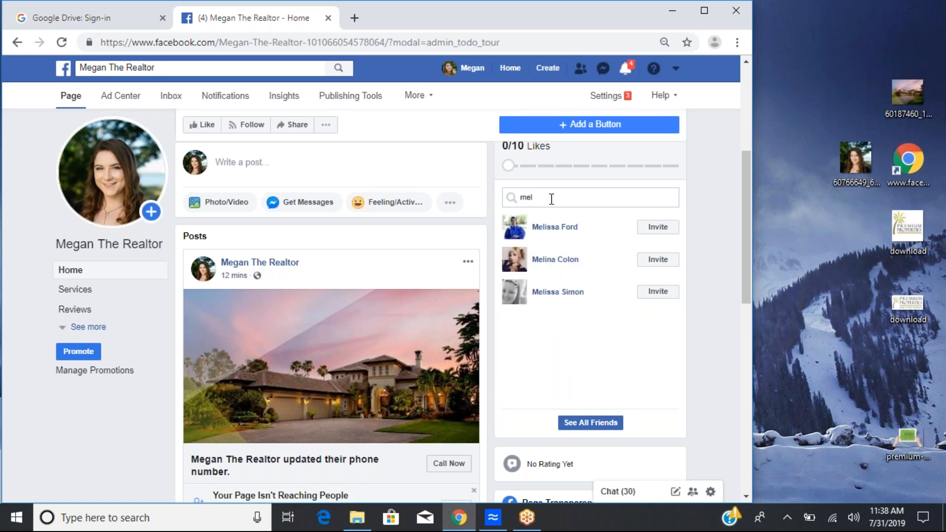
{"action": "key", "text": "BackSpace"}
{"action": "key", "text": "BackSpace"}
{"action": "key", "text": "BackSpace"}
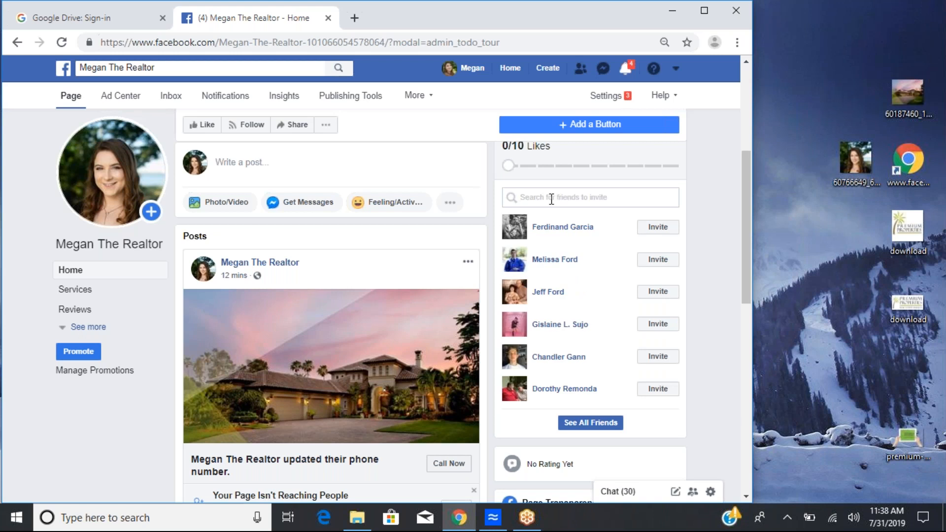
{"action": "left_click_drag", "start_coordinate": [748, 211], "coordinate": [743, 174]}
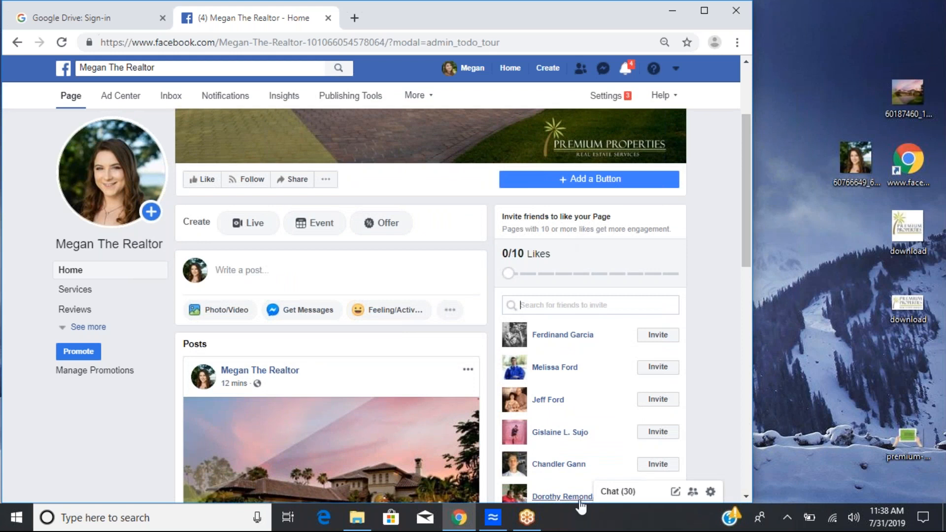
{"action": "left_click_drag", "start_coordinate": [746, 211], "coordinate": [743, 232]}
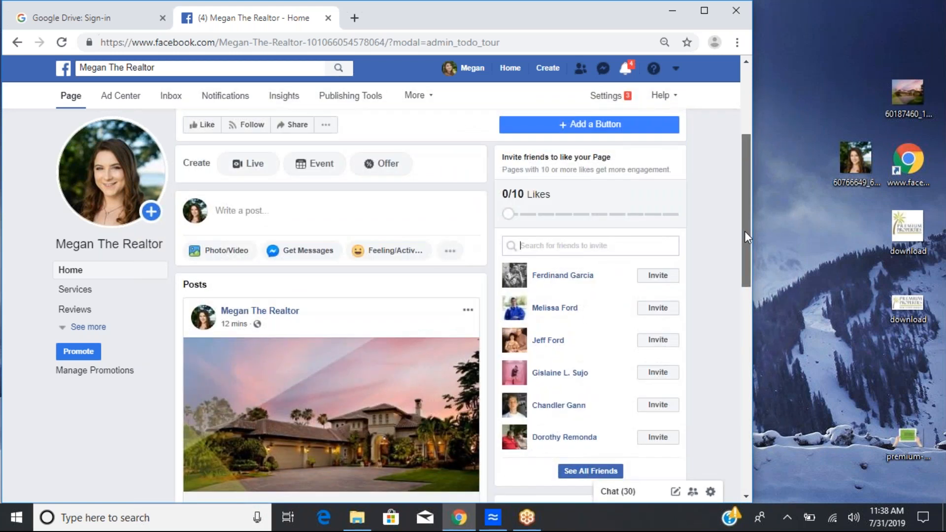
{"action": "left_click_drag", "start_coordinate": [746, 237], "coordinate": [747, 265]}
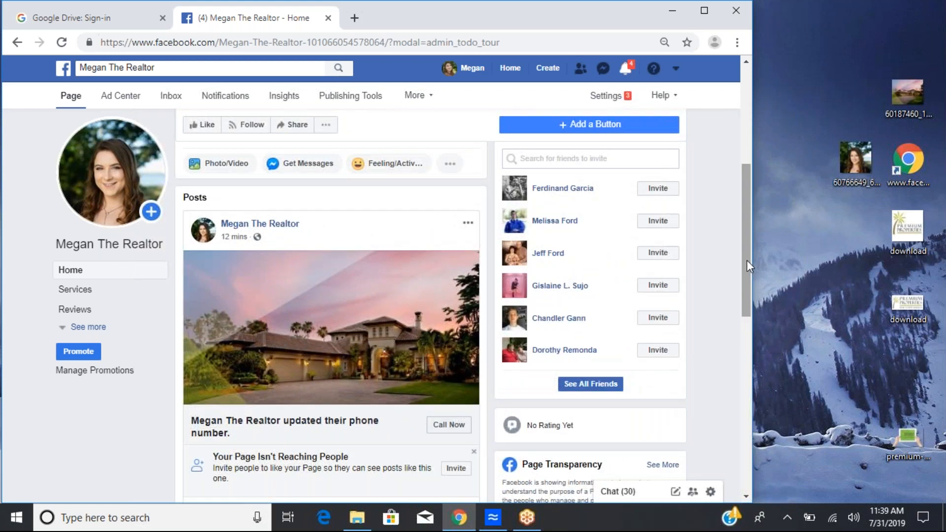
{"action": "left_click_drag", "start_coordinate": [744, 253], "coordinate": [746, 308]}
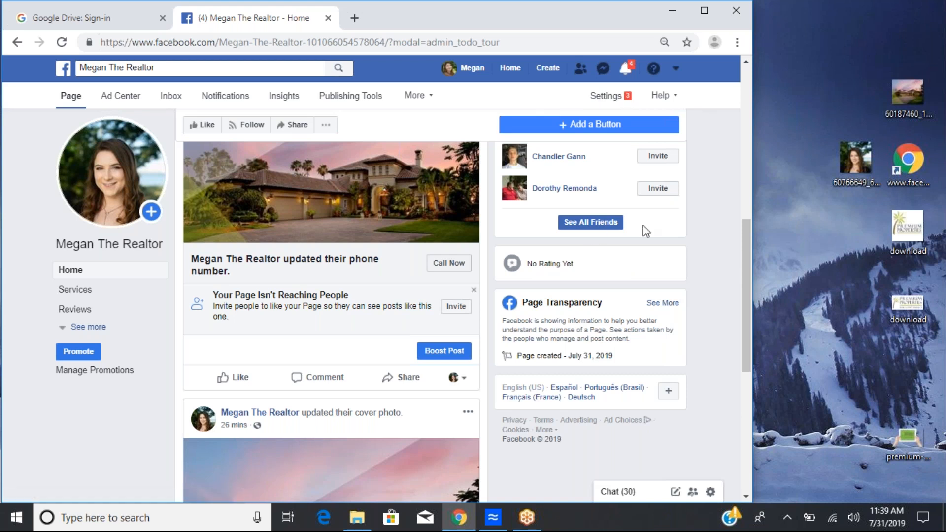
{"action": "left_click_drag", "start_coordinate": [745, 277], "coordinate": [729, 184]}
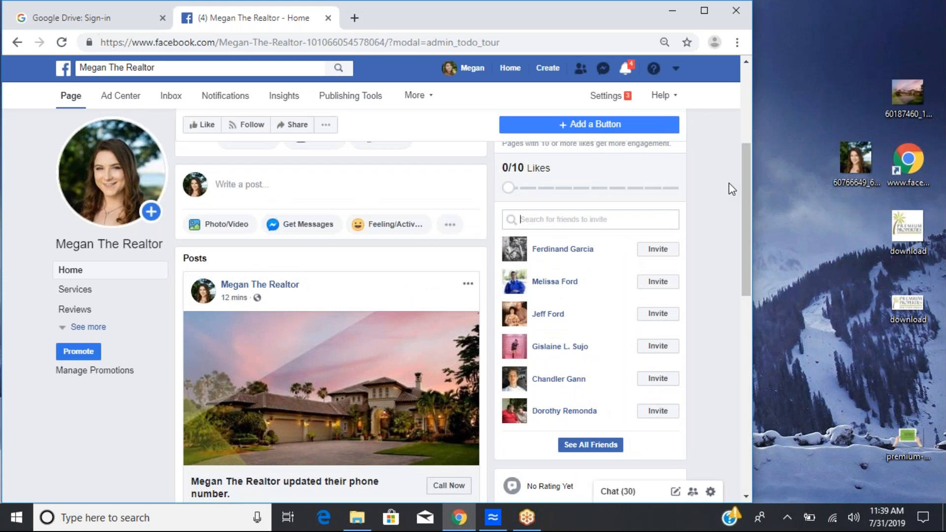
{"action": "mouse_move", "coordinate": [740, 182]}
{"action": "left_mouse_down"}
{"action": "mouse_move", "coordinate": [737, 102]}
{"action": "mouse_move", "coordinate": [737, 166]}
{"action": "left_mouse_up"}
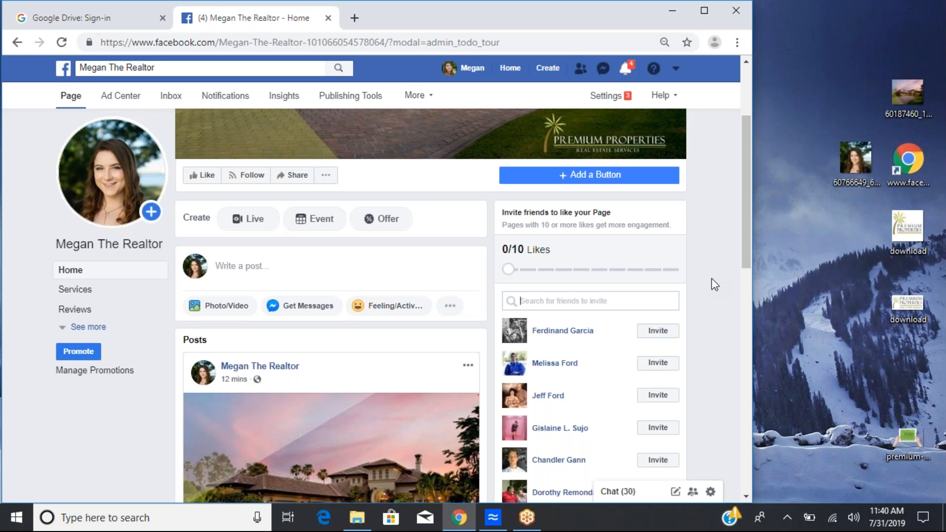
{"action": "left_click_drag", "start_coordinate": [744, 256], "coordinate": [727, 211]}
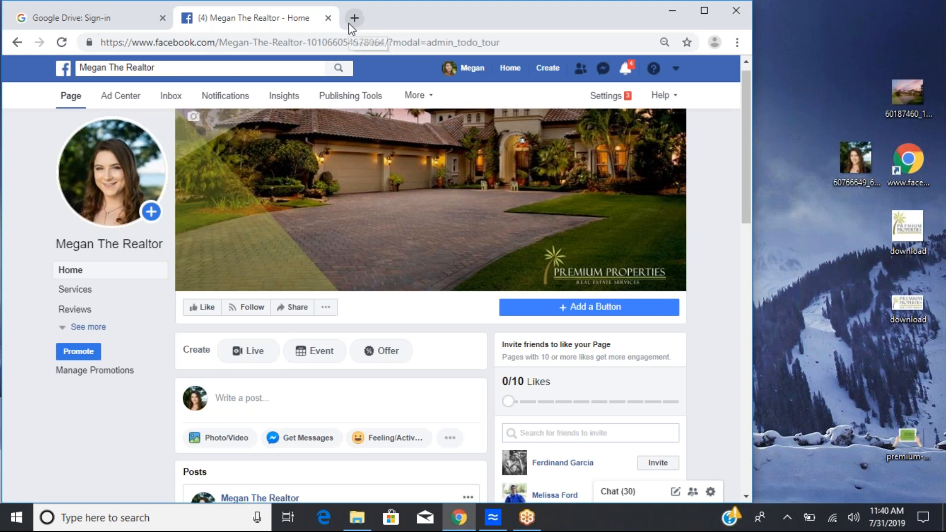
Step: Search Facebook for Real estate orlando
{"action": "left_click", "coordinate": [160, 67]}
{"action": "left_click_drag", "start_coordinate": [126, 68], "coordinate": [80, 68]}
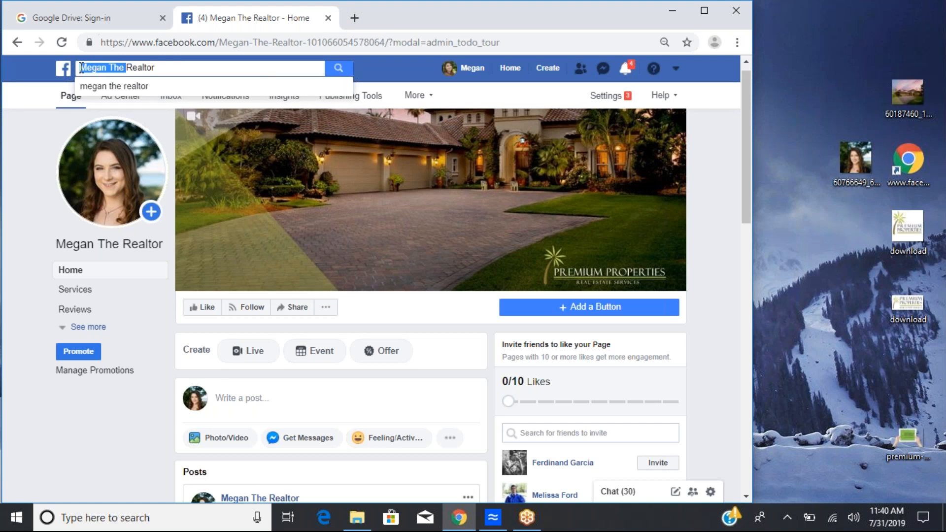
{"action": "key", "text": "BackSpace"}
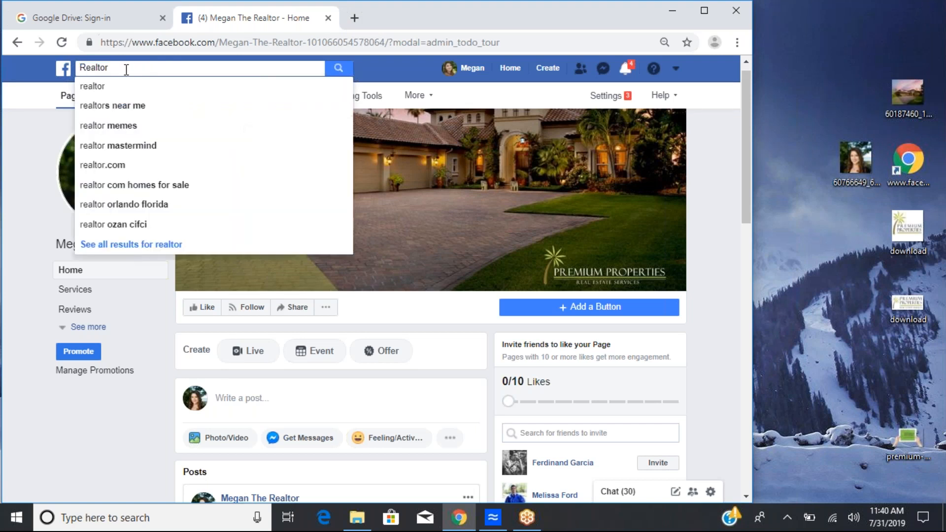
{"action": "key", "text": "BackSpace"}
{"action": "key", "text": "BackSpace"}
{"action": "key", "text": "BackSpace"}
{"action": "type", "text": "estate orlando"}
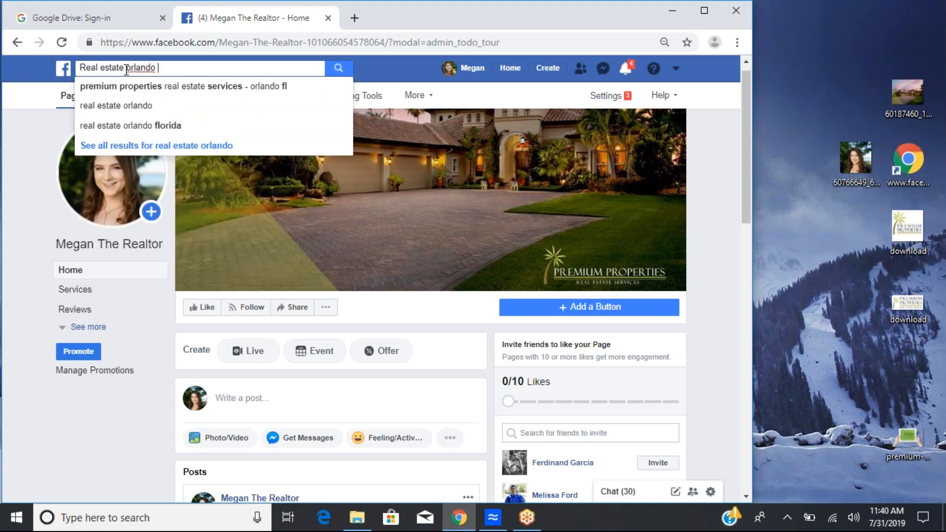
{"action": "key", "text": "Return"}
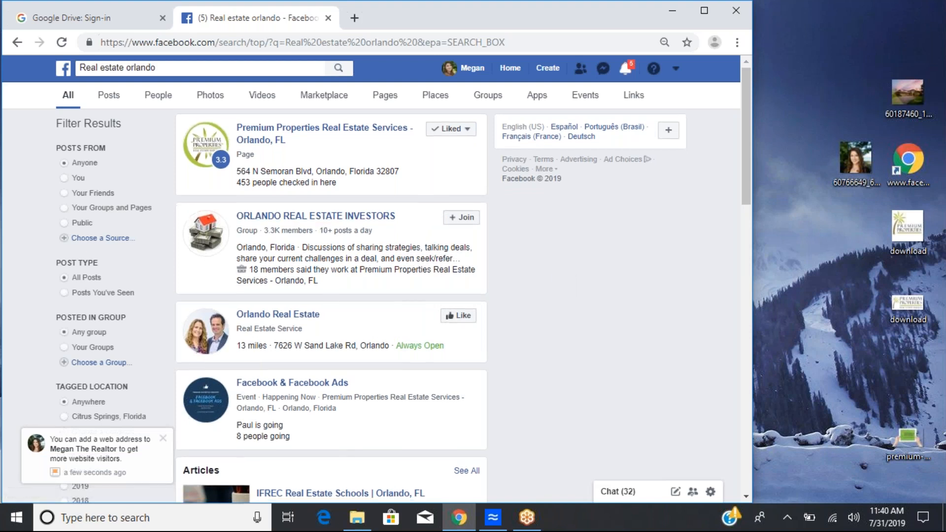
Step: Filter the search results to Pages and browse the Orlando real estate pages listed
{"action": "scroll", "coordinate": [373, 231], "scroll_direction": "down", "scroll_amount": 3}
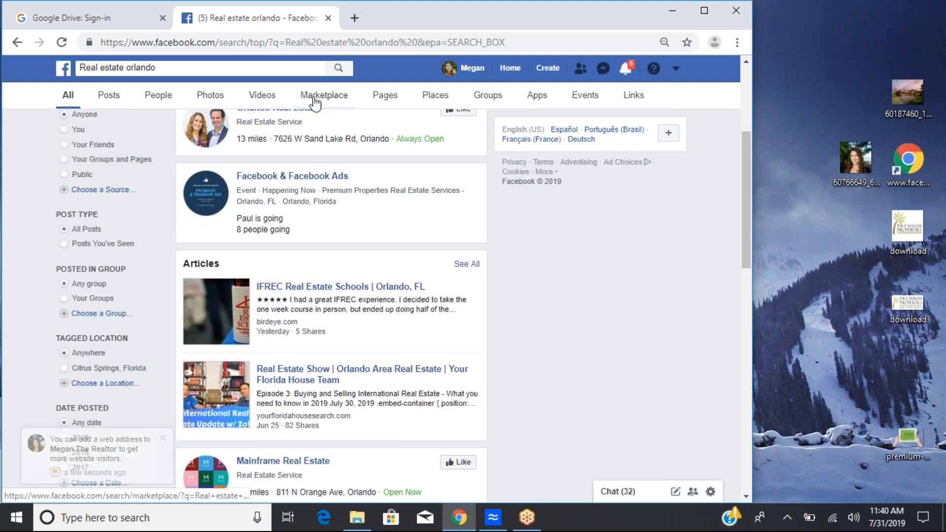
{"action": "left_click", "coordinate": [380, 102]}
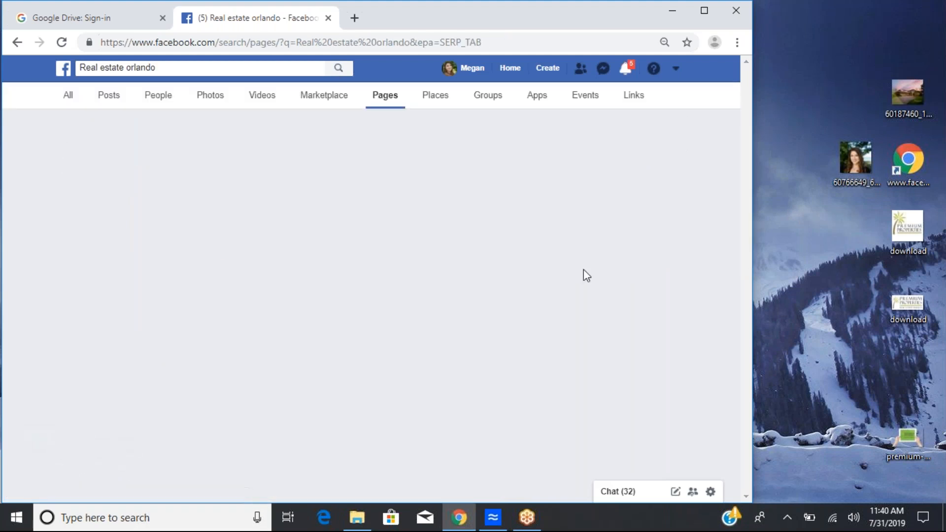
{"action": "scroll", "coordinate": [583, 269], "scroll_direction": "down", "scroll_amount": 2}
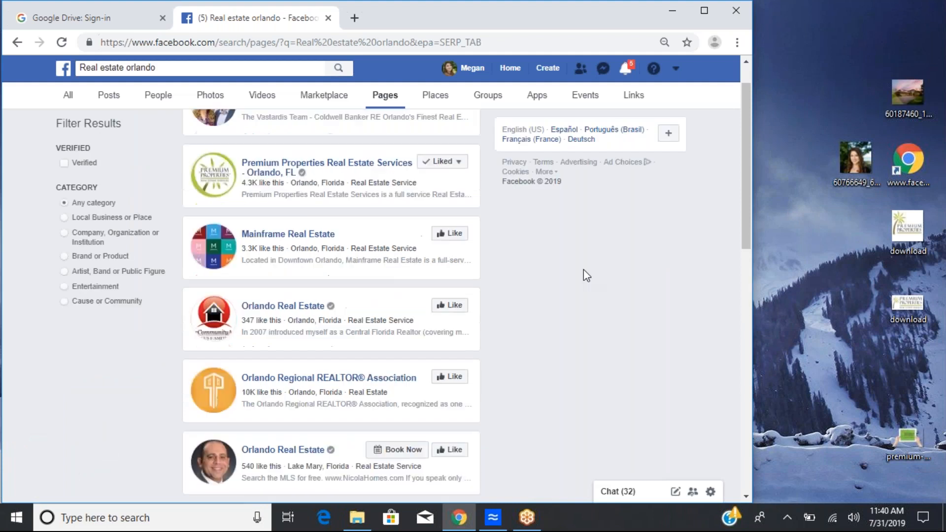
{"action": "scroll", "coordinate": [583, 269], "scroll_direction": "down", "scroll_amount": 2}
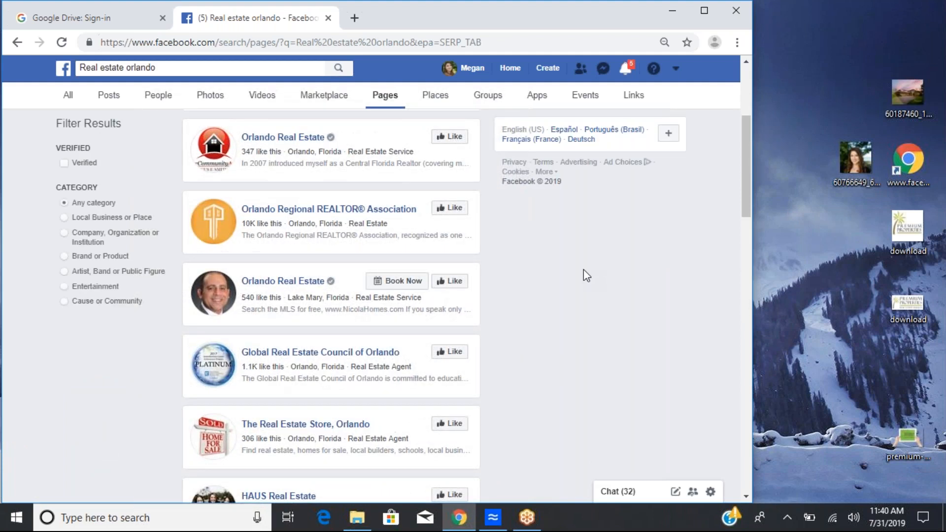
{"action": "scroll", "coordinate": [584, 269], "scroll_direction": "down", "scroll_amount": 1}
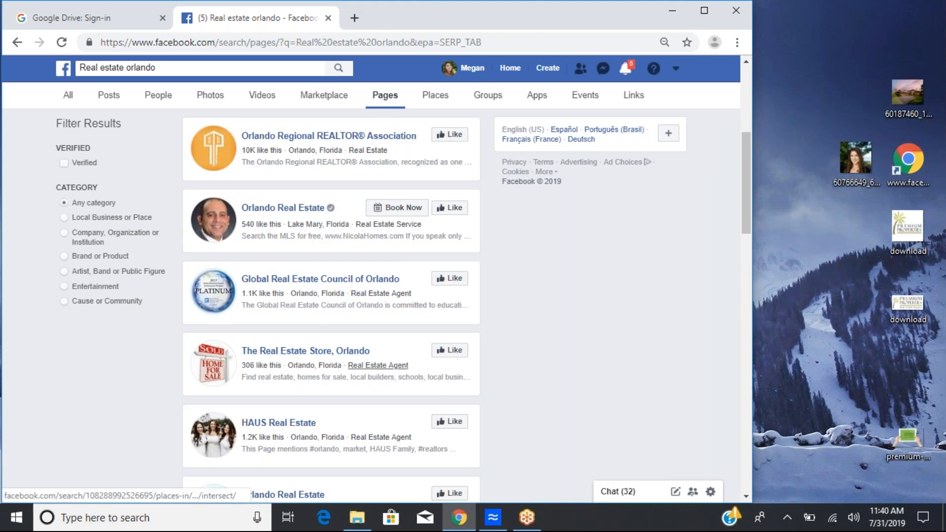
{"action": "scroll", "coordinate": [331, 296], "scroll_direction": "down", "scroll_amount": 3}
{"action": "scroll", "coordinate": [331, 295], "scroll_direction": "down", "scroll_amount": 1}
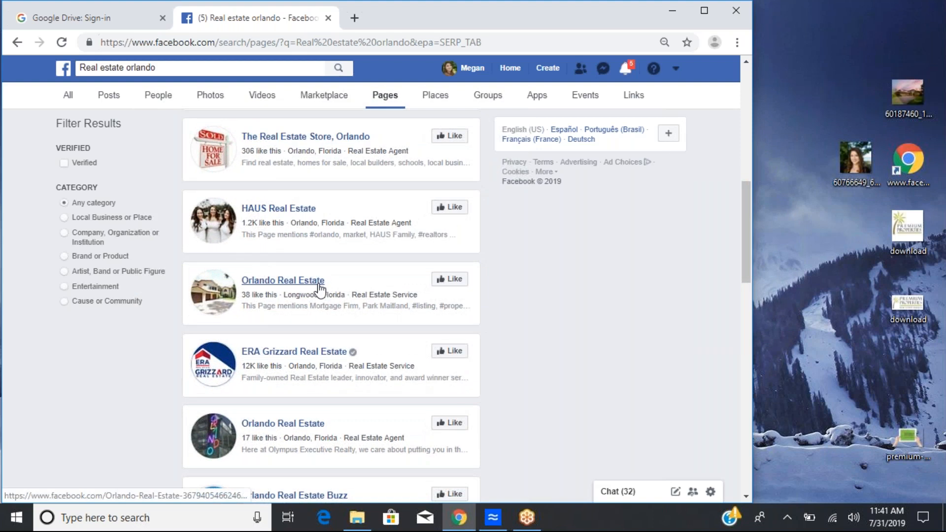
{"action": "scroll", "coordinate": [317, 291], "scroll_direction": "up", "scroll_amount": 6}
{"action": "scroll", "coordinate": [358, 240], "scroll_direction": "up", "scroll_amount": 4}
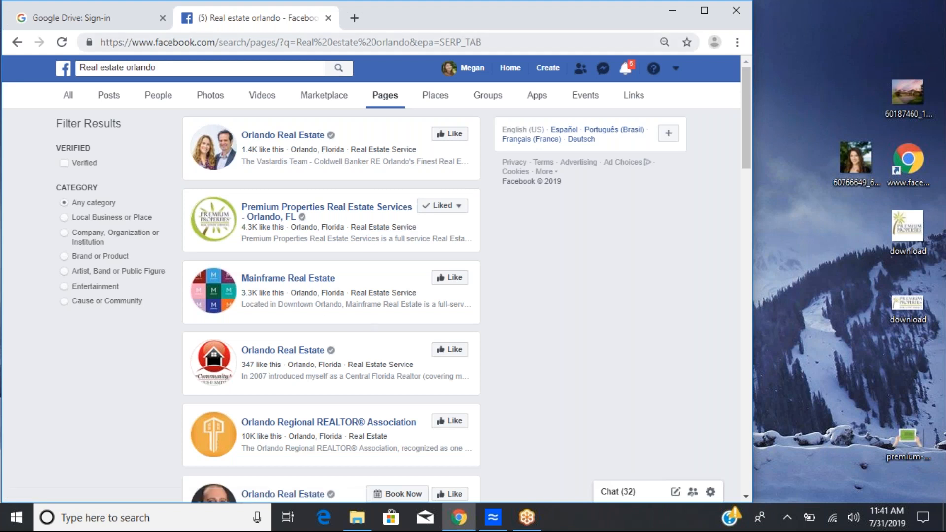
Step: Search Facebook for orlando open house
{"action": "left_click", "coordinate": [165, 68]}
{"action": "left_click", "coordinate": [165, 67]}
{"action": "key", "text": "BackSpace"}
{"action": "key", "text": "BackSpace"}
{"action": "key", "text": "BackSpace"}
{"action": "key", "text": "BackSpace"}
{"action": "key", "text": "BackSpace"}
{"action": "key", "text": "BackSpace"}
{"action": "key", "text": "BackSpace"}
{"action": "key", "text": "BackSpace"}
{"action": "key", "text": "BackSpace"}
{"action": "key", "text": "BackSpace"}
{"action": "key", "text": "BackSpace"}
{"action": "key", "text": "BackSpace"}
{"action": "key", "text": "BackSpace"}
{"action": "key", "text": "BackSpace"}
{"action": "key", "text": "BackSpace"}
{"action": "key", "text": "BackSpace"}
{"action": "key", "text": "BackSpace"}
{"action": "key", "text": "BackSpace"}
{"action": "key", "text": "BackSpace"}
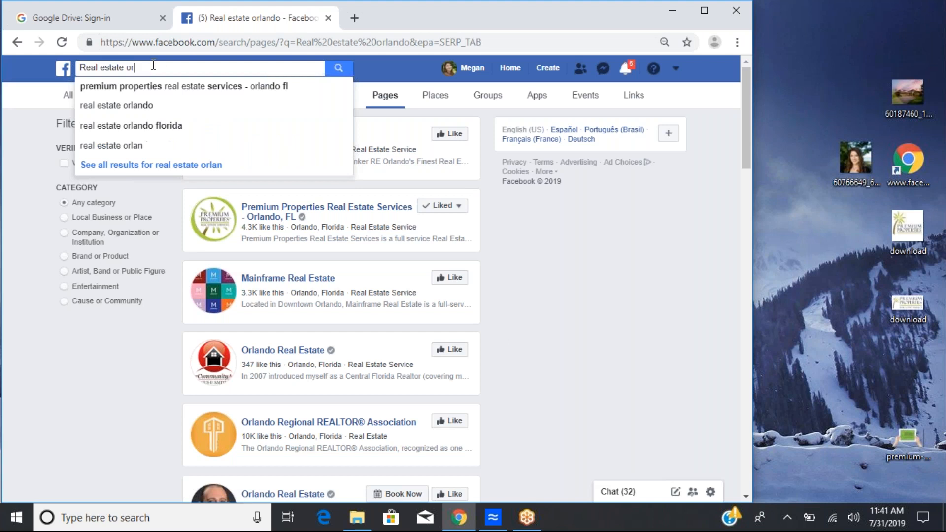
{"action": "type", "text": "orland"}
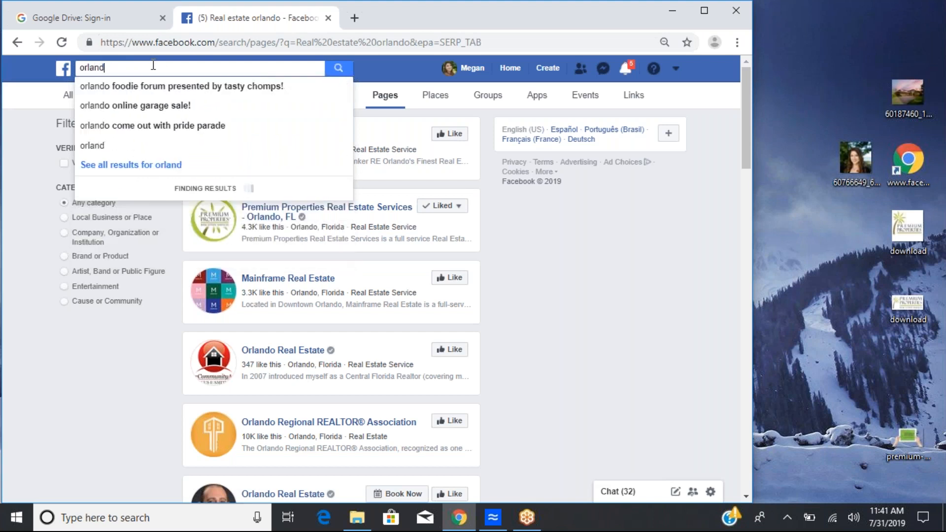
{"action": "type", "text": "o open hoyse"}
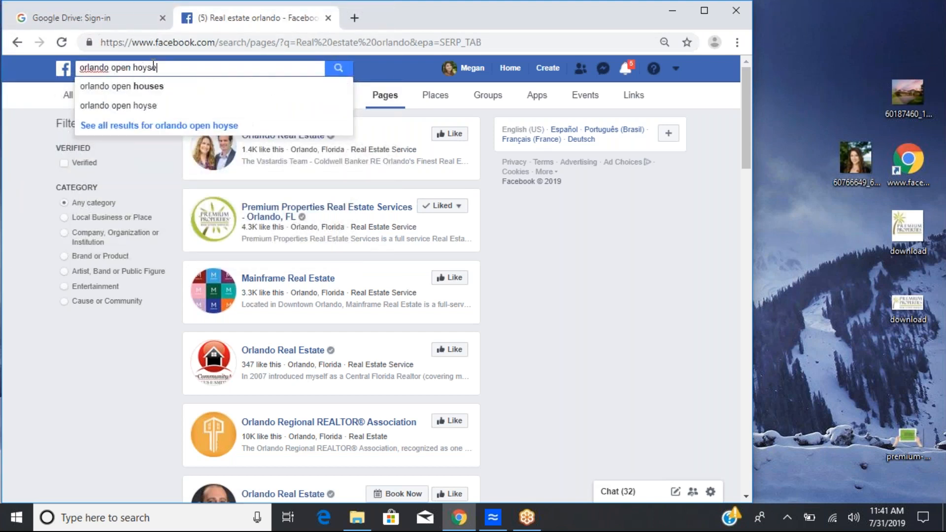
{"action": "key", "text": "BackSpace"}
{"action": "key", "text": "BackSpace"}
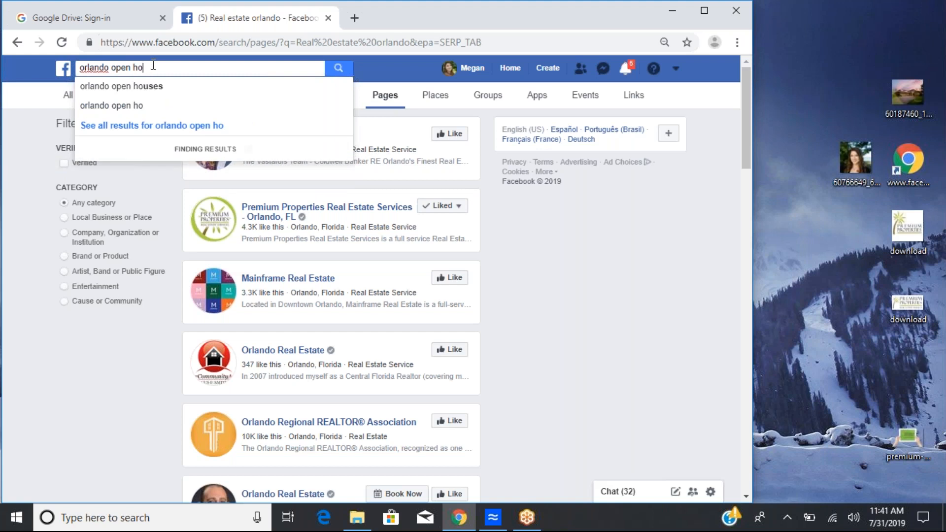
{"action": "type", "text": "use"}
{"action": "key", "text": "Return"}
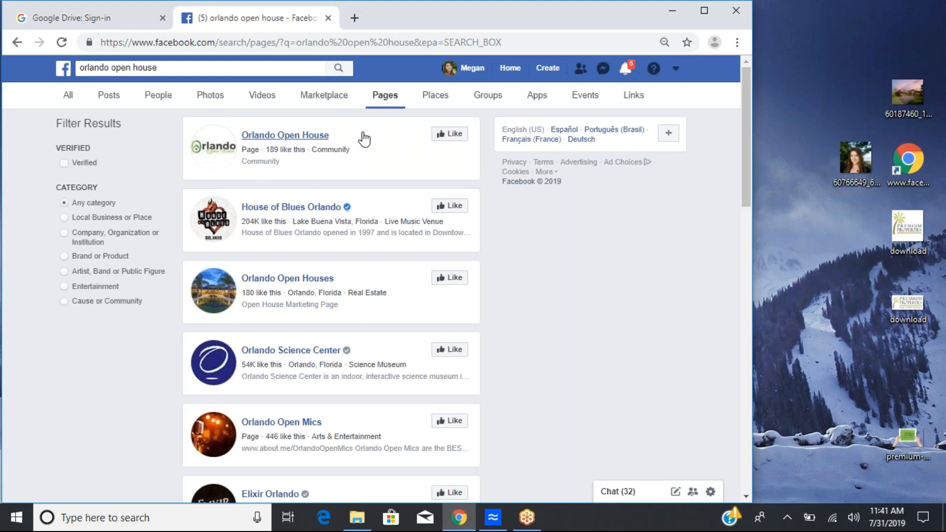
Step: Like the Orlando Open Houses page in the search results
{"action": "scroll", "coordinate": [365, 272], "scroll_direction": "down", "scroll_amount": 4}
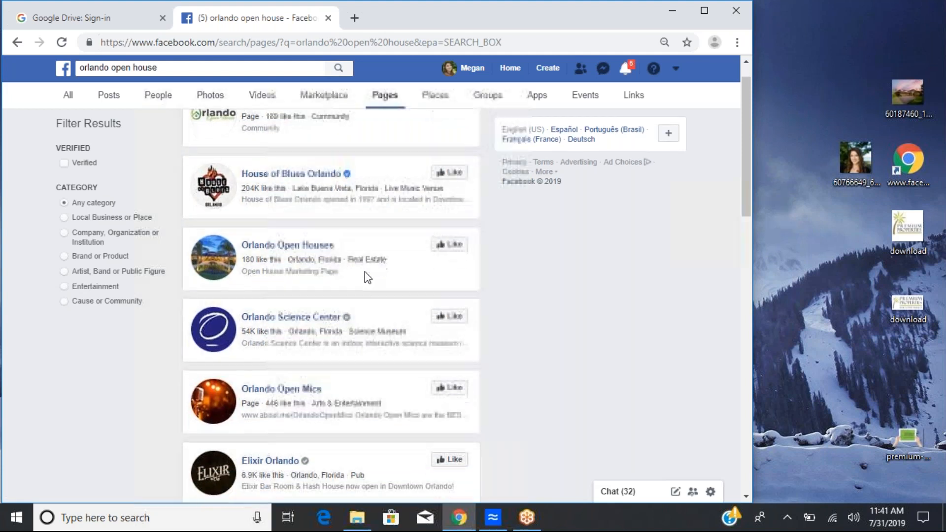
{"action": "scroll", "coordinate": [365, 272], "scroll_direction": "down", "scroll_amount": 3}
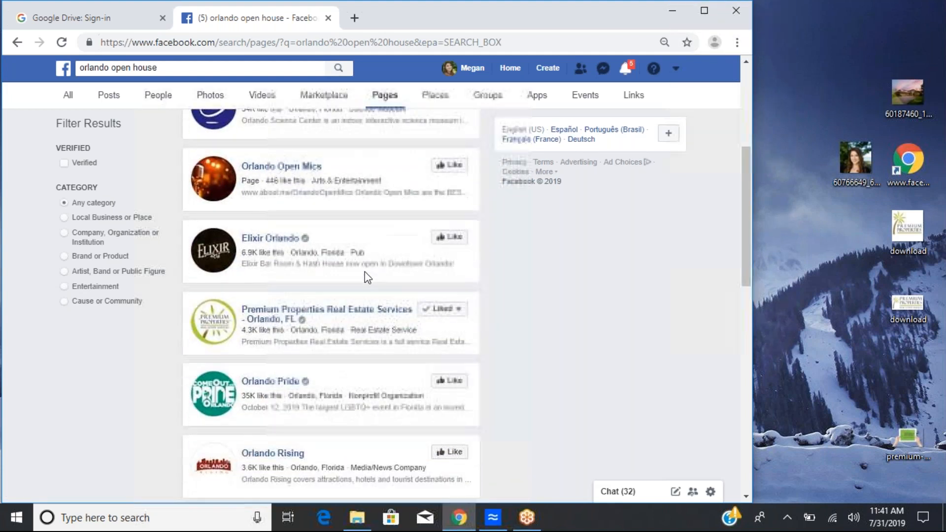
{"action": "scroll", "coordinate": [364, 271], "scroll_direction": "up", "scroll_amount": 7}
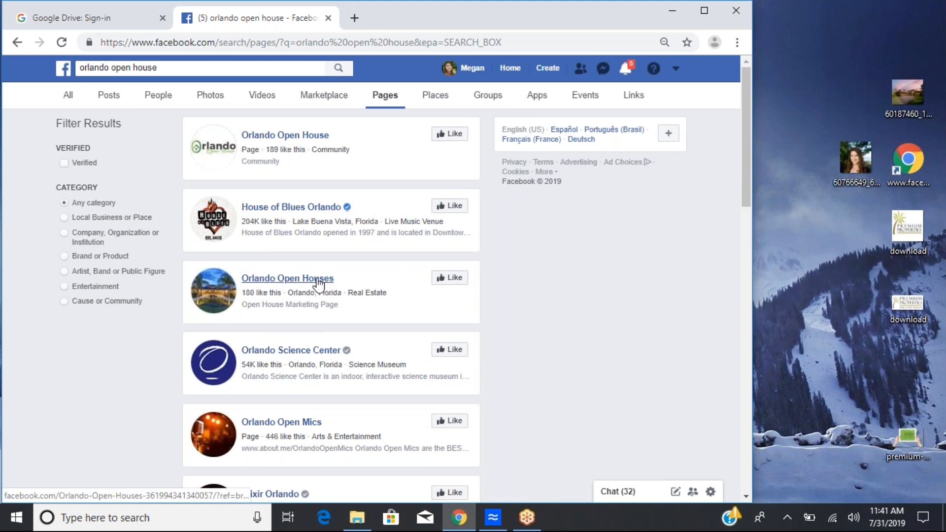
{"action": "left_click", "coordinate": [454, 279]}
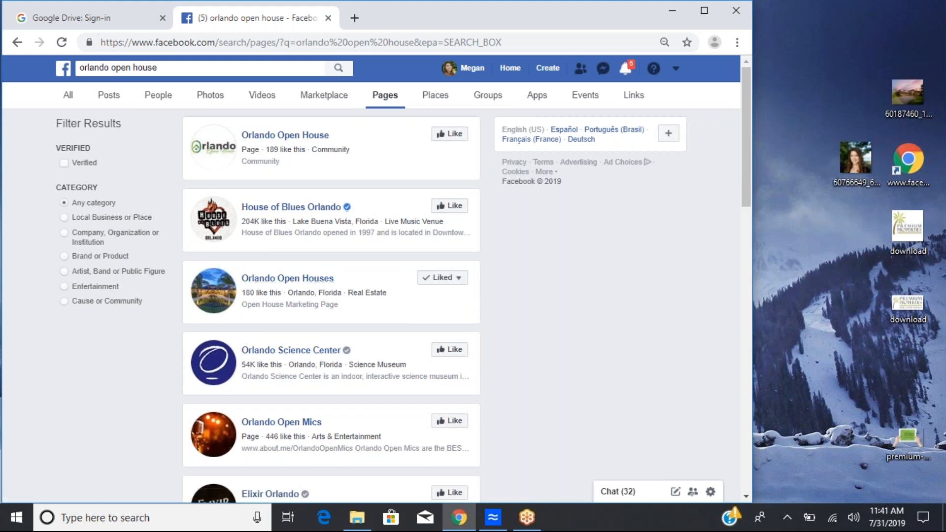
Step: Switch the orlando open house results to Groups and look over the listed groups
{"action": "left_click", "coordinate": [488, 101]}
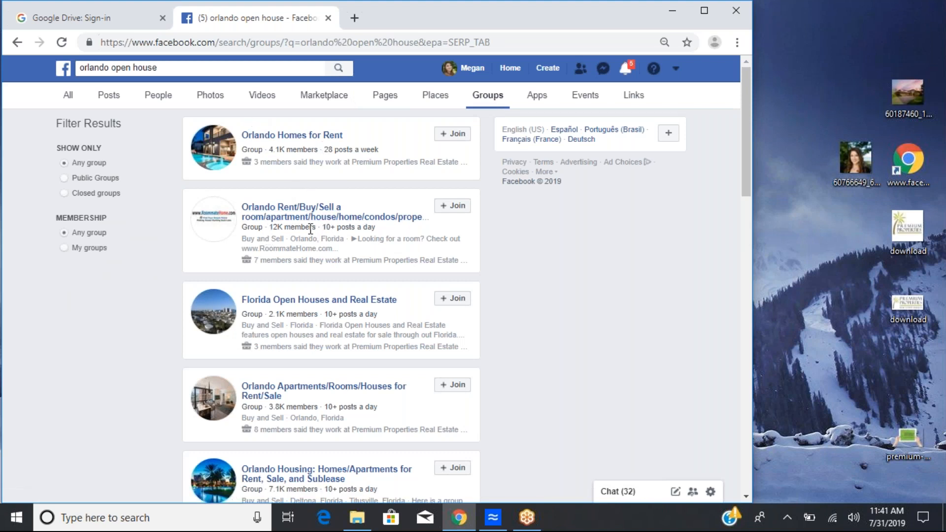
{"action": "left_click_drag", "start_coordinate": [266, 228], "coordinate": [330, 229]}
{"action": "left_click", "coordinate": [427, 231]}
Step: Search Facebook for lake nona open house
{"action": "left_click", "coordinate": [110, 69]}
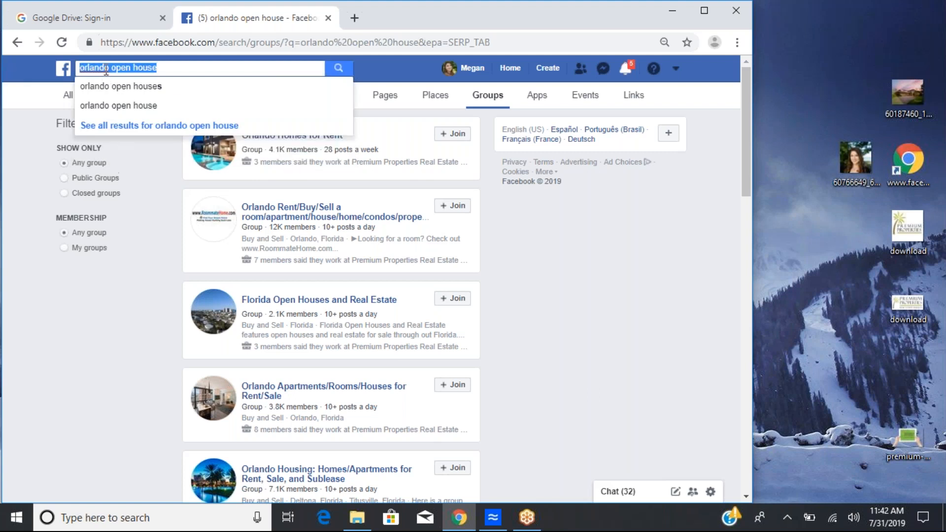
{"action": "left_click_drag", "start_coordinate": [108, 68], "coordinate": [77, 68]}
{"action": "type", "text": "lake nona"}
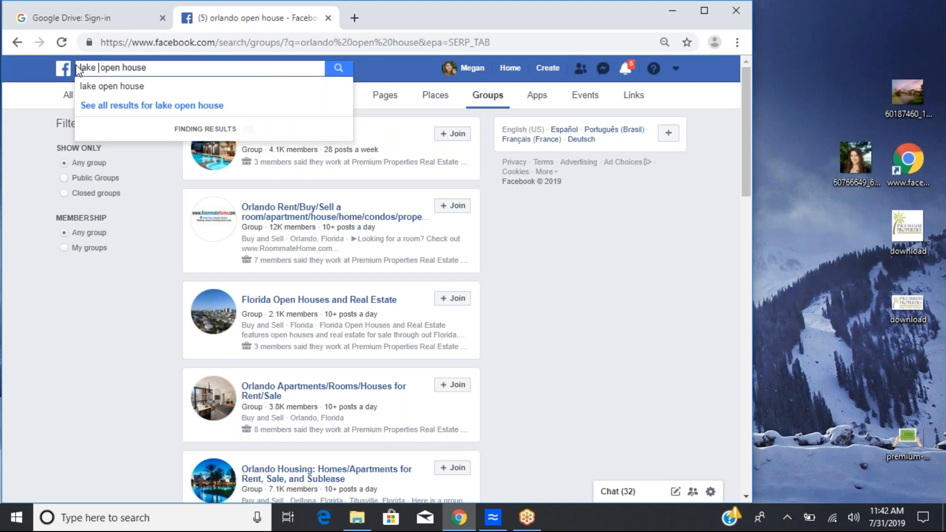
{"action": "key", "text": "Return"}
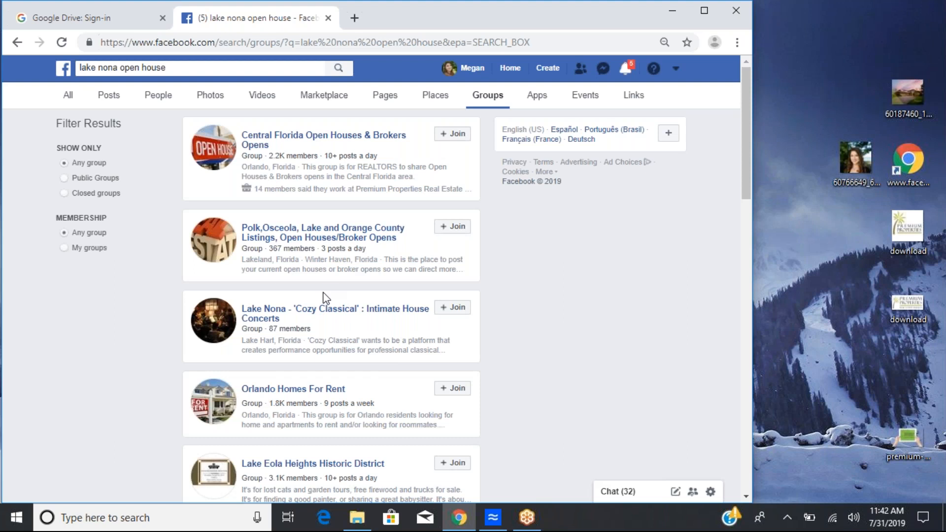
Step: Request to join the Central Florida Open Houses & Brokers Opens group as the personal profile
{"action": "scroll", "coordinate": [344, 414], "scroll_direction": "down", "scroll_amount": 3}
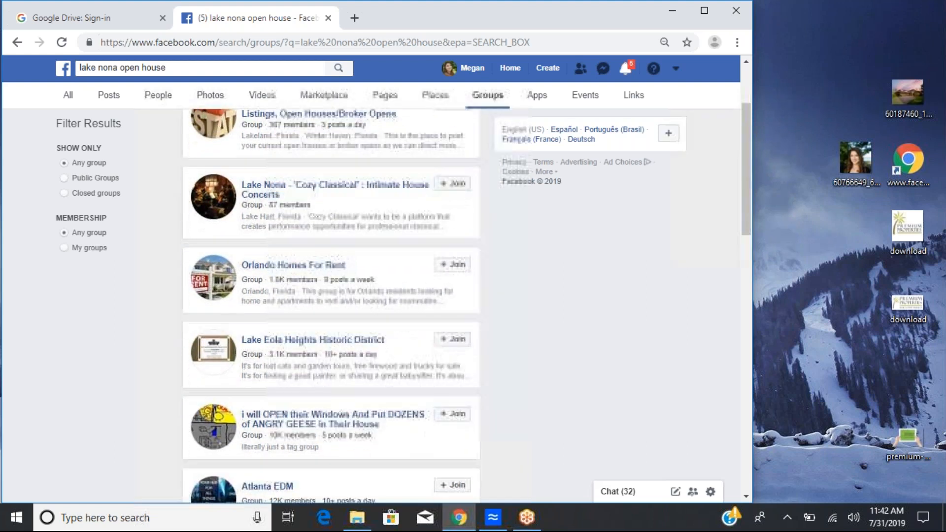
{"action": "scroll", "coordinate": [345, 414], "scroll_direction": "up", "scroll_amount": 3}
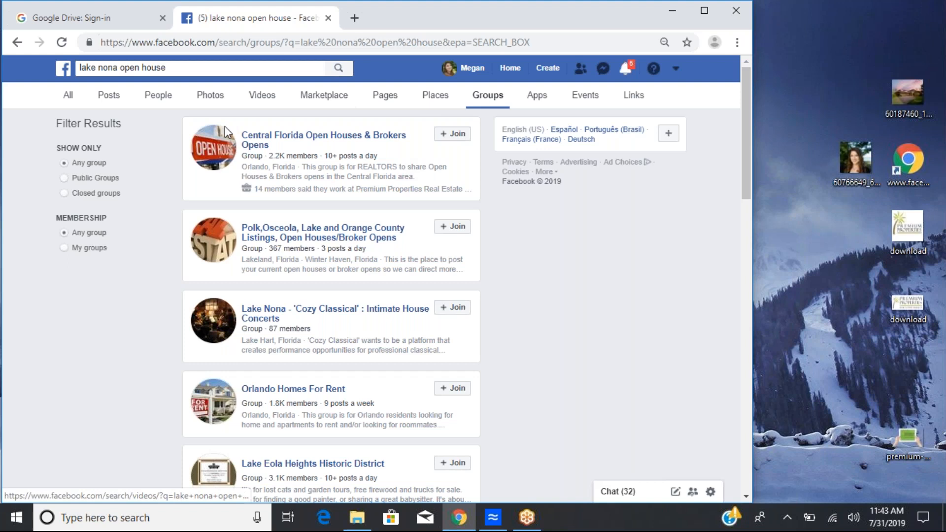
{"action": "left_click", "coordinate": [449, 137]}
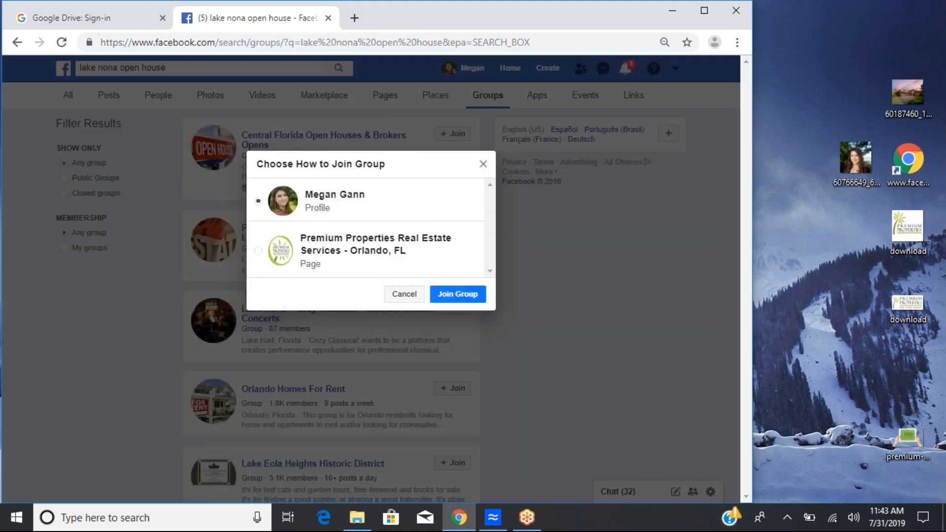
{"action": "left_click", "coordinate": [462, 297]}
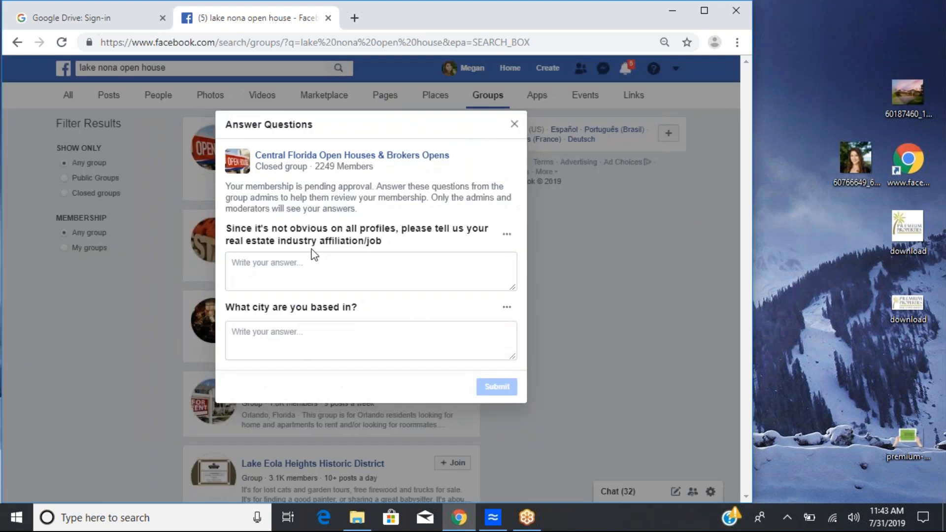
Step: Close the group's membership questions without answering and exit the dialog
{"action": "left_click_drag", "start_coordinate": [231, 228], "coordinate": [386, 245]}
{"action": "left_click", "coordinate": [386, 245]}
{"action": "left_click", "coordinate": [327, 340]}
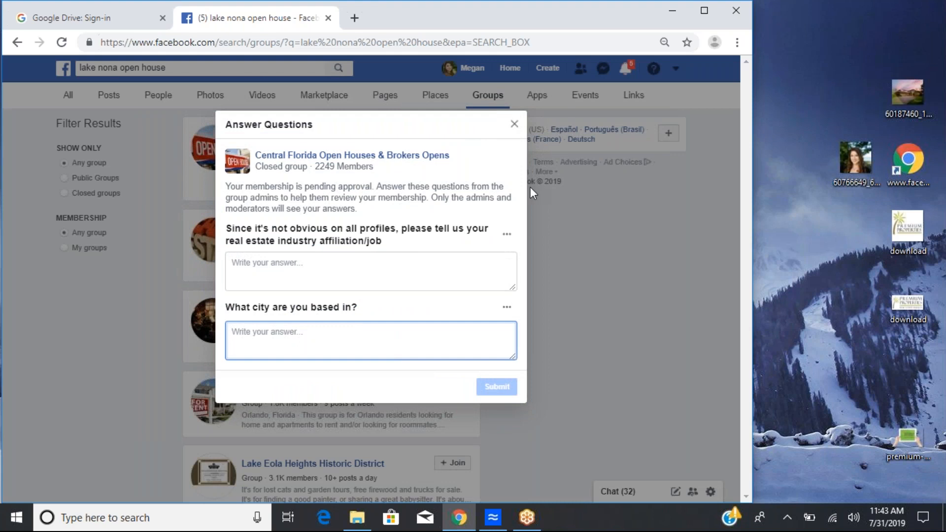
{"action": "left_click", "coordinate": [514, 126]}
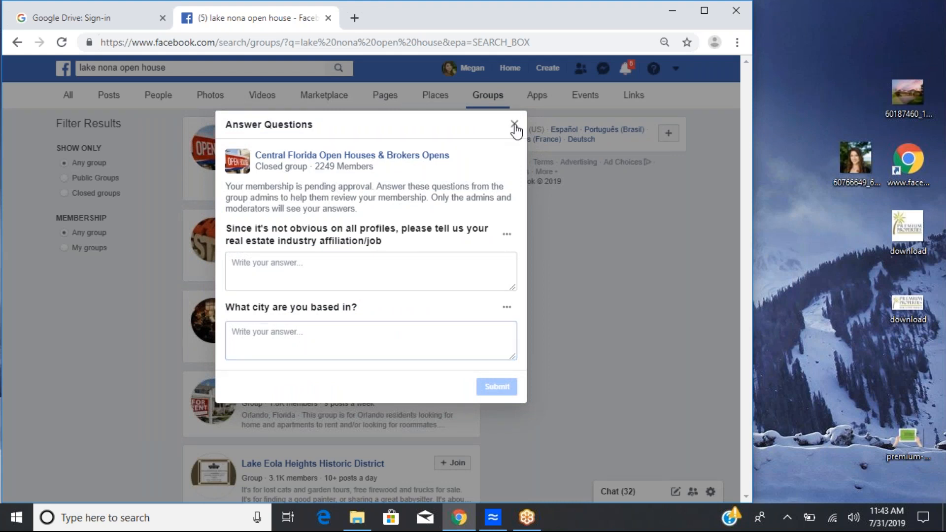
{"action": "left_click", "coordinate": [514, 127]}
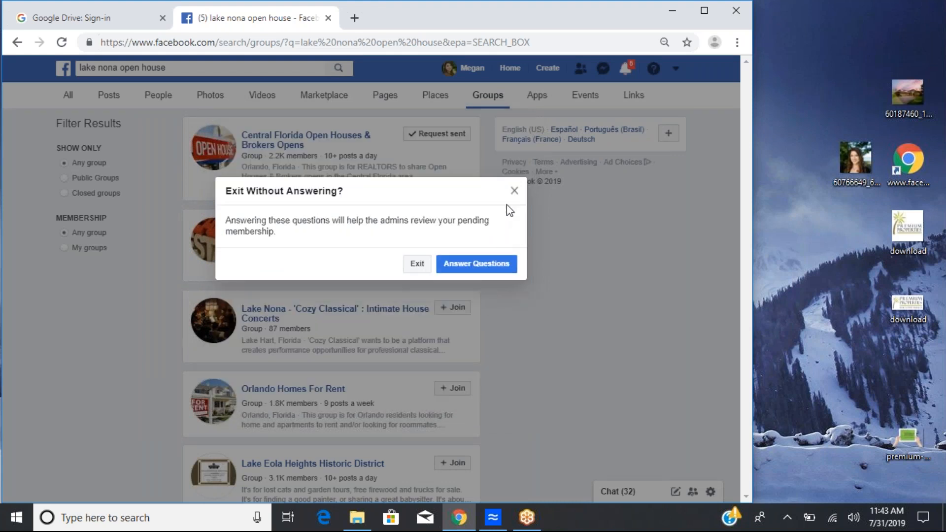
{"action": "left_click", "coordinate": [514, 191]}
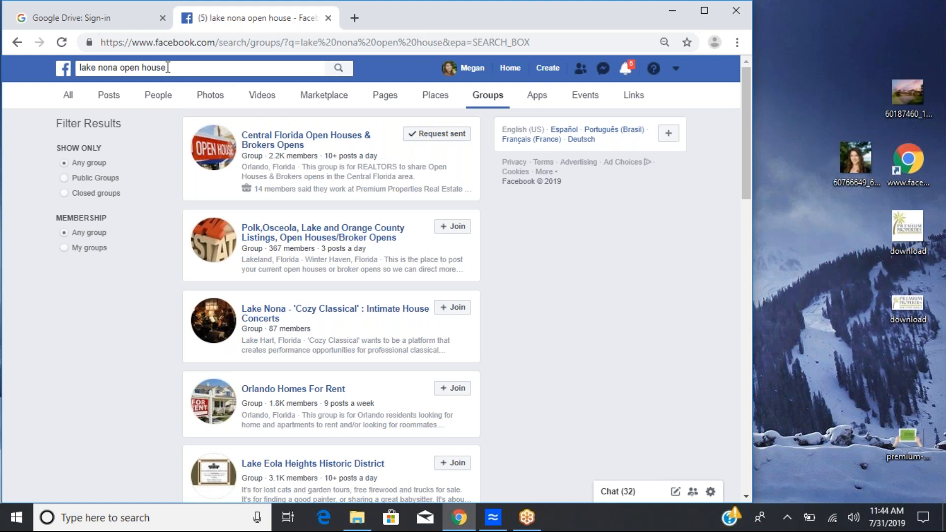
Step: Switch to the Megan The Realtor business page from the account menu
{"action": "left_click", "coordinate": [675, 68]}
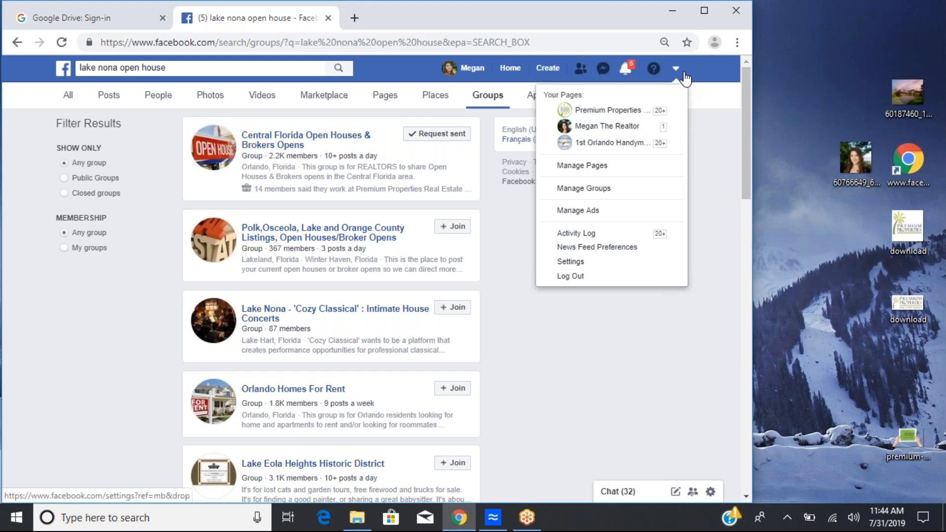
{"action": "left_click", "coordinate": [641, 132]}
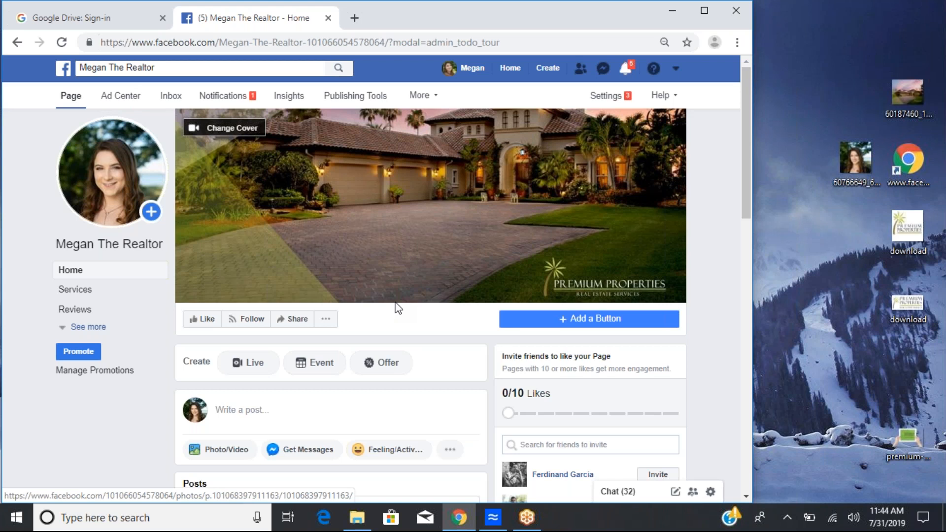
Step: Open Ads Manager and select the personal ad account
{"action": "left_click", "coordinate": [677, 71]}
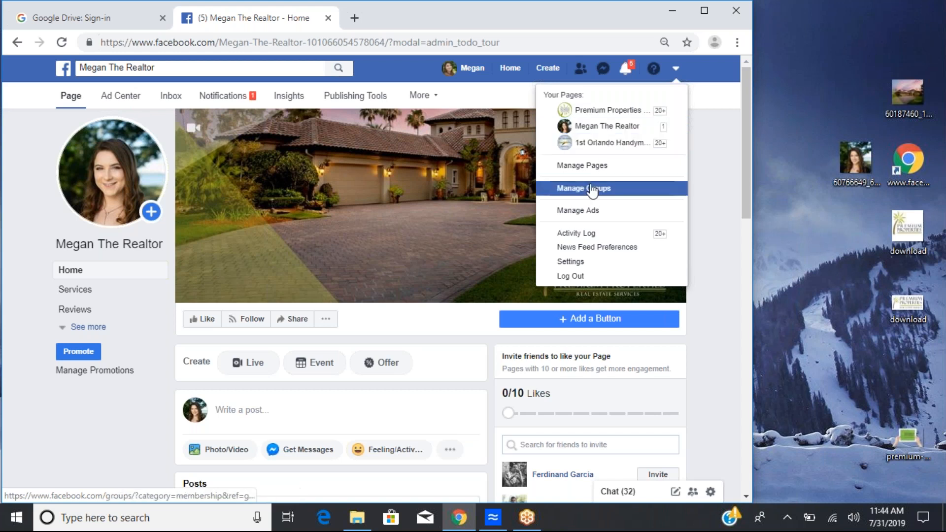
{"action": "left_click", "coordinate": [599, 211]}
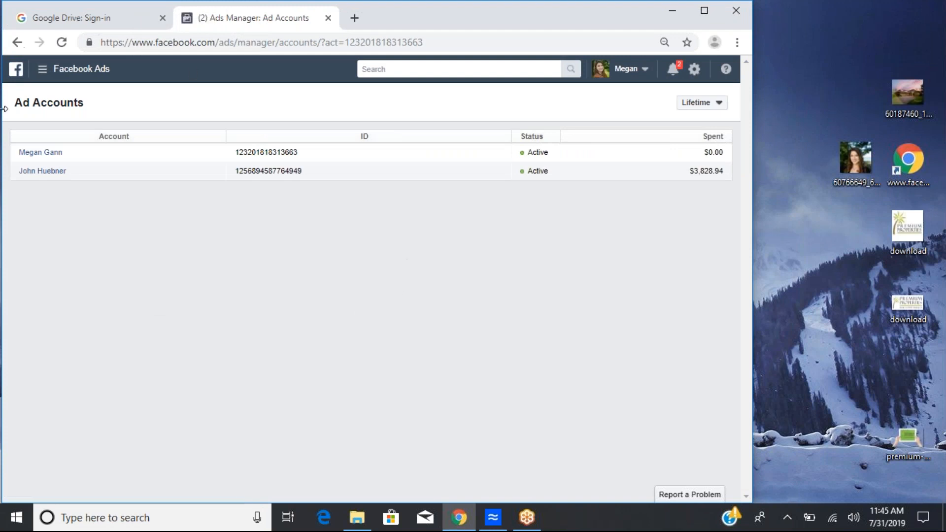
{"action": "left_click", "coordinate": [42, 154]}
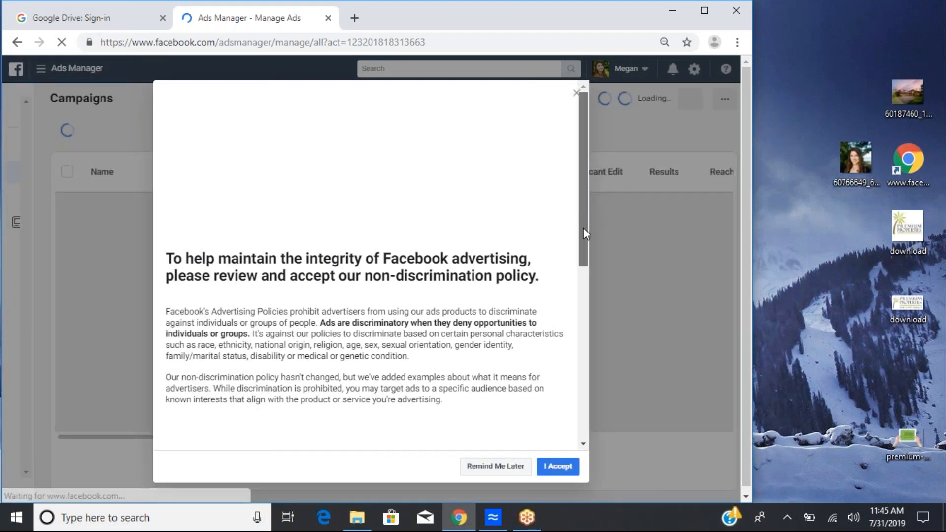
Step: Dismiss the Ads Manager tour, read through and accept the non-discrimination advertising policy
{"action": "scroll", "coordinate": [583, 233], "scroll_direction": "down", "scroll_amount": 1}
{"action": "scroll", "coordinate": [581, 261], "scroll_direction": "down", "scroll_amount": 1}
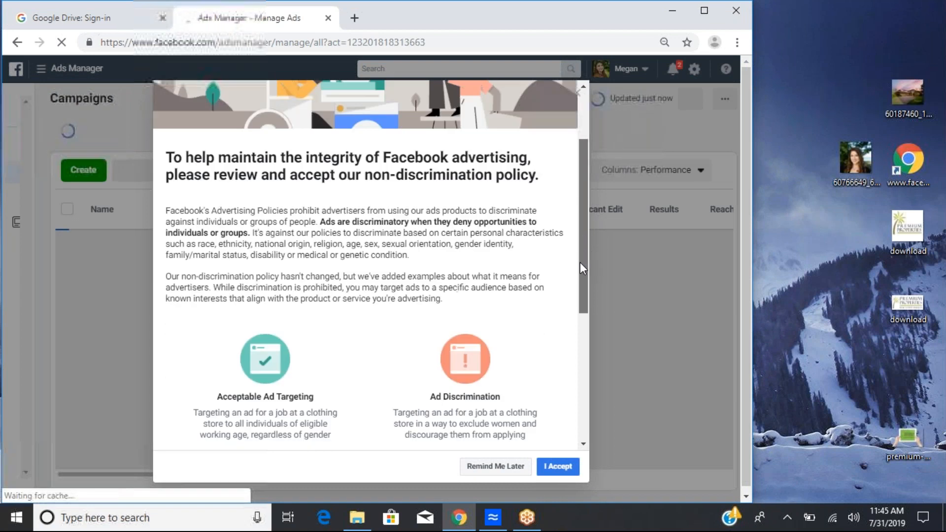
{"action": "scroll", "coordinate": [580, 265], "scroll_direction": "down", "scroll_amount": 1}
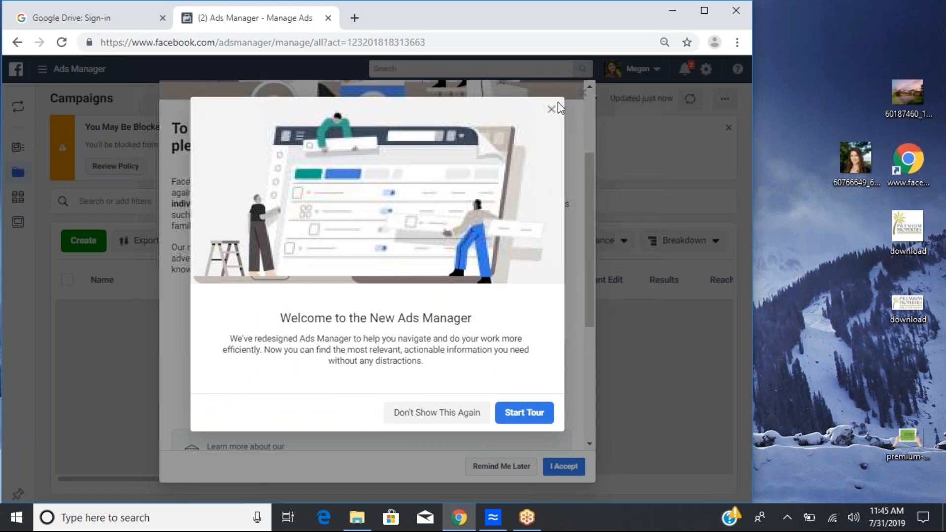
{"action": "left_click", "coordinate": [552, 110]}
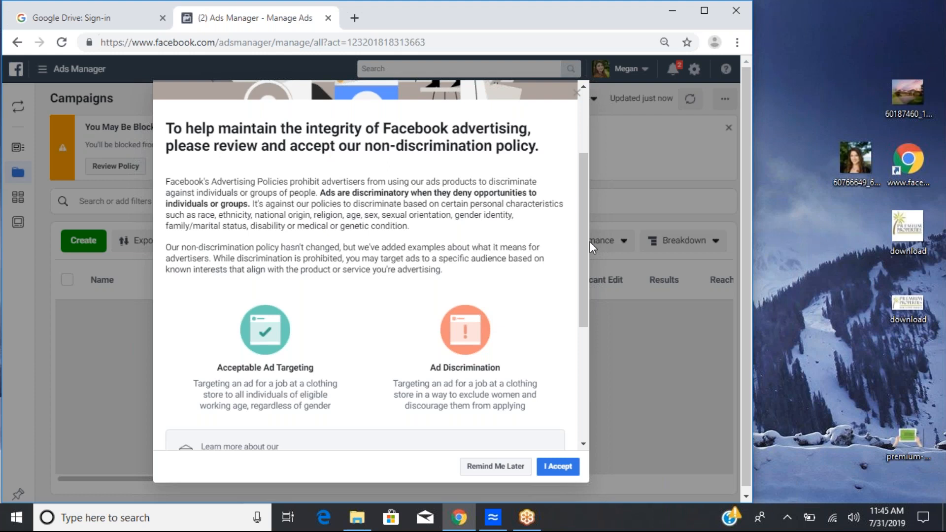
{"action": "left_click_drag", "start_coordinate": [585, 244], "coordinate": [584, 267]}
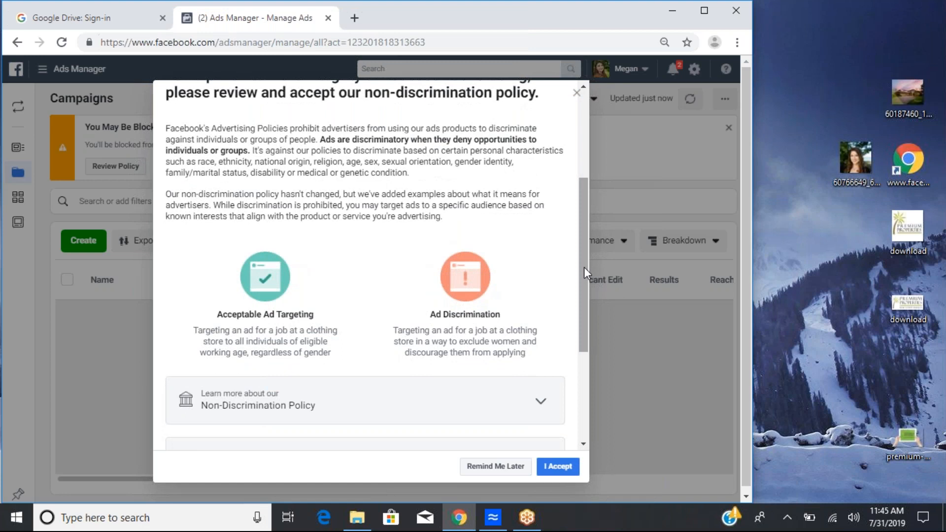
{"action": "left_click_drag", "start_coordinate": [584, 267], "coordinate": [584, 285]}
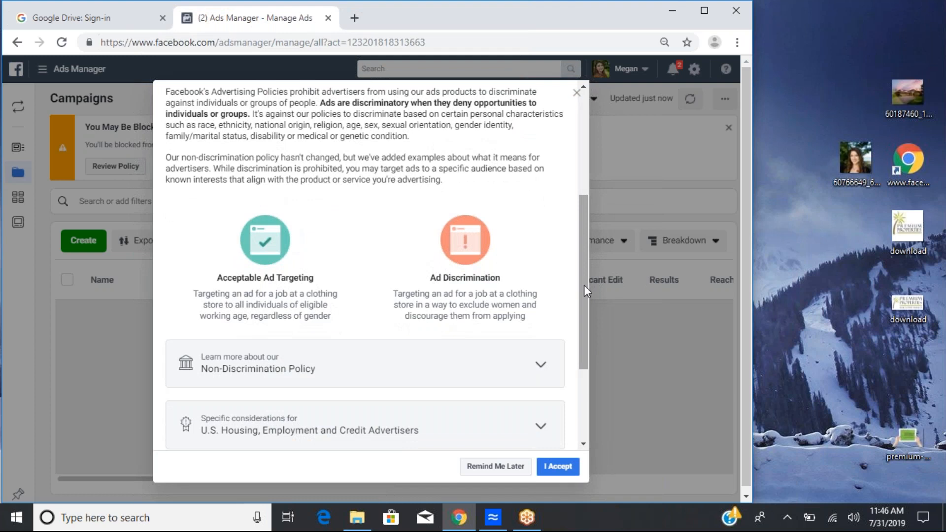
{"action": "left_click_drag", "start_coordinate": [584, 285], "coordinate": [580, 336]}
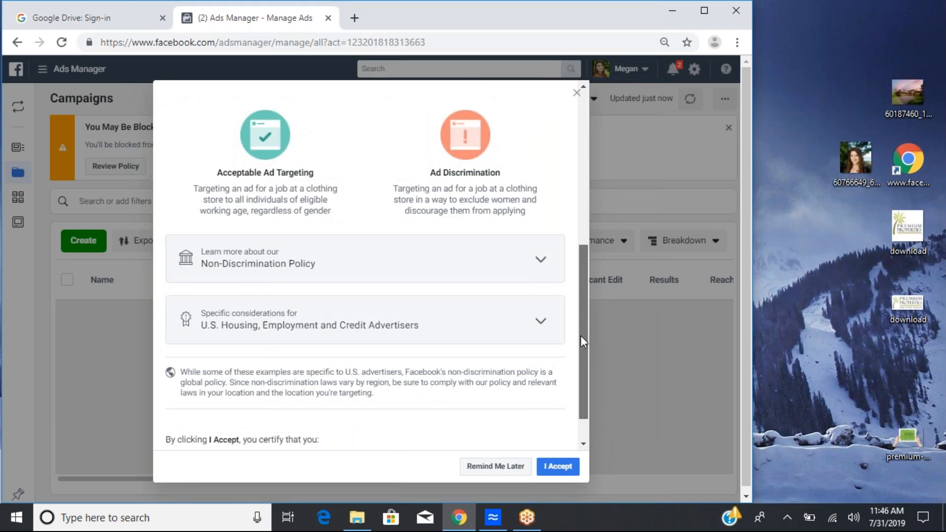
{"action": "left_click", "coordinate": [541, 473]}
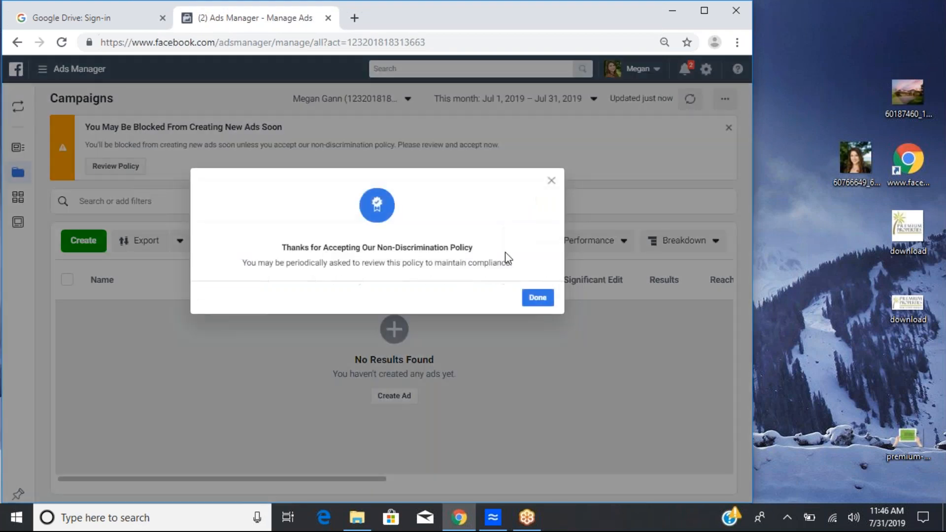
{"action": "left_click", "coordinate": [532, 301]}
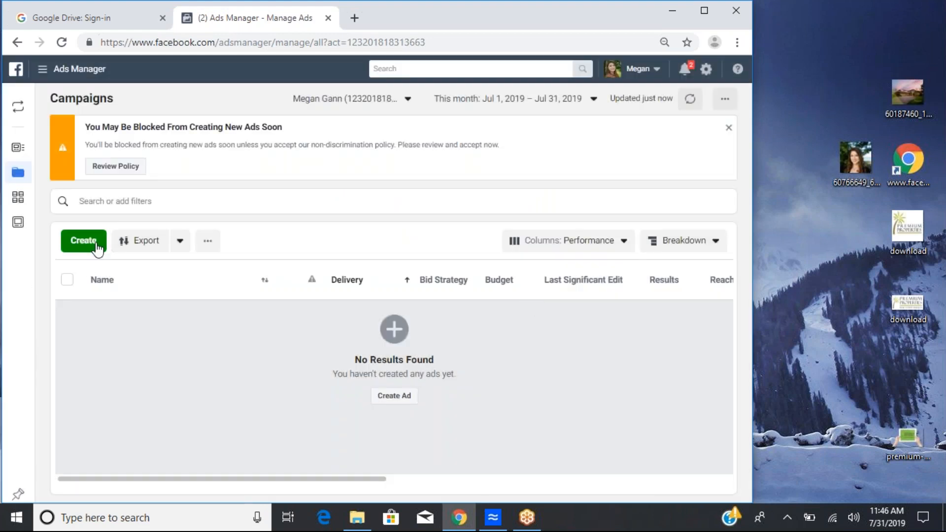
Step: Create a new campaign with the Lead generation objective and proceed to ad account setup
{"action": "left_click", "coordinate": [94, 243]}
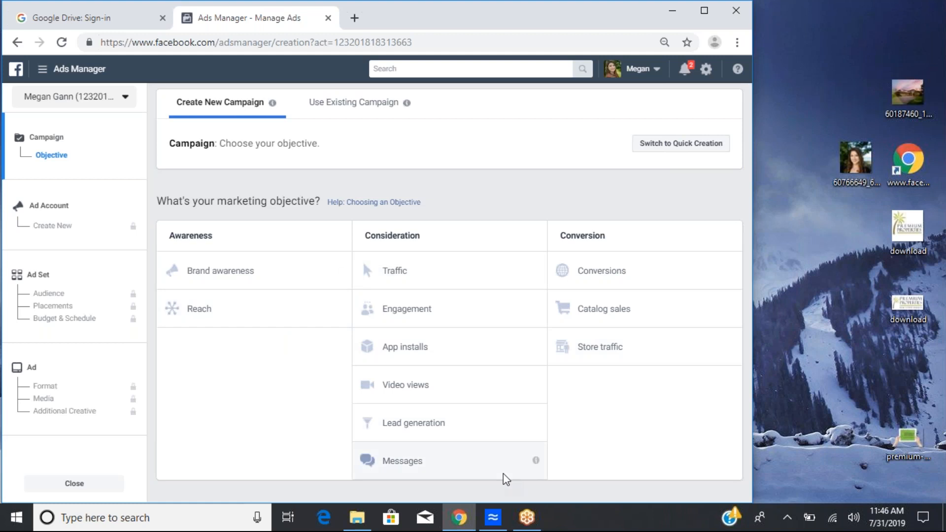
{"action": "left_click", "coordinate": [430, 423]}
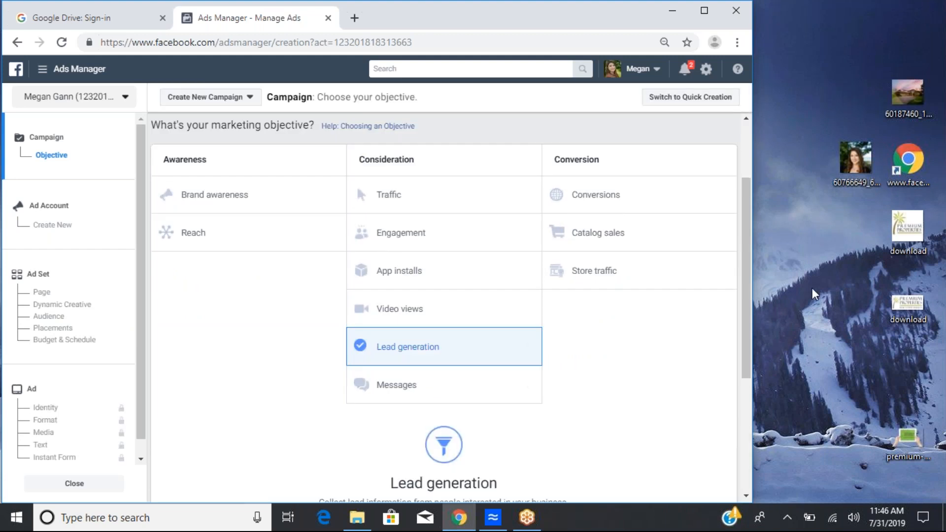
{"action": "left_click_drag", "start_coordinate": [746, 291], "coordinate": [744, 324]}
{"action": "left_click_drag", "start_coordinate": [745, 373], "coordinate": [743, 439]}
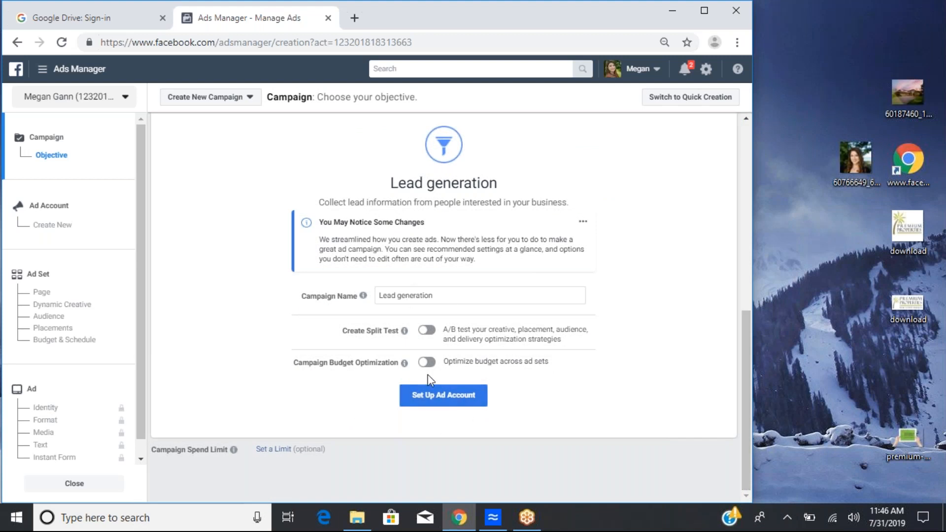
{"action": "left_click", "coordinate": [436, 394]}
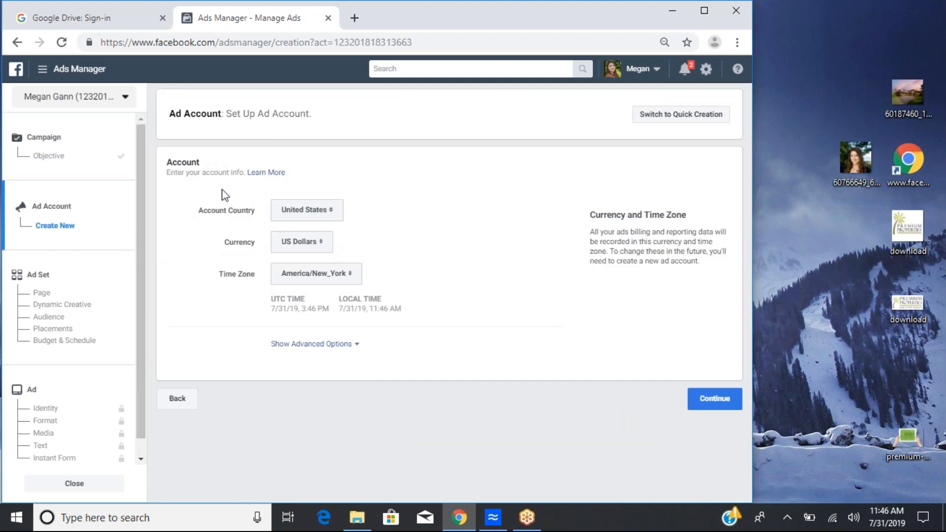
Step: Keep United States as account country and America/New_York as time zone, then continue the ad account setup
{"action": "left_click", "coordinate": [332, 209]}
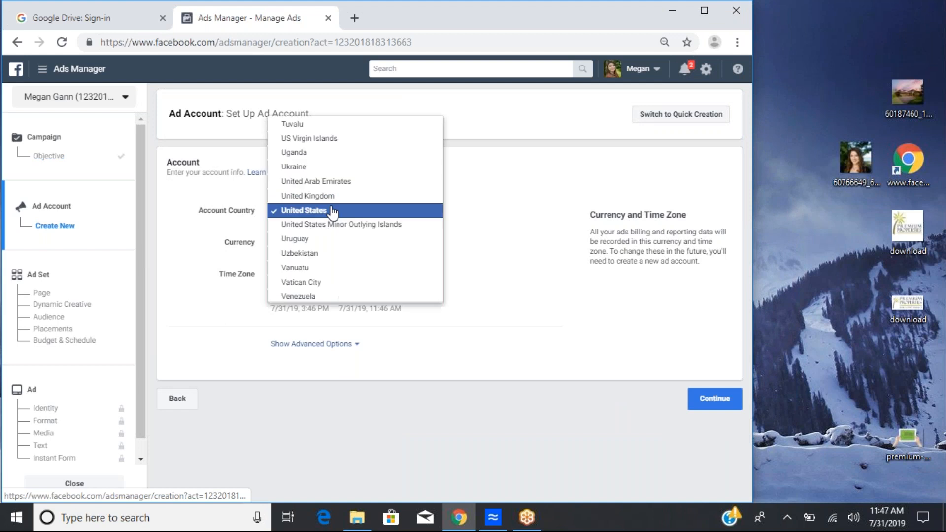
{"action": "left_click", "coordinate": [566, 249]}
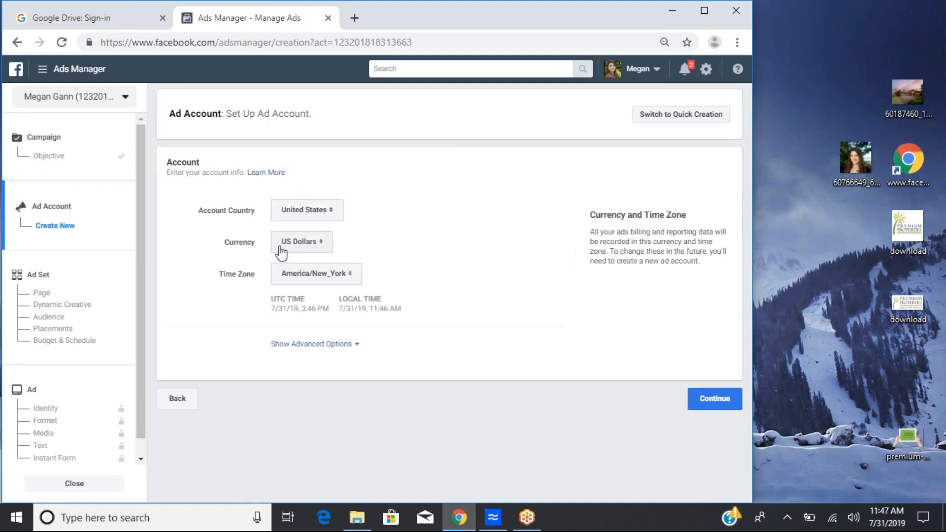
{"action": "left_click", "coordinate": [353, 278]}
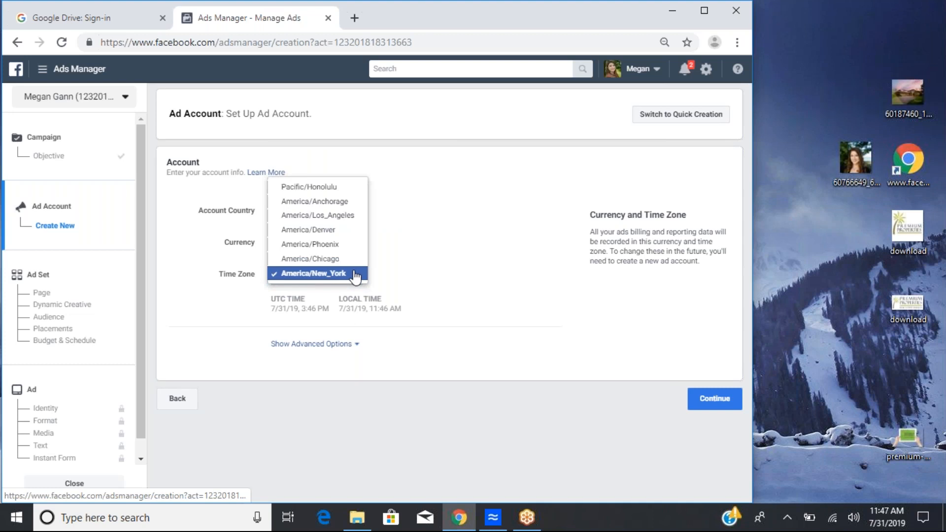
{"action": "left_click", "coordinate": [530, 247]}
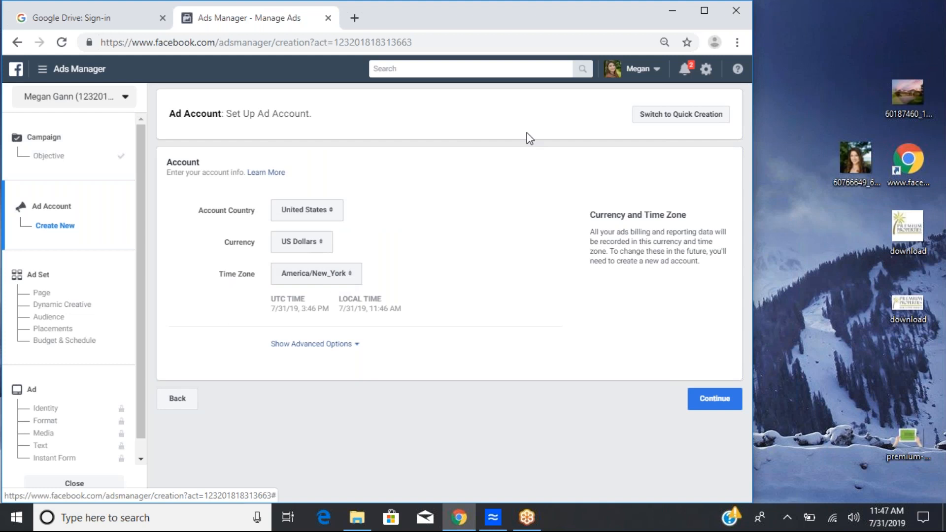
{"action": "left_click", "coordinate": [694, 402]}
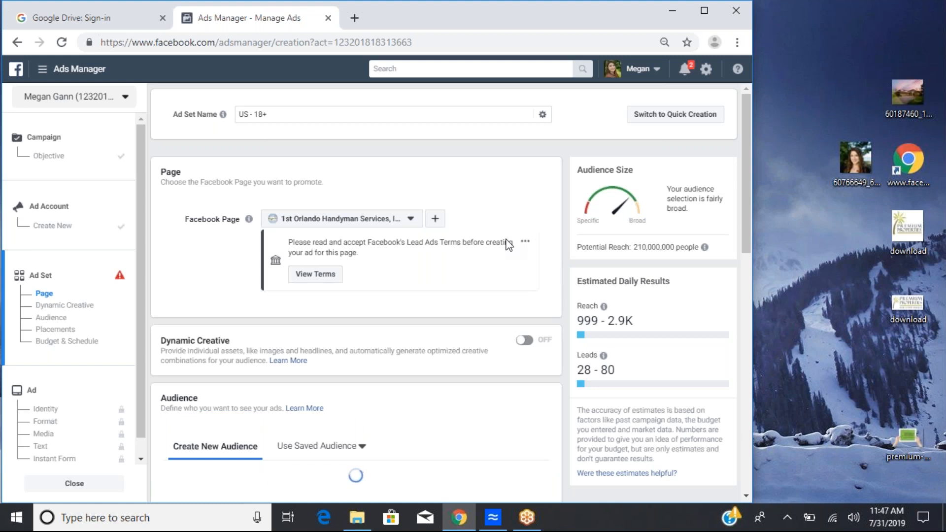
Step: Rename the ad set as Family Home
{"action": "scroll", "coordinate": [509, 244], "scroll_direction": "down", "scroll_amount": 2}
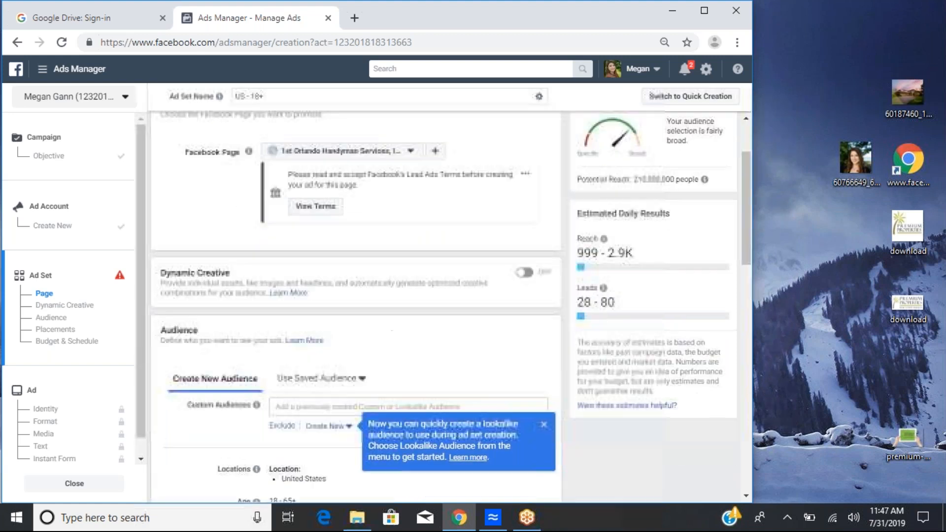
{"action": "scroll", "coordinate": [380, 186], "scroll_direction": "up", "scroll_amount": 2}
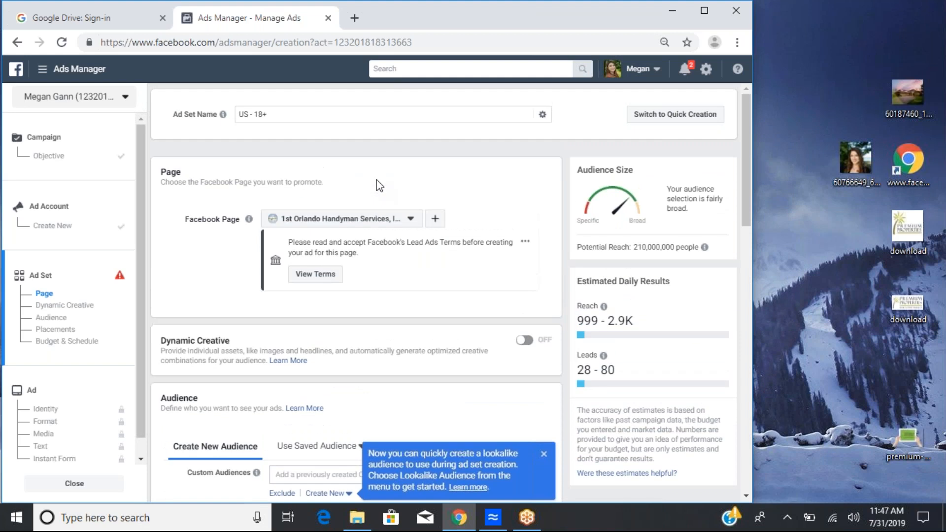
{"action": "left_click_drag", "start_coordinate": [379, 114], "coordinate": [185, 101]}
{"action": "key", "text": "BackSpace"}
{"action": "type", "text": "Open House"}
{"action": "key", "text": "BackSpace"}
{"action": "key", "text": "BackSpace"}
{"action": "key", "text": "BackSpace"}
{"action": "key", "text": "BackSpace"}
{"action": "key", "text": "BackSpace"}
{"action": "key", "text": "BackSpace"}
{"action": "key", "text": "BackSpace"}
{"action": "key", "text": "BackSpace"}
{"action": "key", "text": "BackSpace"}
{"action": "key", "text": "BackSpace"}
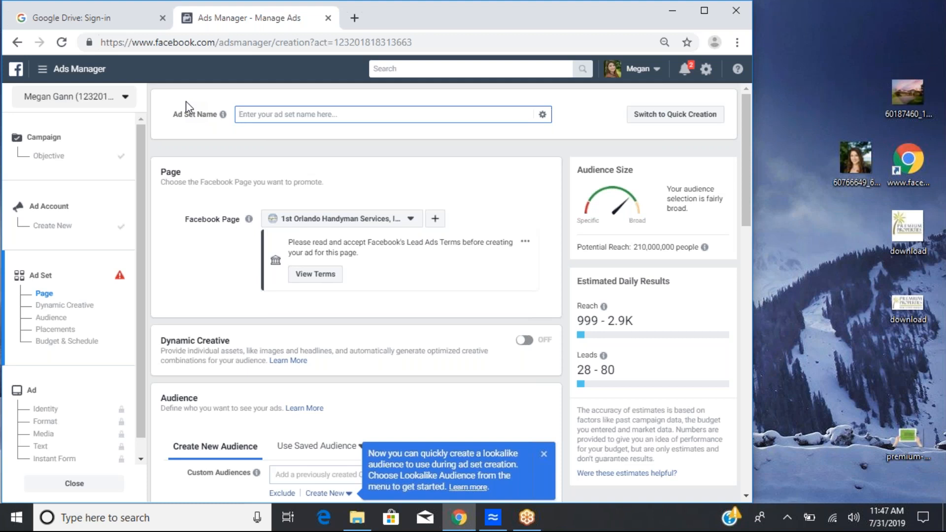
{"action": "mouse_move", "coordinate": [288, 116]}
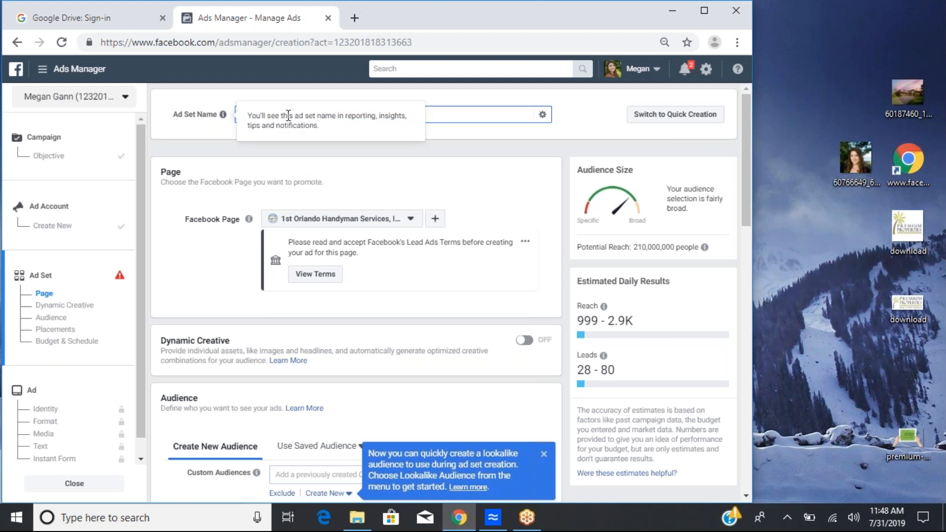
{"action": "type", "text": "Famil"}
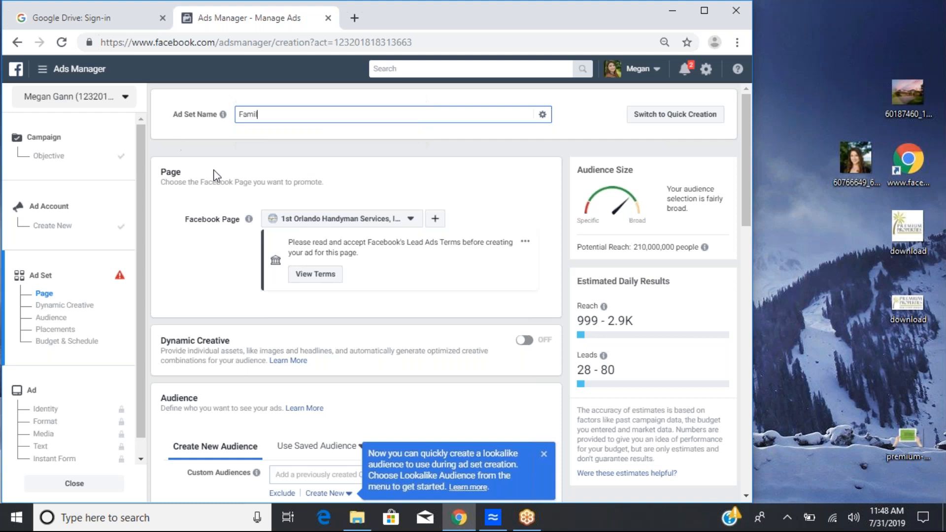
{"action": "type", "text": "y Home"}
Step: Choose Megan The Realtor as the Facebook Page the ad set promotes
{"action": "scroll", "coordinate": [513, 197], "scroll_direction": "down", "scroll_amount": 2}
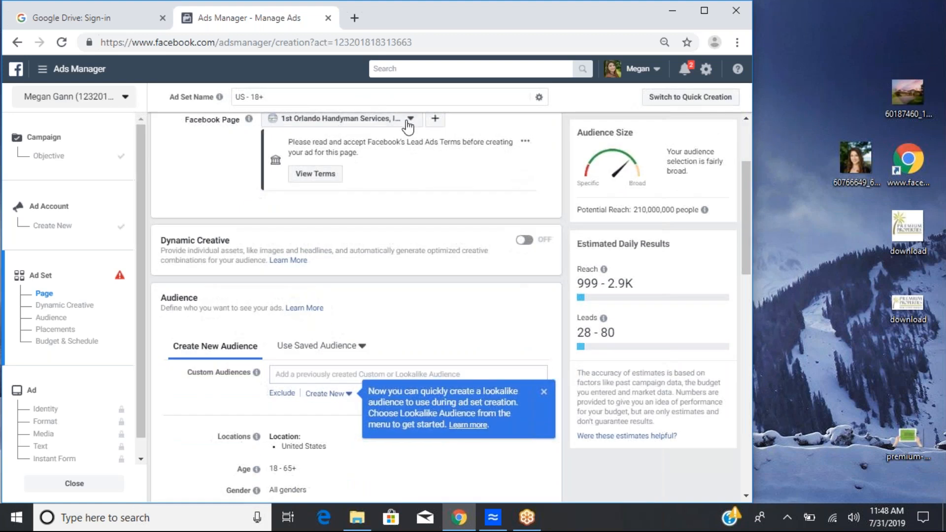
{"action": "left_click", "coordinate": [411, 119]}
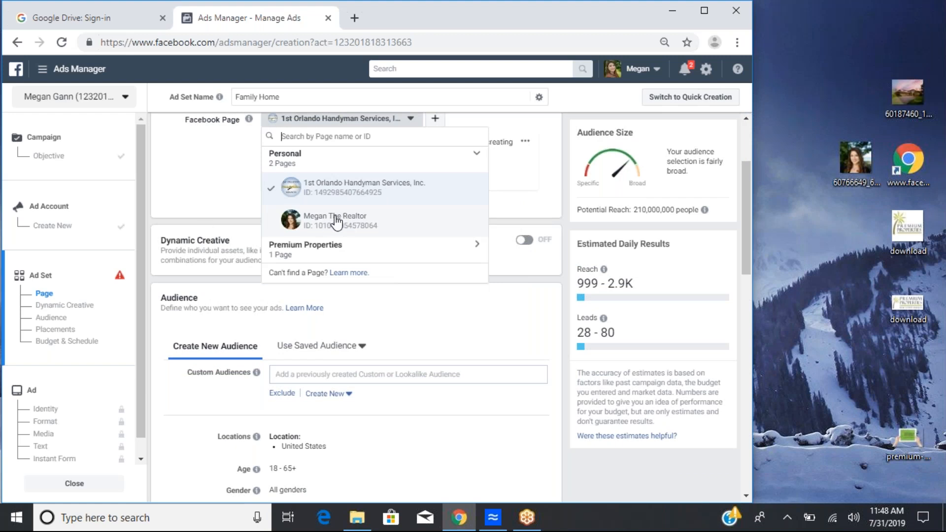
{"action": "left_click", "coordinate": [292, 224]}
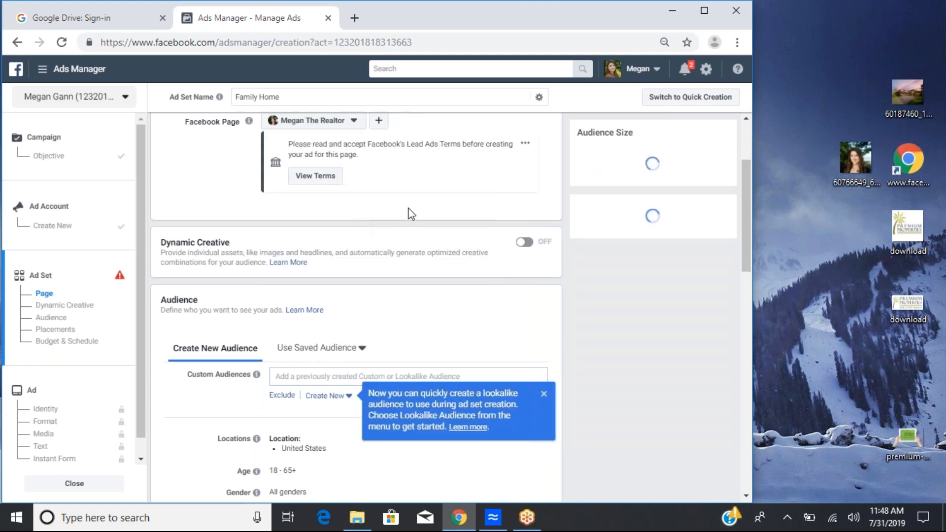
Step: Browse the custom audience options in the ad set's audience section
{"action": "scroll", "coordinate": [408, 213], "scroll_direction": "down", "scroll_amount": 4}
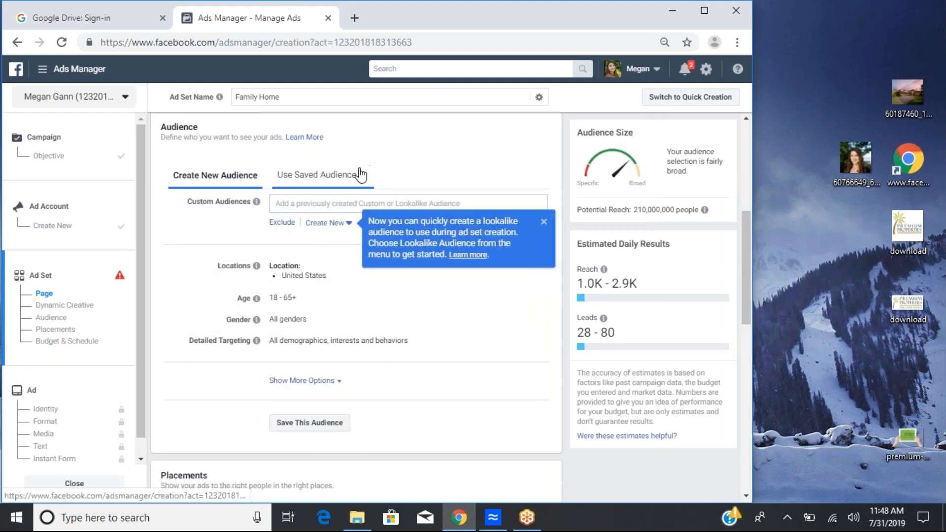
{"action": "left_click", "coordinate": [278, 203]}
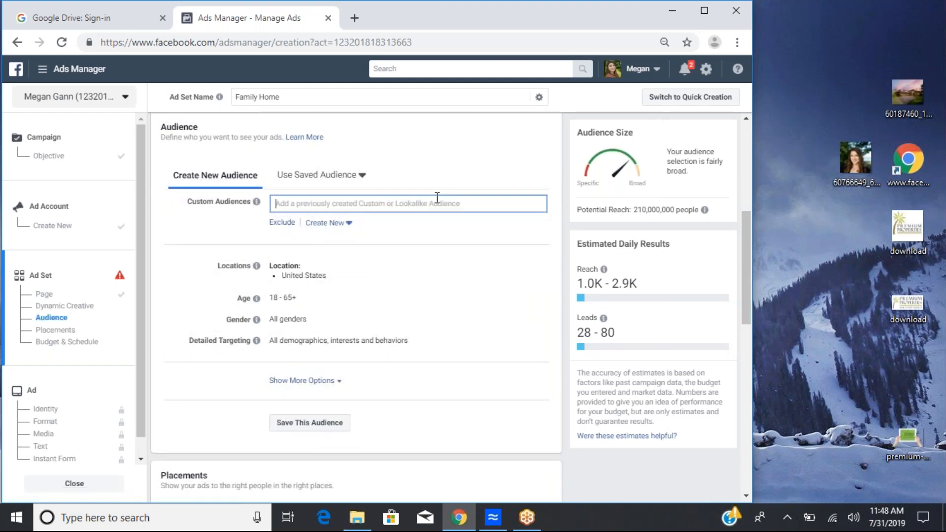
{"action": "left_click", "coordinate": [437, 198]}
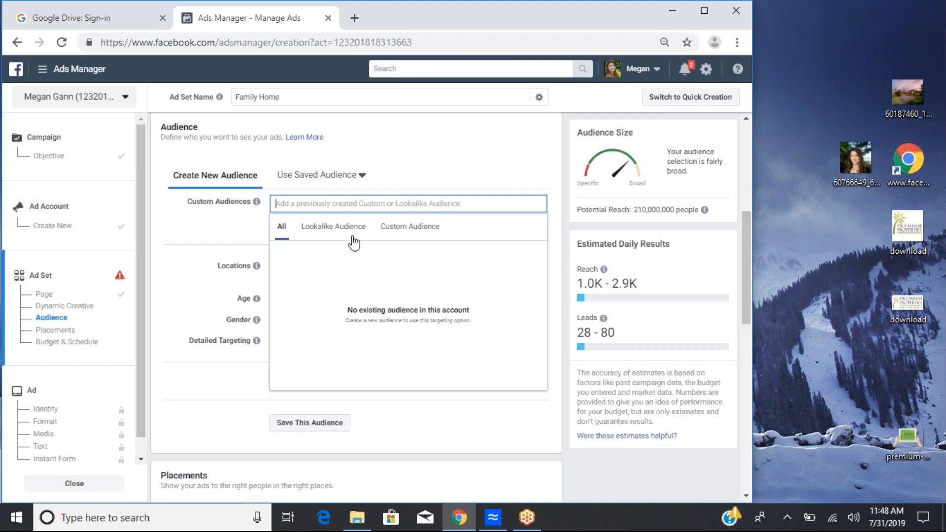
{"action": "left_click", "coordinate": [339, 229]}
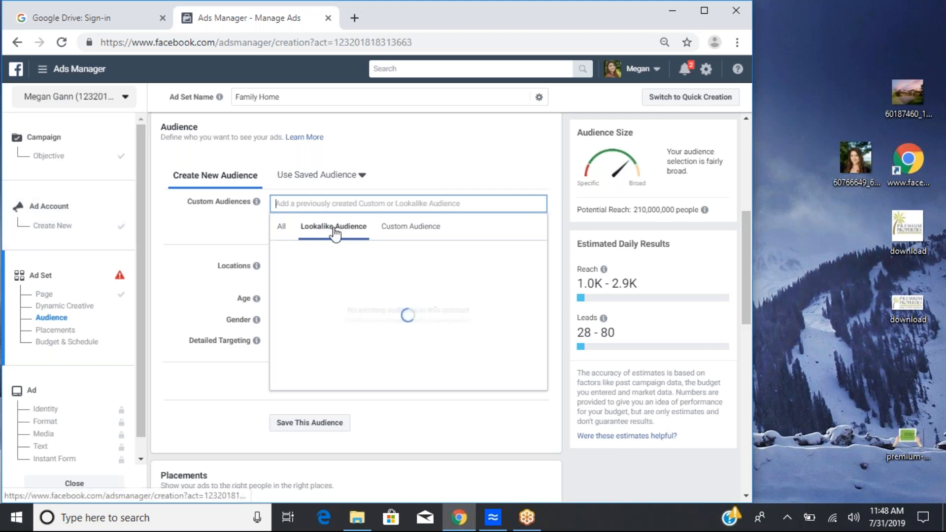
{"action": "left_click", "coordinate": [411, 230]}
{"action": "left_click", "coordinate": [281, 227]}
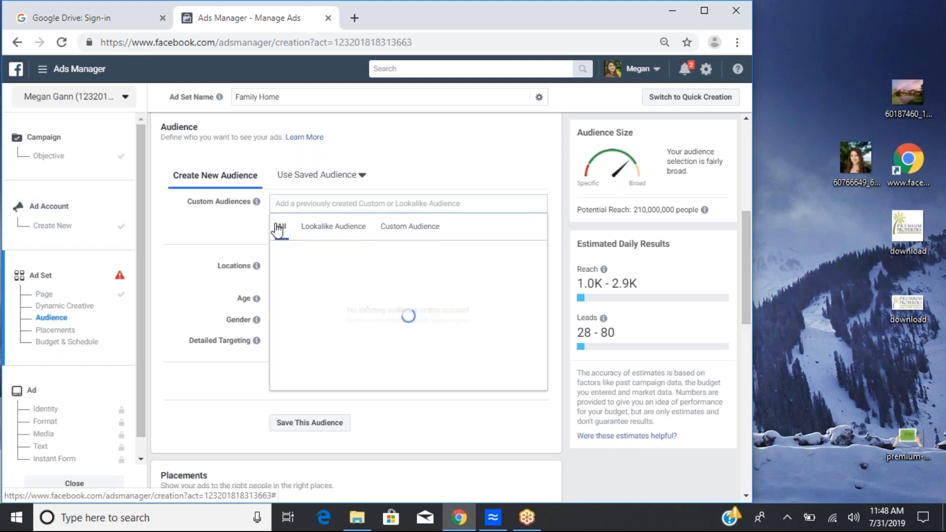
Step: Look through the custom and saved audience options in the ad set's audience section
{"action": "left_click", "coordinate": [215, 214]}
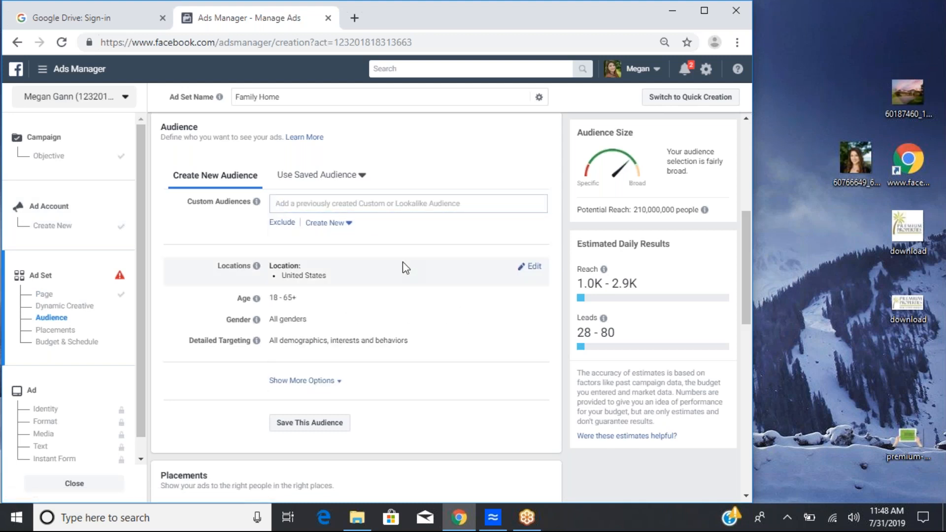
{"action": "scroll", "coordinate": [403, 262], "scroll_direction": "down", "scroll_amount": 1}
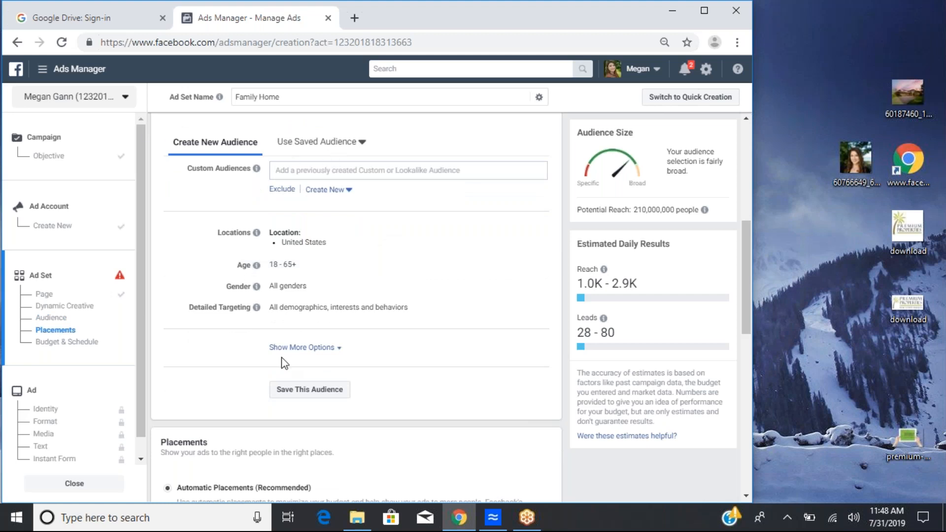
{"action": "left_click", "coordinate": [343, 145]}
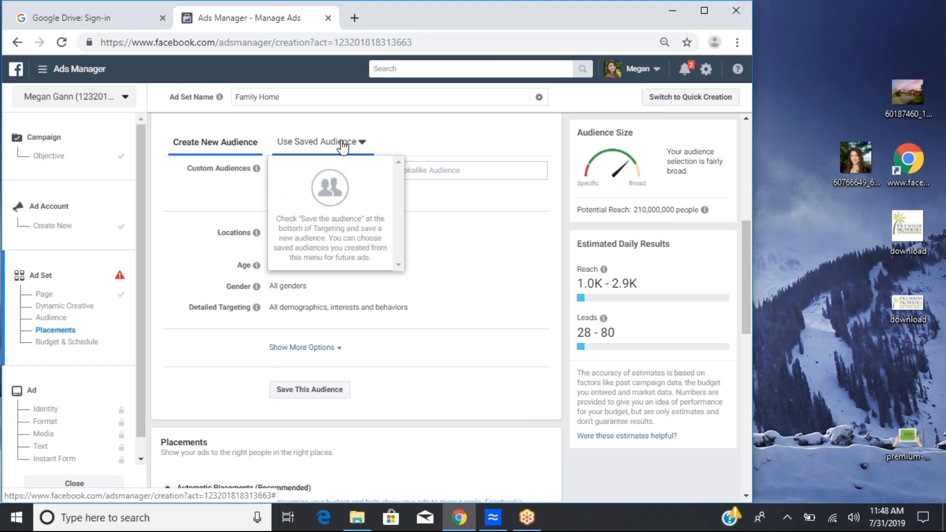
{"action": "left_click", "coordinate": [200, 179]}
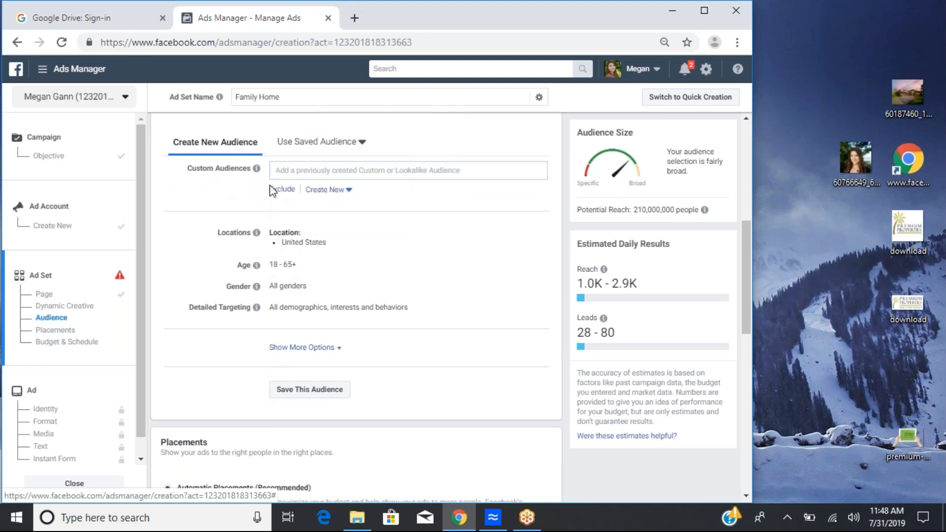
{"action": "left_click", "coordinate": [404, 177]}
{"action": "left_click", "coordinate": [221, 229]}
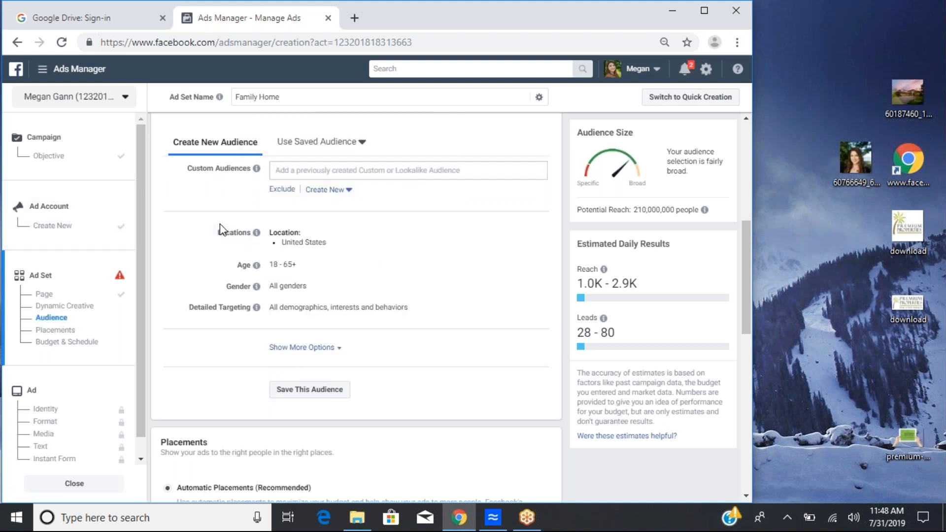
{"action": "scroll", "coordinate": [319, 269], "scroll_direction": "down", "scroll_amount": 1}
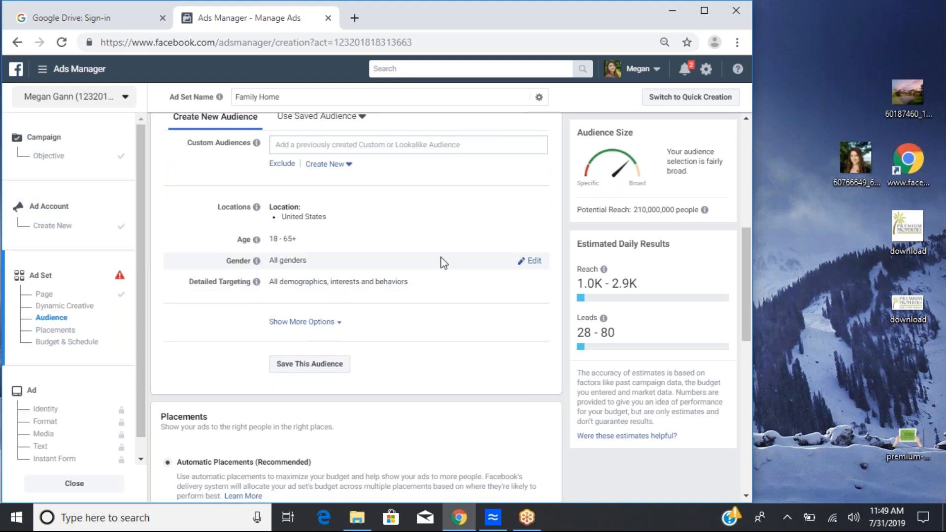
{"action": "scroll", "coordinate": [443, 262], "scroll_direction": "down", "scroll_amount": 3}
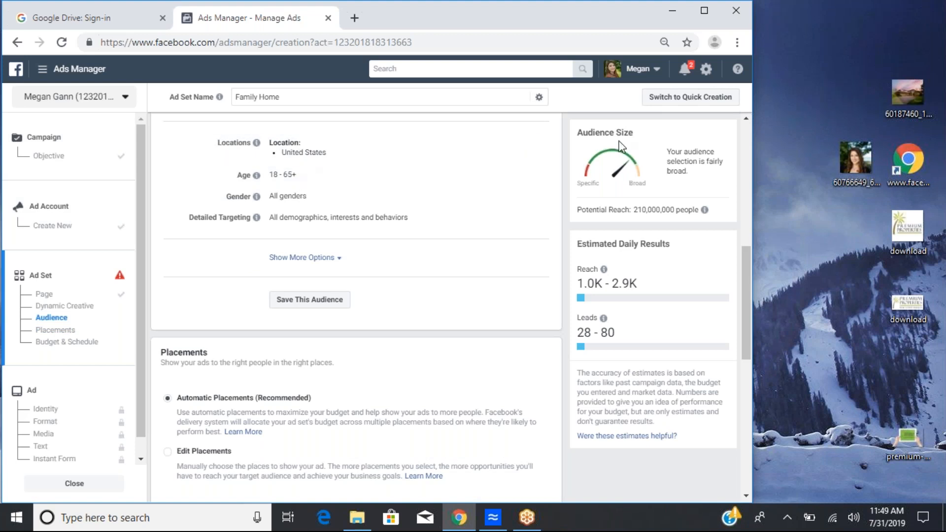
Step: Replace the audience location with Orlando, Florida
{"action": "left_click", "coordinate": [515, 144]}
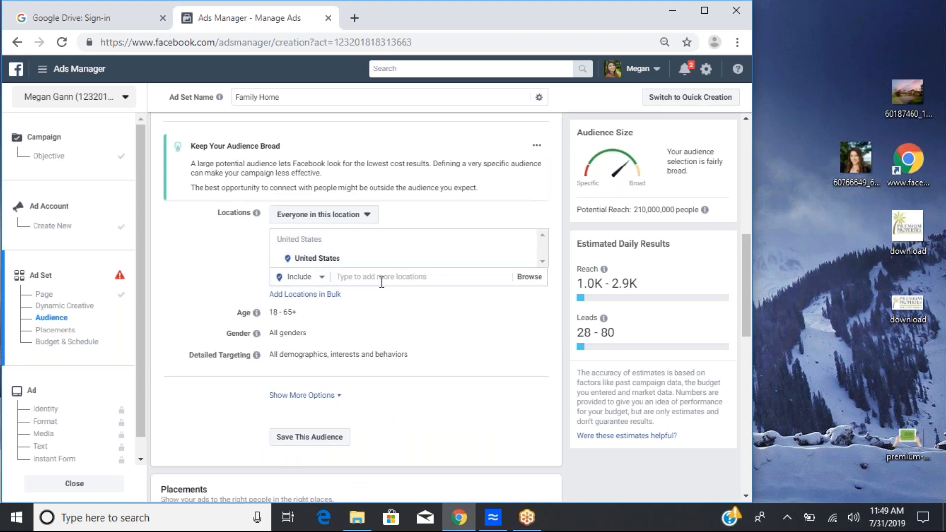
{"action": "left_click", "coordinate": [384, 279]}
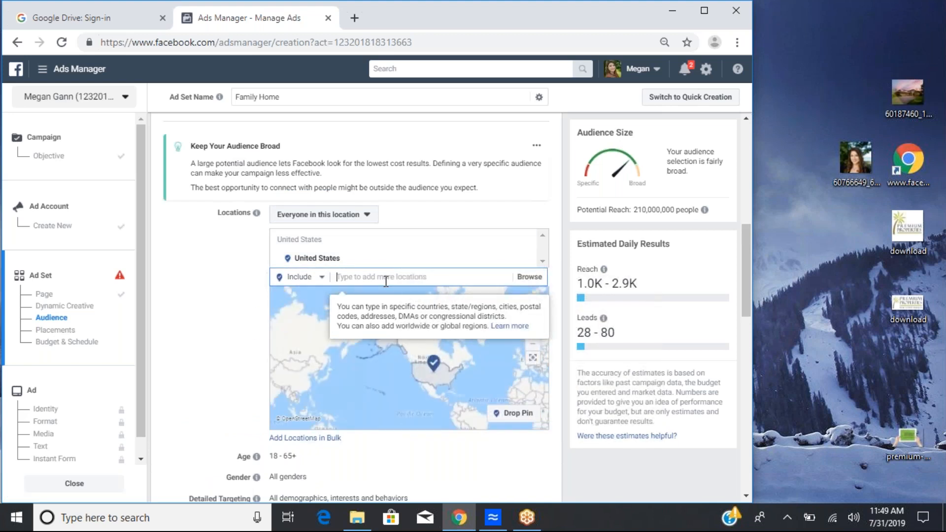
{"action": "type", "text": "orlando"}
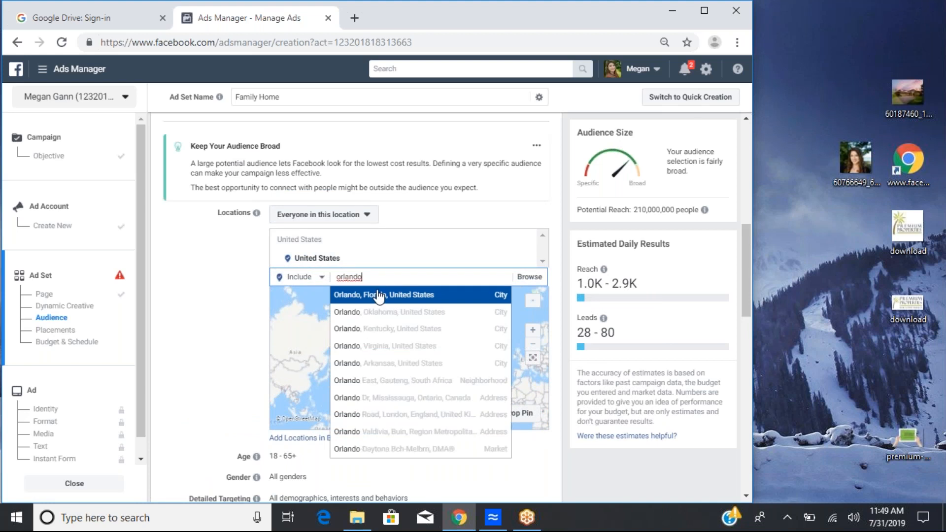
{"action": "left_click", "coordinate": [383, 295]}
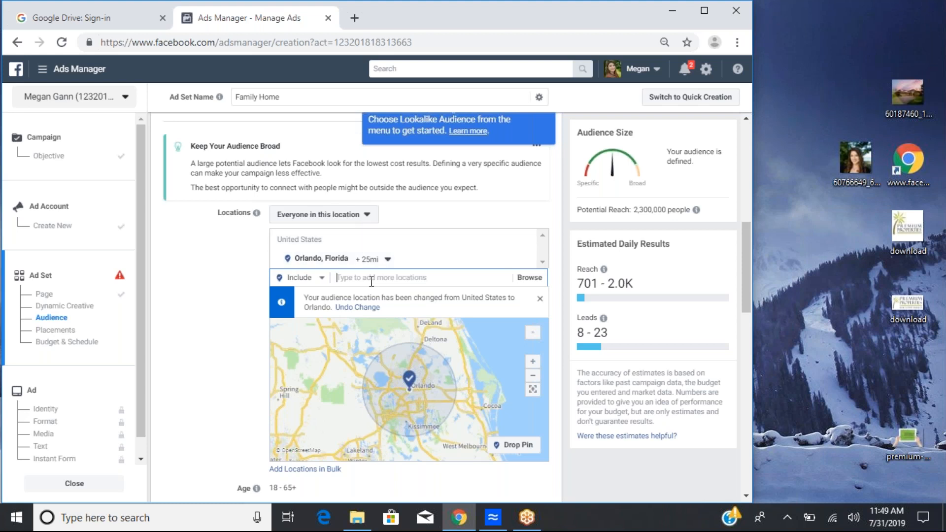
Step: Add Clermont, Florida and Cocoa Beach, Florida as further audience locations
{"action": "type", "text": "clermont"}
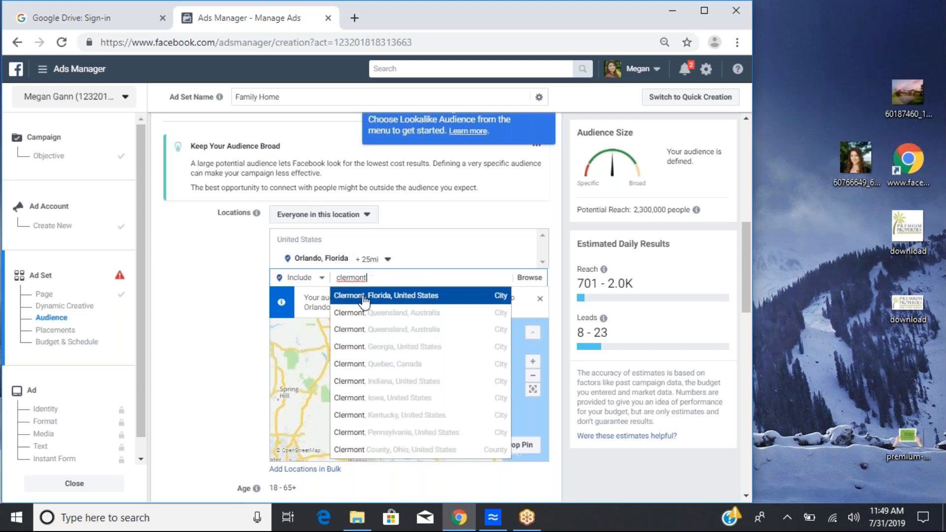
{"action": "left_click", "coordinate": [420, 295]}
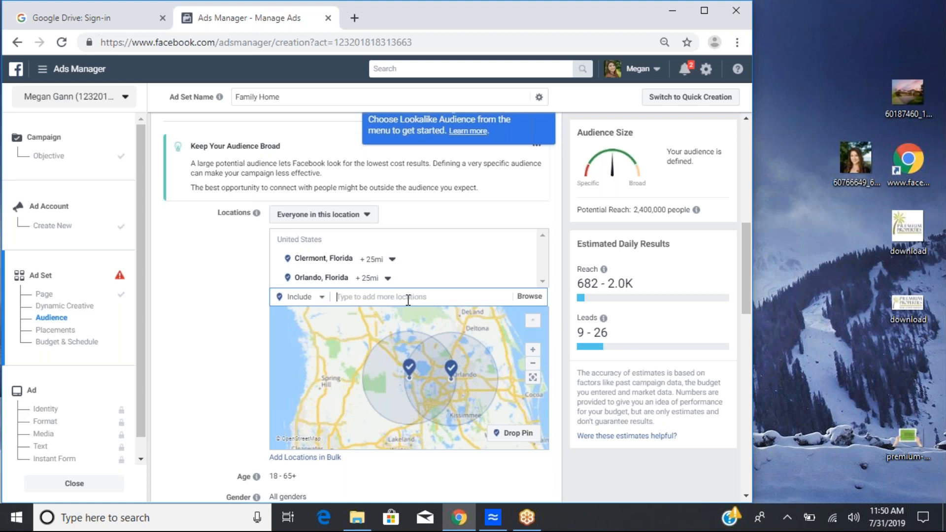
{"action": "type", "text": "coco"}
{"action": "type", "text": "a"}
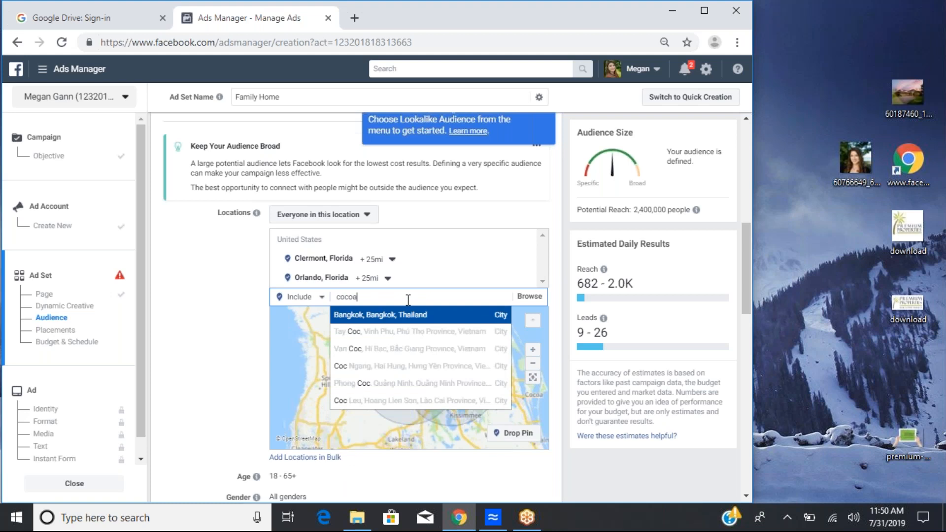
{"action": "type", "text": " beach"}
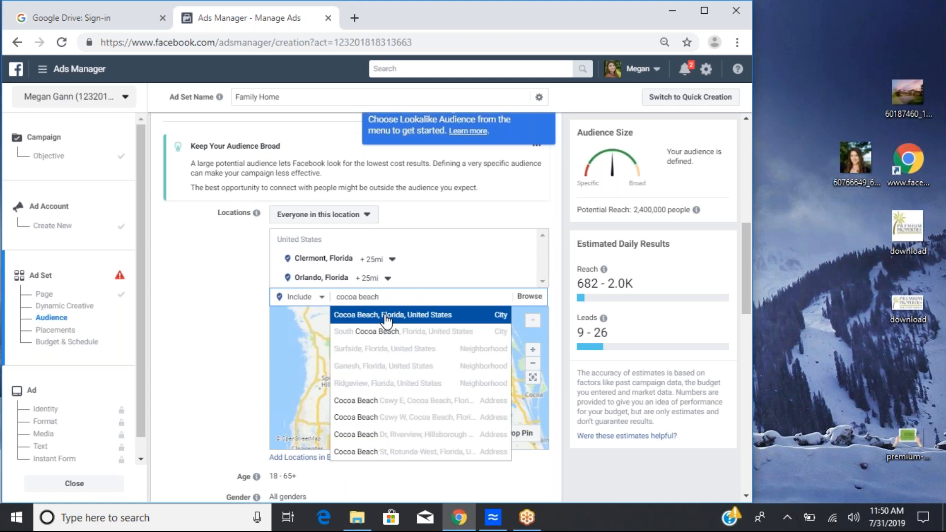
{"action": "left_click", "coordinate": [382, 324]}
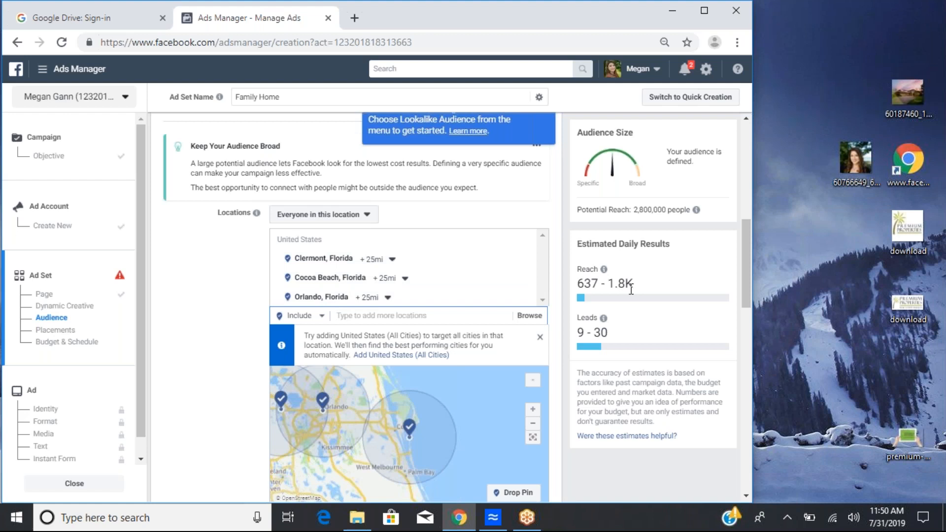
Step: Add HGTV as a detailed targeting interest
{"action": "mouse_move", "coordinate": [593, 326]}
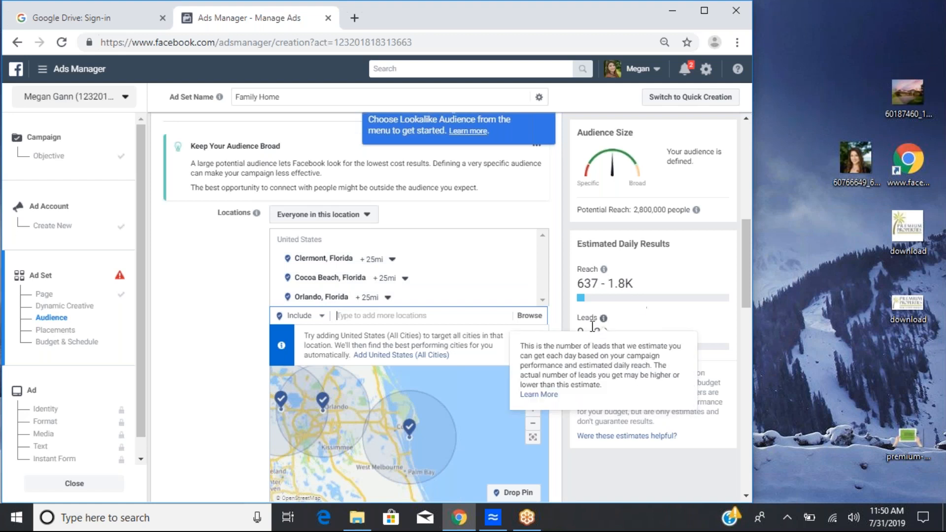
{"action": "scroll", "coordinate": [169, 356], "scroll_direction": "down", "scroll_amount": 5}
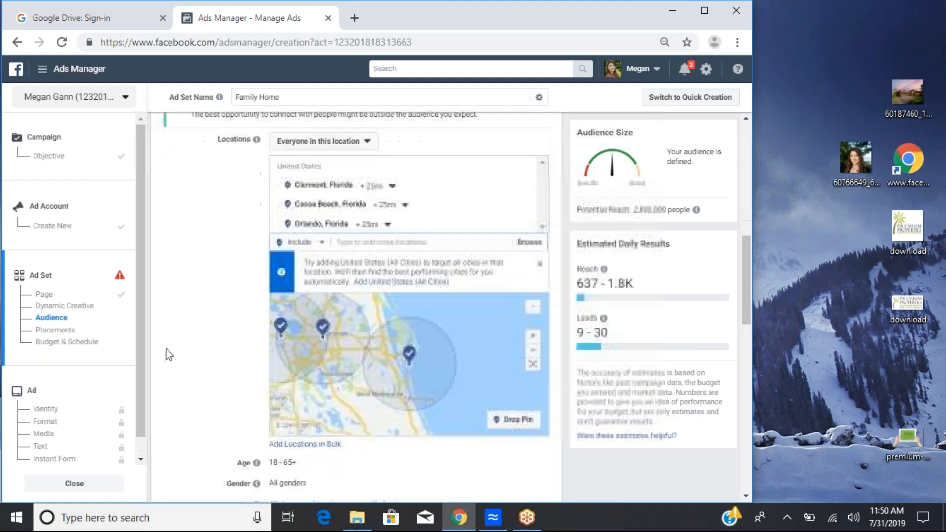
{"action": "scroll", "coordinate": [195, 329], "scroll_direction": "down", "scroll_amount": 1}
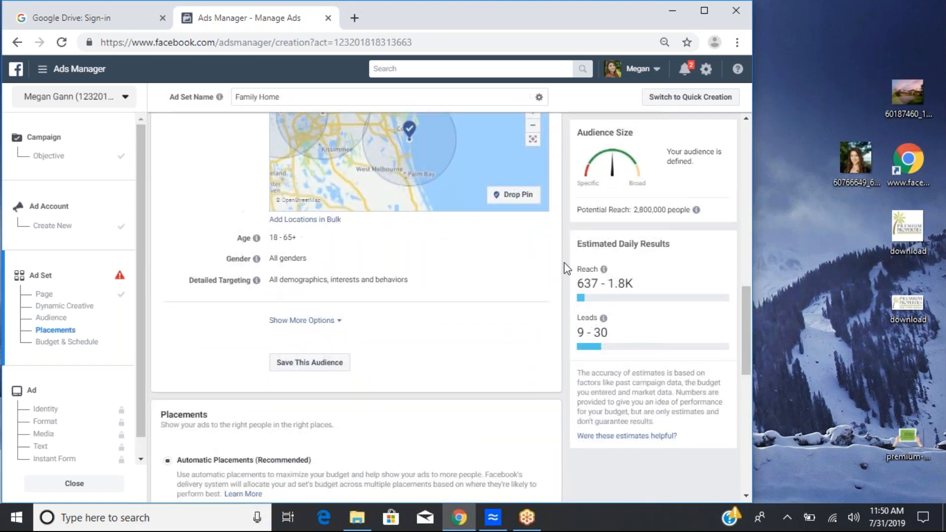
{"action": "left_click", "coordinate": [532, 285]}
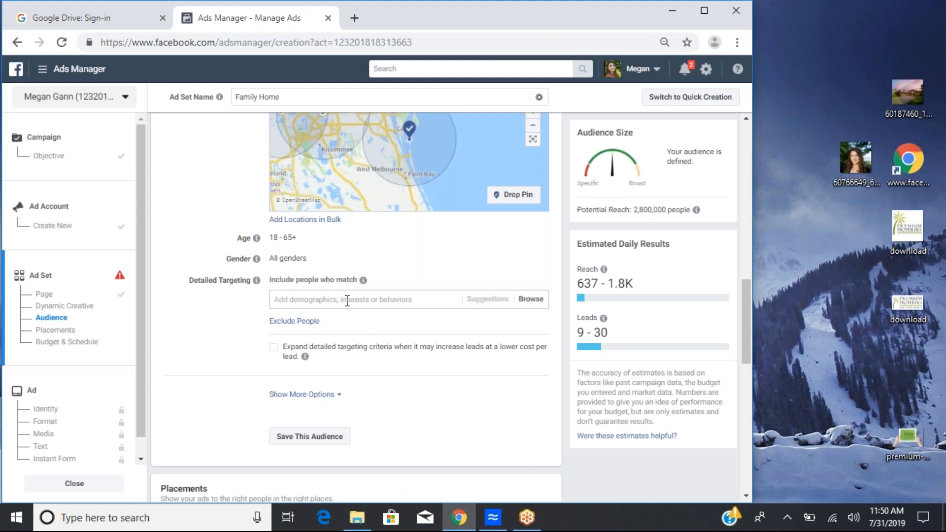
{"action": "type", "text": "hgtb"}
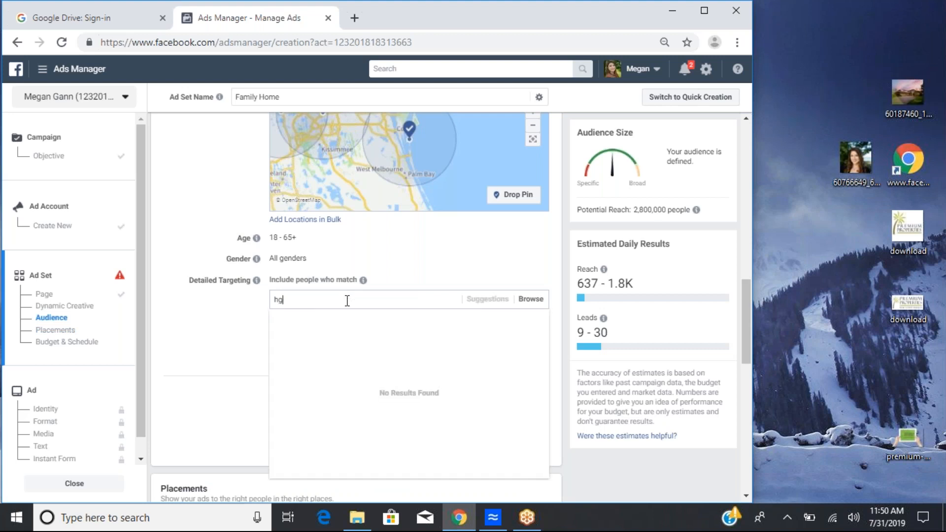
{"action": "key", "text": "BackSpace"}
{"action": "type", "text": "v"}
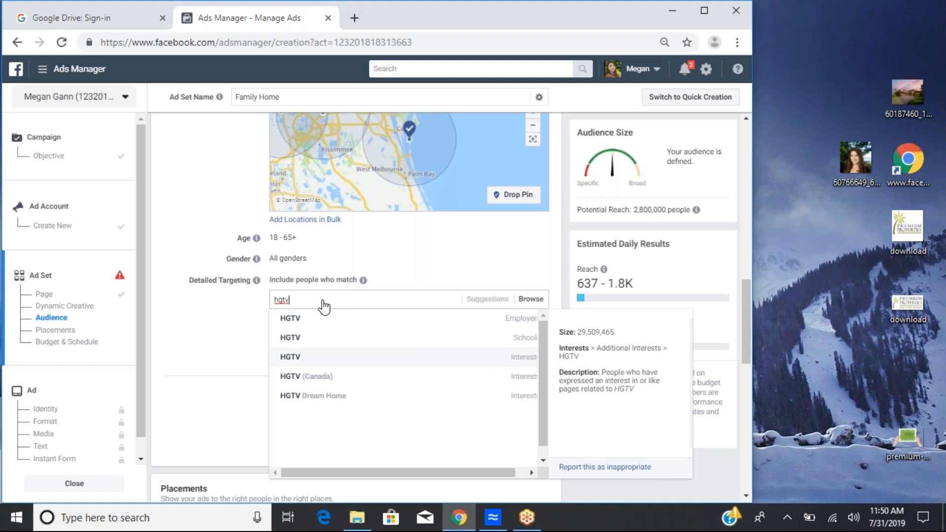
{"action": "key", "text": "Return"}
Step: Add Real estate broker and Single-family detached home as further detailed targeting interests
{"action": "left_click", "coordinate": [332, 344]}
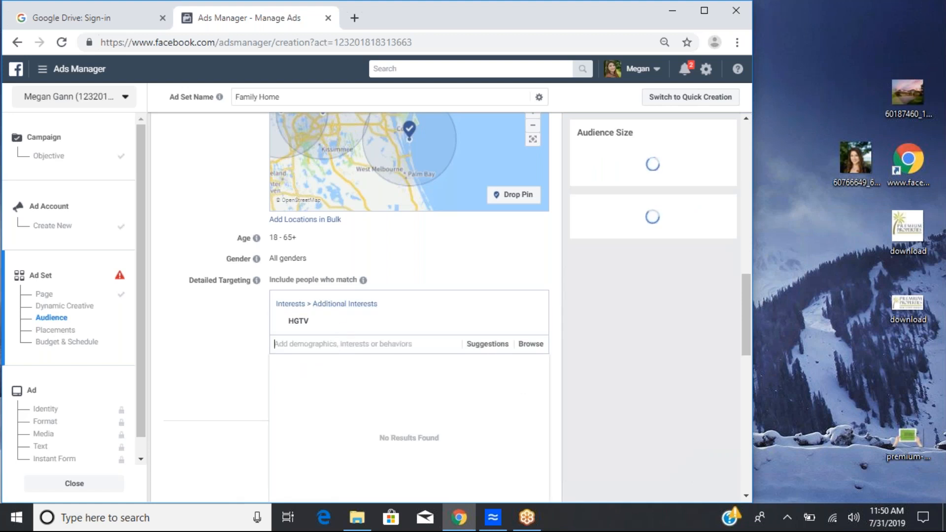
{"action": "type", "text": "realto"}
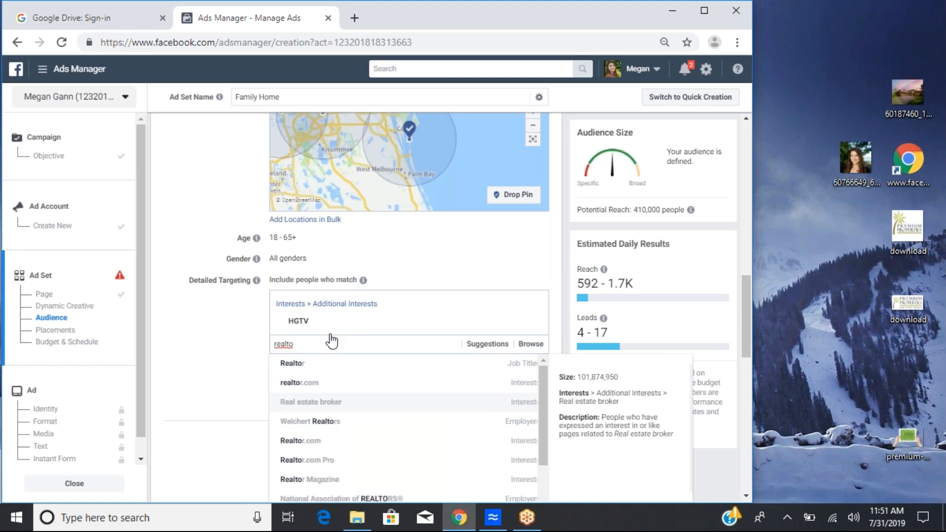
{"action": "key", "text": "Return"}
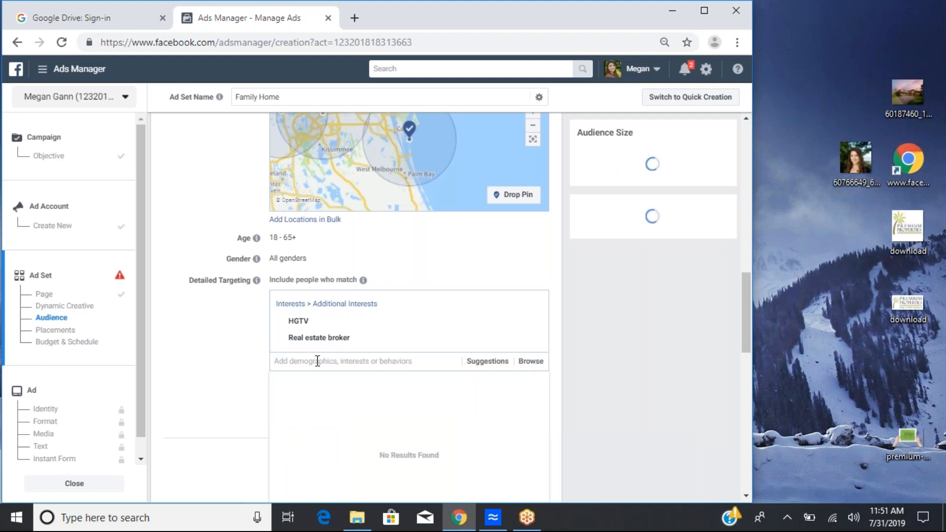
{"action": "type", "text": "fam"}
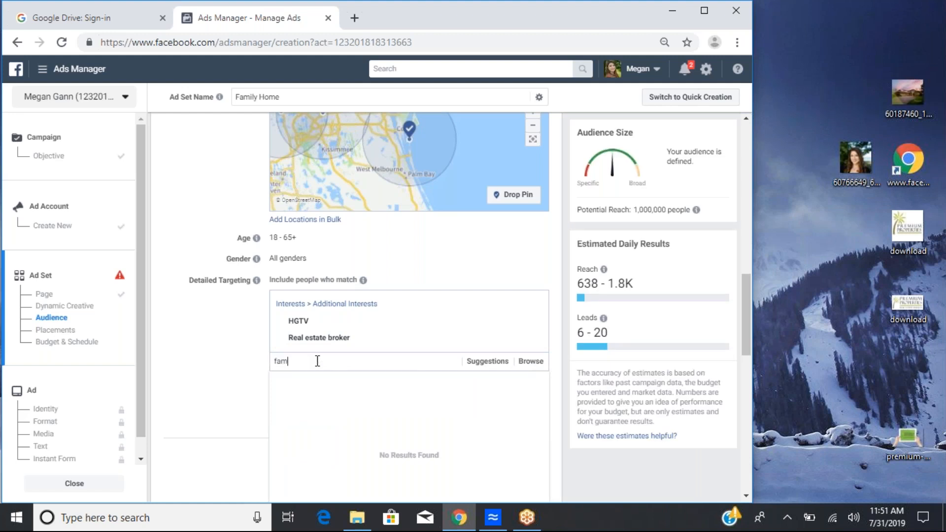
{"action": "type", "text": "ily hom"}
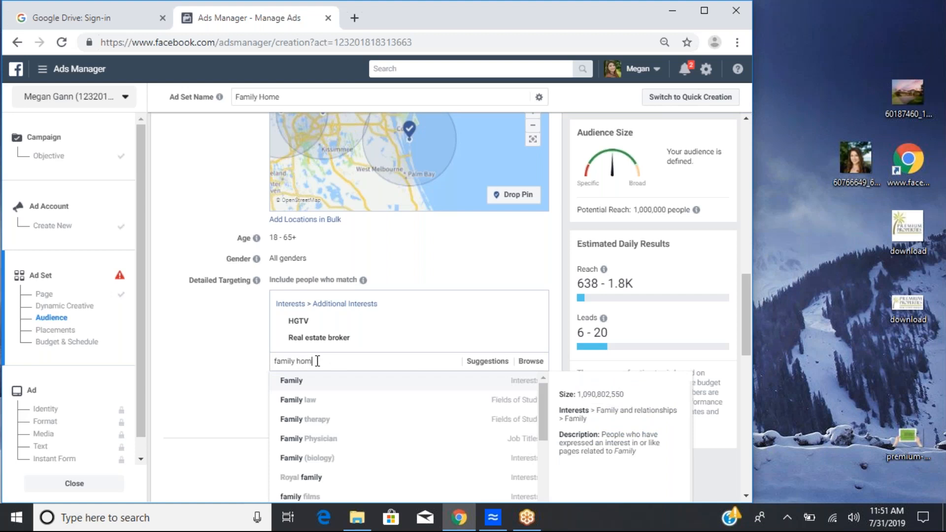
{"action": "type", "text": "e"}
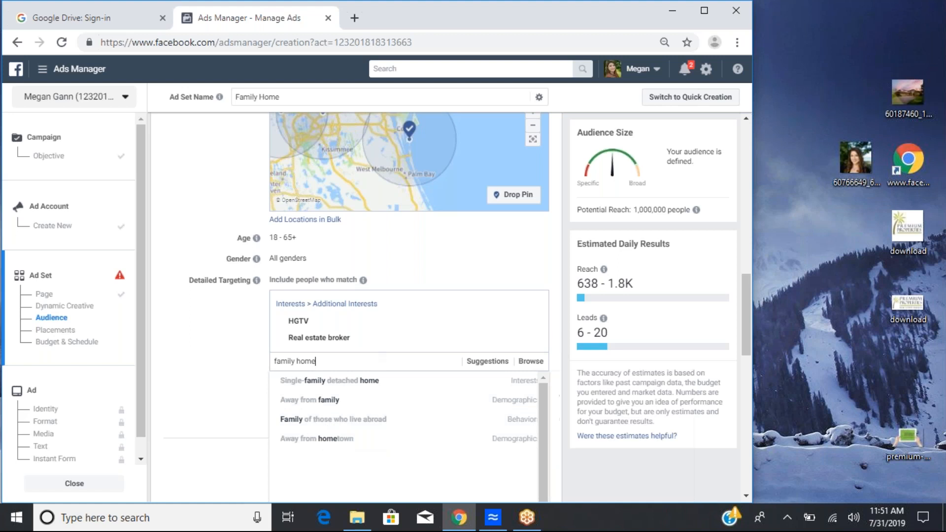
{"action": "left_click", "coordinate": [354, 385]}
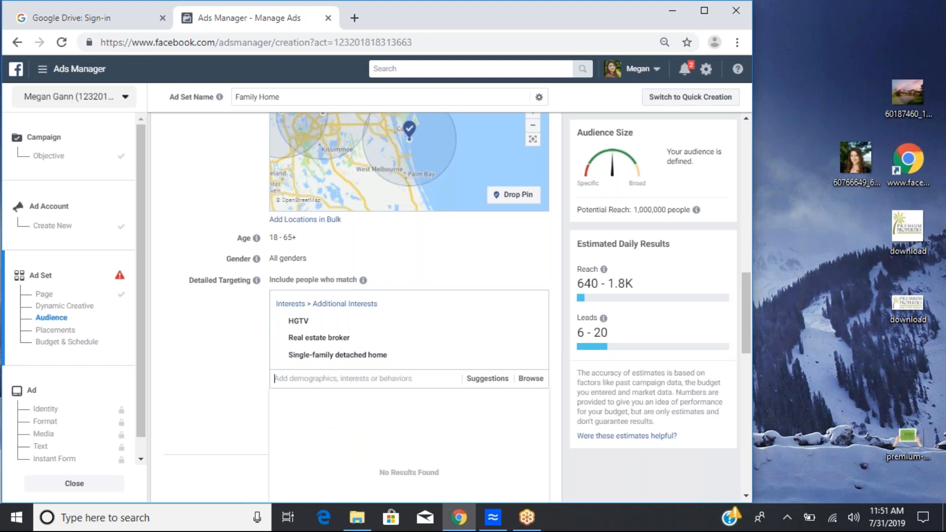
Step: Search detailed targeting for family and parent options and add Parents with early school-age children (06-08 years)
{"action": "type", "text": "i"}
{"action": "key", "text": "BackSpace"}
{"action": "type", "text": "family"}
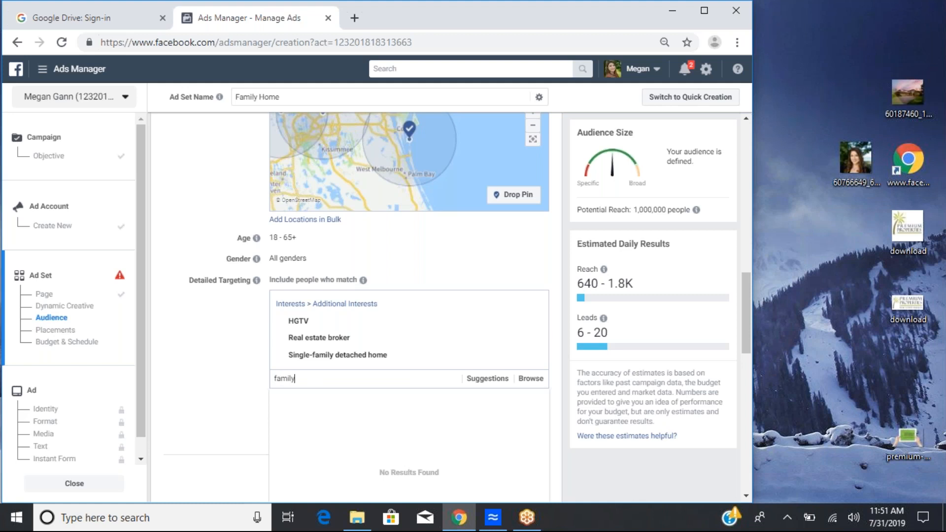
{"action": "type", "text": " chi"}
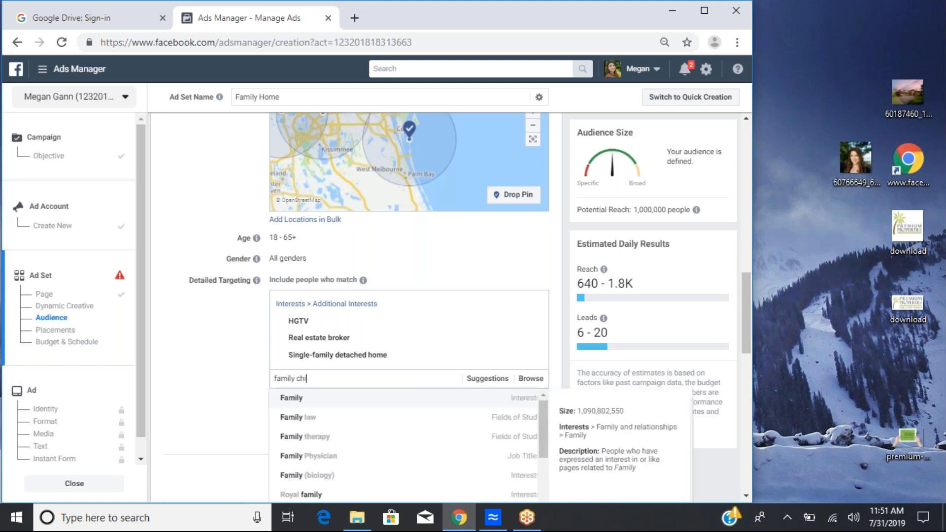
{"action": "type", "text": "ldren"}
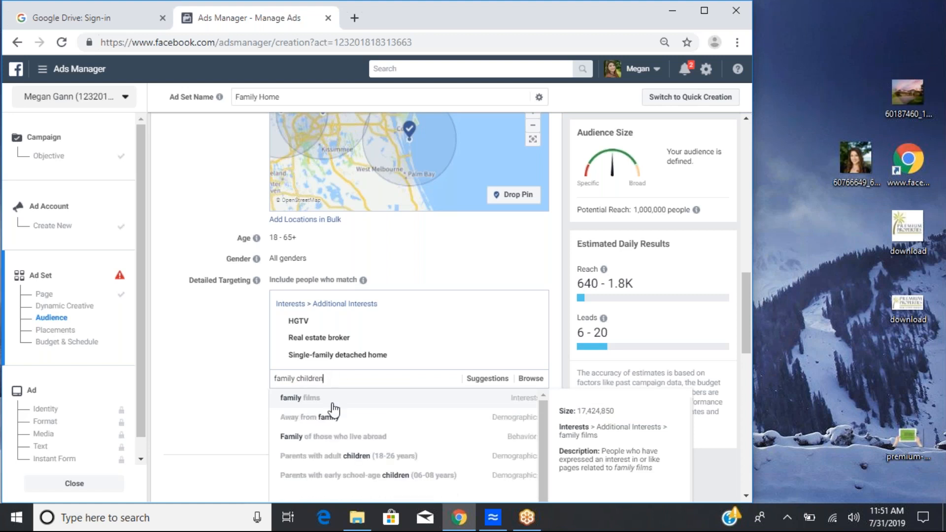
{"action": "scroll", "coordinate": [367, 443], "scroll_direction": "down", "scroll_amount": 1}
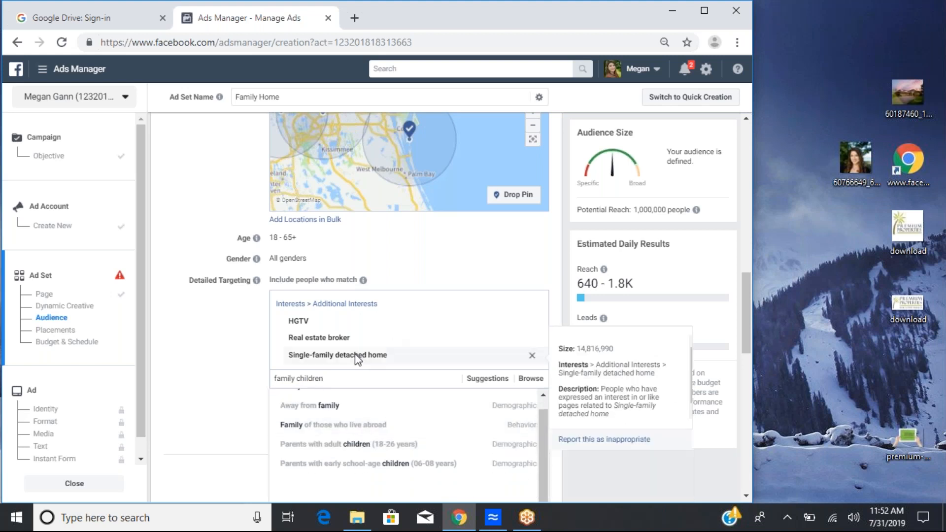
{"action": "key", "text": "BackSpace"}
{"action": "key", "text": "BackSpace"}
{"action": "key", "text": "BackSpace"}
{"action": "key", "text": "BackSpace"}
{"action": "key", "text": "BackSpace"}
{"action": "key", "text": "BackSpace"}
{"action": "key", "text": "BackSpace"}
{"action": "key", "text": "BackSpace"}
{"action": "key", "text": "BackSpace"}
{"action": "key", "text": "BackSpace"}
{"action": "key", "text": "BackSpace"}
{"action": "key", "text": "BackSpace"}
{"action": "key", "text": "BackSpace"}
{"action": "key", "text": "BackSpace"}
{"action": "type", "text": "paremt"}
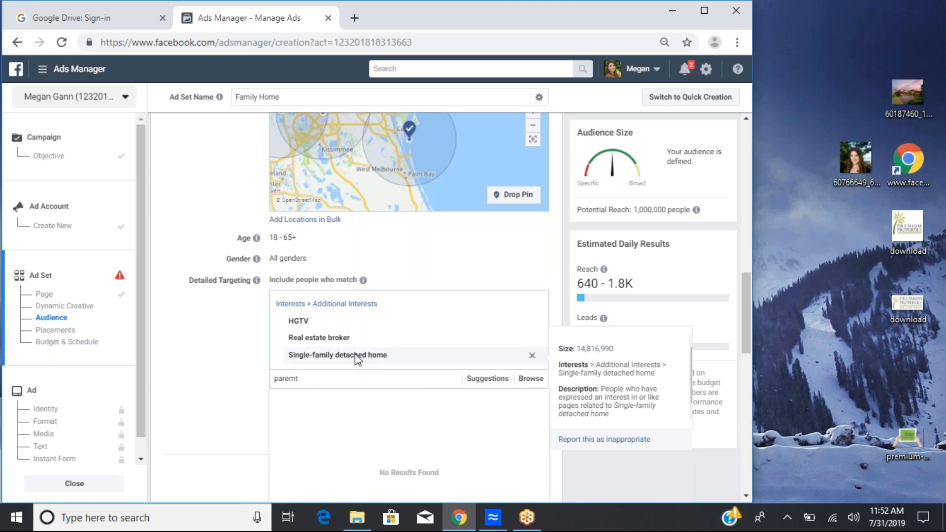
{"action": "key", "text": "BackSpace"}
{"action": "key", "text": "BackSpace"}
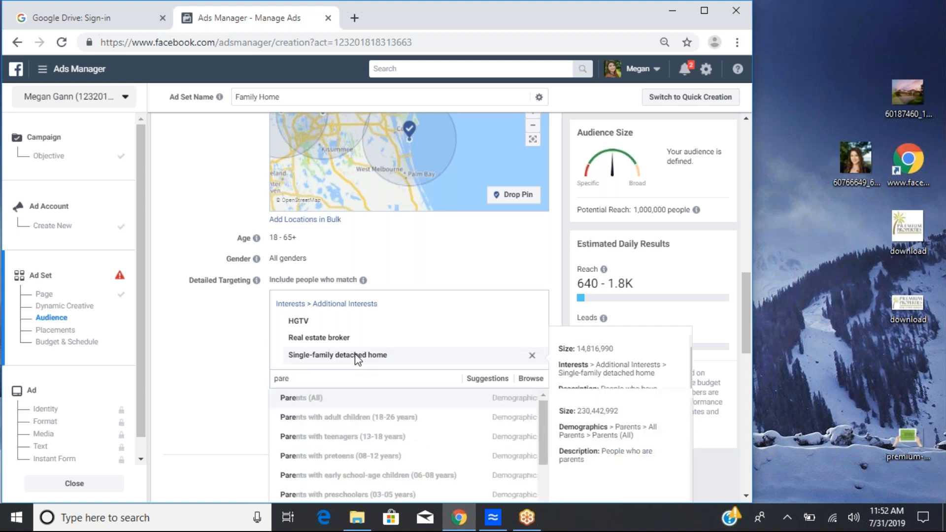
{"action": "type", "text": "nts"}
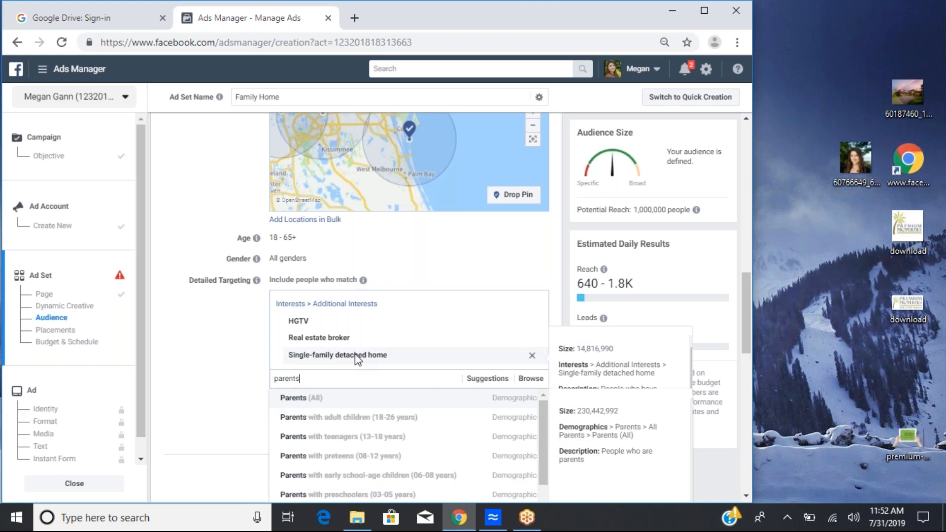
{"action": "scroll", "coordinate": [353, 470], "scroll_direction": "down", "scroll_amount": 1}
{"action": "scroll", "coordinate": [414, 401], "scroll_direction": "up", "scroll_amount": 1}
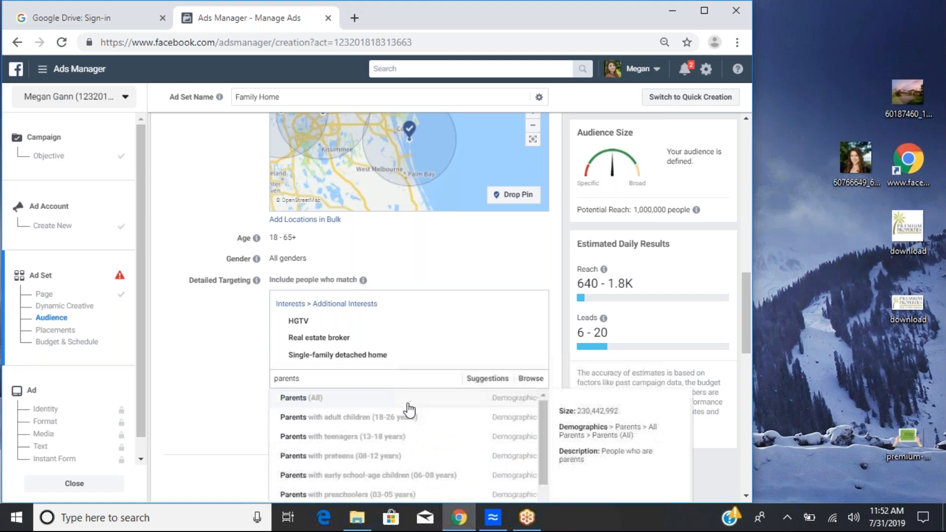
{"action": "scroll", "coordinate": [397, 473], "scroll_direction": "down", "scroll_amount": 5}
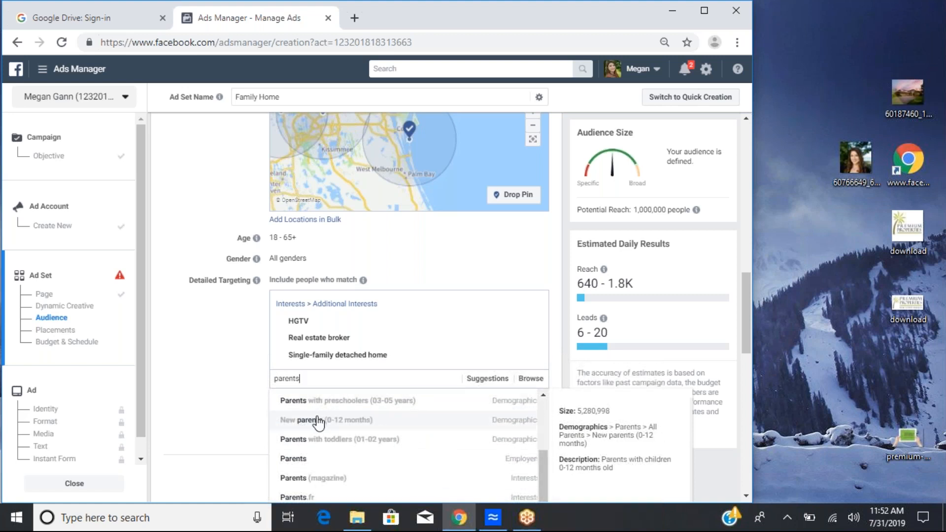
{"action": "scroll", "coordinate": [393, 409], "scroll_direction": "up", "scroll_amount": 2}
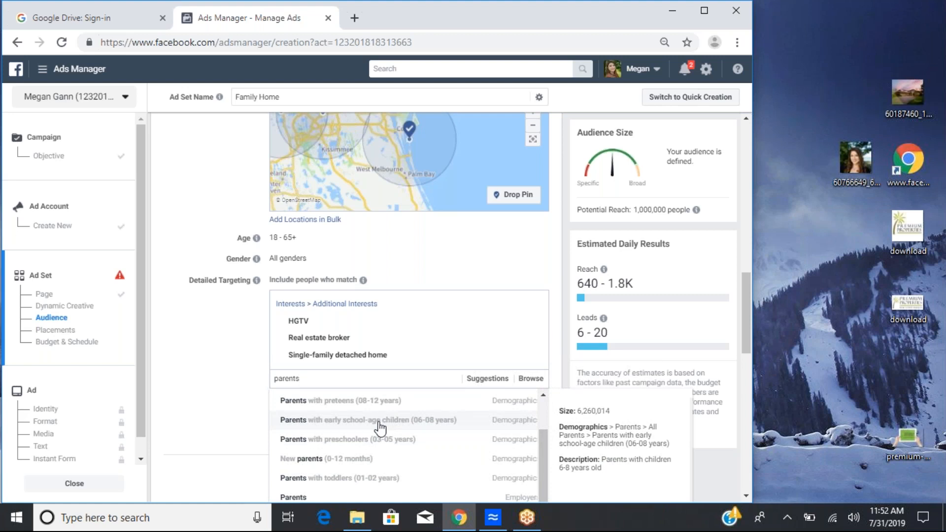
{"action": "left_click", "coordinate": [379, 427]}
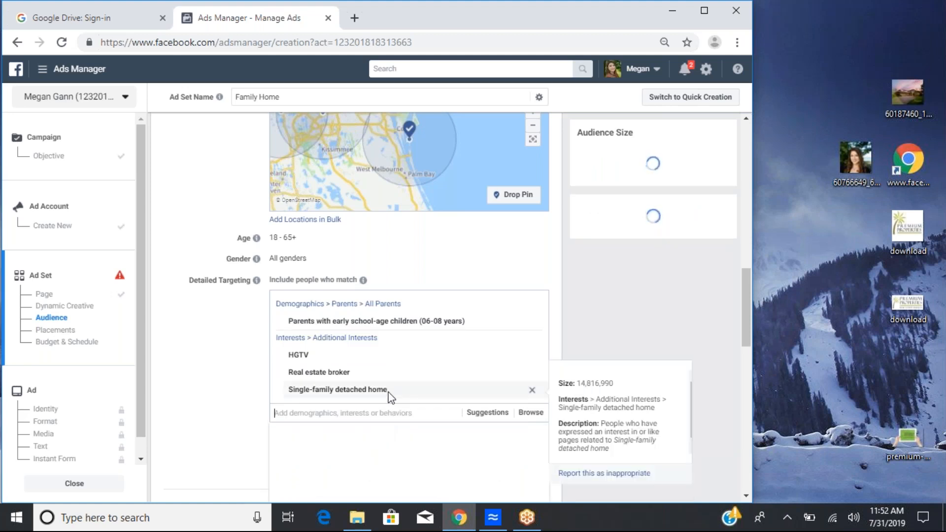
{"action": "scroll", "coordinate": [391, 396], "scroll_direction": "down", "scroll_amount": 2}
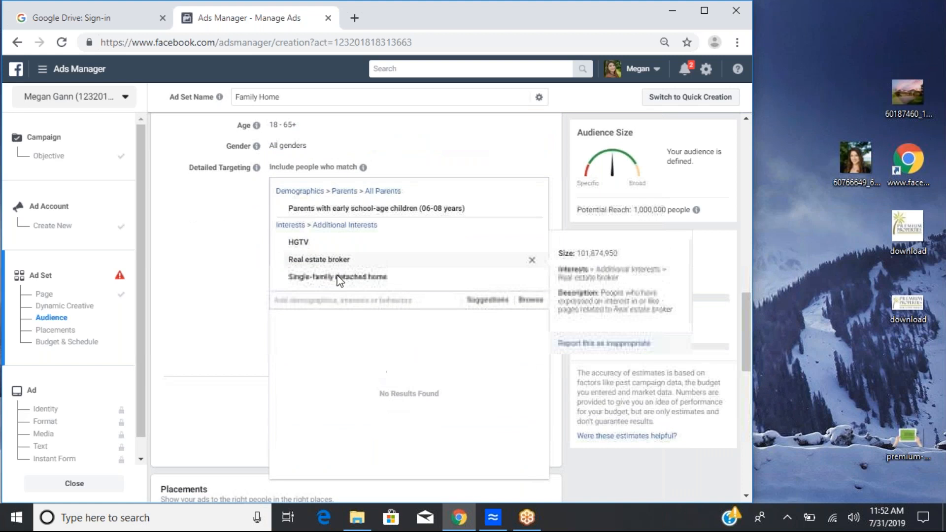
{"action": "left_click", "coordinate": [330, 298]}
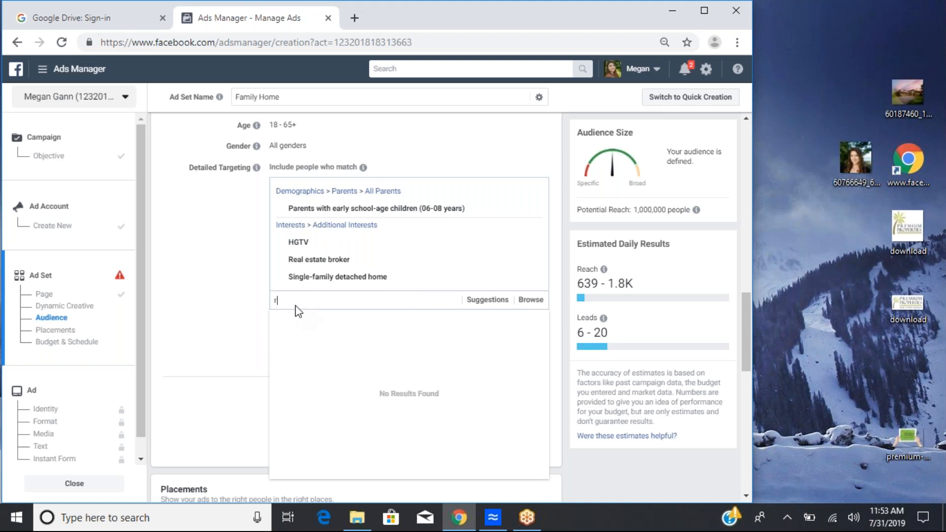
{"action": "type", "text": "investment"}
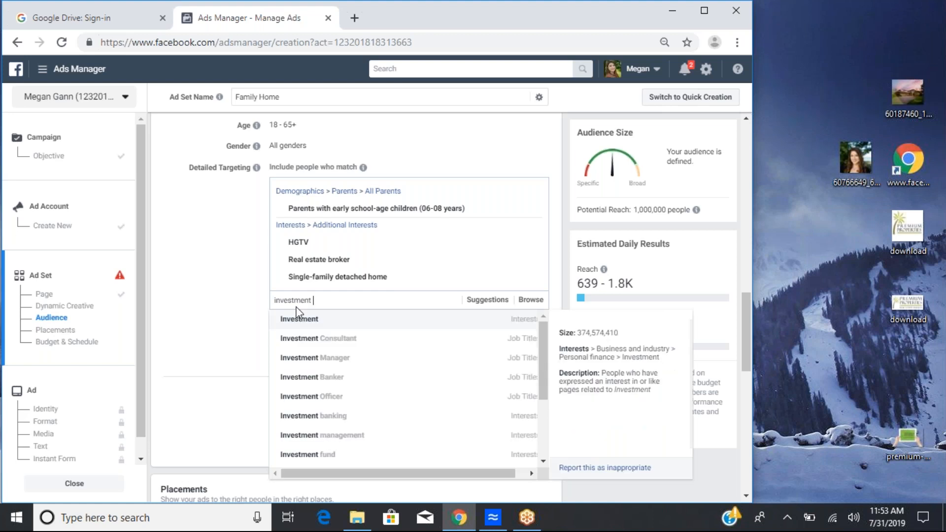
{"action": "type", "text": " property"}
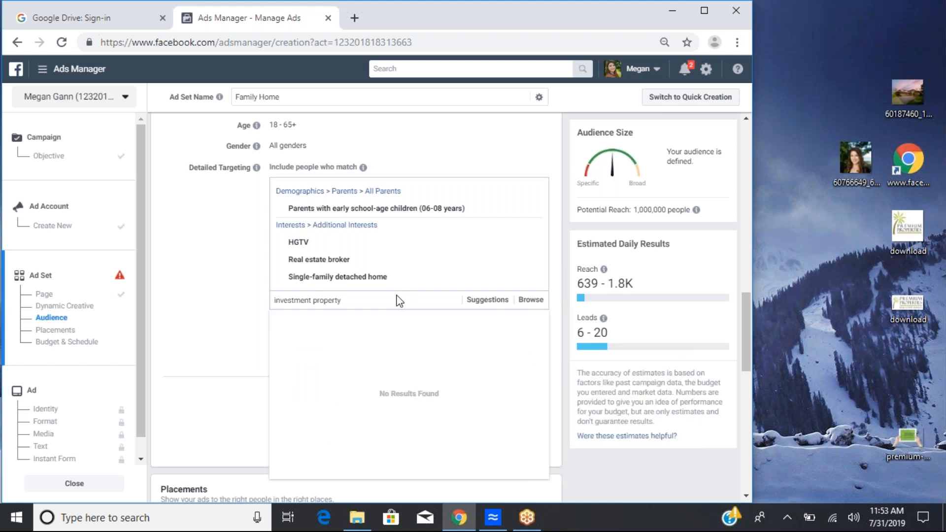
{"action": "key", "text": "BackSpace"}
{"action": "key", "text": "BackSpace"}
{"action": "key", "text": "BackSpace"}
{"action": "key", "text": "BackSpace"}
{"action": "key", "text": "BackSpace"}
{"action": "key", "text": "BackSpace"}
{"action": "key", "text": "BackSpace"}
{"action": "key", "text": "BackSpace"}
{"action": "key", "text": "BackSpace"}
{"action": "key", "text": "BackSpace"}
{"action": "key", "text": "BackSpace"}
{"action": "key", "text": "BackSpace"}
{"action": "key", "text": "BackSpace"}
{"action": "key", "text": "BackSpace"}
{"action": "key", "text": "BackSpace"}
{"action": "key", "text": "BackSpace"}
{"action": "key", "text": "BackSpace"}
{"action": "key", "text": "BackSpace"}
{"action": "key", "text": "BackSpace"}
Step: Add Home and open house as further detailed targeting interests
{"action": "left_click", "coordinate": [386, 300]}
{"action": "type", "text": "home"}
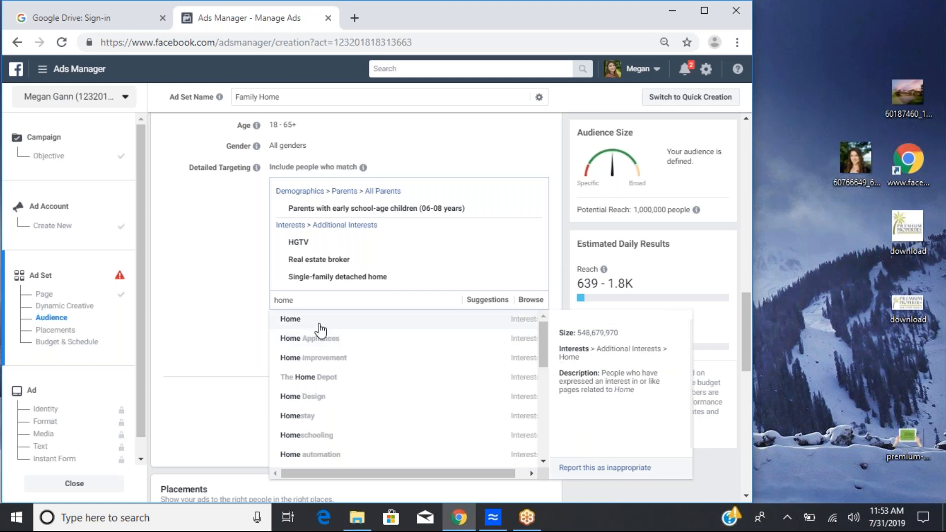
{"action": "left_click", "coordinate": [385, 319]}
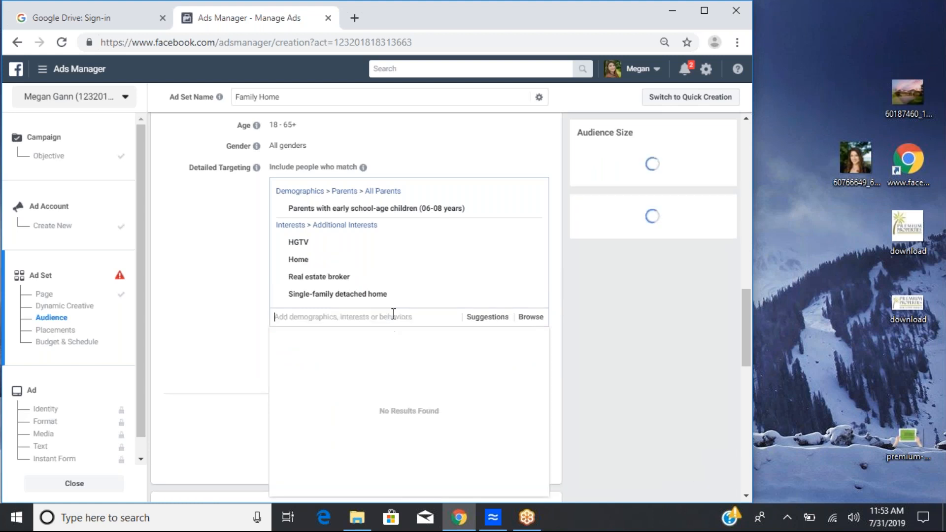
{"action": "type", "text": "open house"}
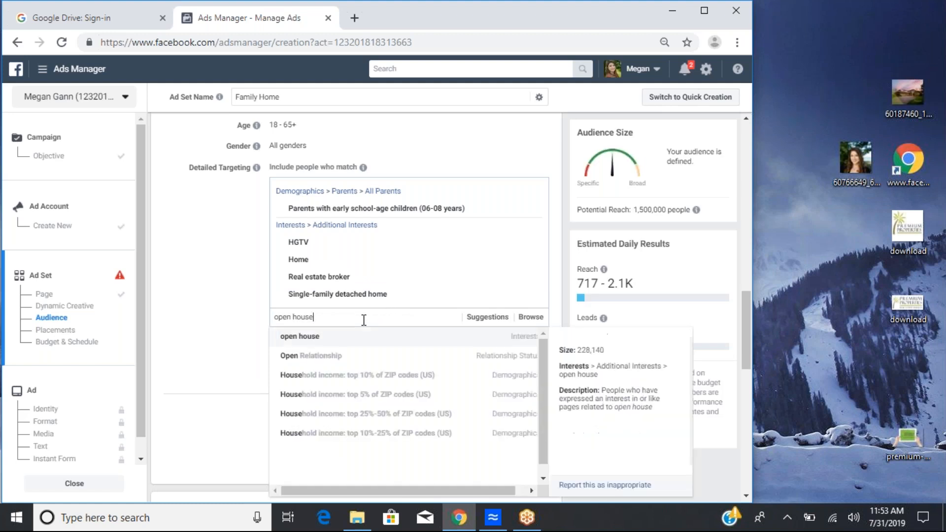
{"action": "left_click", "coordinate": [324, 341]}
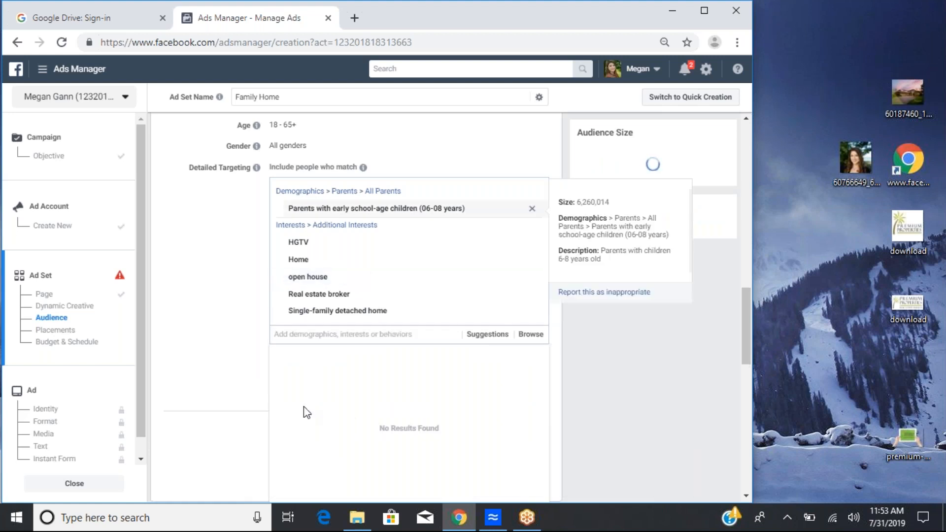
Step: Exclude people whose job title is Real estate broker from the audience
{"action": "scroll", "coordinate": [215, 321], "scroll_direction": "down", "scroll_amount": 3}
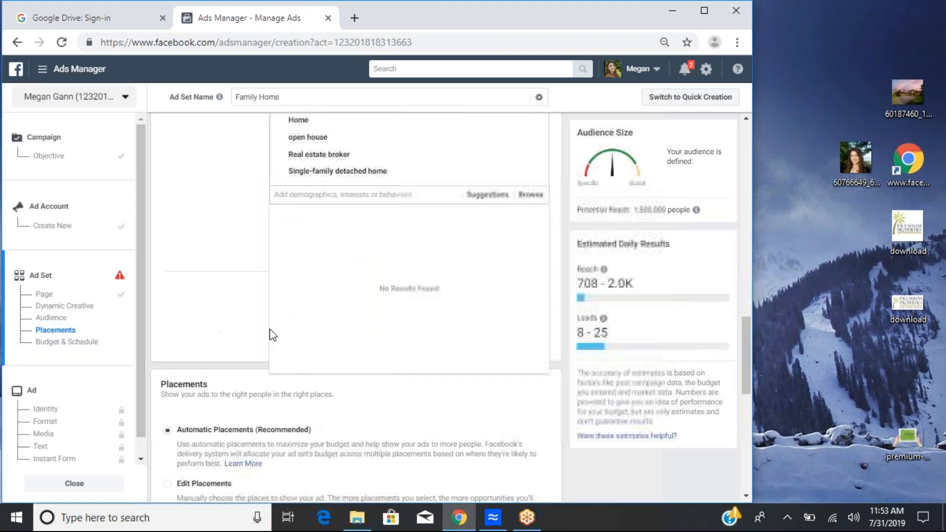
{"action": "left_click", "coordinate": [228, 211]}
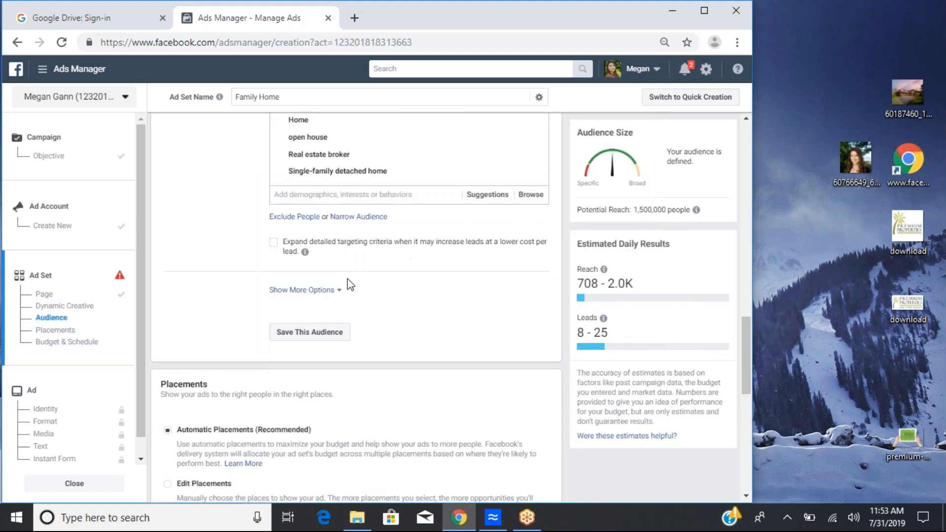
{"action": "scroll", "coordinate": [348, 281], "scroll_direction": "down", "scroll_amount": 1}
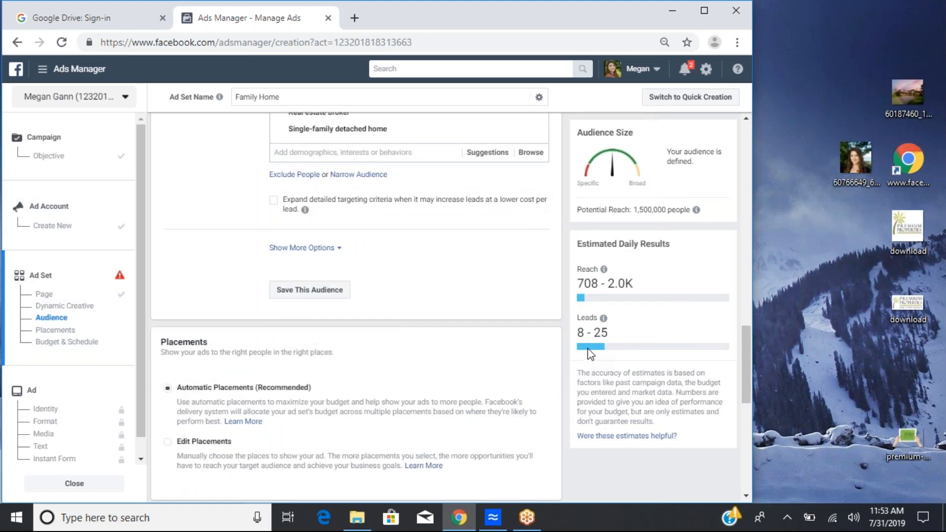
{"action": "mouse_move", "coordinate": [601, 329]}
{"action": "scroll", "coordinate": [355, 320], "scroll_direction": "down", "scroll_amount": 1}
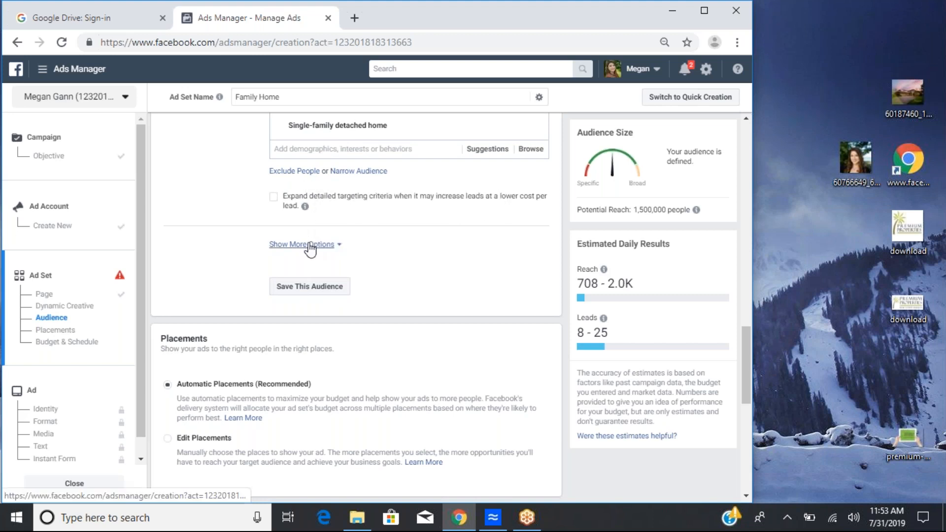
{"action": "left_click", "coordinate": [300, 171]}
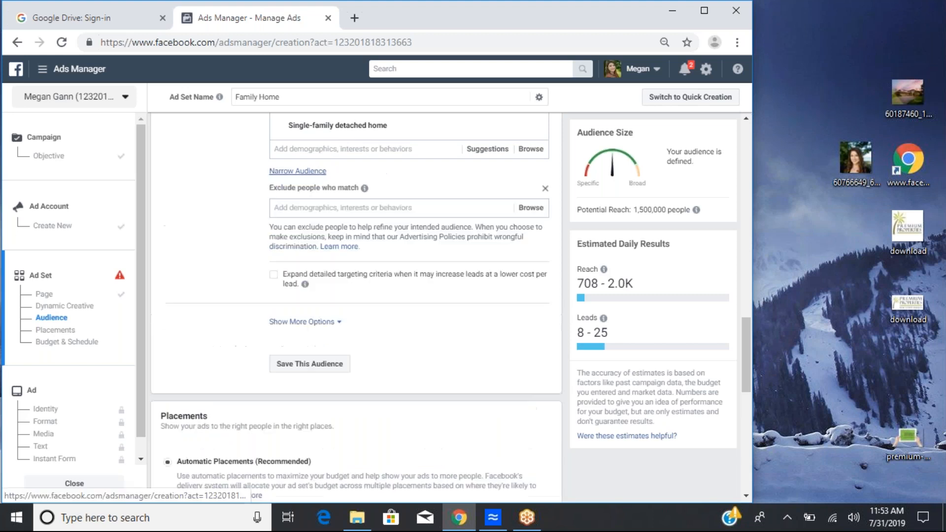
{"action": "left_click", "coordinate": [319, 212]}
{"action": "type", "text": "realtor"}
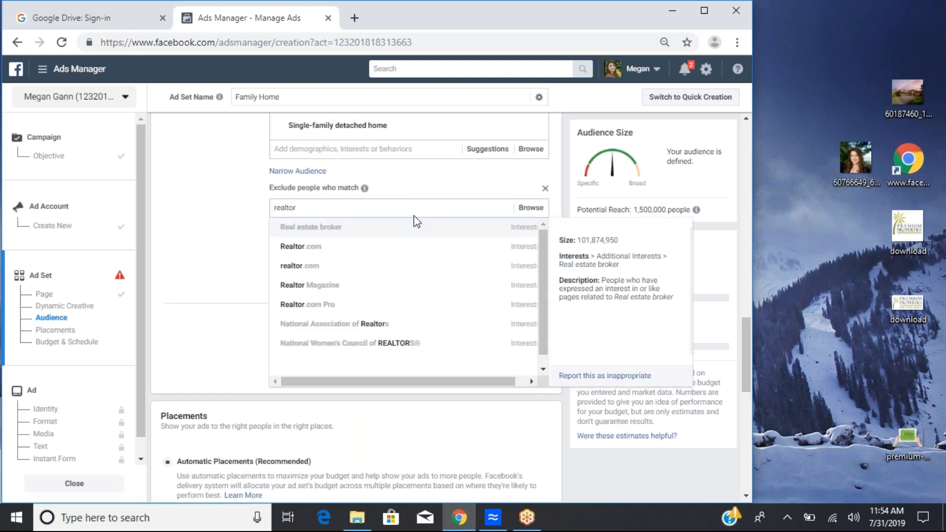
{"action": "left_click_drag", "start_coordinate": [545, 251], "coordinate": [548, 194]}
{"action": "key", "text": "BackSpace"}
{"action": "key", "text": "BackSpace"}
{"action": "key", "text": "BackSpace"}
{"action": "key", "text": "BackSpace"}
{"action": "key", "text": "BackSpace"}
{"action": "key", "text": "BackSpace"}
{"action": "key", "text": "BackSpace"}
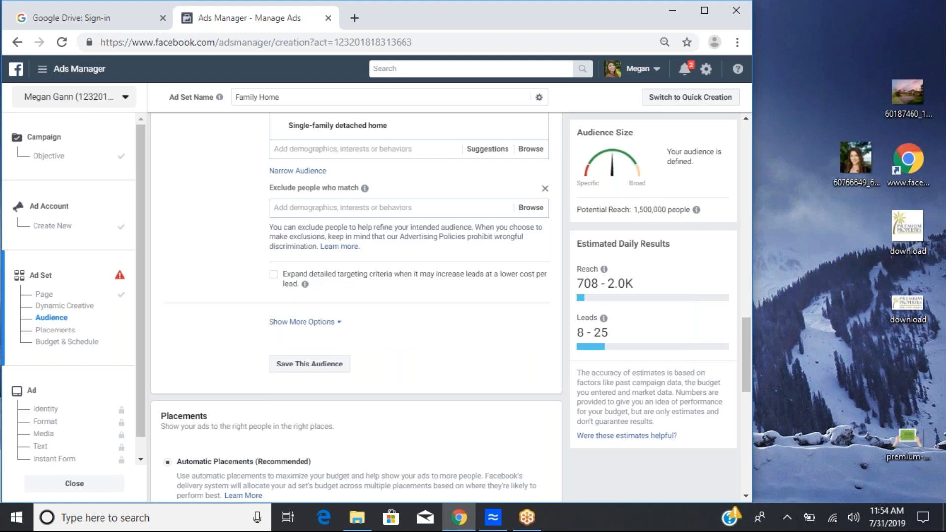
{"action": "type", "text": "real estate"}
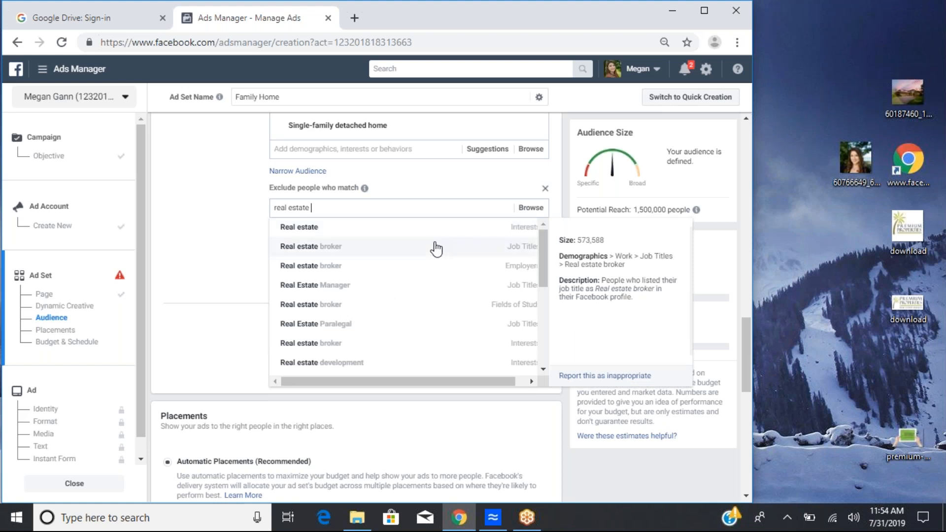
{"action": "left_click", "coordinate": [435, 246]}
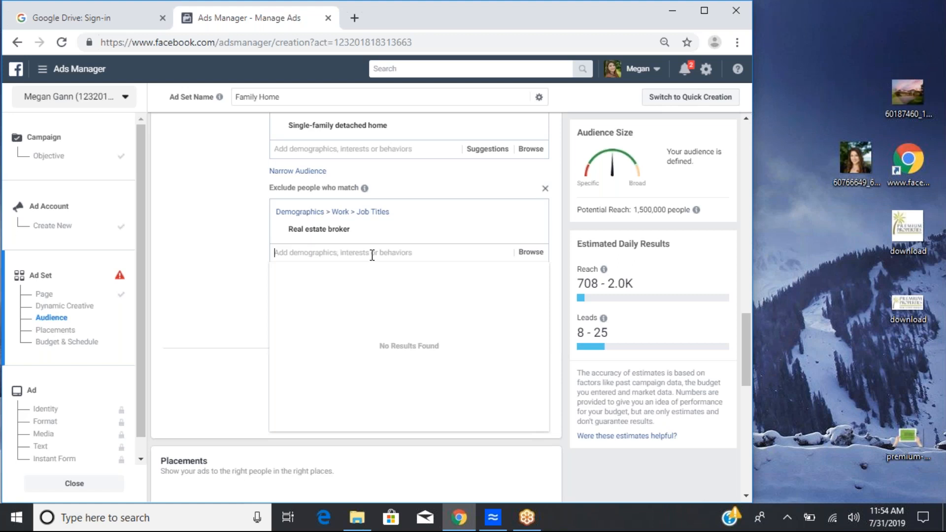
Step: Enable expanding detailed targeting criteria when it may increase leads at a lower cost
{"action": "scroll", "coordinate": [383, 254], "scroll_direction": "down", "scroll_amount": 1}
{"action": "scroll", "coordinate": [385, 253], "scroll_direction": "down", "scroll_amount": 1}
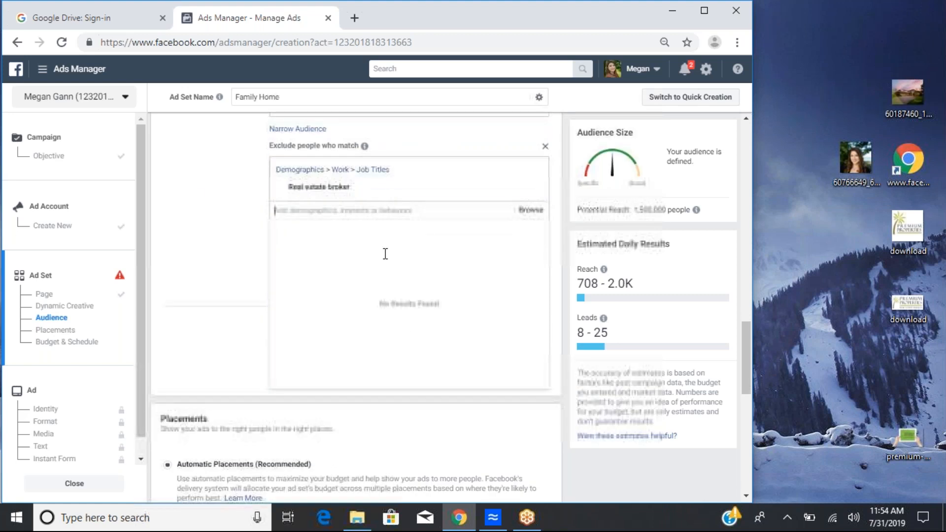
{"action": "left_click", "coordinate": [198, 196]}
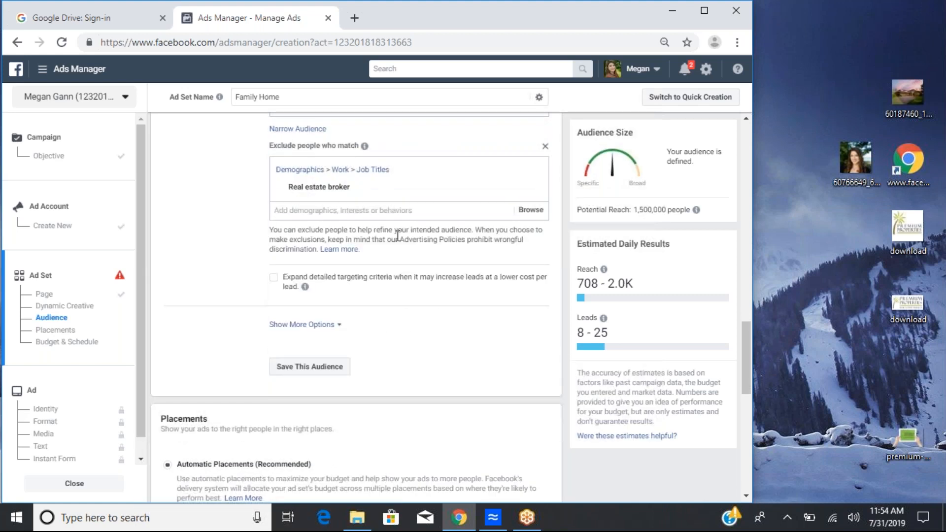
{"action": "scroll", "coordinate": [398, 237], "scroll_direction": "down", "scroll_amount": 2}
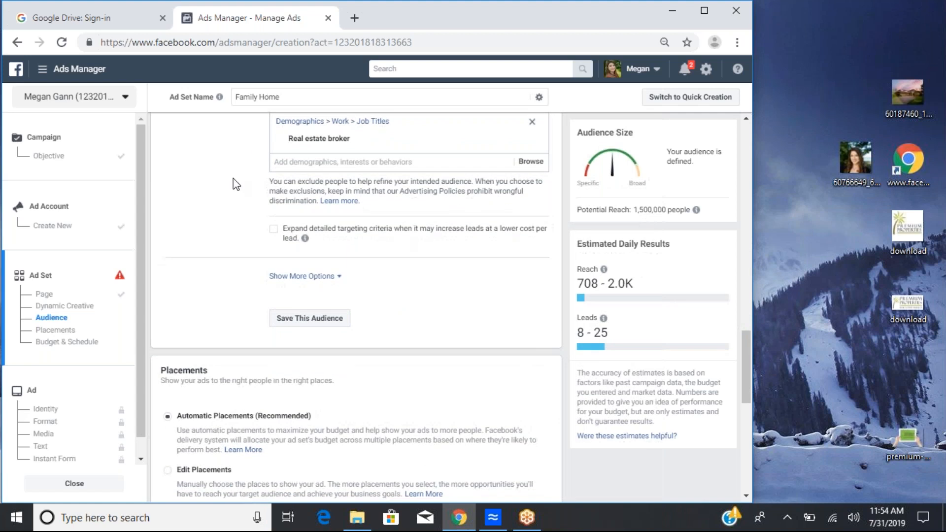
{"action": "left_click", "coordinate": [273, 230]}
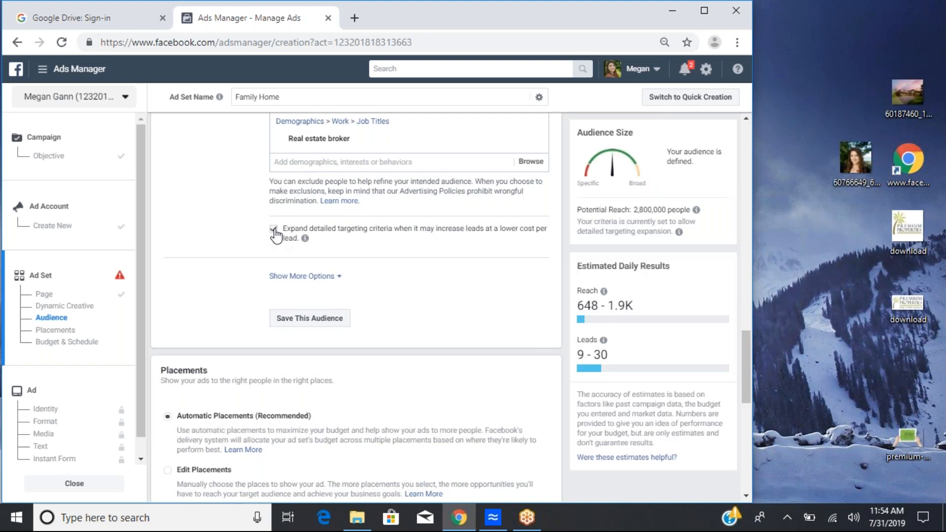
{"action": "left_click", "coordinate": [274, 229]}
{"action": "mouse_move", "coordinate": [306, 241]}
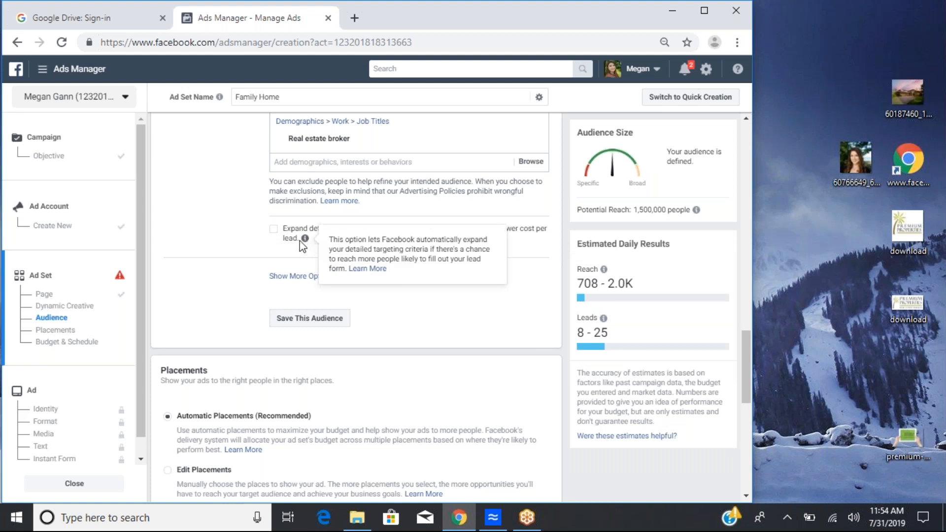
{"action": "left_click", "coordinate": [274, 229]}
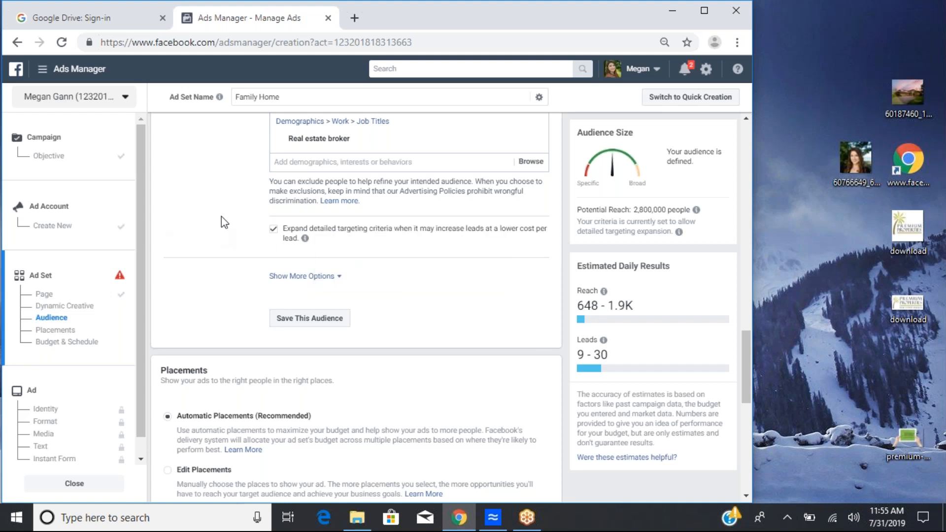
Step: Review the ad set's detailed targeting, placements and budget settings
{"action": "scroll", "coordinate": [223, 222], "scroll_direction": "down", "scroll_amount": 1}
{"action": "scroll", "coordinate": [221, 217], "scroll_direction": "up", "scroll_amount": 5}
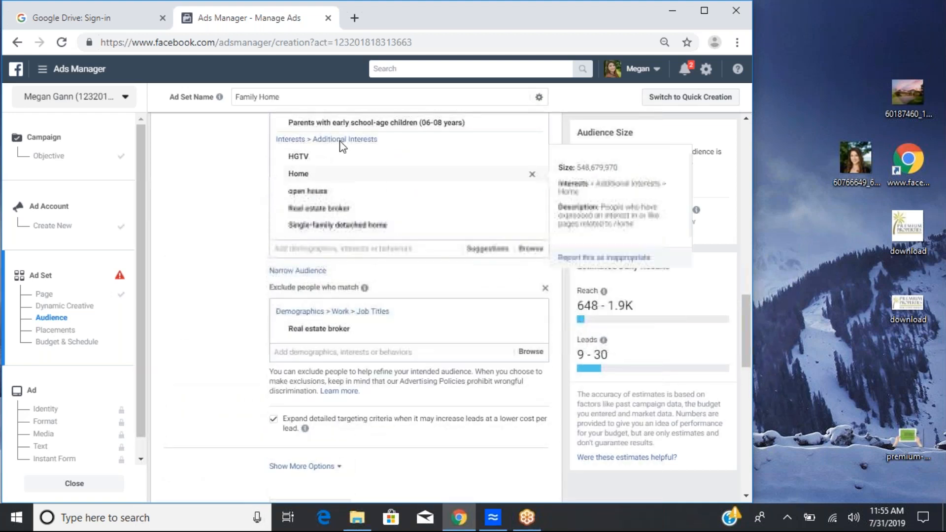
{"action": "scroll", "coordinate": [293, 270], "scroll_direction": "up", "scroll_amount": 3}
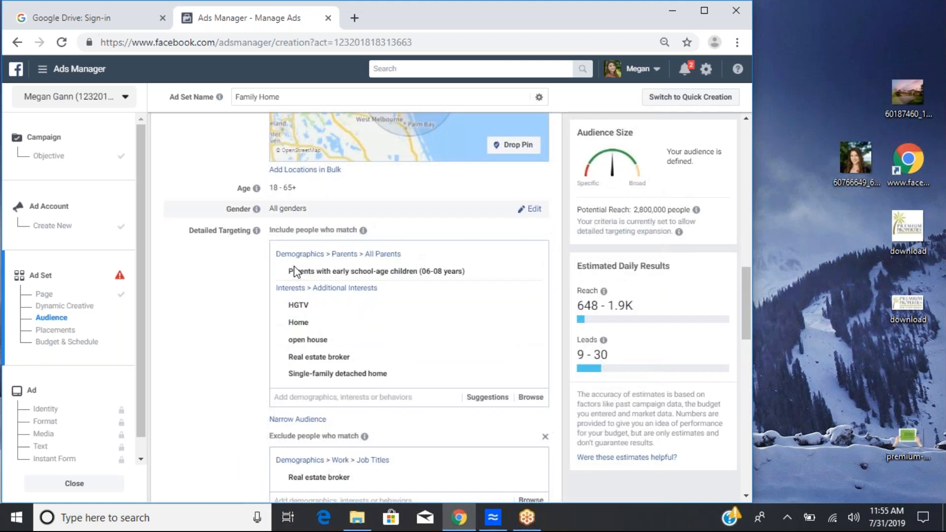
{"action": "scroll", "coordinate": [232, 228], "scroll_direction": "down", "scroll_amount": 5}
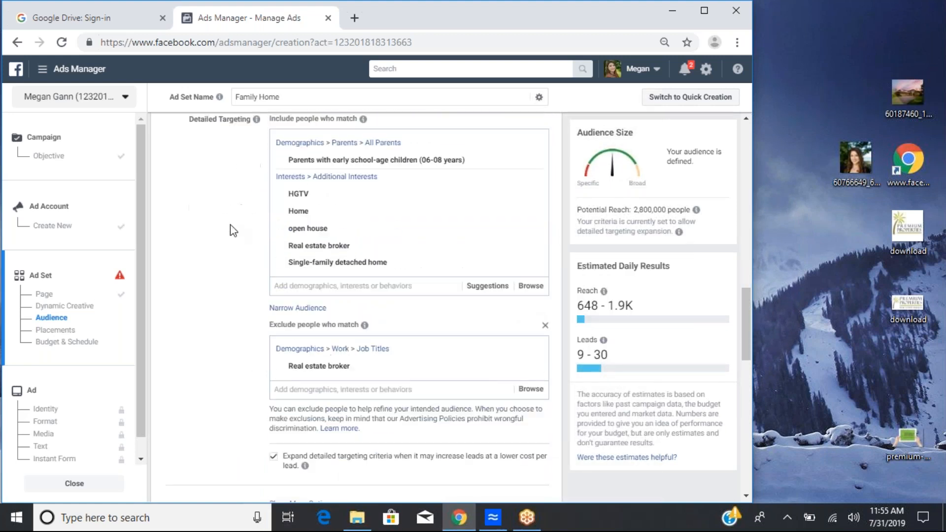
{"action": "scroll", "coordinate": [239, 362], "scroll_direction": "down", "scroll_amount": 5}
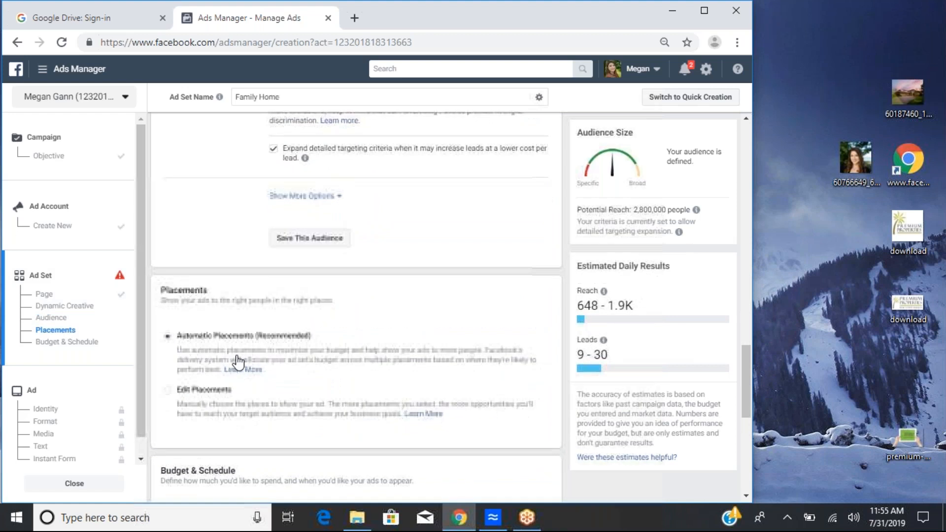
{"action": "scroll", "coordinate": [238, 362], "scroll_direction": "down", "scroll_amount": 3}
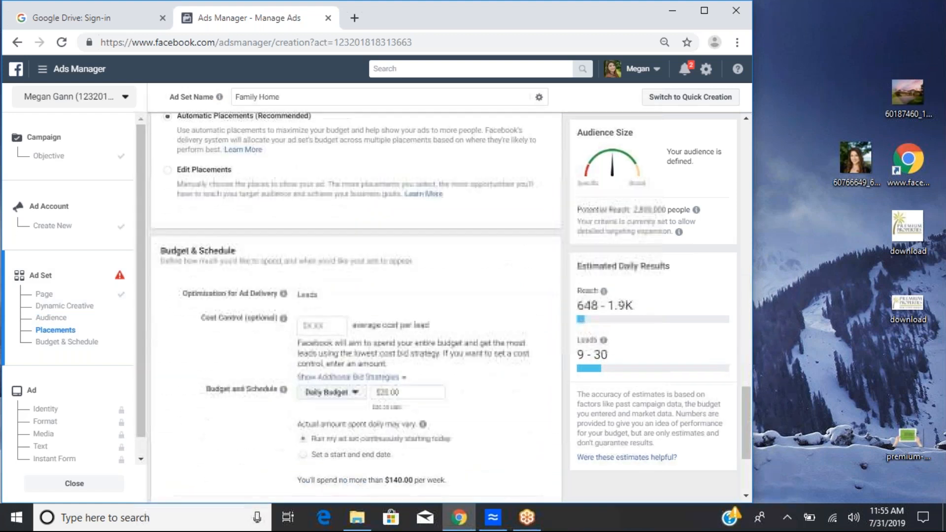
{"action": "scroll", "coordinate": [305, 313], "scroll_direction": "up", "scroll_amount": 1}
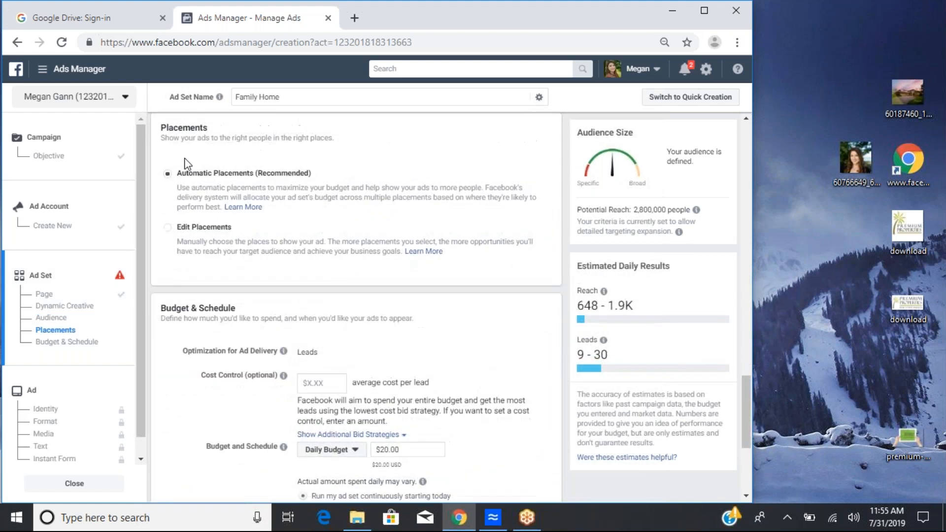
{"action": "scroll", "coordinate": [306, 312], "scroll_direction": "down", "scroll_amount": 2}
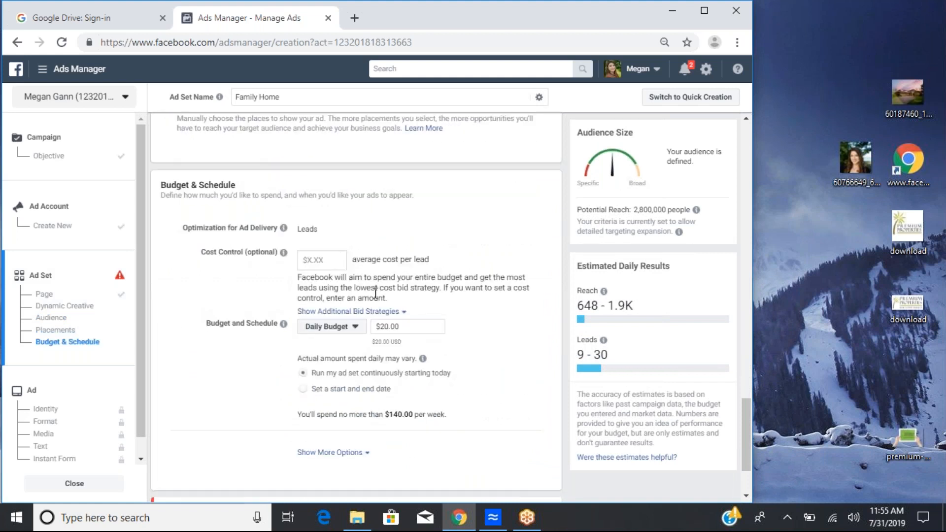
{"action": "scroll", "coordinate": [376, 292], "scroll_direction": "down", "scroll_amount": 1}
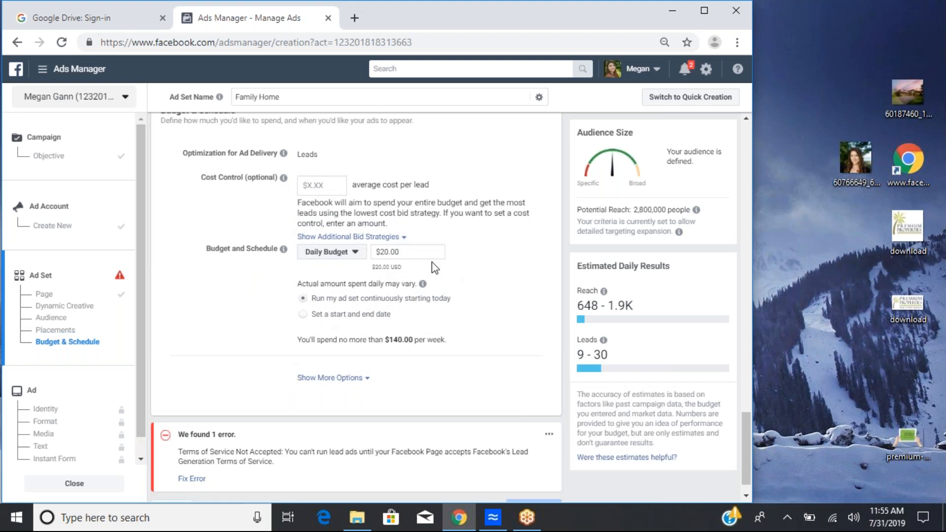
{"action": "scroll", "coordinate": [431, 267], "scroll_direction": "down", "scroll_amount": 1}
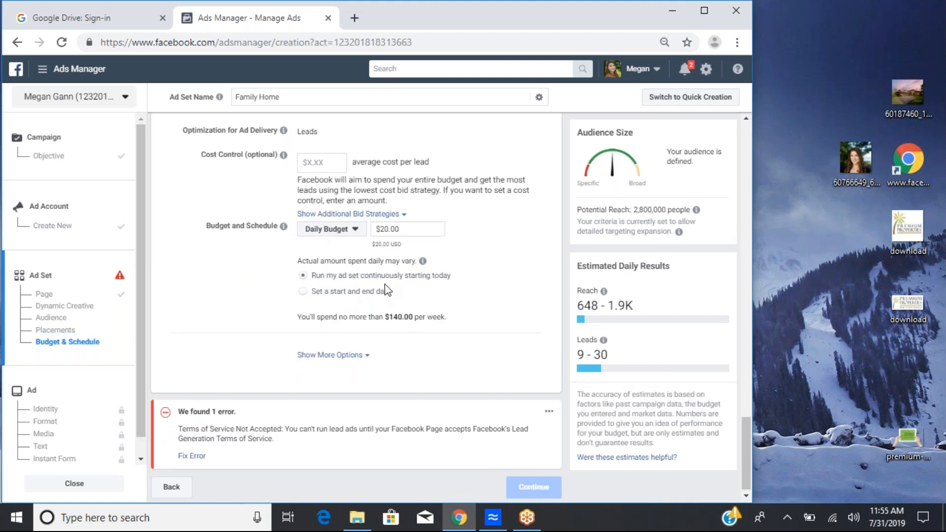
Step: Schedule the ad set with a start and end date, ending on Aug 9, 2019
{"action": "left_click", "coordinate": [303, 291]}
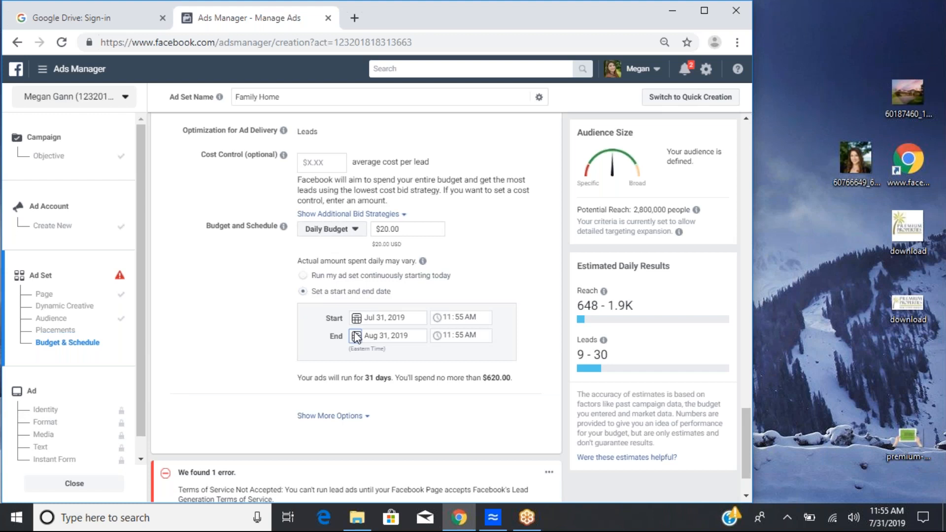
{"action": "left_click", "coordinate": [356, 337]}
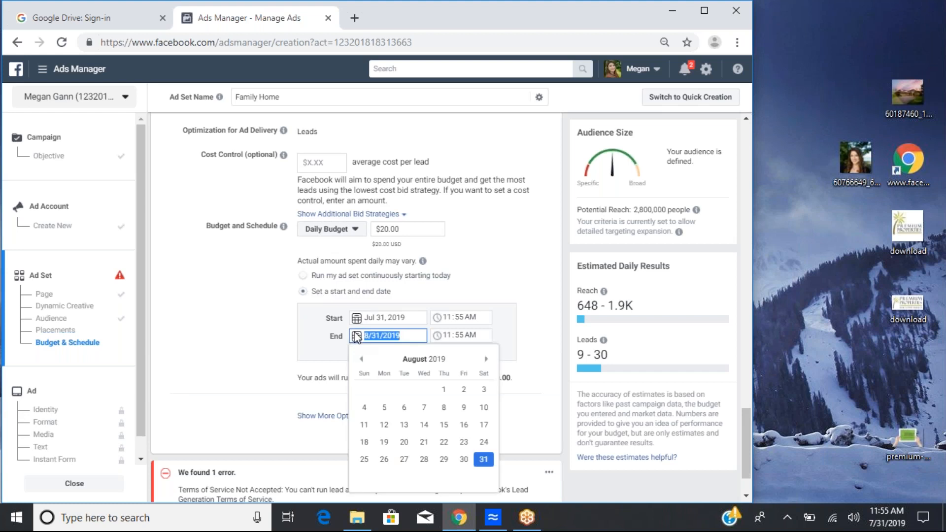
{"action": "left_click", "coordinate": [356, 317]}
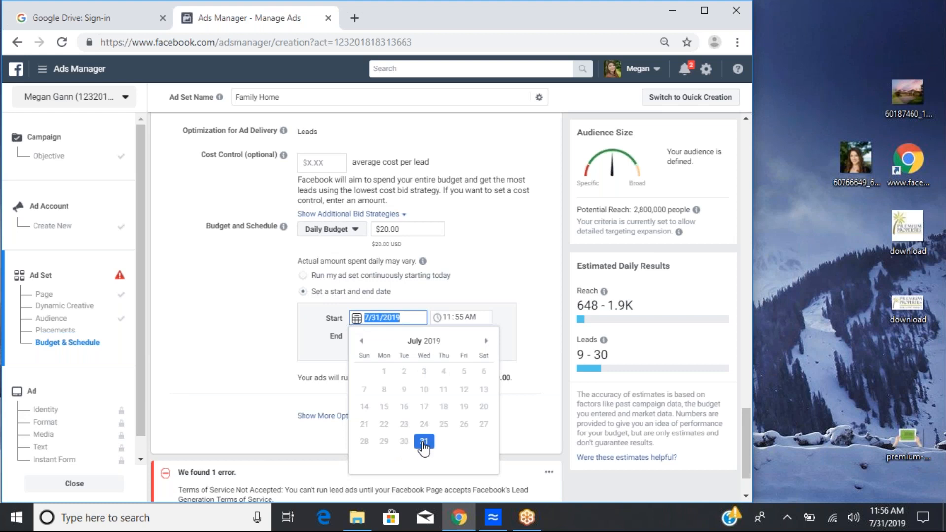
{"action": "left_click", "coordinate": [502, 314]}
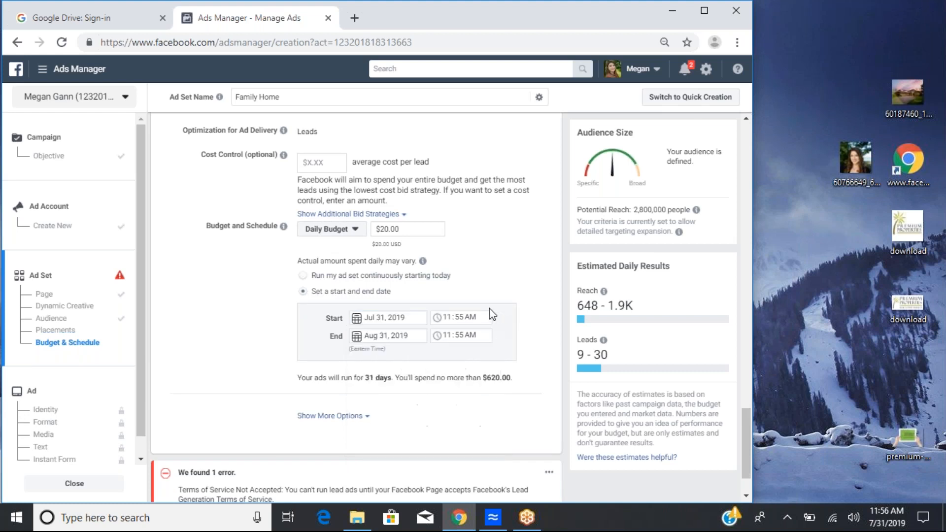
{"action": "left_click", "coordinate": [383, 336]}
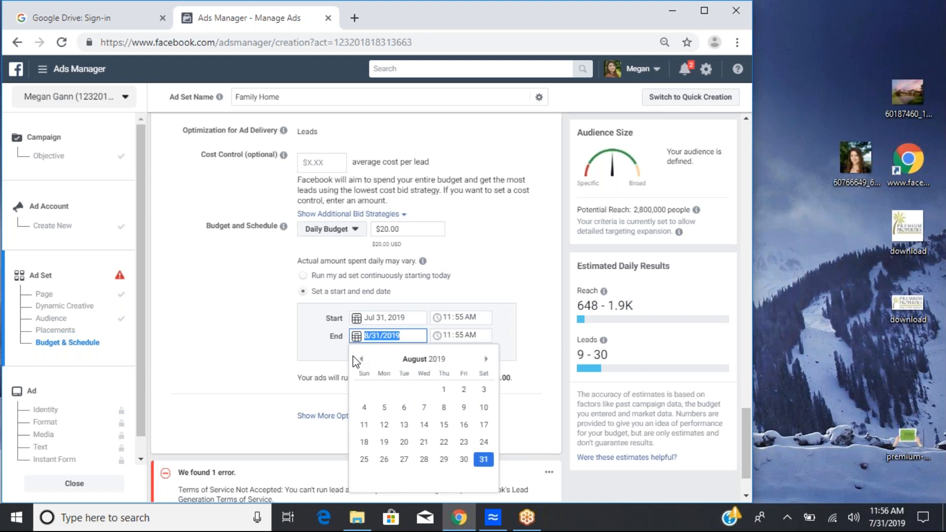
{"action": "left_click", "coordinate": [464, 414]}
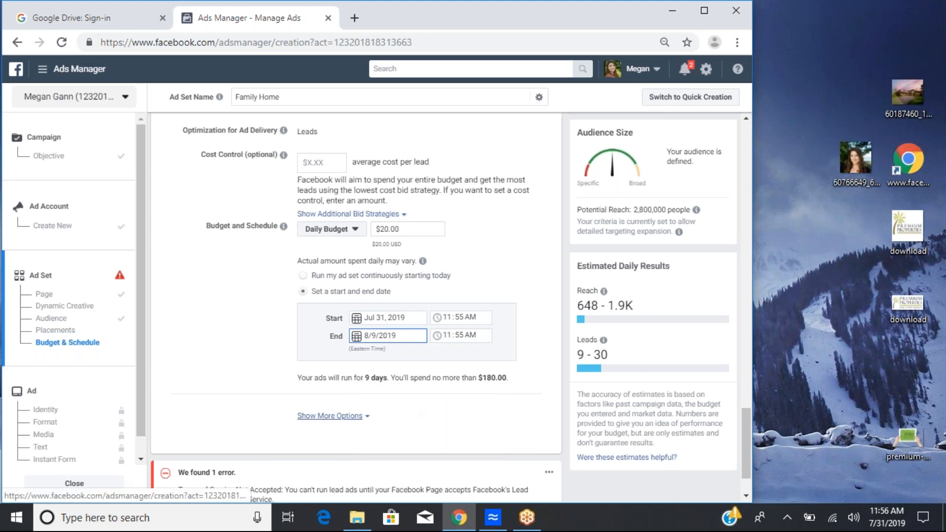
Step: Expand the additional delivery options for the ad set's budget and schedule
{"action": "left_click", "coordinate": [330, 416]}
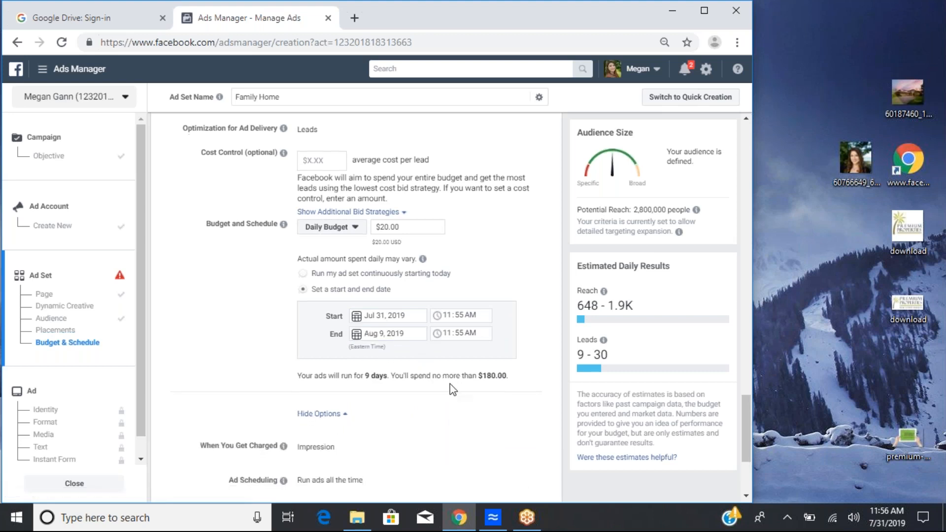
{"action": "scroll", "coordinate": [380, 258], "scroll_direction": "down", "scroll_amount": 1}
{"action": "scroll", "coordinate": [467, 338], "scroll_direction": "down", "scroll_amount": 2}
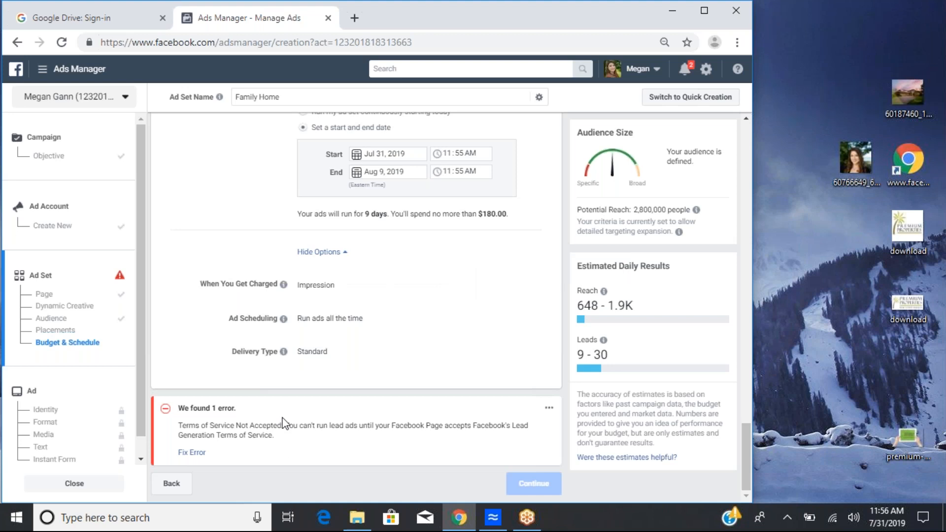
Step: Fix the terms error by viewing and agreeing to the Lead Ad Terms for the page
{"action": "left_click", "coordinate": [184, 454]}
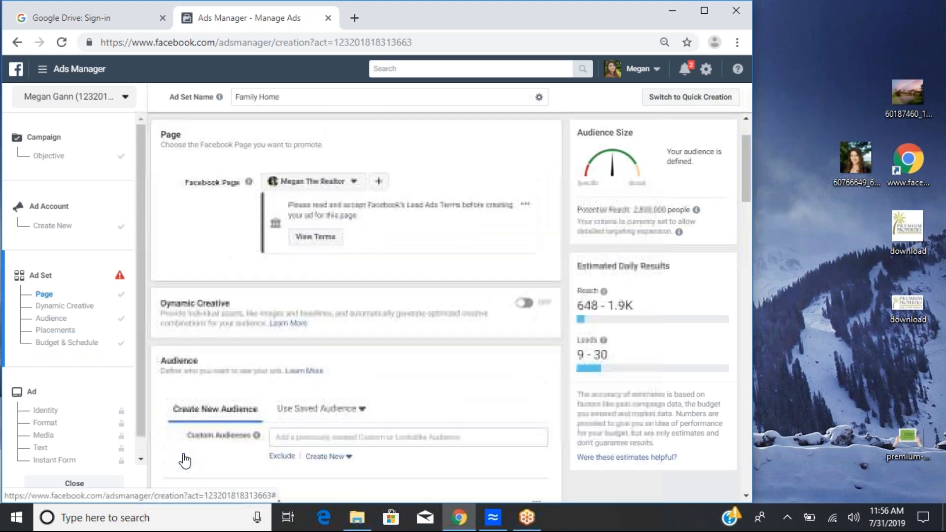
{"action": "left_click", "coordinate": [317, 237]}
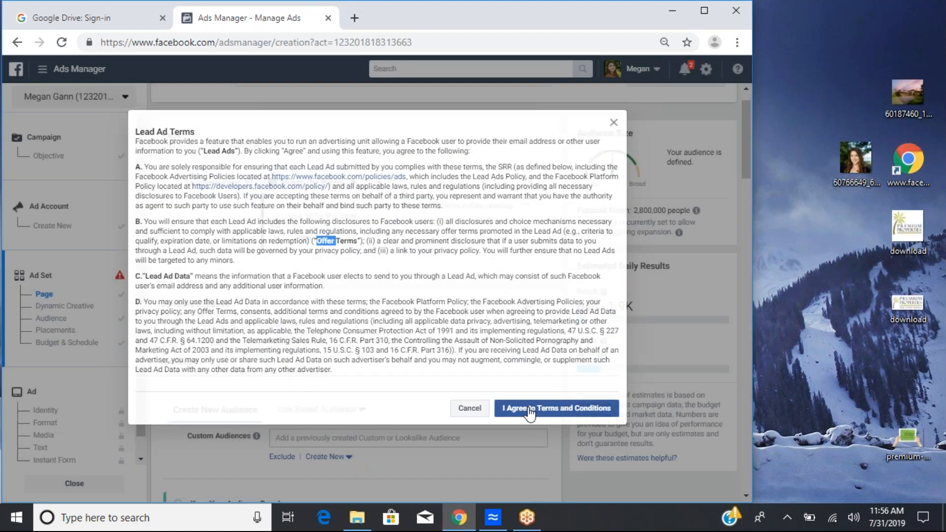
{"action": "left_click", "coordinate": [530, 412]}
Step: Continue from the ad set to the ad creation stage
{"action": "scroll", "coordinate": [425, 224], "scroll_direction": "down", "scroll_amount": 8}
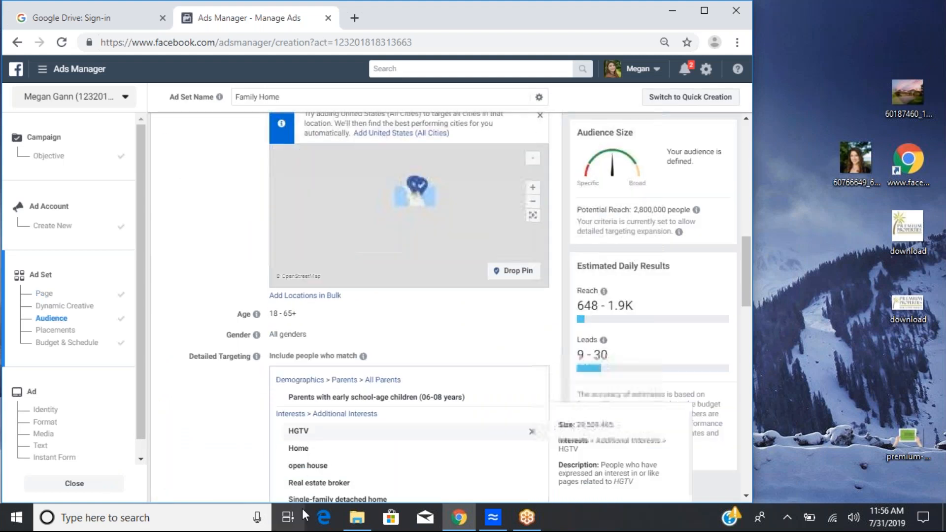
{"action": "scroll", "coordinate": [206, 409], "scroll_direction": "down", "scroll_amount": 10}
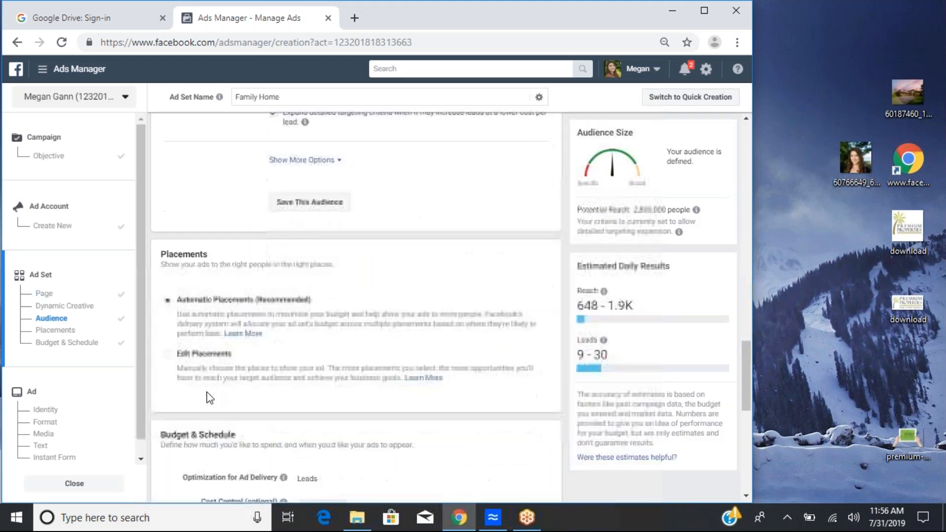
{"action": "scroll", "coordinate": [210, 398], "scroll_direction": "down", "scroll_amount": 9}
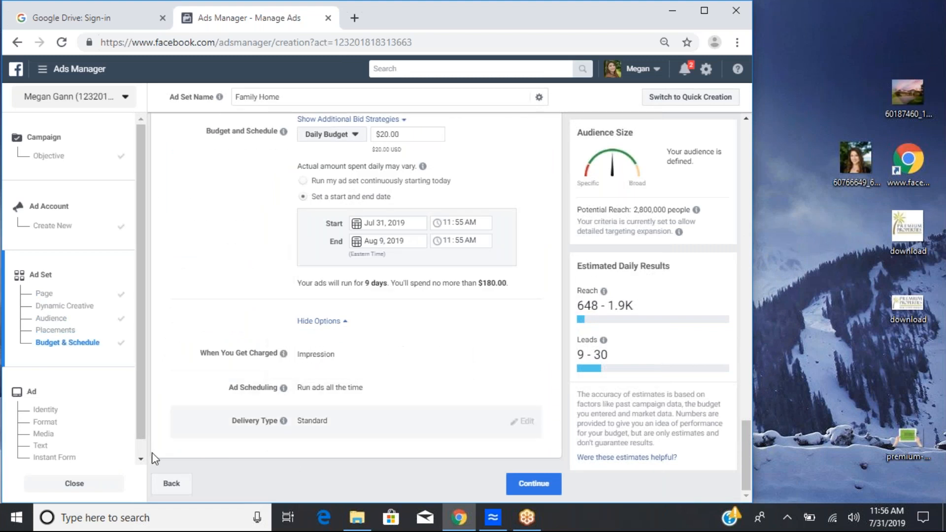
{"action": "left_click", "coordinate": [532, 489]}
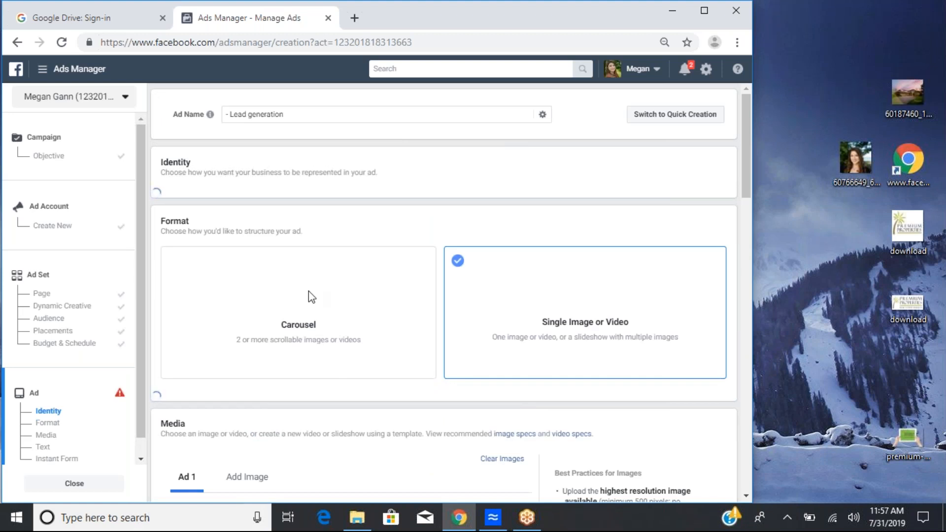
Step: Replace the ad image with the house photo from the account's image assets
{"action": "scroll", "coordinate": [690, 228], "scroll_direction": "down", "scroll_amount": 1}
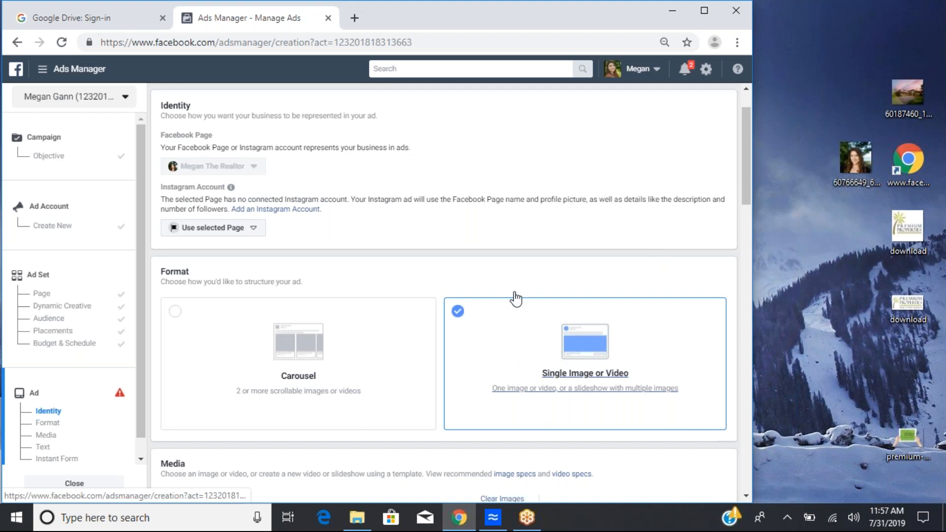
{"action": "scroll", "coordinate": [524, 364], "scroll_direction": "down", "scroll_amount": 1}
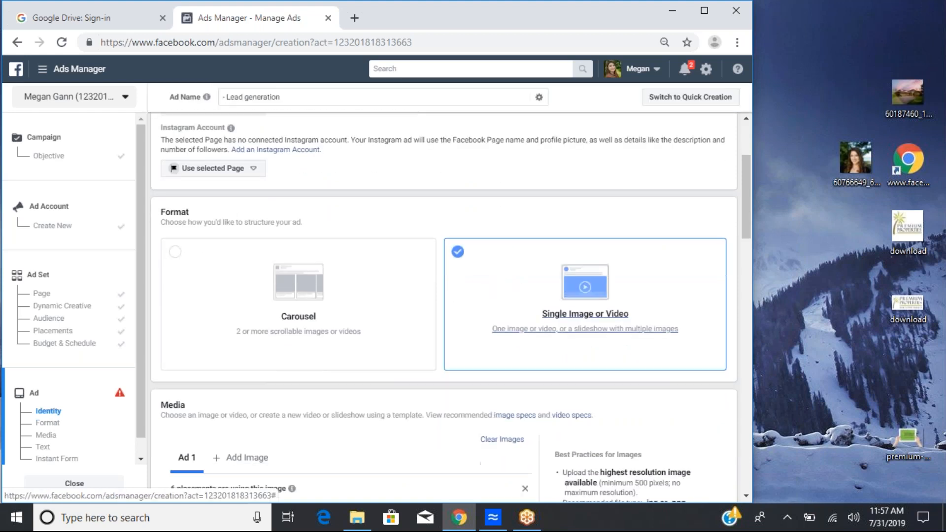
{"action": "scroll", "coordinate": [170, 269], "scroll_direction": "down", "scroll_amount": 5}
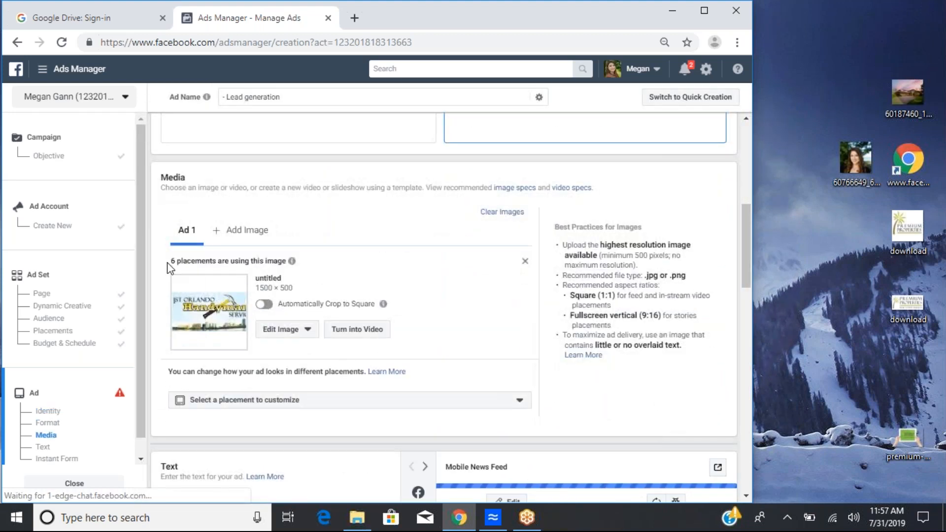
{"action": "left_click", "coordinate": [282, 330]}
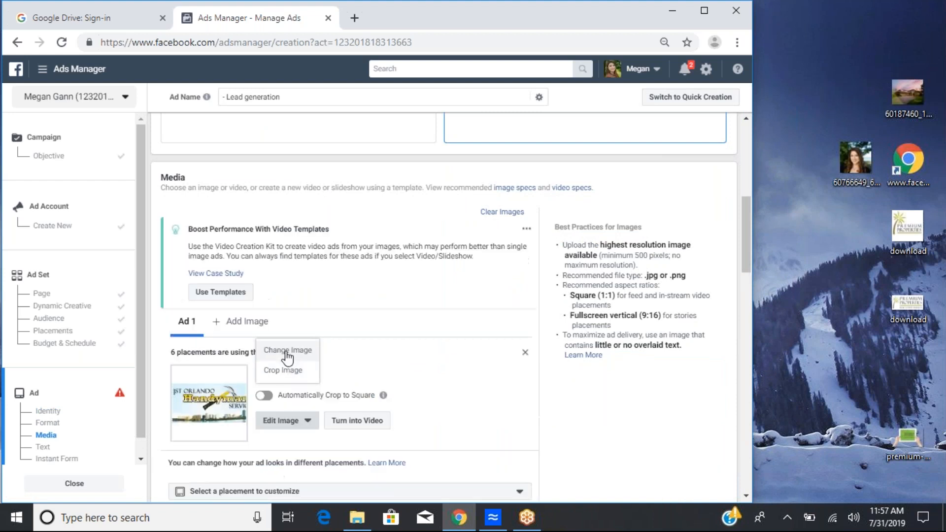
{"action": "left_click", "coordinate": [287, 351]}
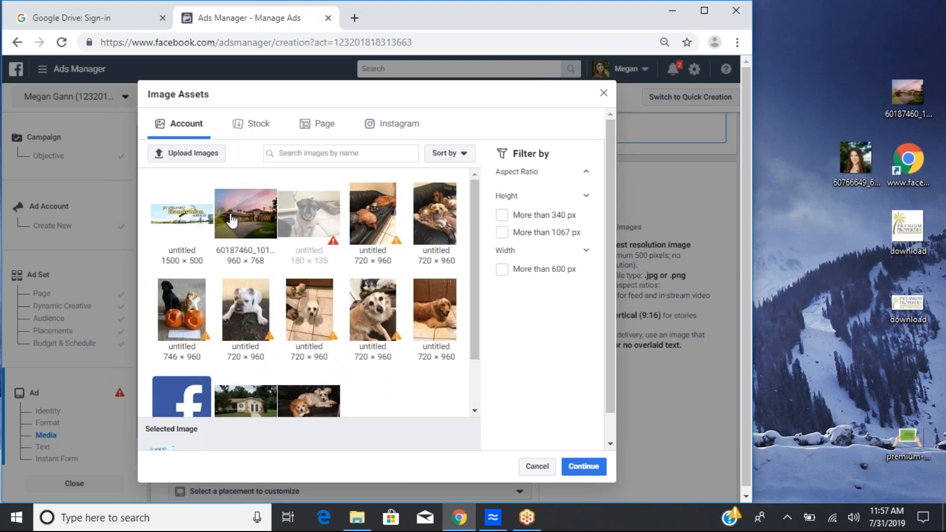
{"action": "left_click", "coordinate": [232, 220]}
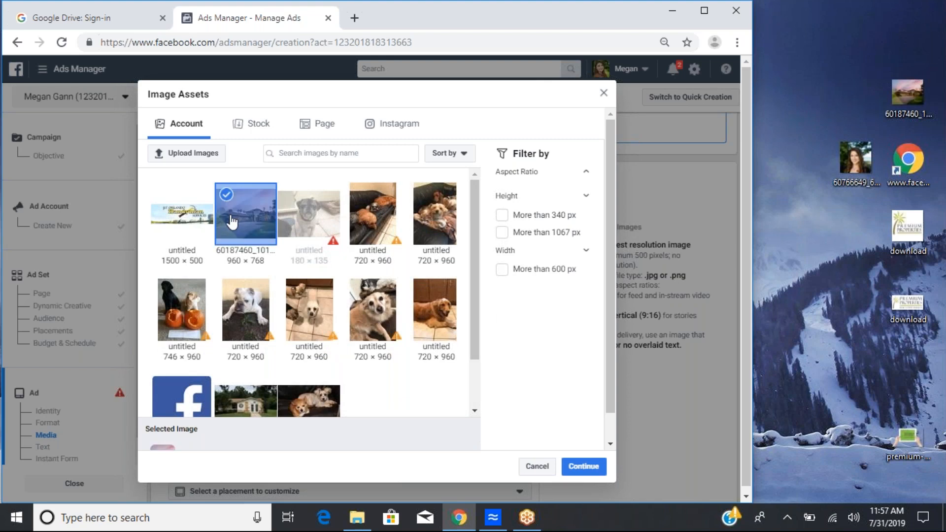
{"action": "left_click", "coordinate": [242, 406]}
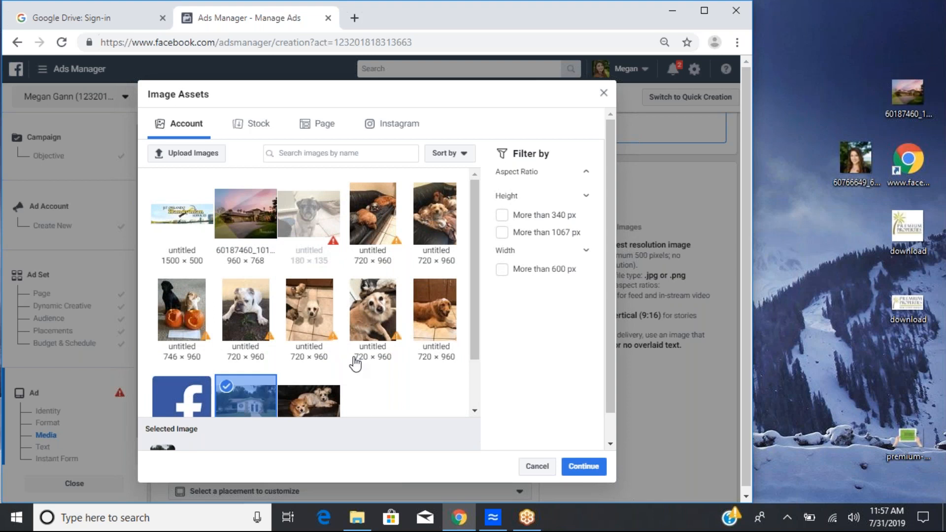
{"action": "left_click", "coordinate": [584, 466]}
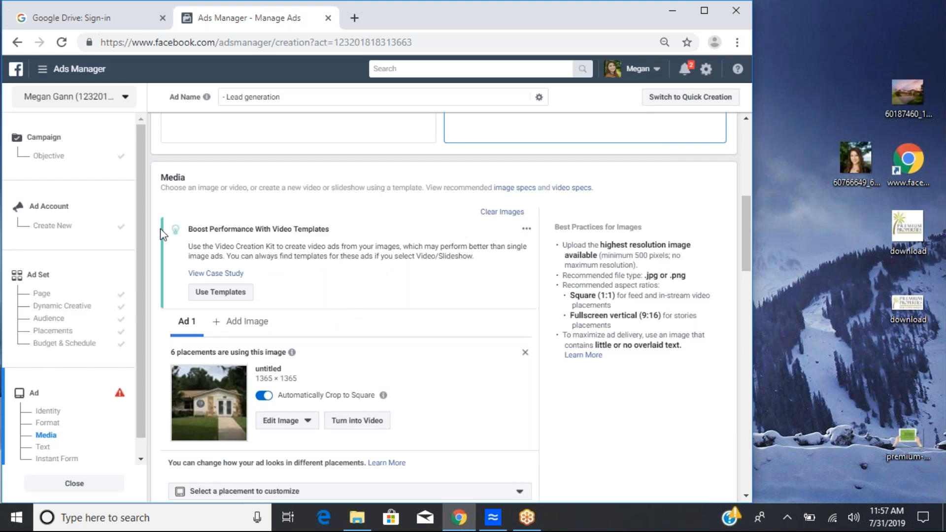
Step: Browse the square video templates in the Video Creation Kit and close it without applying one
{"action": "left_click", "coordinate": [229, 293]}
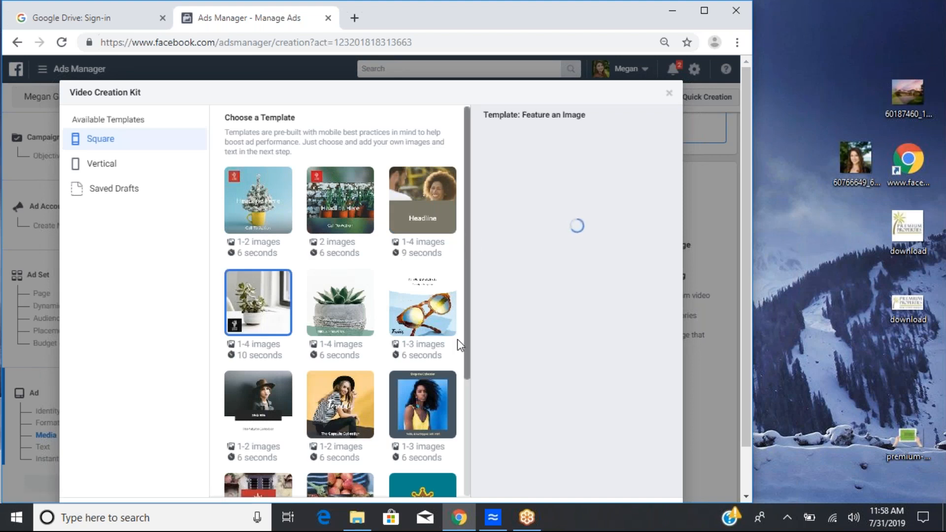
{"action": "scroll", "coordinate": [471, 350], "scroll_direction": "down", "scroll_amount": 3}
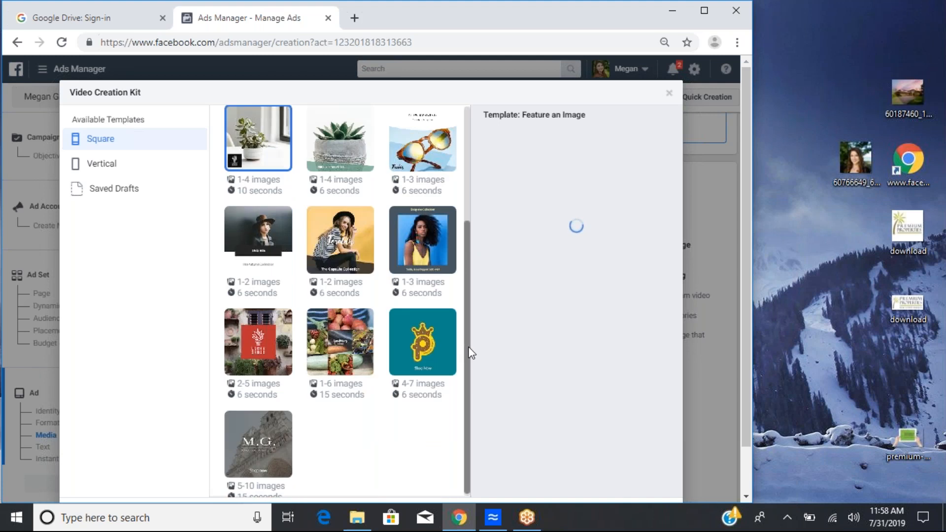
{"action": "left_click_drag", "start_coordinate": [471, 353], "coordinate": [475, 234]}
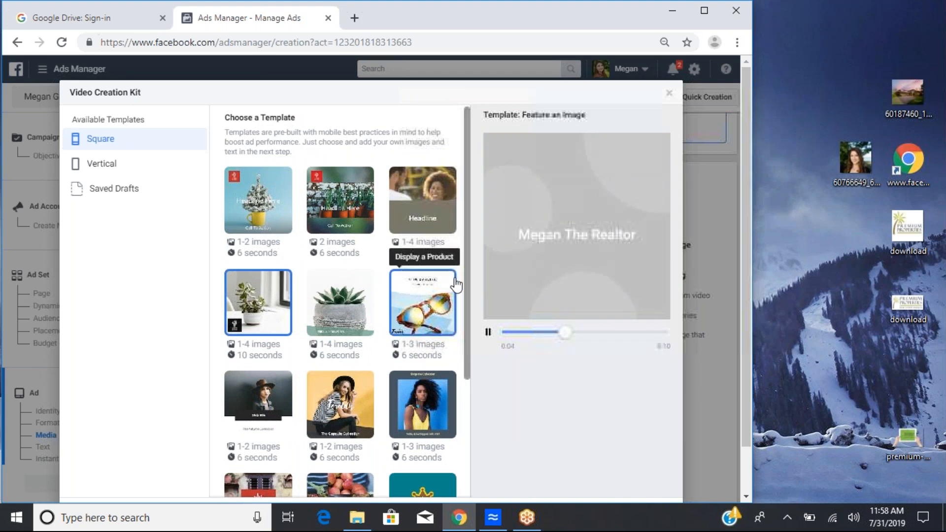
{"action": "scroll", "coordinate": [468, 316], "scroll_direction": "down", "scroll_amount": 2}
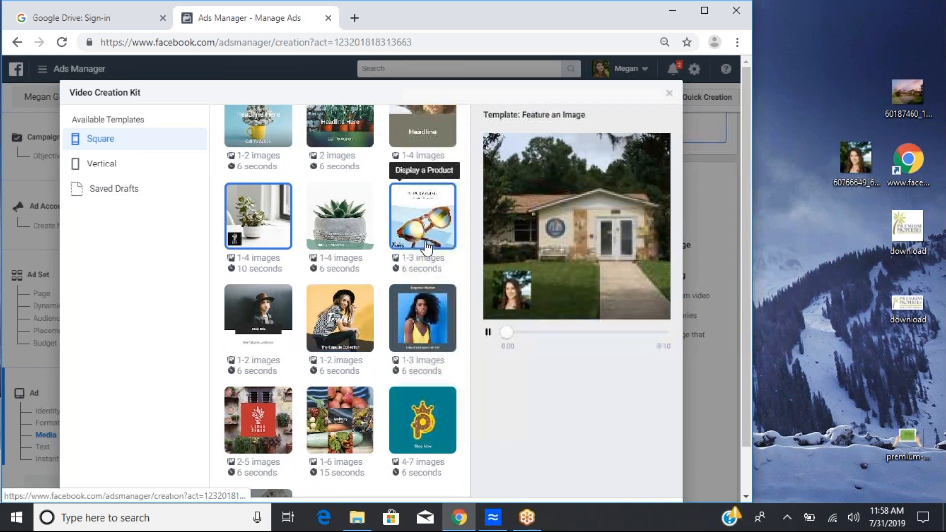
{"action": "left_click", "coordinate": [670, 95]}
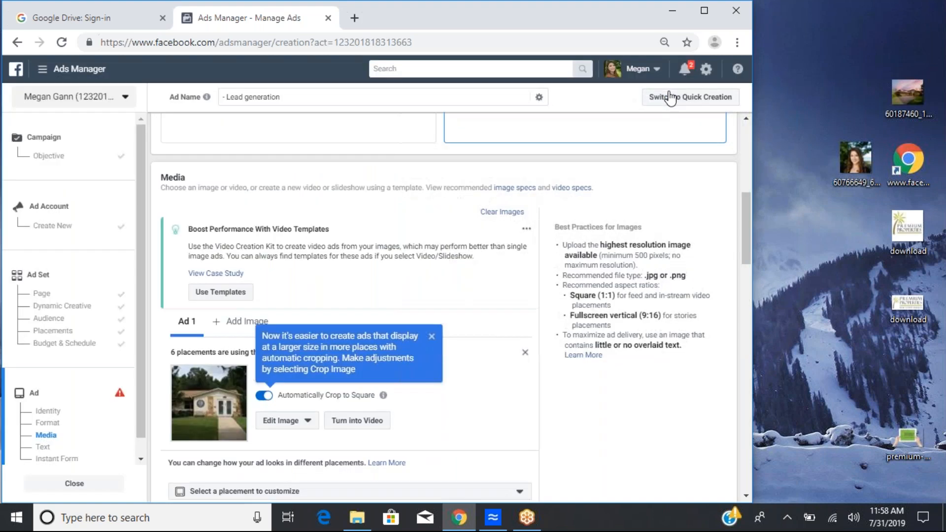
Step: Enter the ad's primary text 'Check out this great home'
{"action": "mouse_move", "coordinate": [291, 463]}
{"action": "scroll", "coordinate": [607, 423], "scroll_direction": "down", "scroll_amount": 5}
{"action": "scroll", "coordinate": [607, 416], "scroll_direction": "down", "scroll_amount": 4}
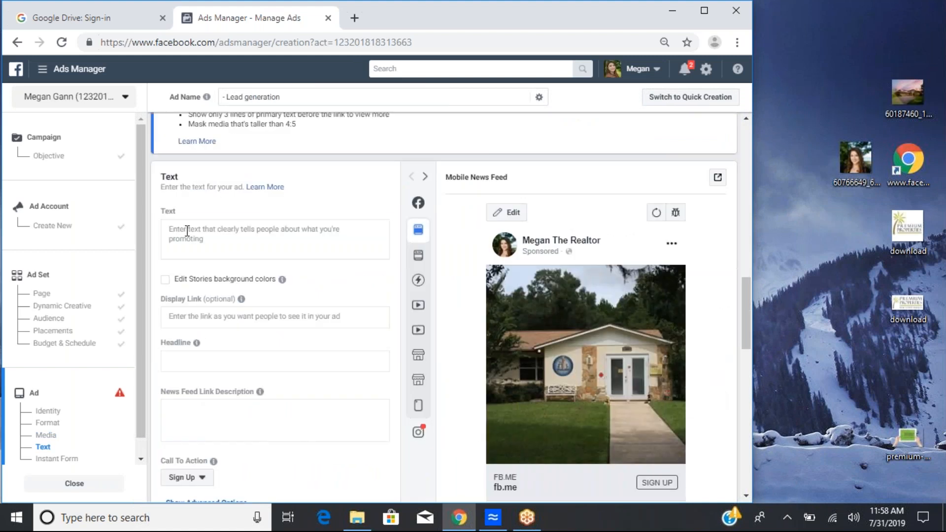
{"action": "left_click", "coordinate": [187, 231]}
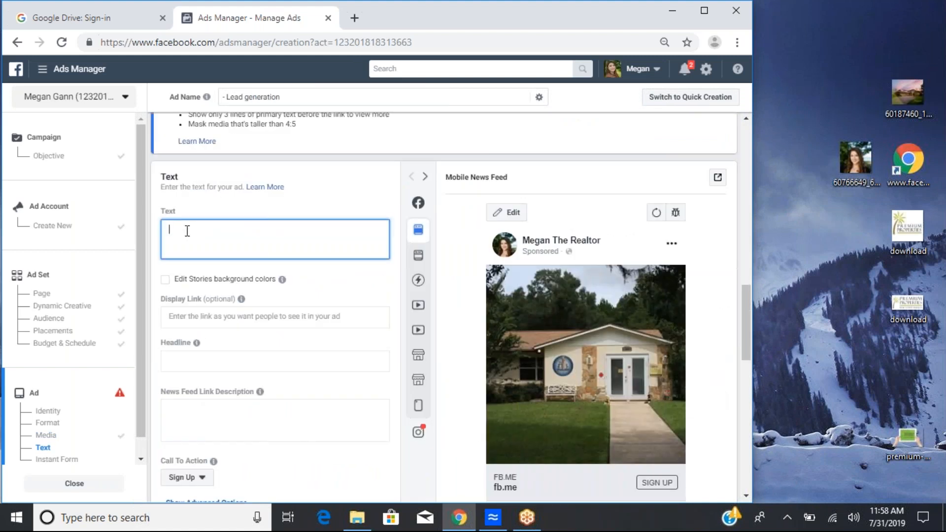
{"action": "type", "text": "Check out this great home"}
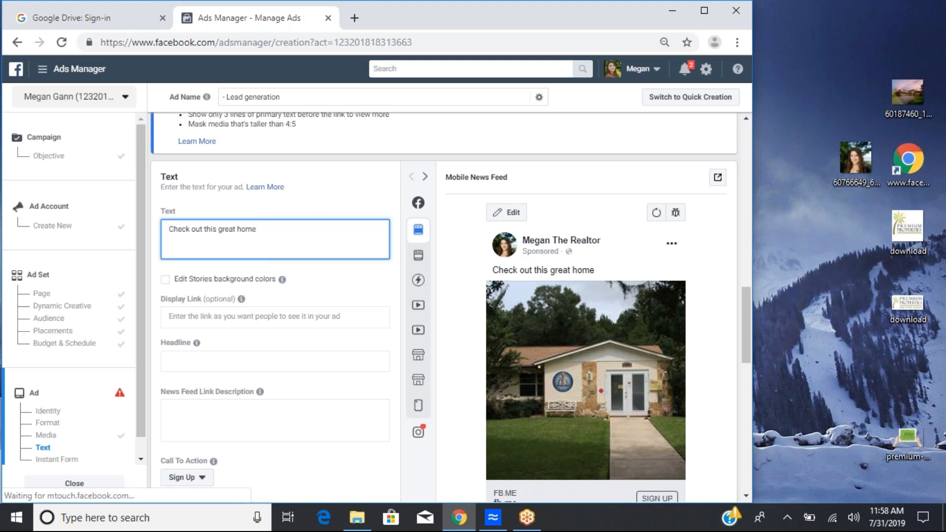
Step: Open the ad account setup section, then return to the ad's media section
{"action": "left_click_drag", "start_coordinate": [258, 230], "coordinate": [37, 192]}
{"action": "left_click", "coordinate": [37, 191]}
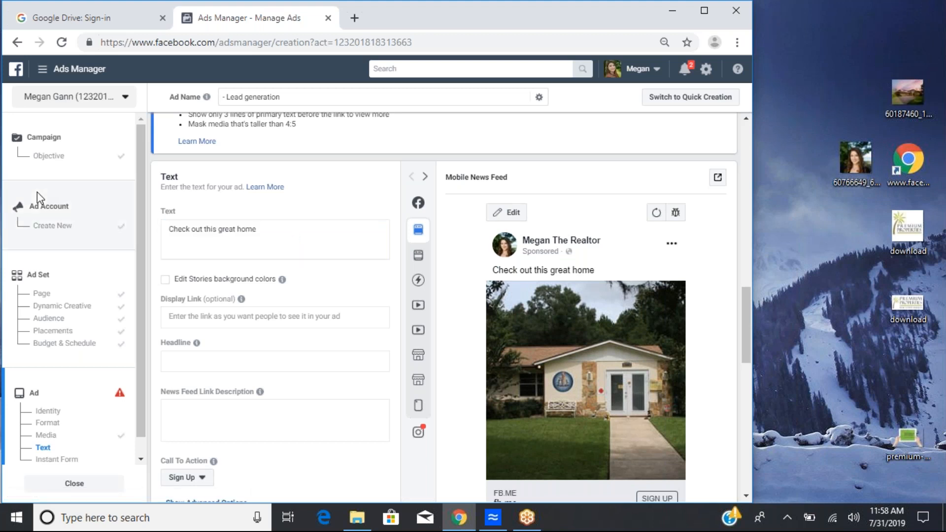
{"action": "double_click", "coordinate": [37, 192]}
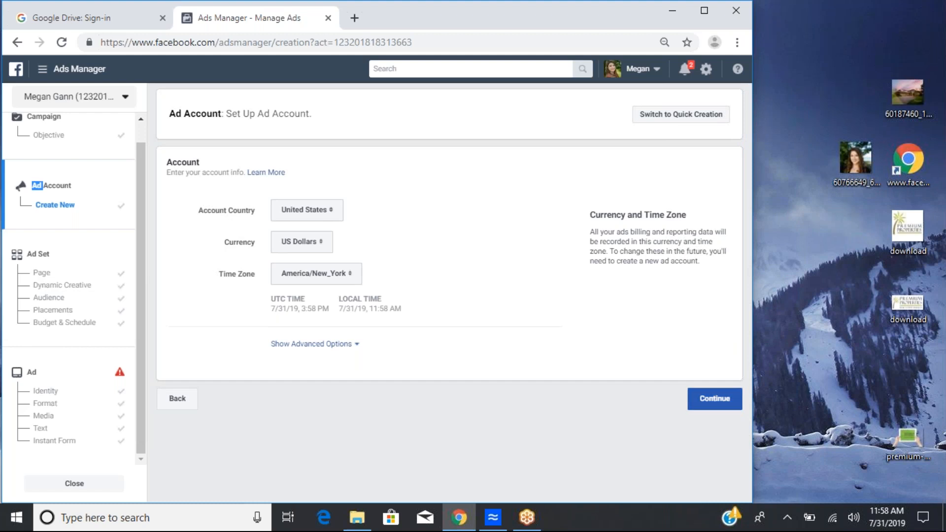
{"action": "left_click", "coordinate": [74, 208]}
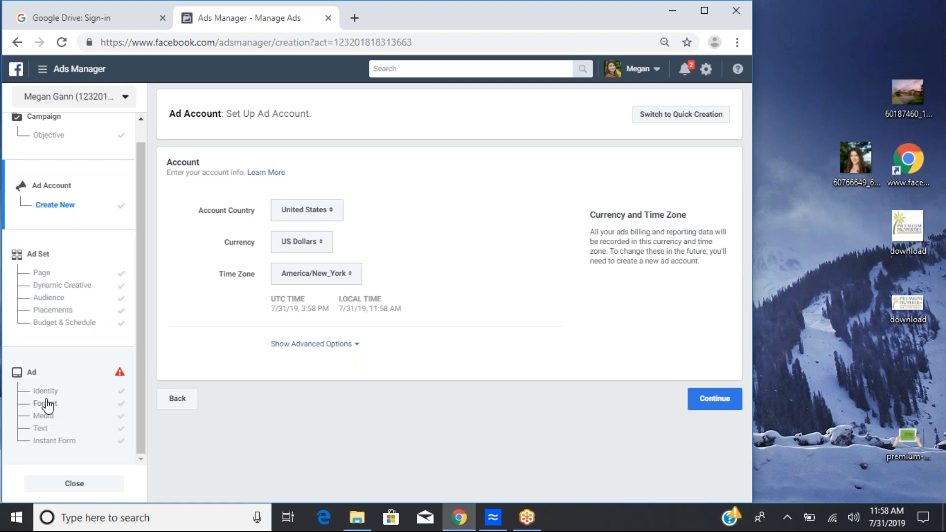
{"action": "left_click", "coordinate": [29, 376]}
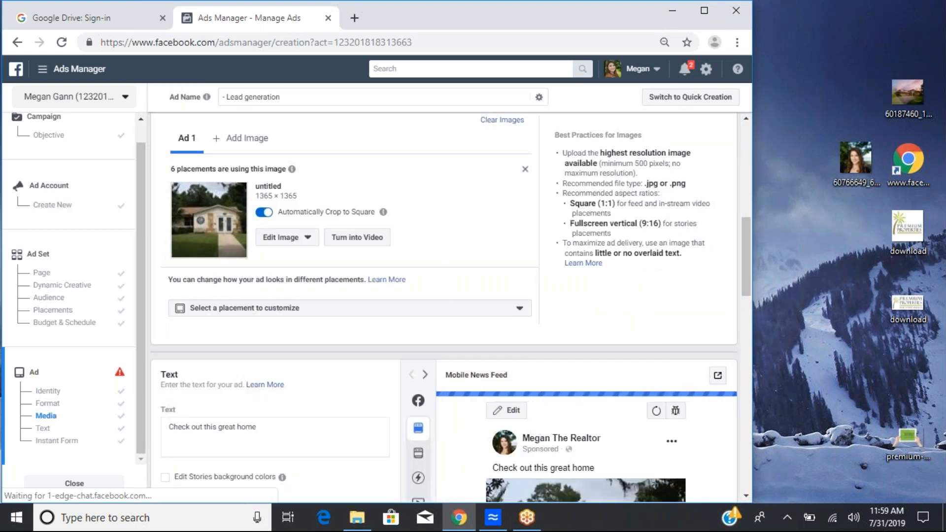
Step: Append '2 block from Award winning schools' to the end of the primary text
{"action": "scroll", "coordinate": [305, 302], "scroll_direction": "down", "scroll_amount": 3}
{"action": "left_click", "coordinate": [305, 302]}
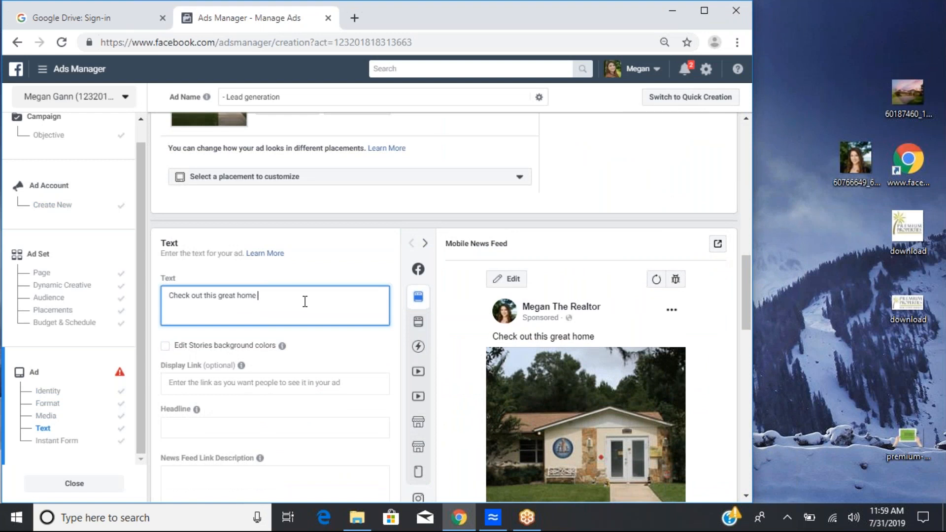
{"action": "type", "text": "2 block fr"}
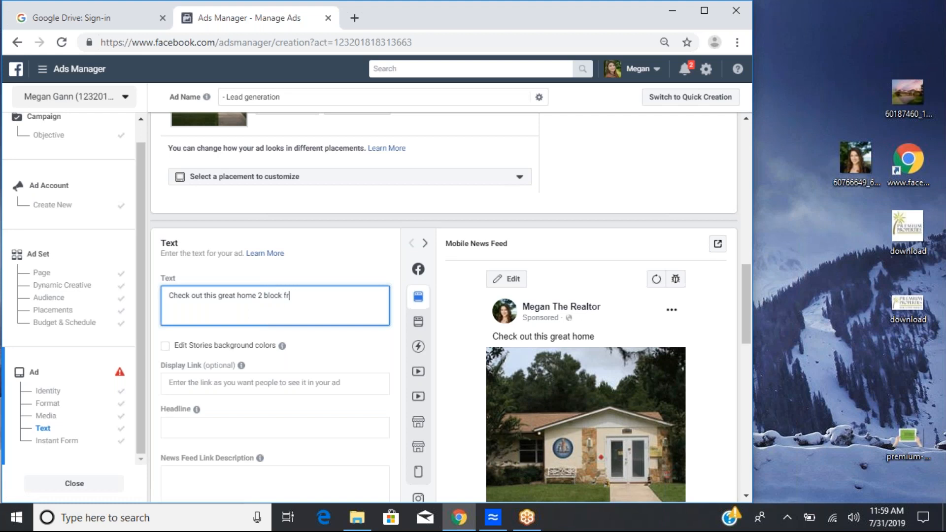
{"action": "type", "text": "om"}
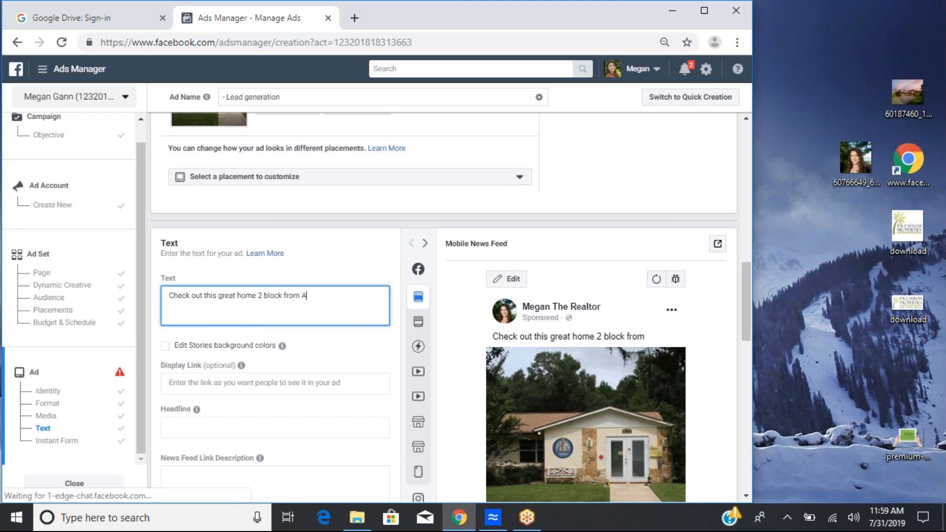
{"action": "type", "text": " A"}
{"action": "key", "text": "BackSpace"}
{"action": "type", "text": "Award school"}
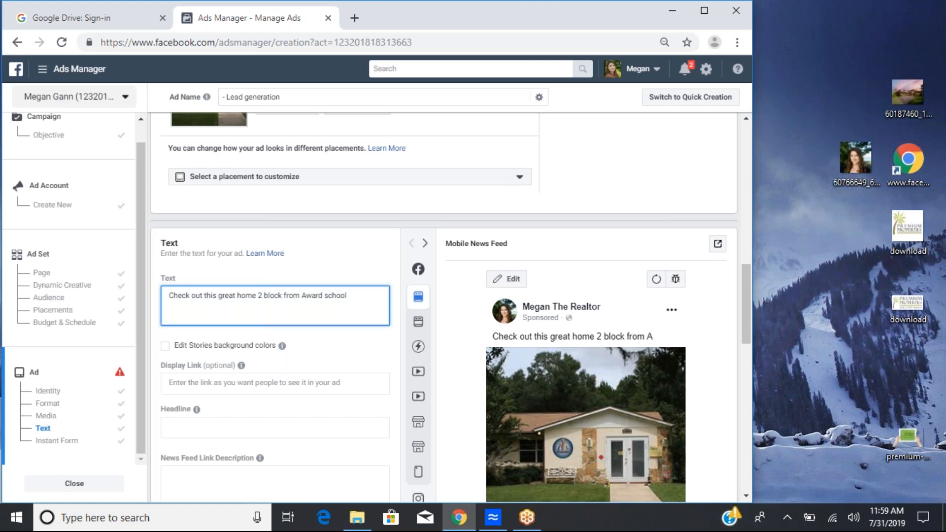
{"action": "key", "text": "BackSpace"}
{"action": "key", "text": "BackSpace"}
{"action": "key", "text": "BackSpace"}
{"action": "key", "text": "BackSpace"}
{"action": "key", "text": "BackSpace"}
{"action": "key", "text": "BackSpace"}
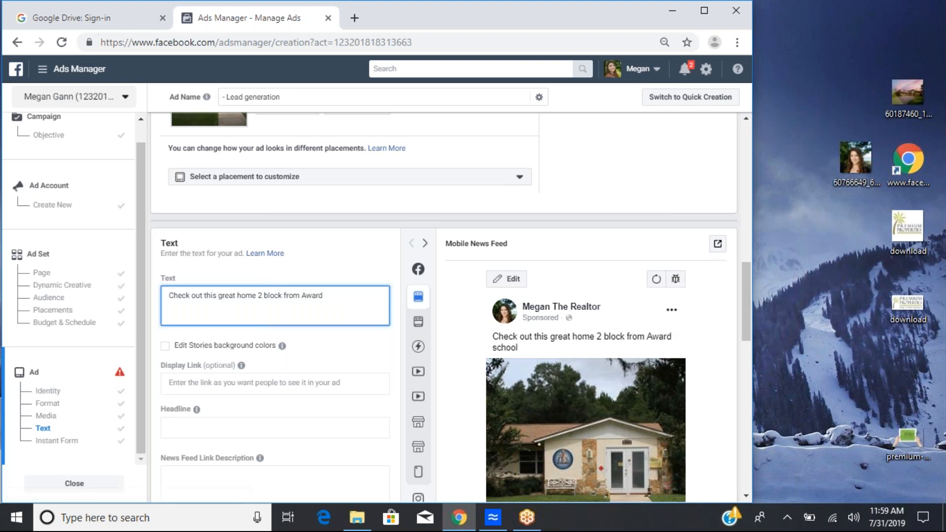
{"action": "type", "text": "winning schools"}
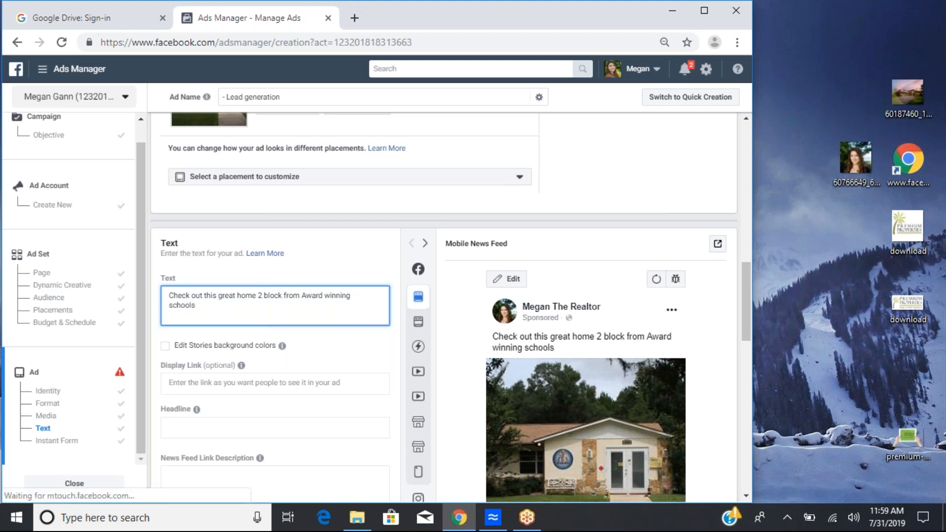
Step: Correct 'block' to 'blocks' and add '. Great family home' to the end of the primary text
{"action": "left_click", "coordinate": [281, 296]}
{"action": "type", "text": "s"}
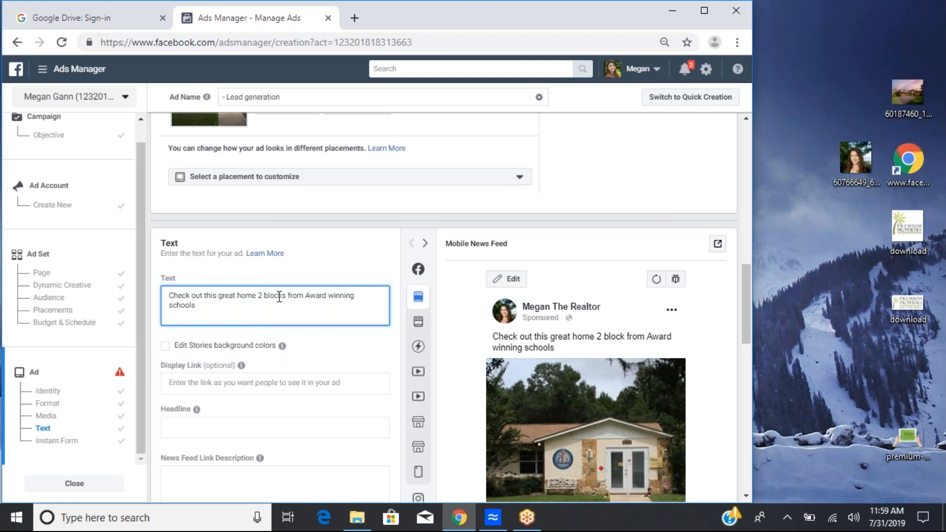
{"action": "left_click", "coordinate": [256, 308]}
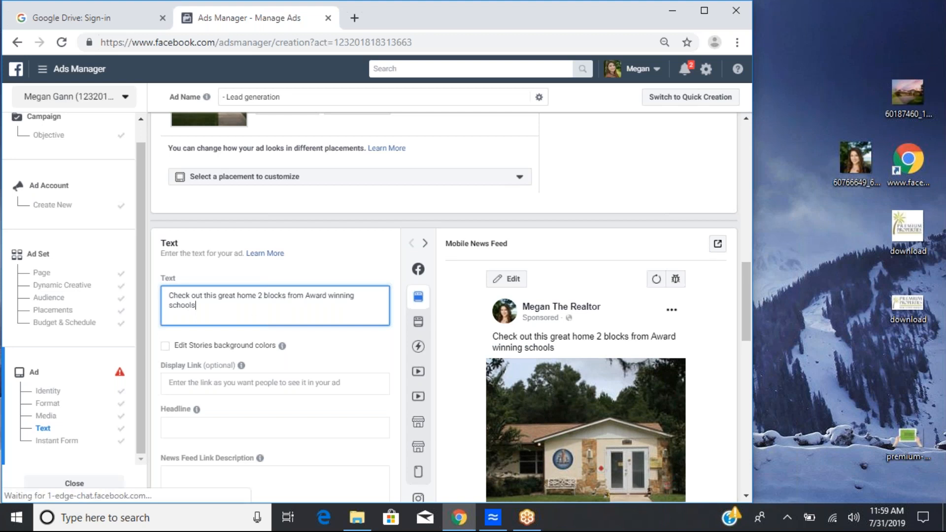
{"action": "type", "text": ". G"}
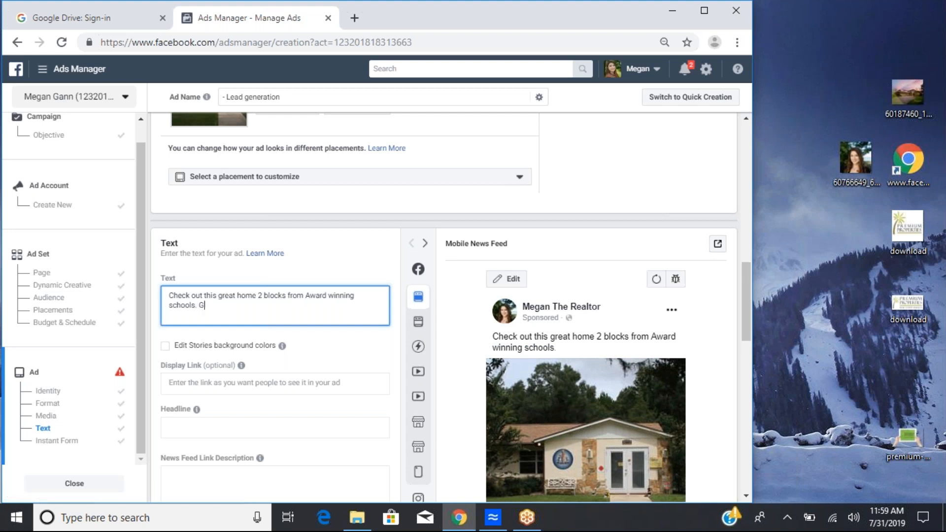
{"action": "type", "text": "reat family home"}
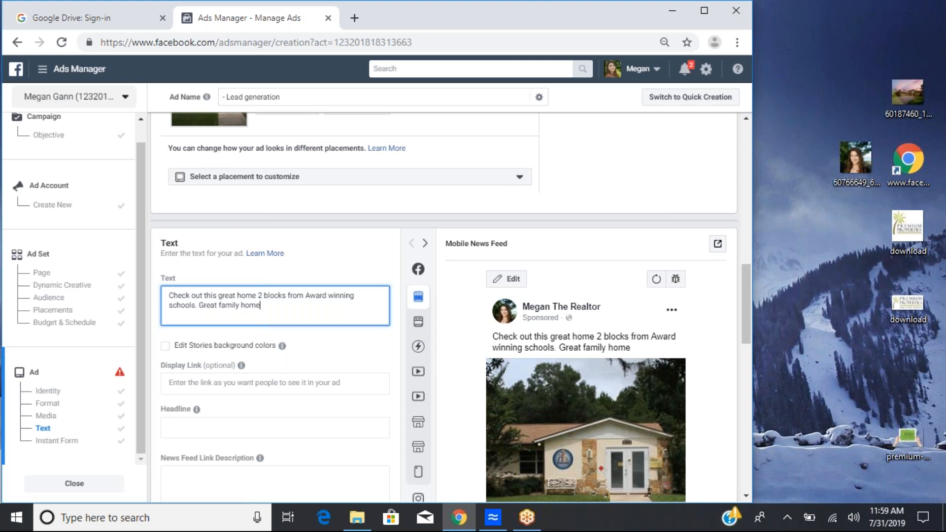
Step: Enable editing of the Stories background colors for the ad
{"action": "scroll", "coordinate": [358, 301], "scroll_direction": "down", "scroll_amount": 1}
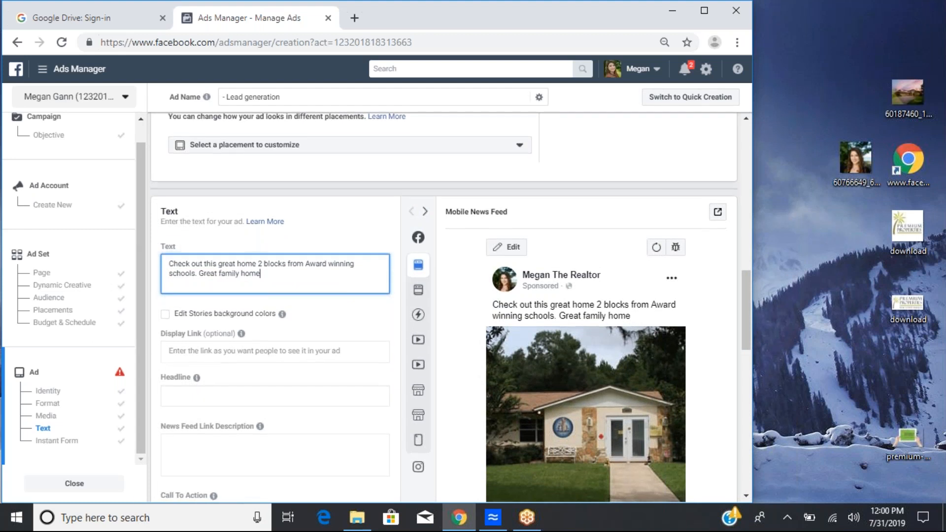
{"action": "scroll", "coordinate": [289, 294], "scroll_direction": "down", "scroll_amount": 1}
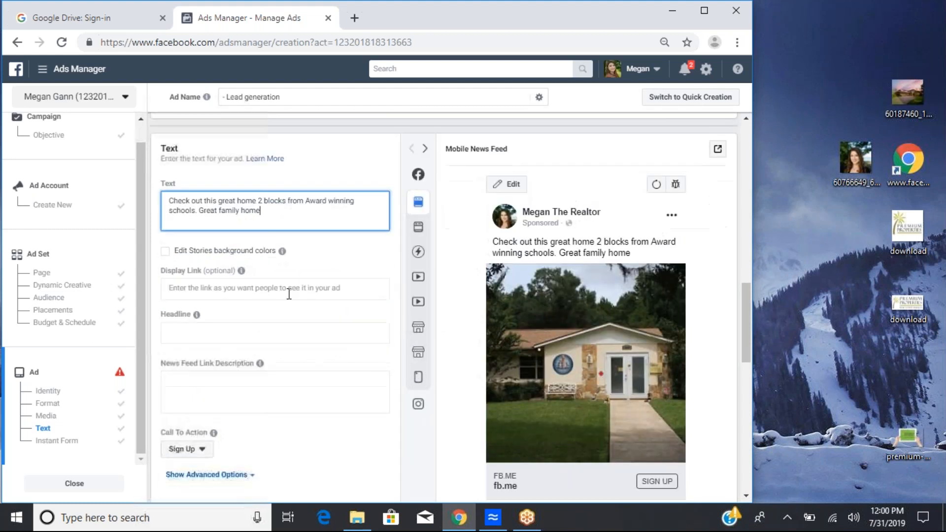
{"action": "left_click", "coordinate": [165, 255]}
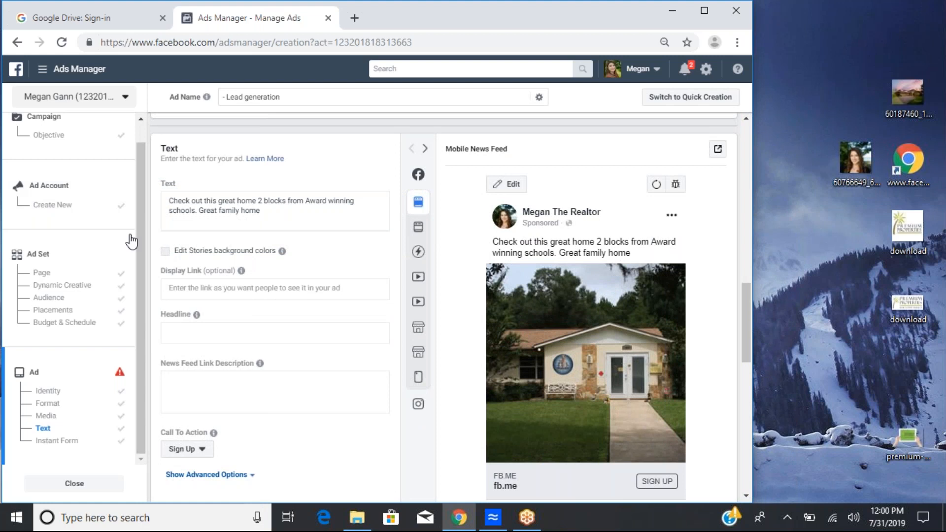
{"action": "left_click", "coordinate": [165, 251]}
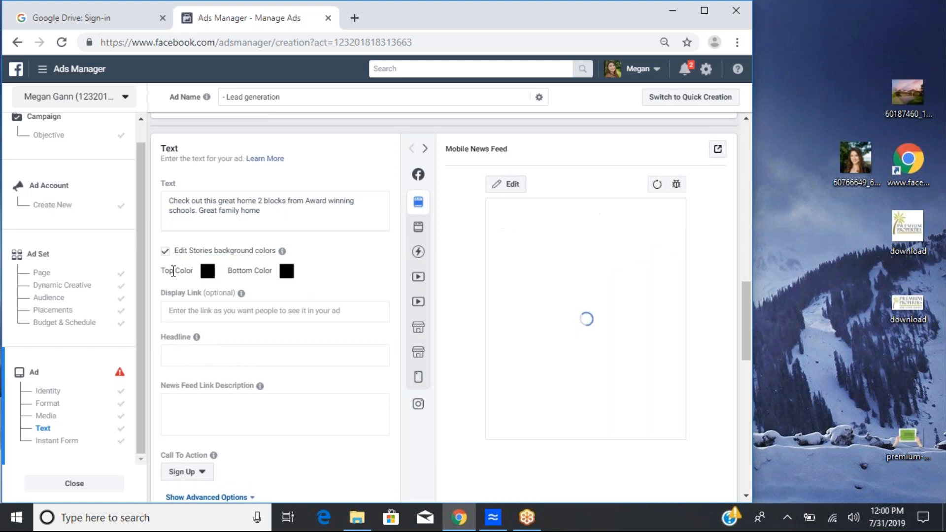
Step: Set the Stories background colors: bottom color to #F8F2F2 and top color to green #2DE257
{"action": "left_click", "coordinate": [206, 270]}
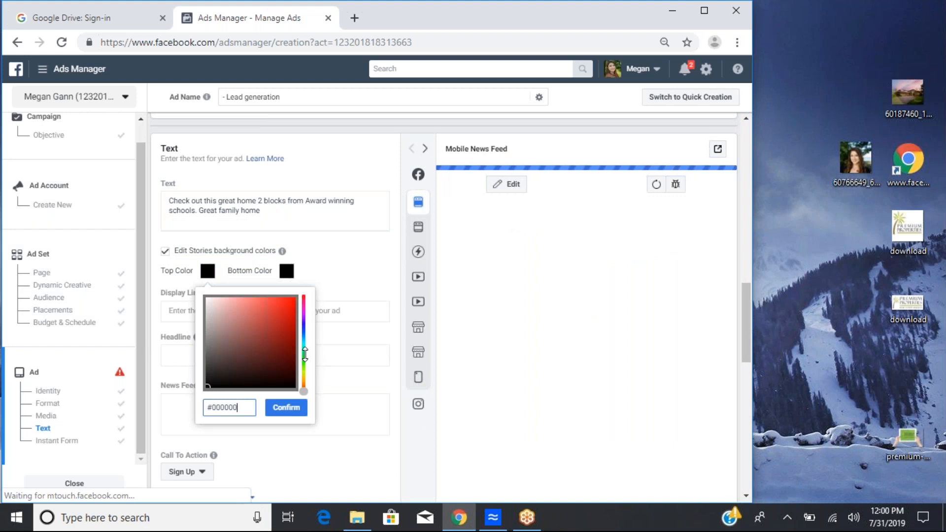
{"action": "left_click", "coordinate": [304, 355]}
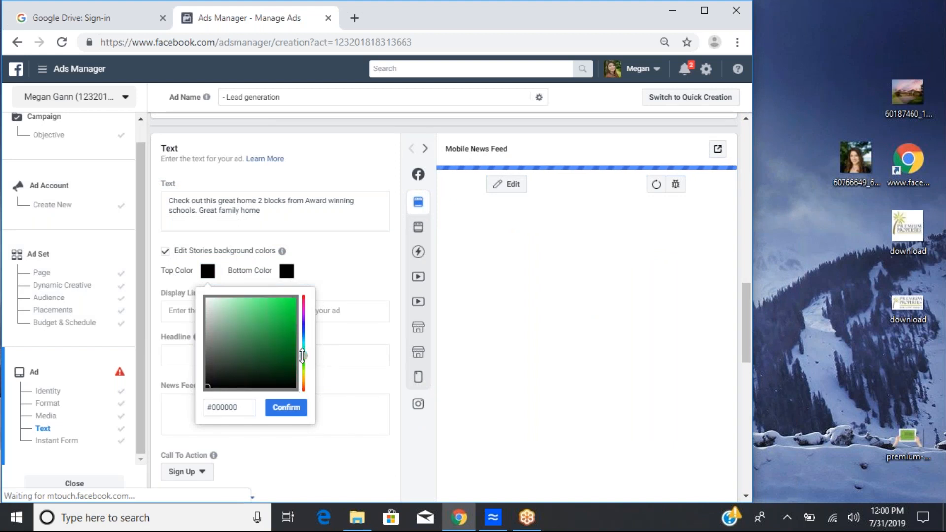
{"action": "left_click", "coordinate": [267, 335]}
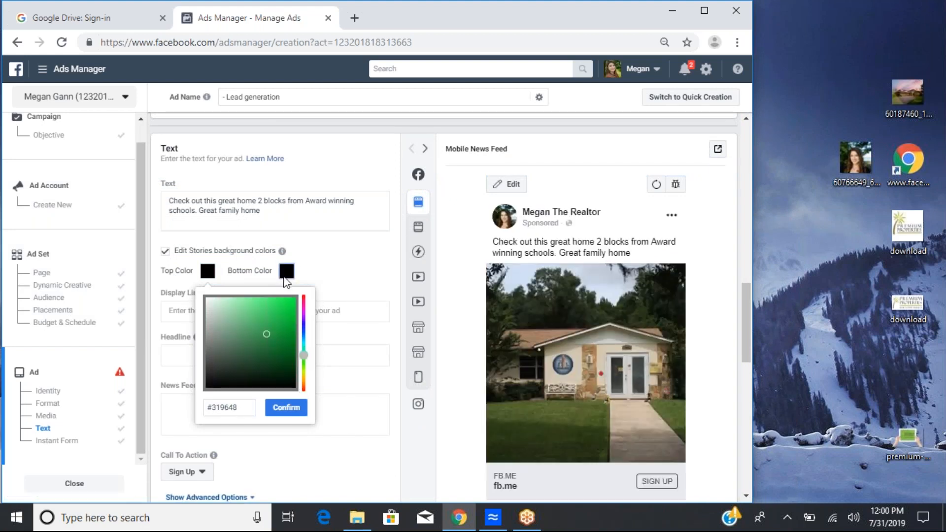
{"action": "left_click", "coordinate": [285, 274]}
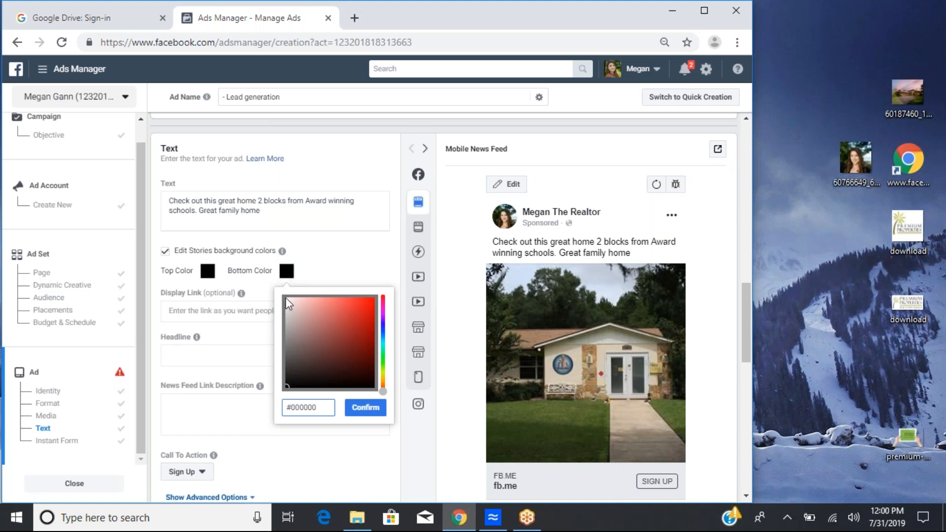
{"action": "left_click", "coordinate": [286, 298]}
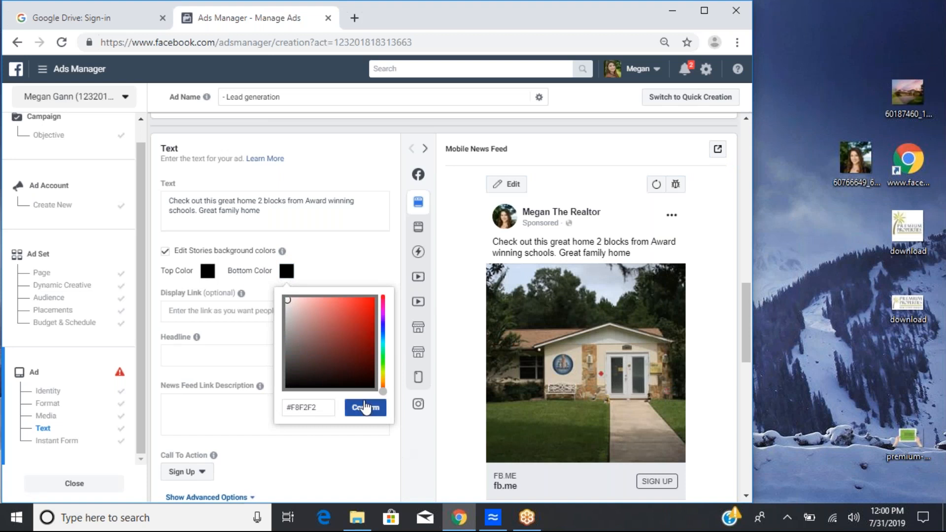
{"action": "left_click", "coordinate": [223, 279]}
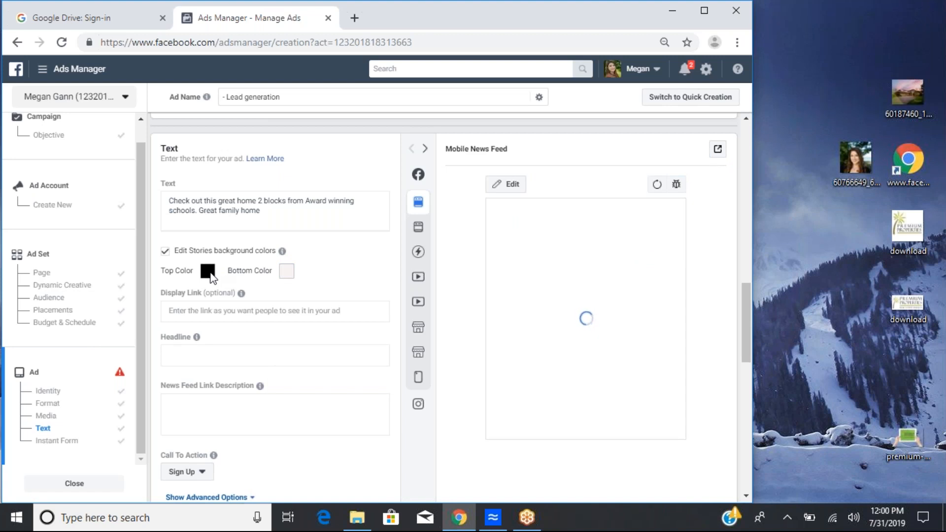
{"action": "left_click", "coordinate": [211, 274]}
{"action": "left_click", "coordinate": [279, 306]}
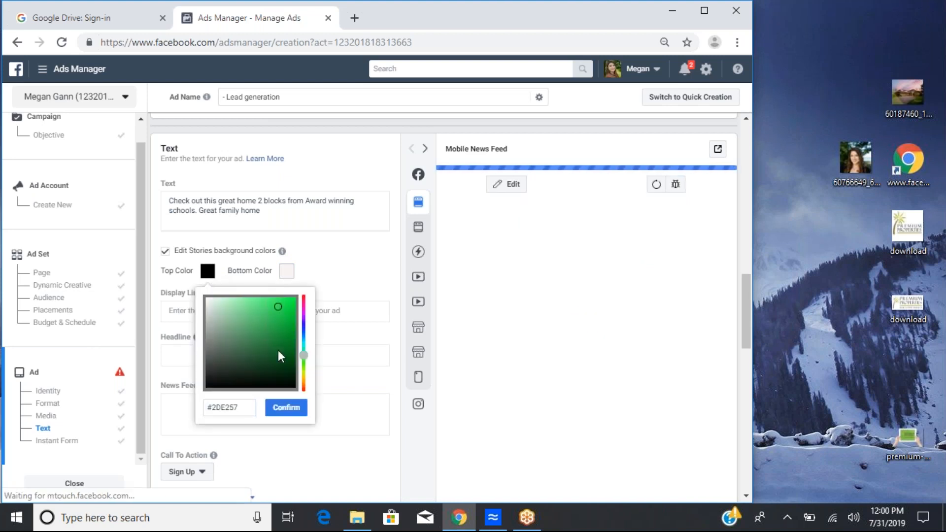
{"action": "left_click", "coordinate": [284, 407]}
Step: Try entering Megan.reator.com as the display link, then clear the field again
{"action": "left_click", "coordinate": [297, 312]}
{"action": "type", "text": "Megan."}
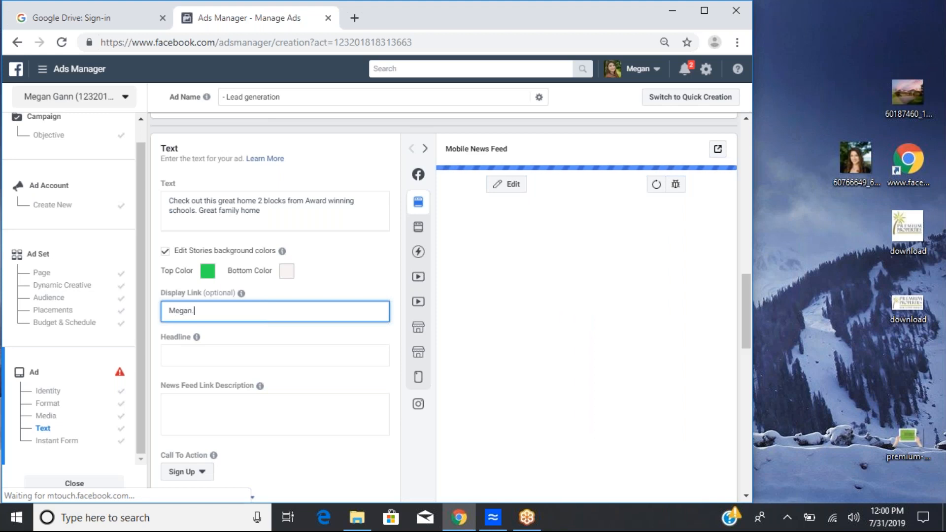
{"action": "type", "text": "reator.co"}
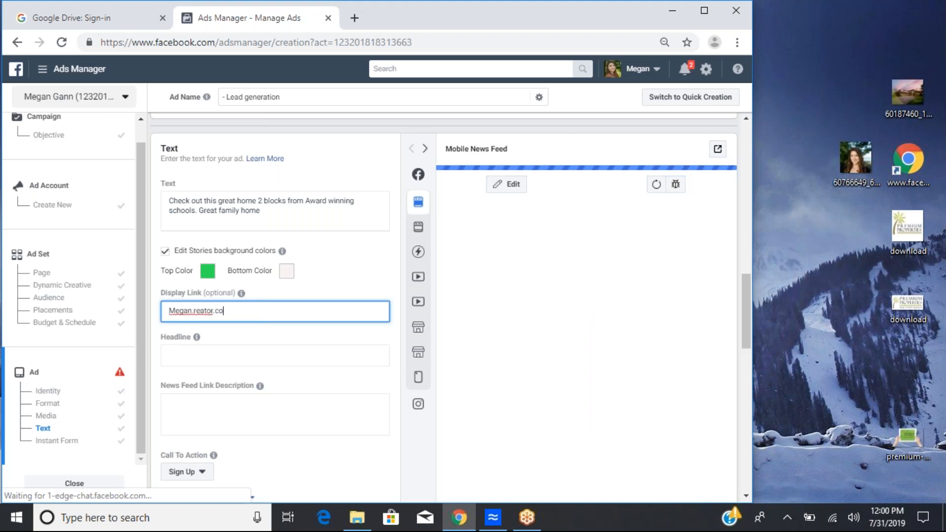
{"action": "type", "text": "m"}
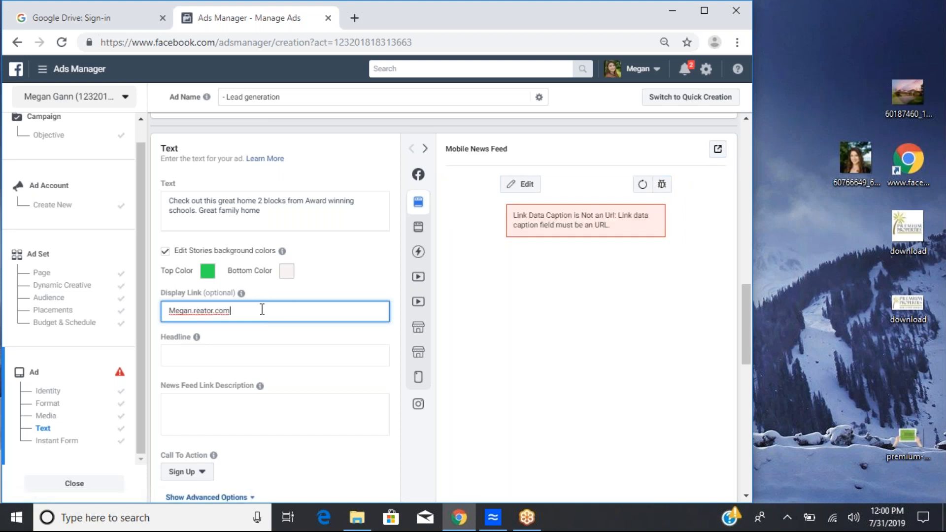
{"action": "key", "text": "ctrl+a"}
{"action": "key", "text": "BackSpace"}
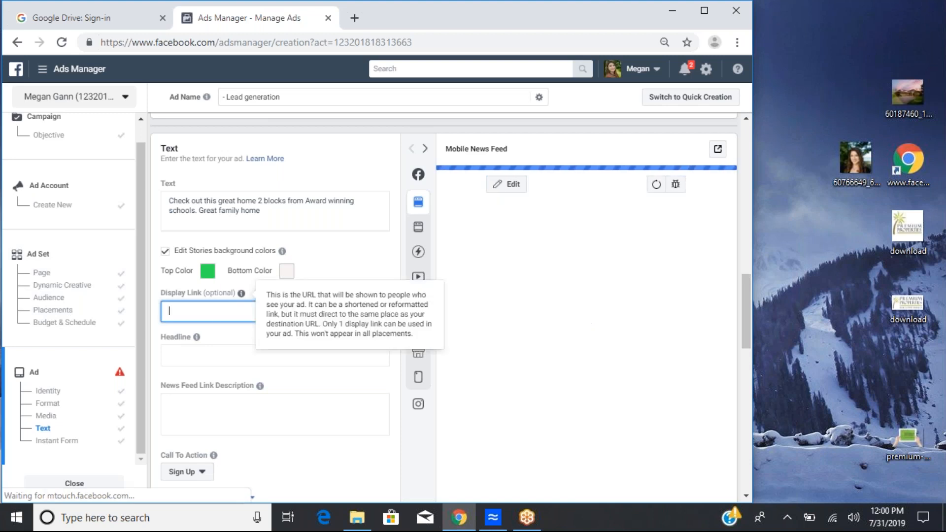
Step: Change the call to action to Learn More
{"action": "left_click", "coordinate": [215, 408]}
{"action": "scroll", "coordinate": [215, 401], "scroll_direction": "down", "scroll_amount": 1}
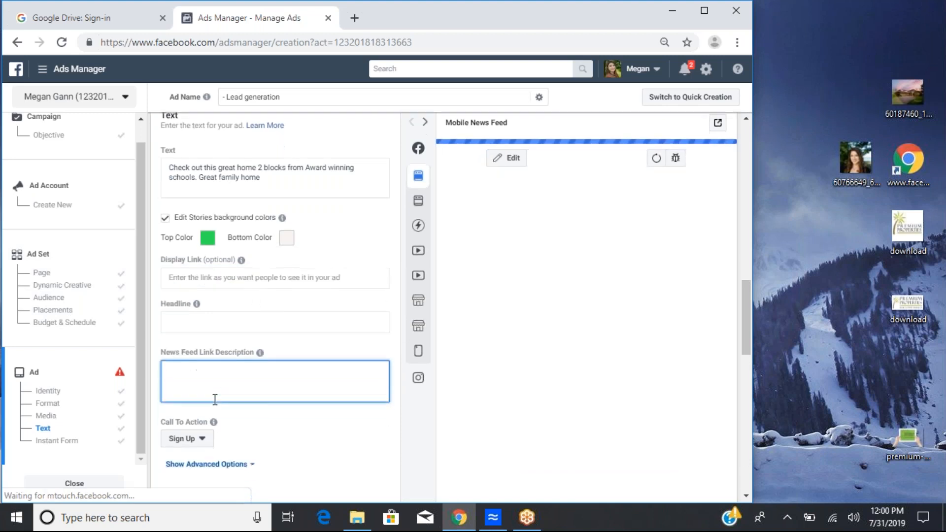
{"action": "scroll", "coordinate": [215, 399], "scroll_direction": "down", "scroll_amount": 2}
{"action": "scroll", "coordinate": [261, 266], "scroll_direction": "up", "scroll_amount": 4}
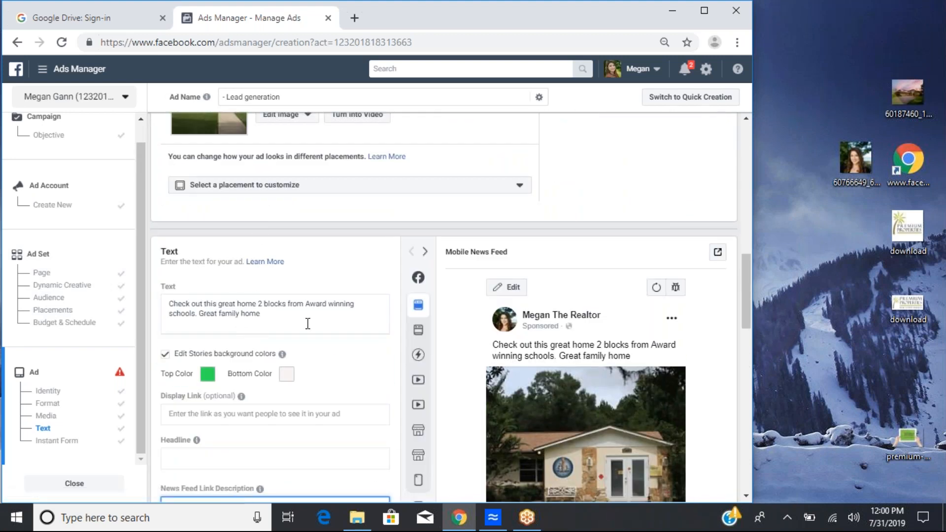
{"action": "scroll", "coordinate": [308, 323], "scroll_direction": "down", "scroll_amount": 4}
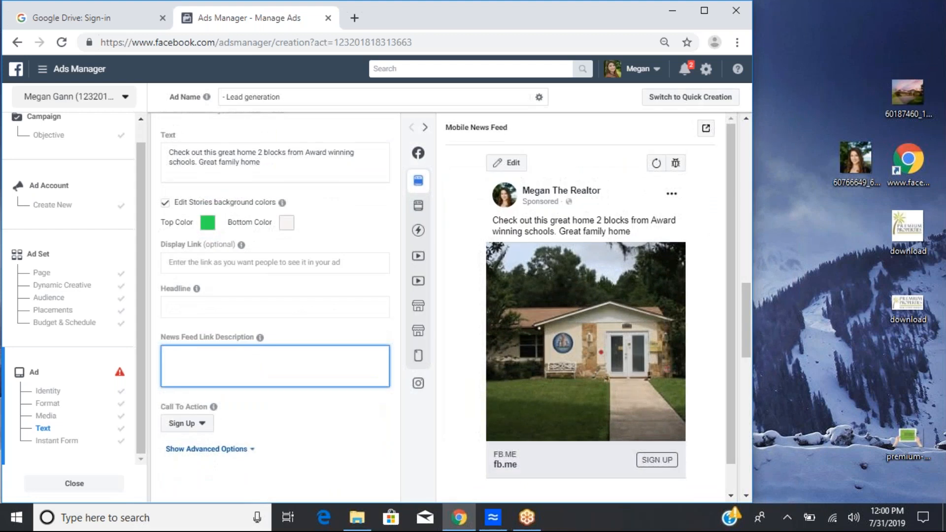
{"action": "scroll", "coordinate": [218, 249], "scroll_direction": "down", "scroll_amount": 3}
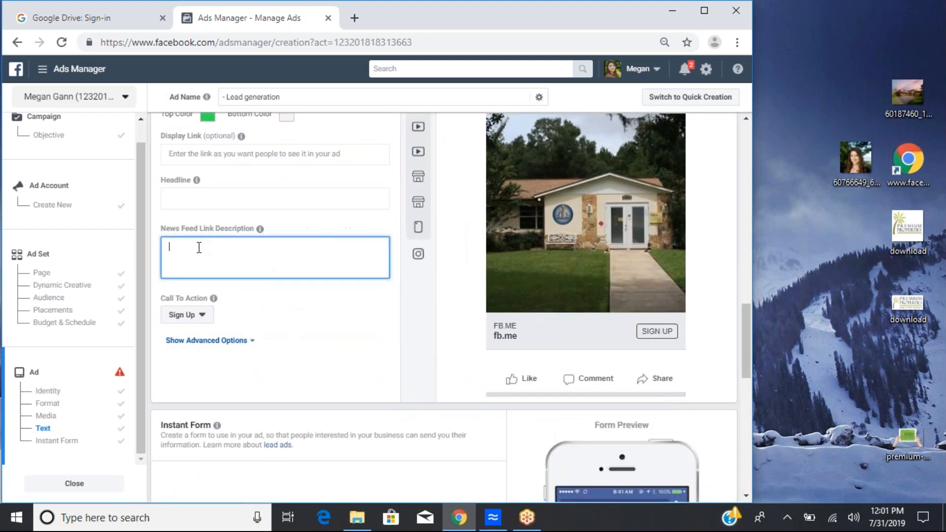
{"action": "left_click", "coordinate": [195, 317]}
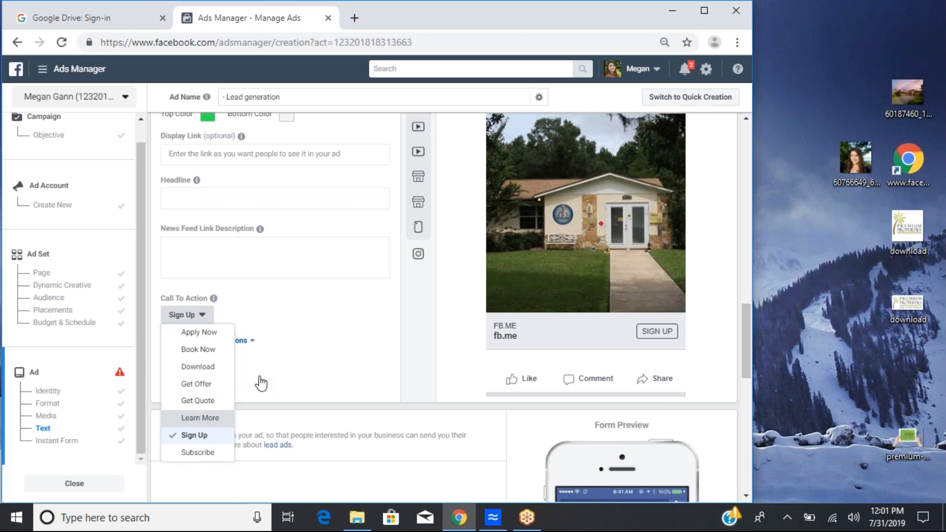
{"action": "key", "text": "Return"}
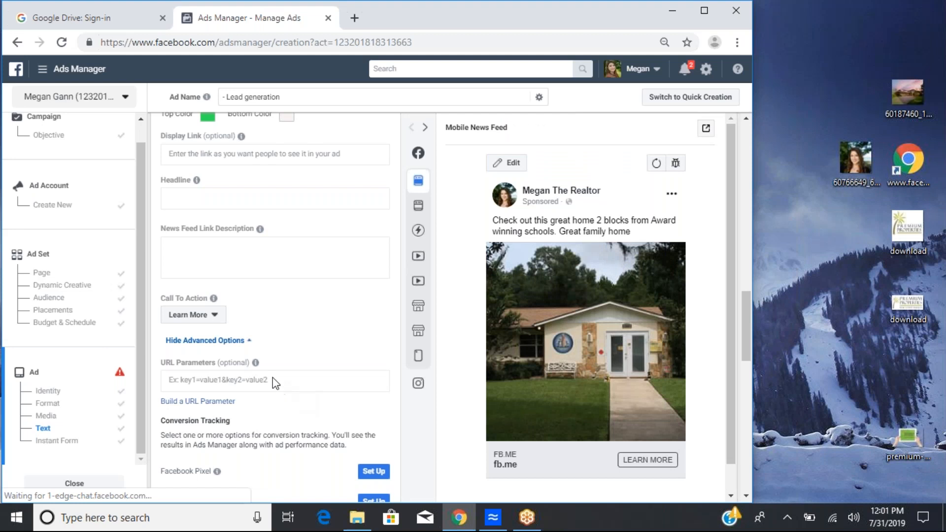
Step: Look over the advanced options, URL parameters and conversion tracking settings below the call to action
{"action": "scroll", "coordinate": [269, 361], "scroll_direction": "down", "scroll_amount": 1}
{"action": "scroll", "coordinate": [269, 361], "scroll_direction": "down", "scroll_amount": 2}
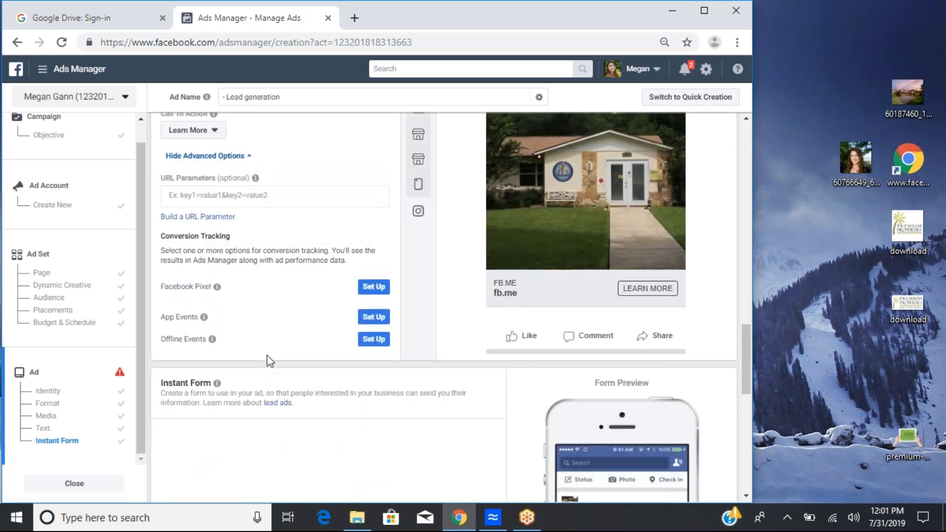
{"action": "scroll", "coordinate": [306, 222], "scroll_direction": "down", "scroll_amount": 1}
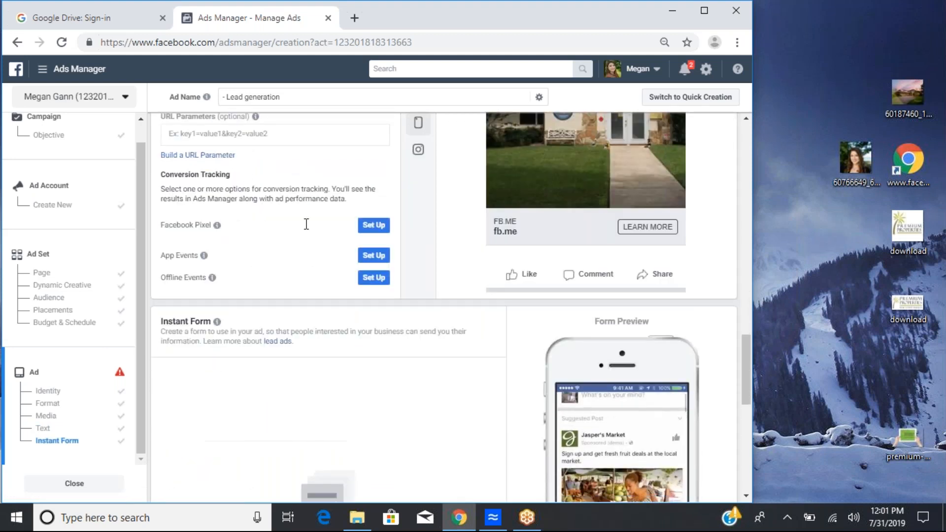
{"action": "left_click_drag", "start_coordinate": [306, 252], "coordinate": [278, 329]}
{"action": "scroll", "coordinate": [187, 310], "scroll_direction": "up", "scroll_amount": 1}
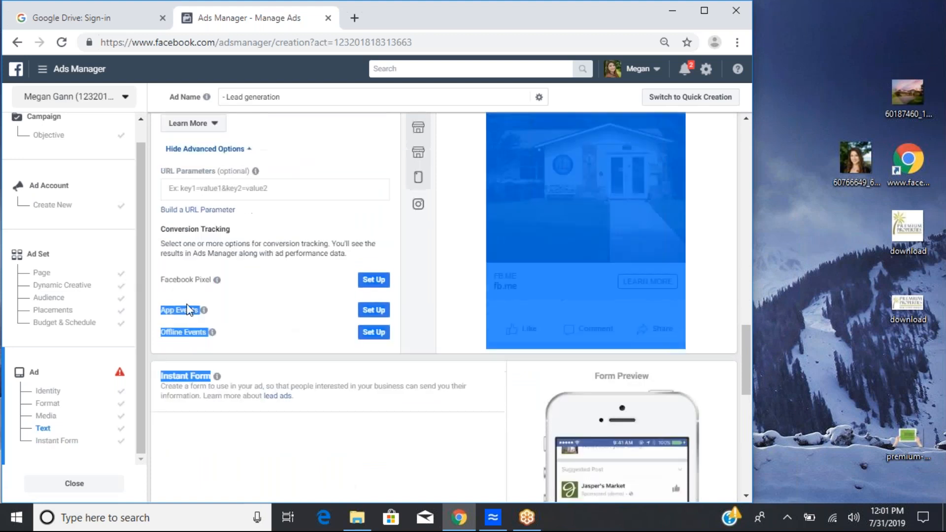
{"action": "left_click", "coordinate": [341, 227]}
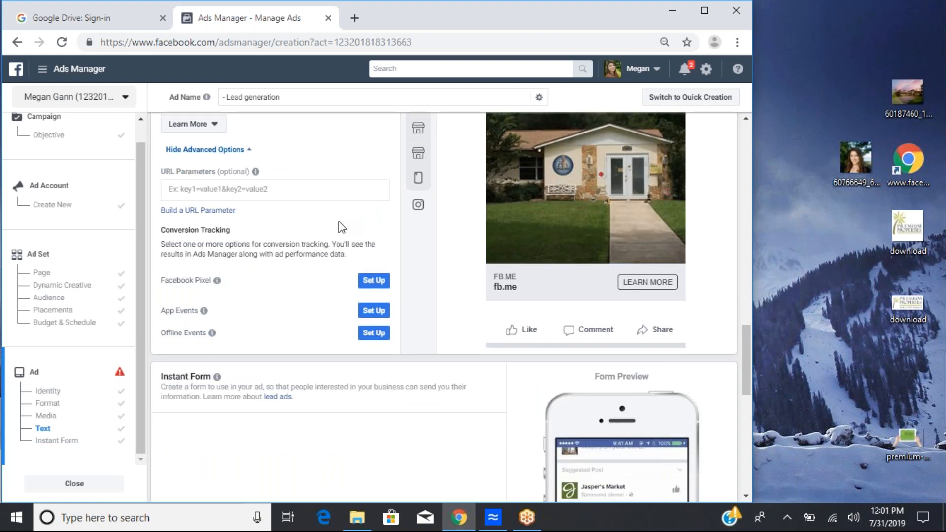
{"action": "scroll", "coordinate": [340, 227], "scroll_direction": "up", "scroll_amount": 2}
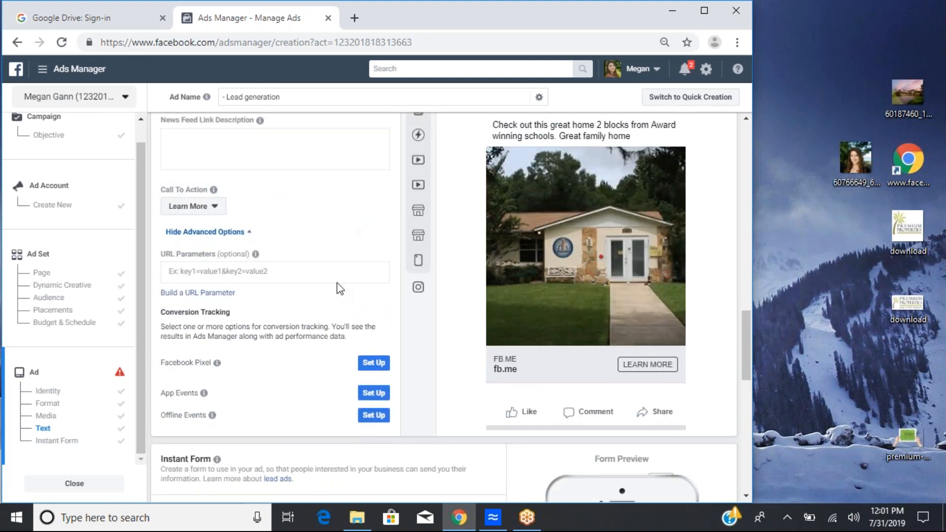
{"action": "scroll", "coordinate": [340, 289], "scroll_direction": "up", "scroll_amount": 3}
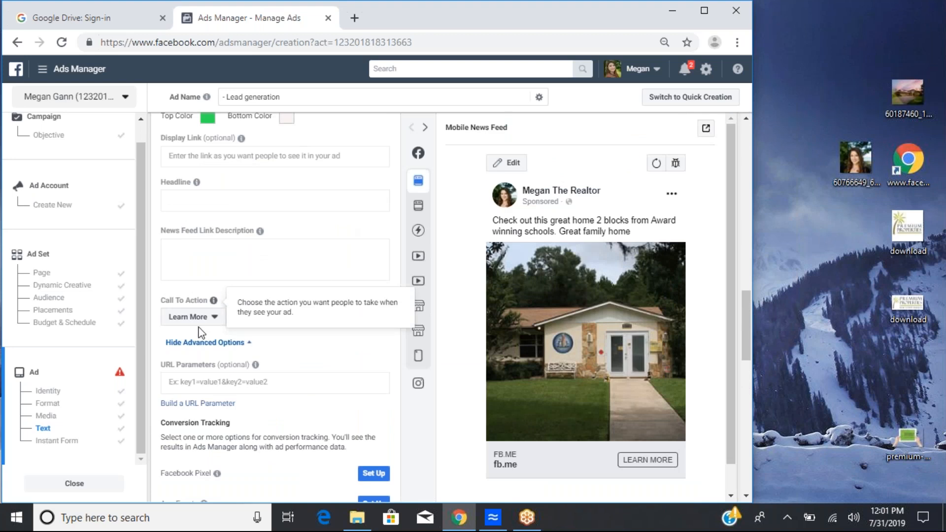
{"action": "left_click", "coordinate": [188, 204]}
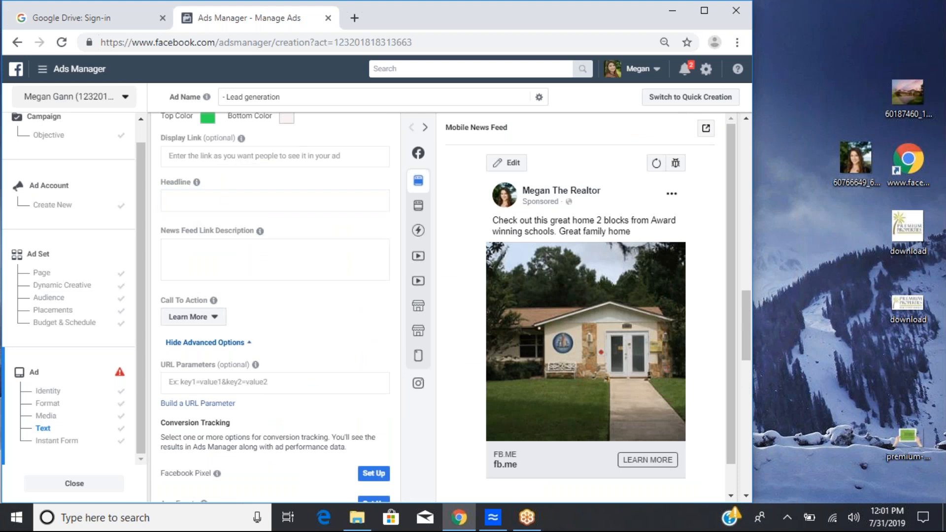
{"action": "scroll", "coordinate": [220, 191], "scroll_direction": "up", "scroll_amount": 1}
{"action": "left_click_drag", "start_coordinate": [220, 192], "coordinate": [306, 245]}
{"action": "left_click", "coordinate": [247, 166]}
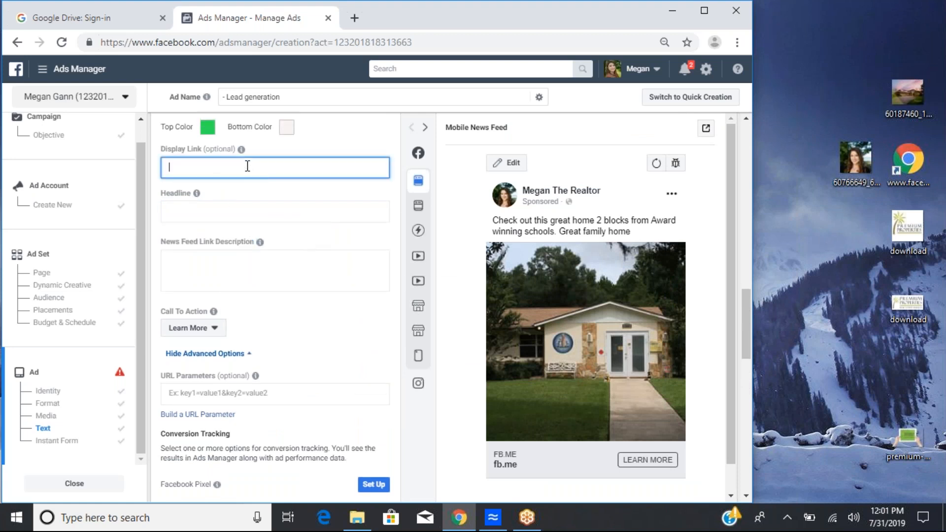
Step: Examine the Instant Form section and the policy warning and error notices at the bottom of the ad setup
{"action": "scroll", "coordinate": [247, 166], "scroll_direction": "up", "scroll_amount": 4}
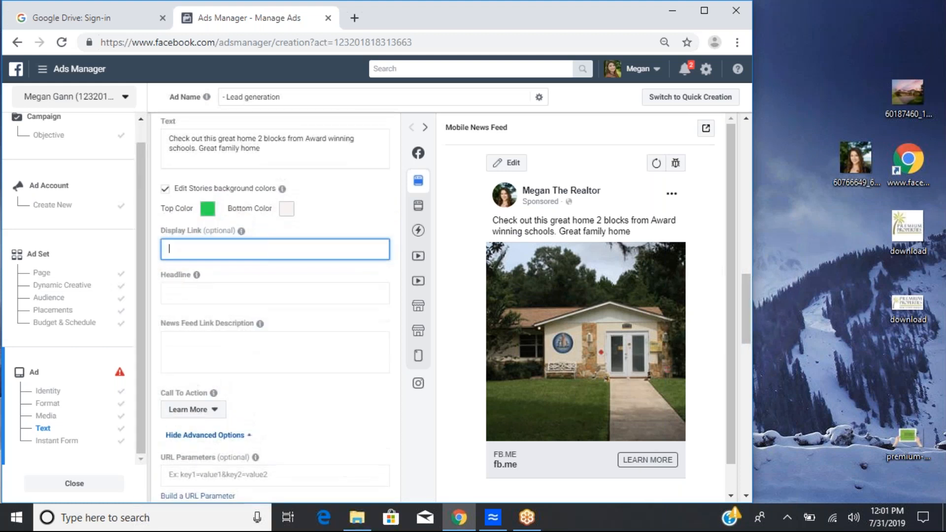
{"action": "scroll", "coordinate": [376, 288], "scroll_direction": "down", "scroll_amount": 4}
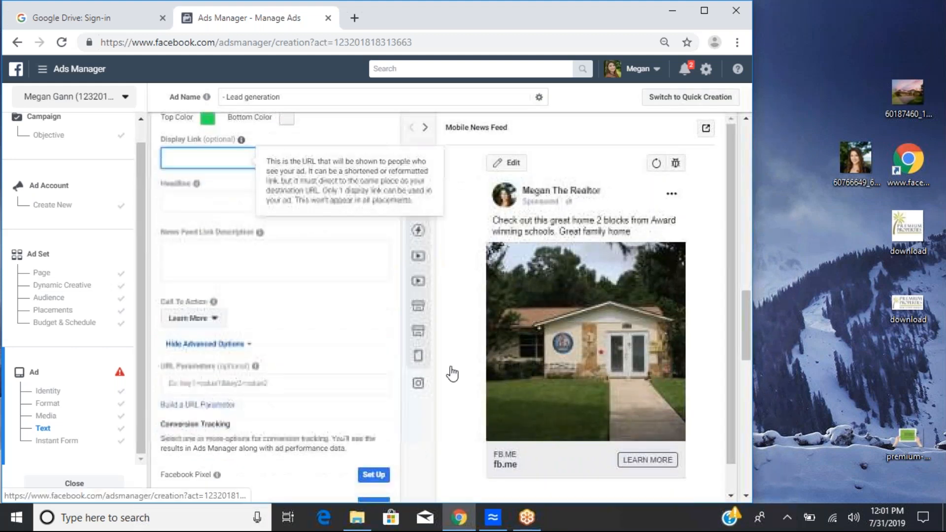
{"action": "scroll", "coordinate": [345, 364], "scroll_direction": "down", "scroll_amount": 5}
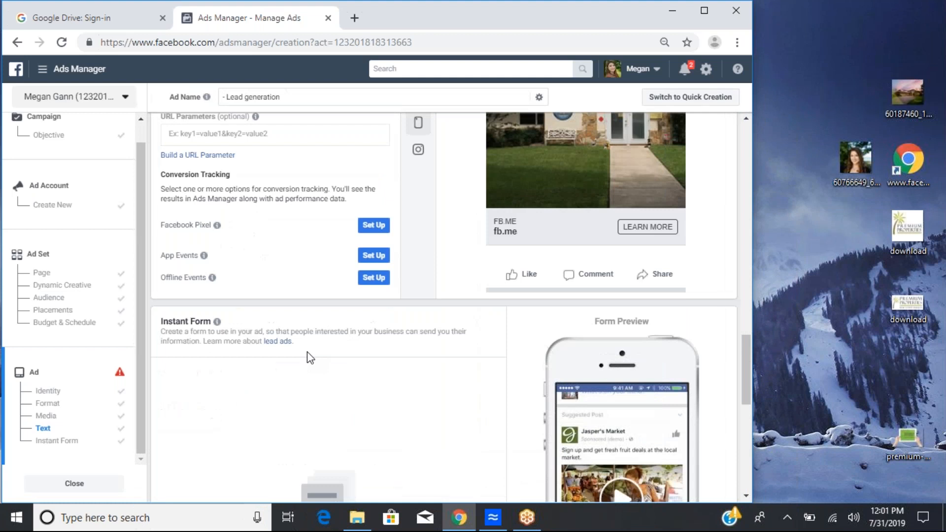
{"action": "scroll", "coordinate": [310, 358], "scroll_direction": "down", "scroll_amount": 5}
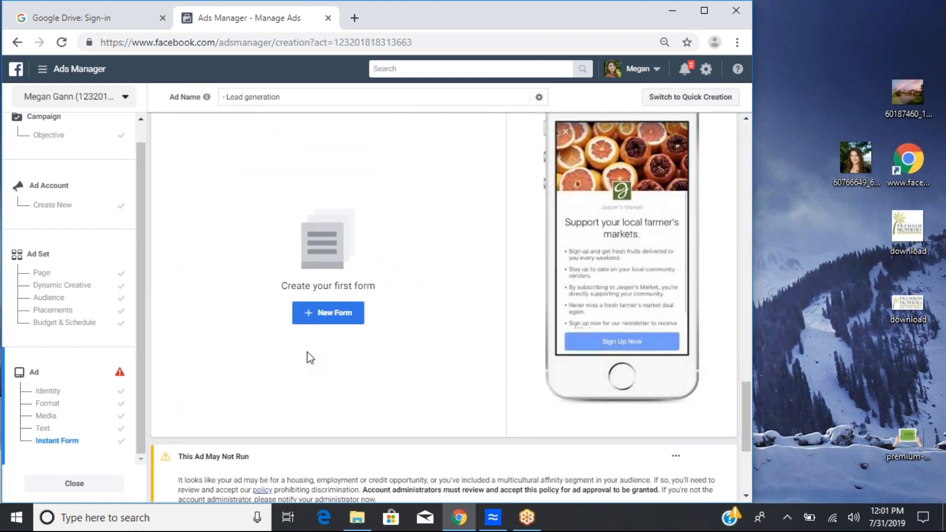
{"action": "scroll", "coordinate": [310, 358], "scroll_direction": "down", "scroll_amount": 2}
{"action": "scroll", "coordinate": [310, 356], "scroll_direction": "down", "scroll_amount": 1}
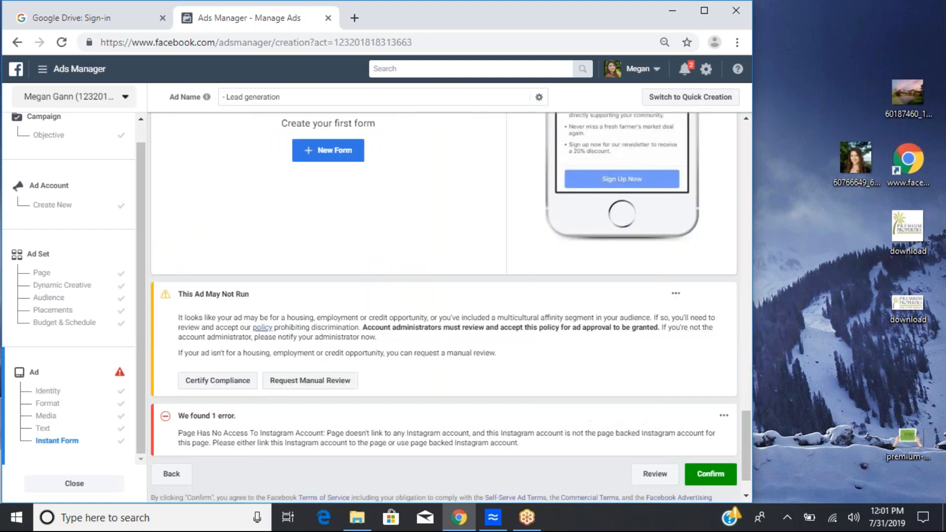
{"action": "scroll", "coordinate": [315, 193], "scroll_direction": "down", "scroll_amount": 4}
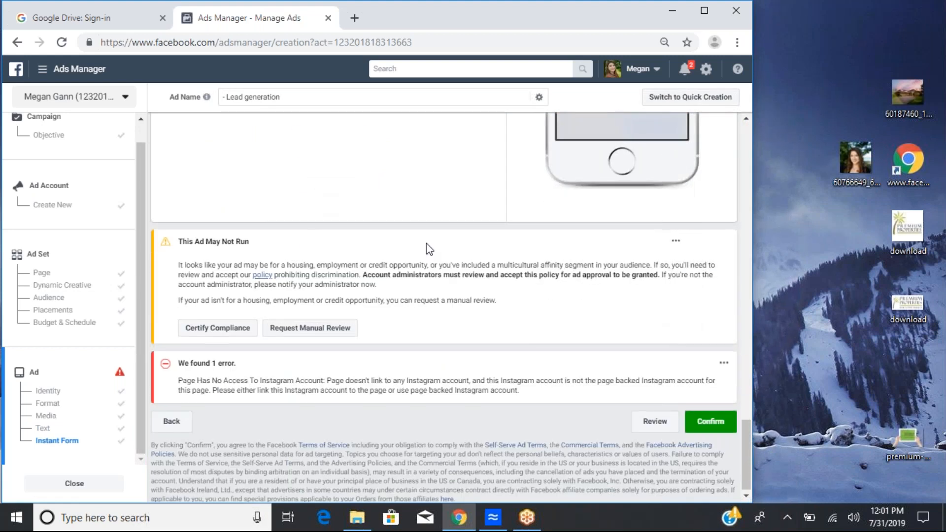
{"action": "scroll", "coordinate": [427, 244], "scroll_direction": "up", "scroll_amount": 4}
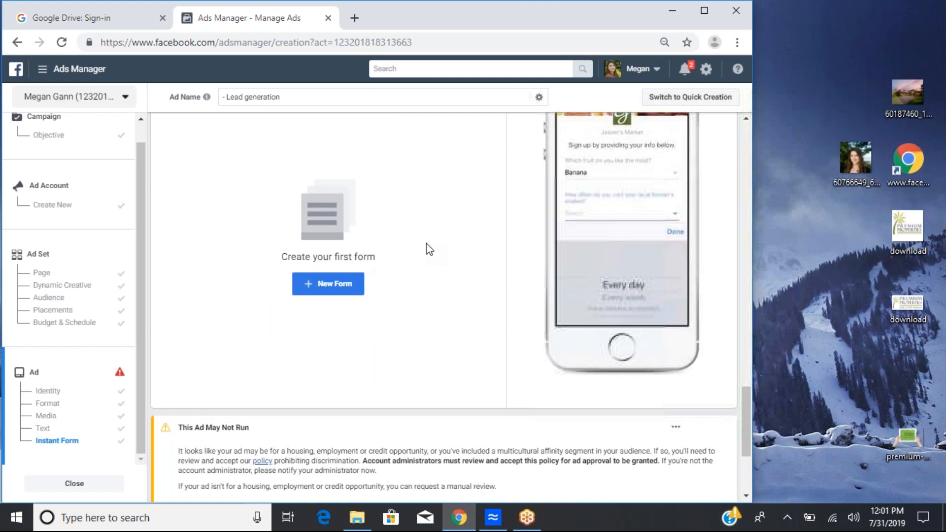
{"action": "scroll", "coordinate": [427, 243], "scroll_direction": "up", "scroll_amount": 1}
{"action": "scroll", "coordinate": [427, 244], "scroll_direction": "up", "scroll_amount": 1}
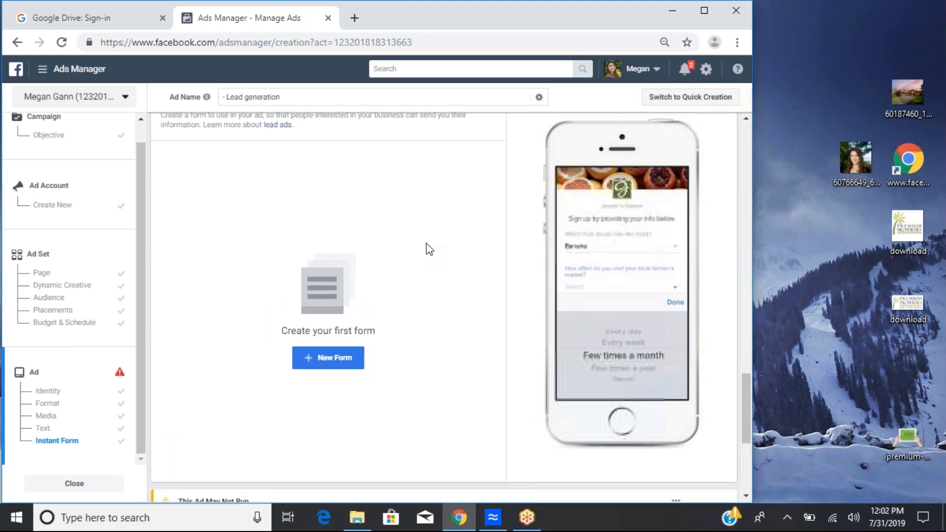
{"action": "scroll", "coordinate": [427, 244], "scroll_direction": "up", "scroll_amount": 1}
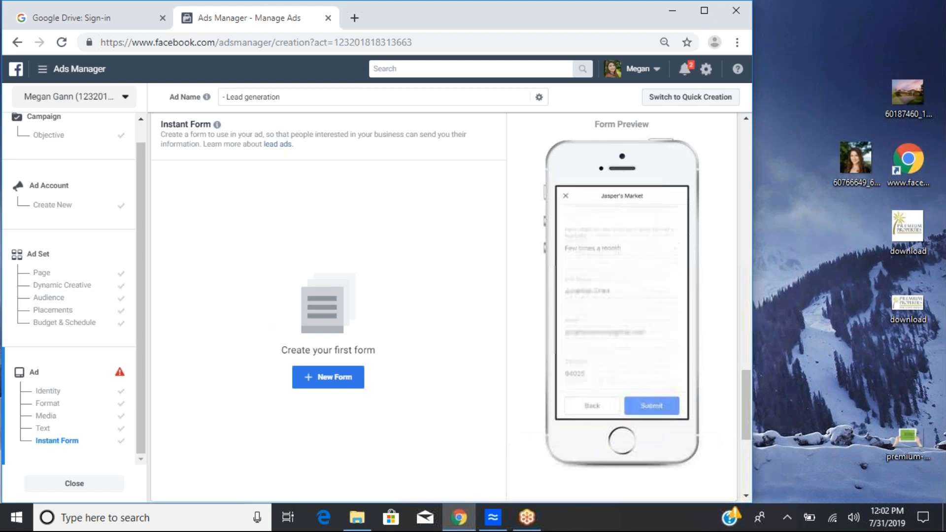
{"action": "scroll", "coordinate": [444, 305], "scroll_direction": "down", "scroll_amount": 4}
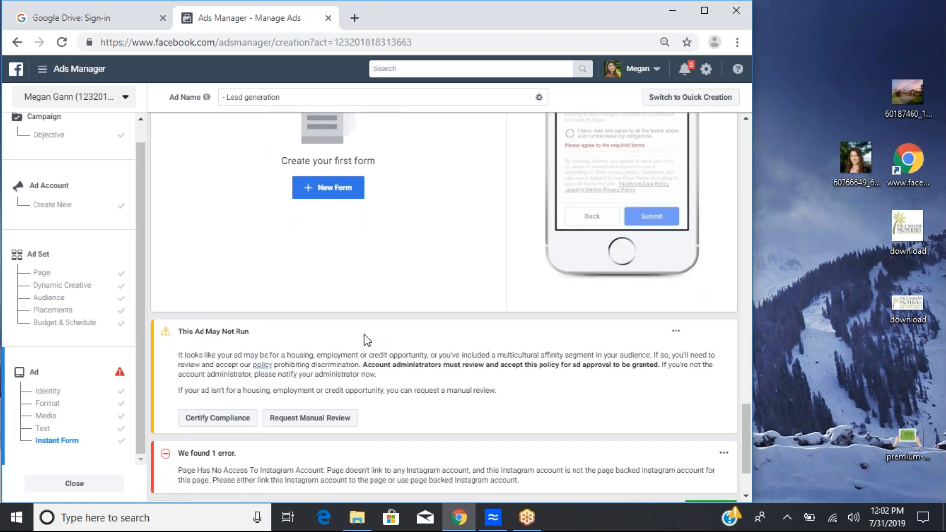
{"action": "scroll", "coordinate": [367, 340], "scroll_direction": "down", "scroll_amount": 2}
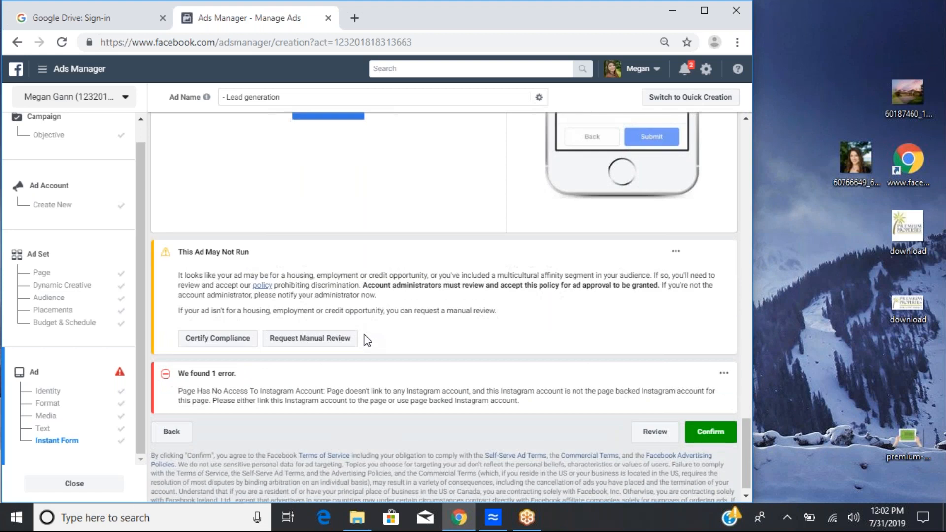
{"action": "scroll", "coordinate": [367, 340], "scroll_direction": "down", "scroll_amount": 1}
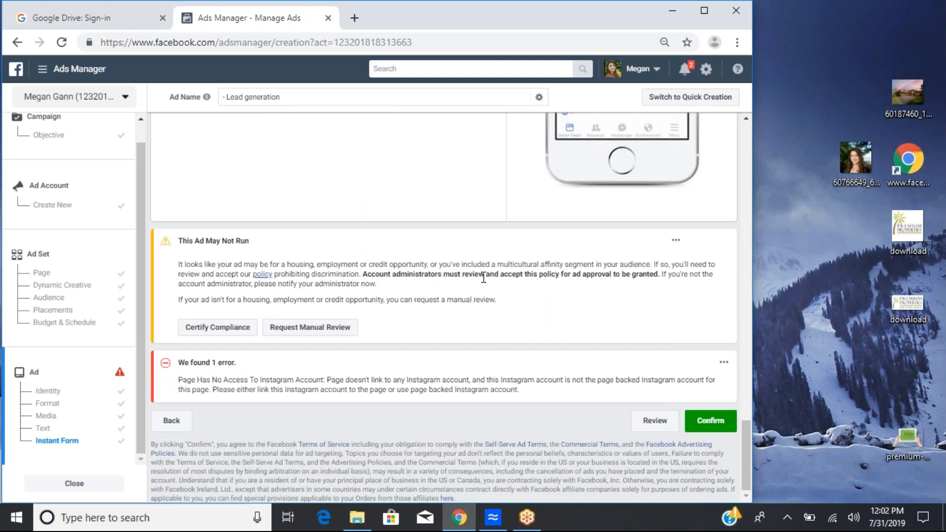
{"action": "scroll", "coordinate": [483, 278], "scroll_direction": "up", "scroll_amount": 10}
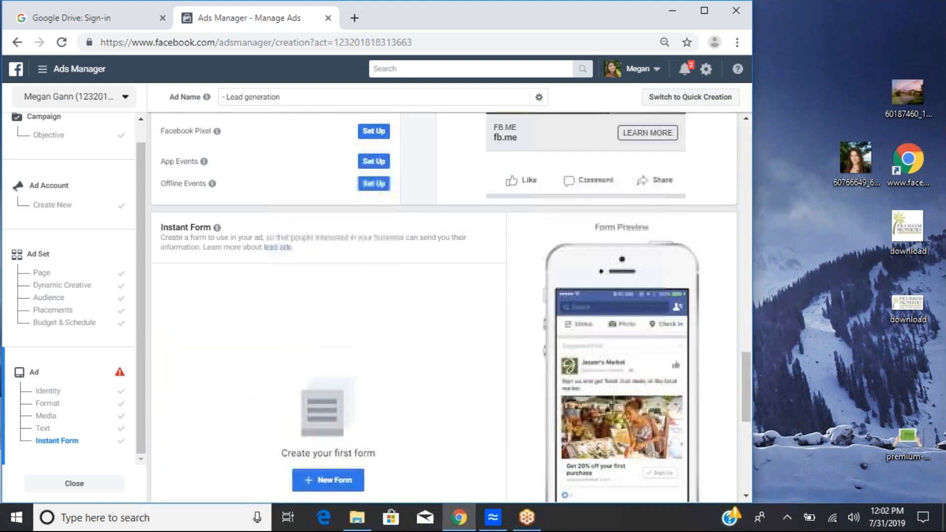
{"action": "scroll", "coordinate": [617, 239], "scroll_direction": "up", "scroll_amount": 4}
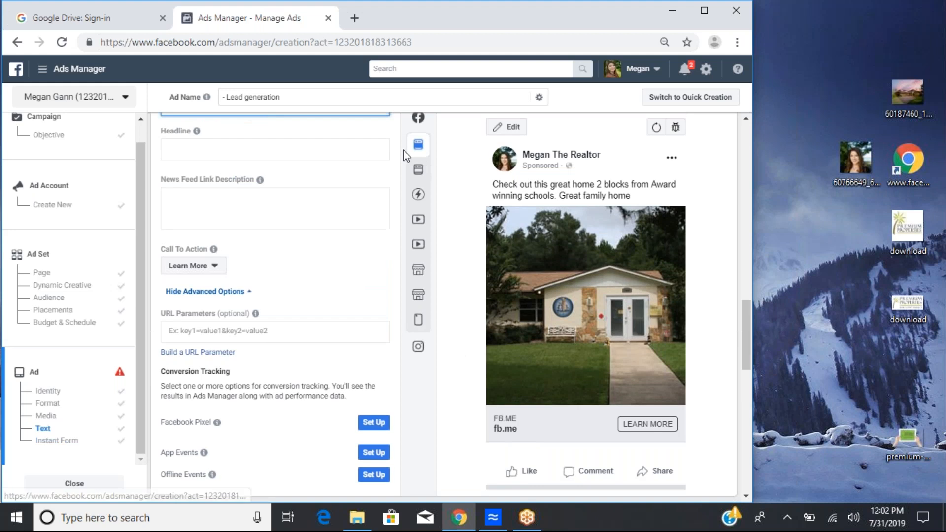
Step: Preview the ad in the Instagram Stories placement
{"action": "mouse_move", "coordinate": [418, 170]}
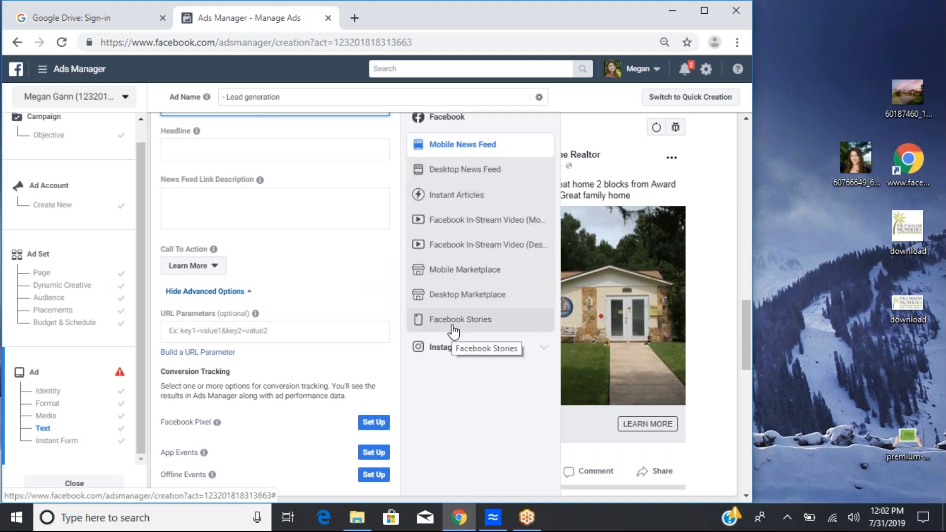
{"action": "left_click", "coordinate": [445, 349]}
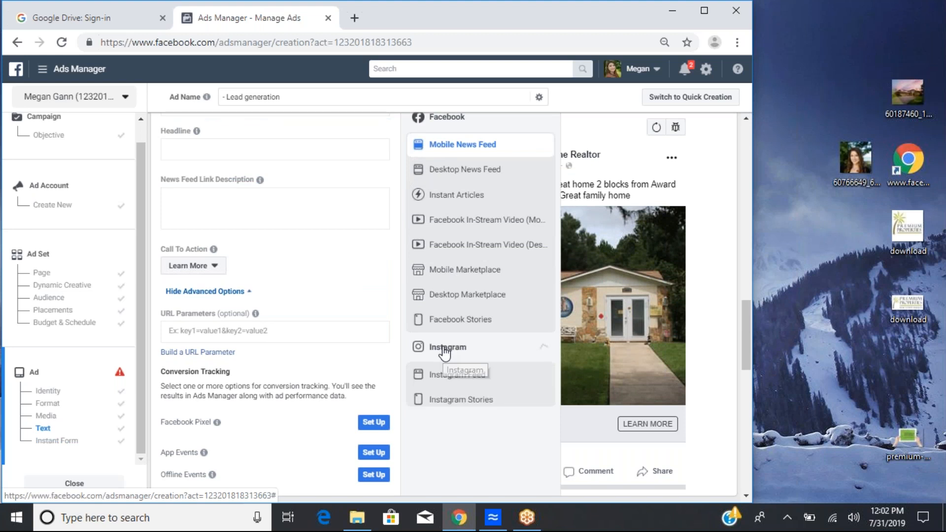
{"action": "left_click", "coordinate": [451, 401]}
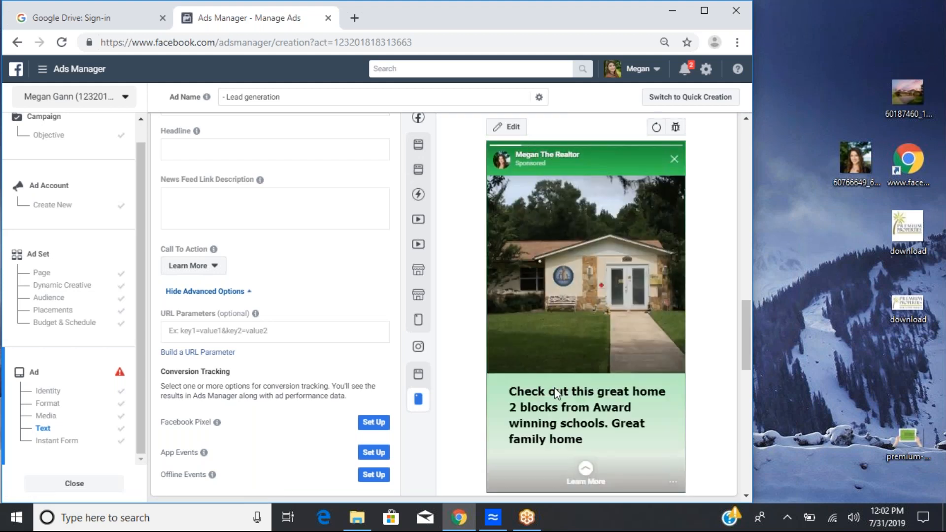
Step: Preview the ad in the Desktop News Feed, Instant Articles and Mobile Marketplace placements
{"action": "mouse_move", "coordinate": [418, 148]}
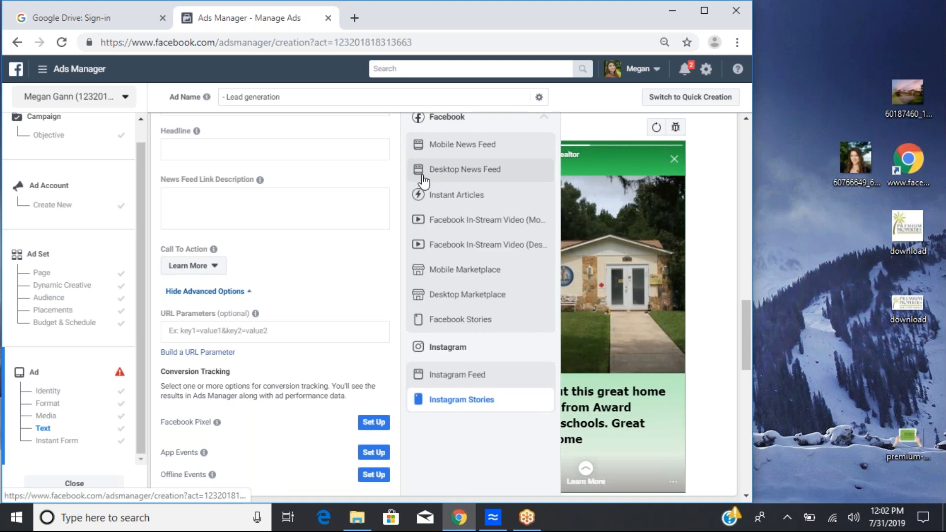
{"action": "left_click", "coordinate": [456, 176]}
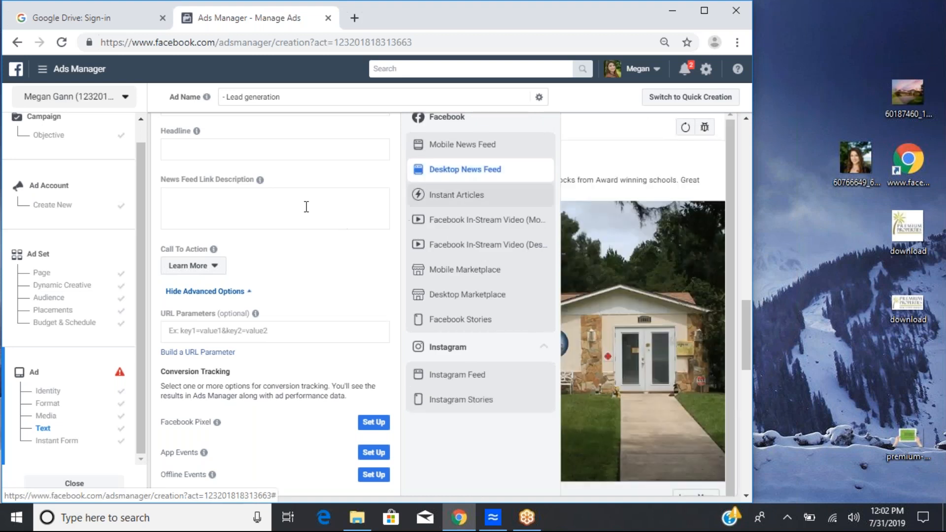
{"action": "left_click", "coordinate": [431, 198]}
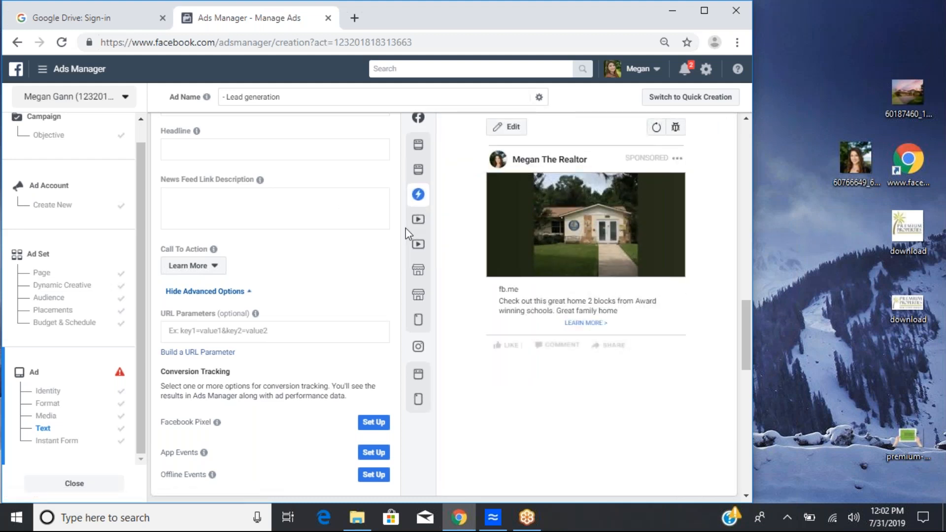
{"action": "mouse_move", "coordinate": [421, 230]}
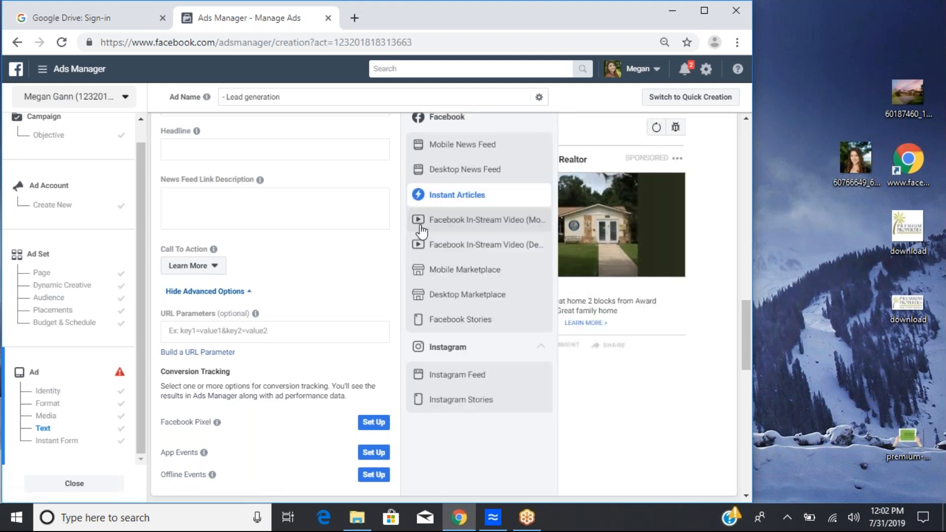
{"action": "left_click", "coordinate": [440, 272]}
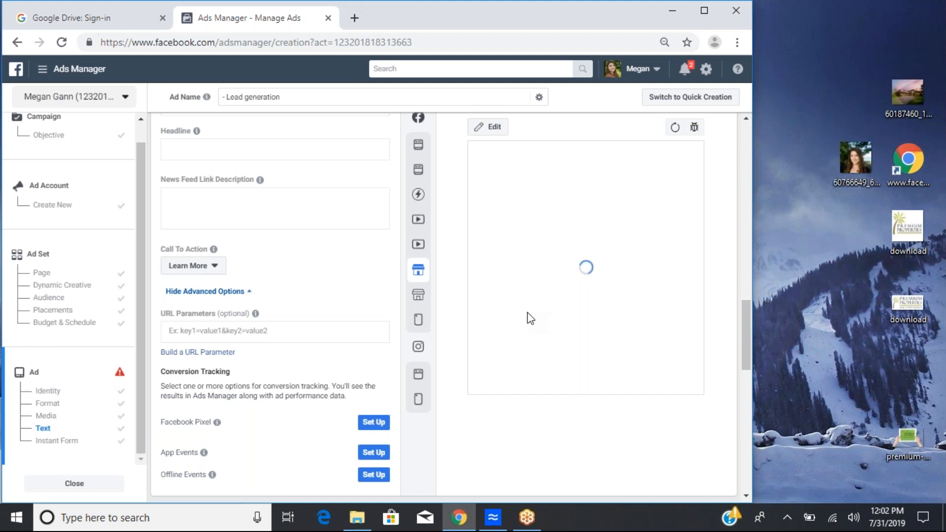
{"action": "mouse_move", "coordinate": [416, 334]}
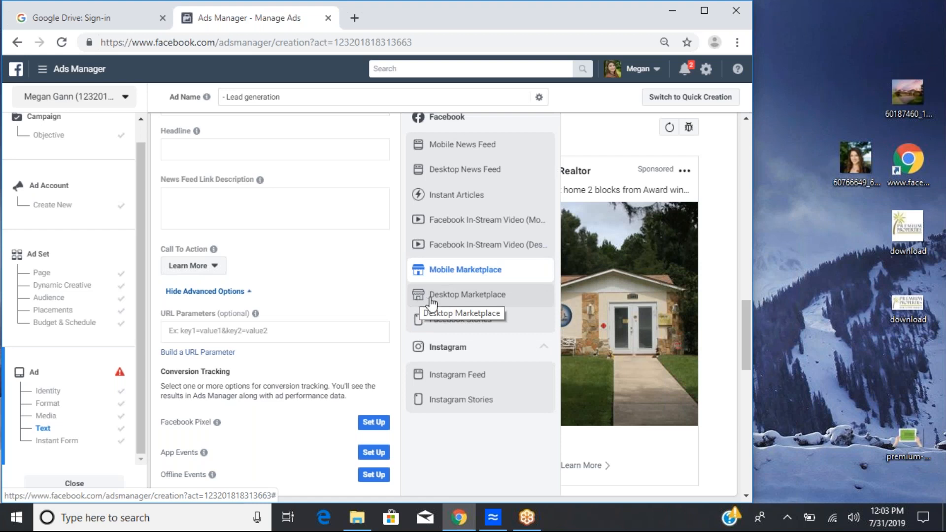
Step: Preview the ad in the Facebook Stories and Instagram Feed placements
{"action": "left_click", "coordinate": [459, 327]}
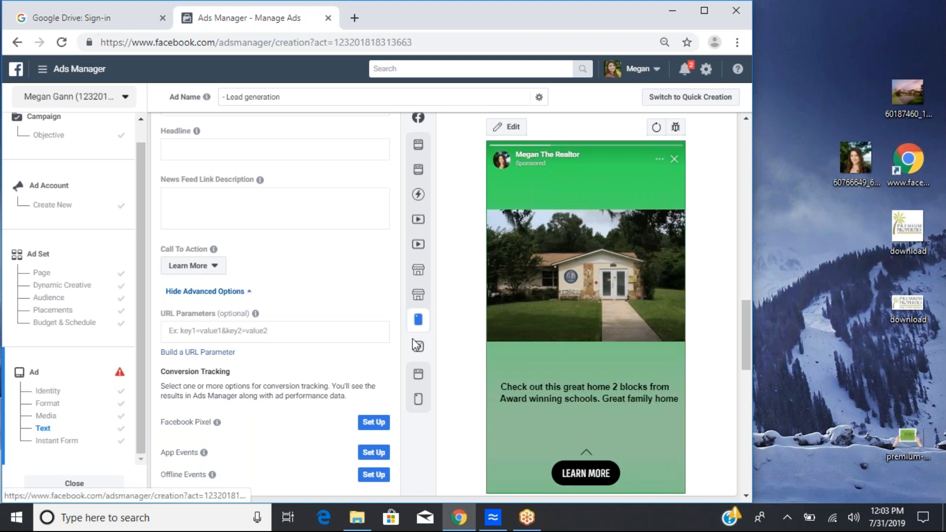
{"action": "mouse_move", "coordinate": [420, 351]}
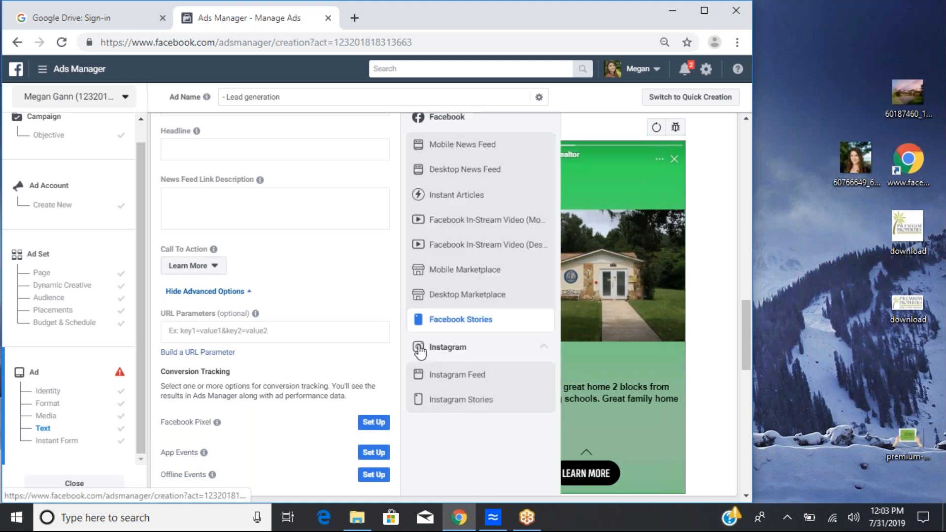
{"action": "left_click", "coordinate": [449, 381]}
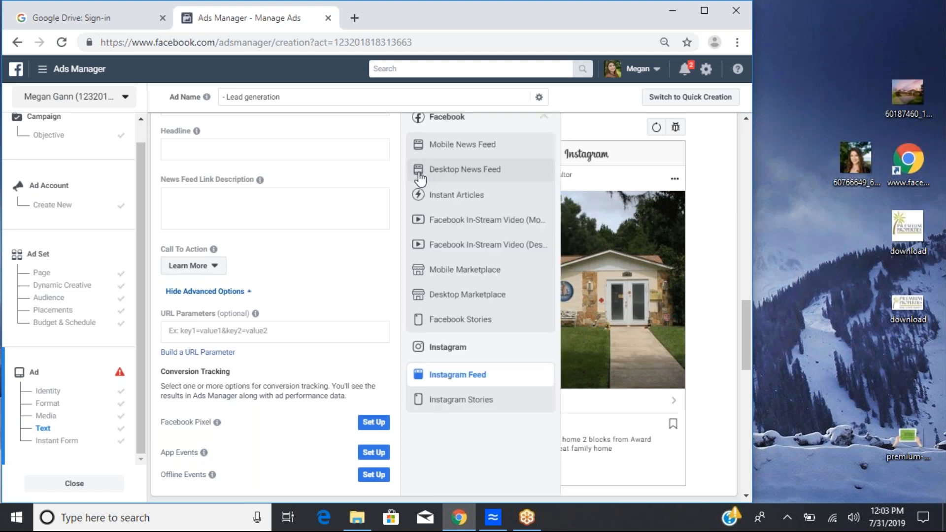
{"action": "mouse_move", "coordinate": [259, 180]}
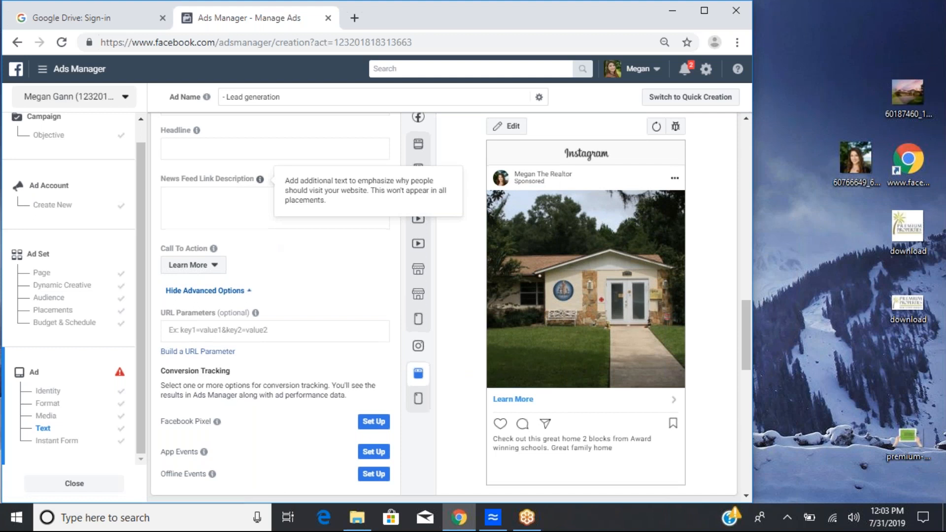
Step: Scroll through the ad setup from the error notices at the bottom back up to the ad name
{"action": "scroll", "coordinate": [260, 180], "scroll_direction": "down", "scroll_amount": 4}
{"action": "scroll", "coordinate": [444, 306], "scroll_direction": "down", "scroll_amount": 7}
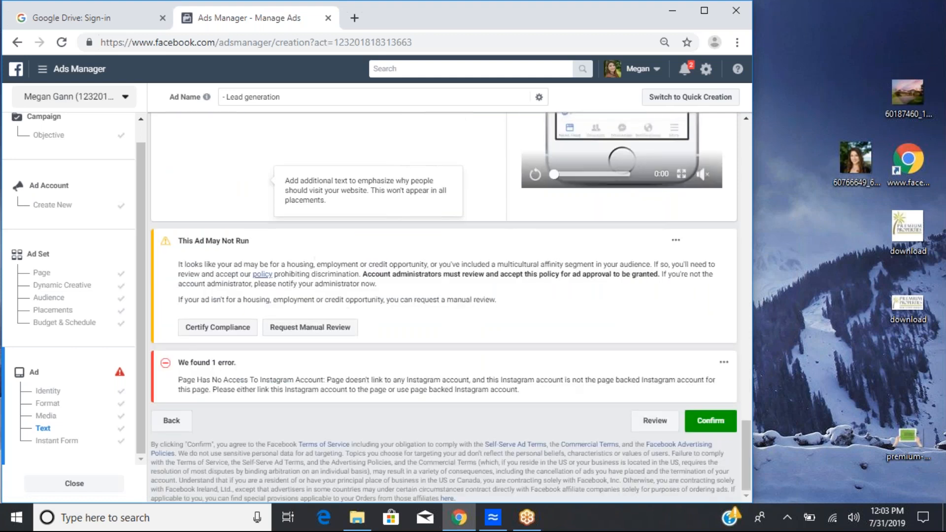
{"action": "scroll", "coordinate": [444, 307], "scroll_direction": "up", "scroll_amount": 5}
{"action": "scroll", "coordinate": [444, 306], "scroll_direction": "up", "scroll_amount": 6}
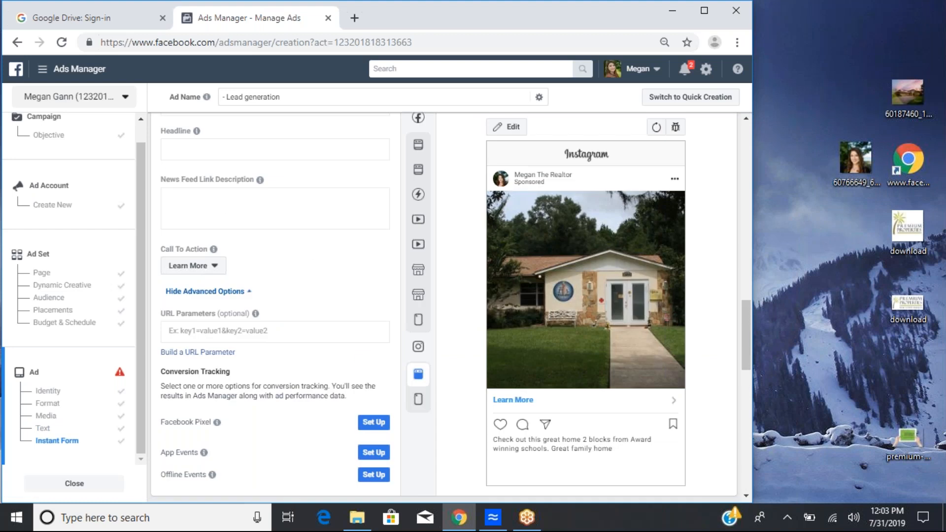
{"action": "scroll", "coordinate": [443, 307], "scroll_direction": "up", "scroll_amount": 2}
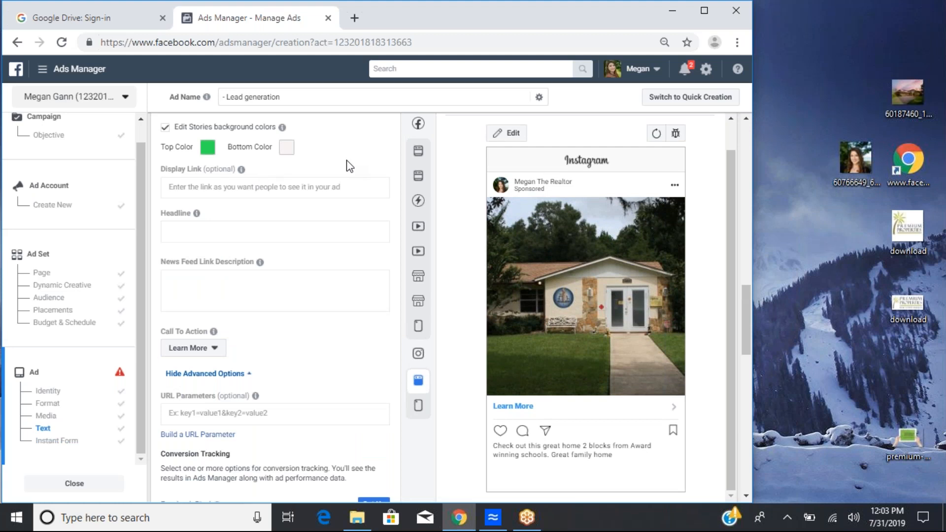
{"action": "scroll", "coordinate": [390, 203], "scroll_direction": "up", "scroll_amount": 6}
{"action": "scroll", "coordinate": [388, 201], "scroll_direction": "up", "scroll_amount": 6}
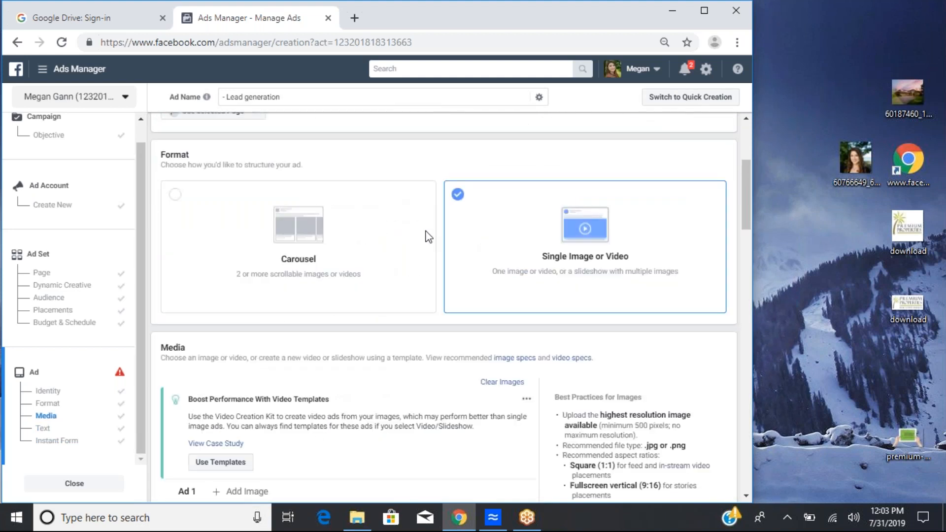
{"action": "scroll", "coordinate": [427, 236], "scroll_direction": "up", "scroll_amount": 4}
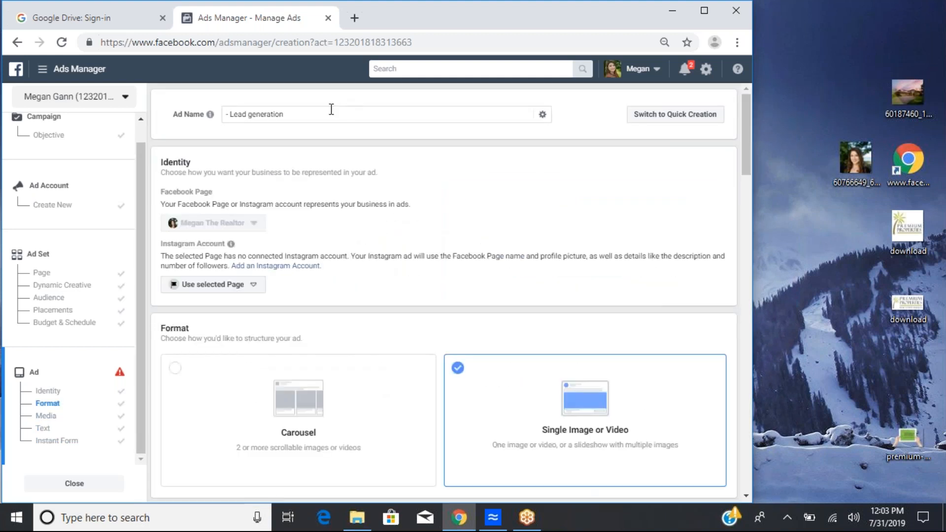
Step: Clear the ad name field
{"action": "triple_click", "coordinate": [330, 114]}
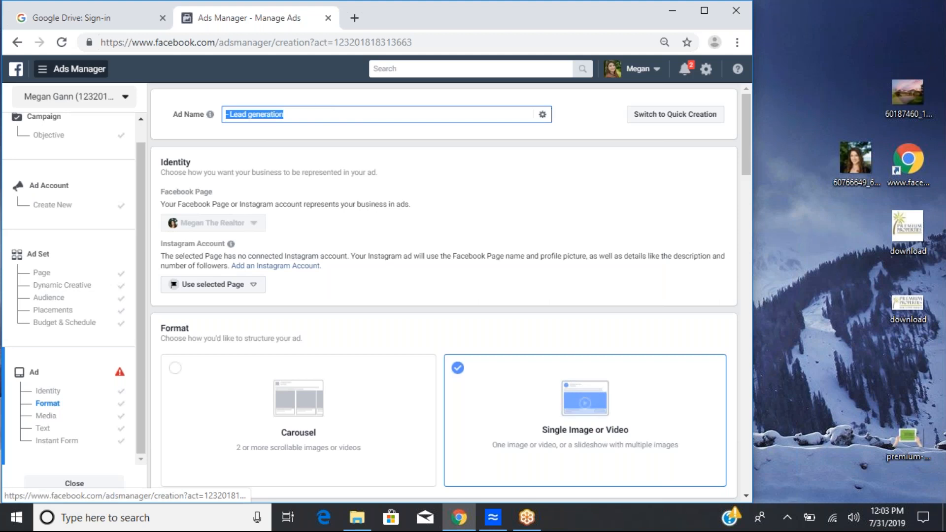
{"action": "key", "text": "BackSpace"}
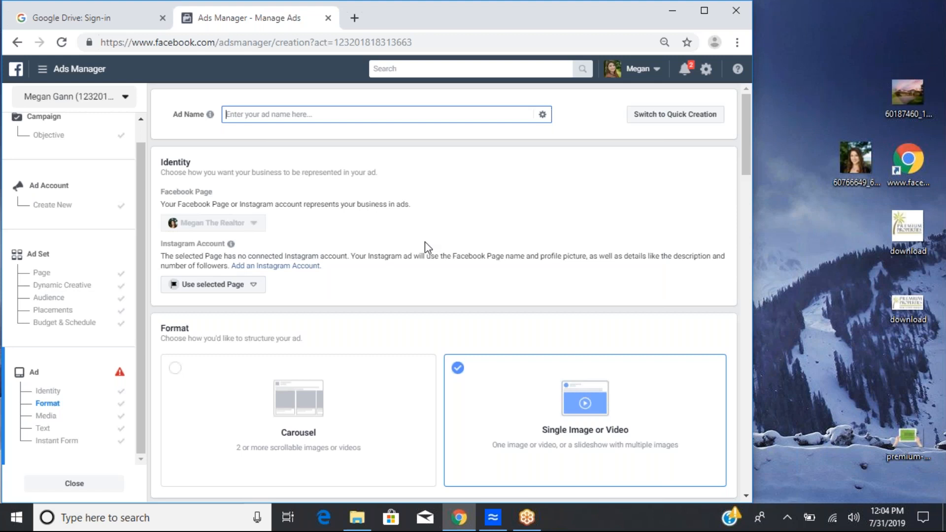
{"action": "scroll", "coordinate": [425, 242], "scroll_direction": "down", "scroll_amount": 2}
{"action": "scroll", "coordinate": [428, 247], "scroll_direction": "down", "scroll_amount": 5}
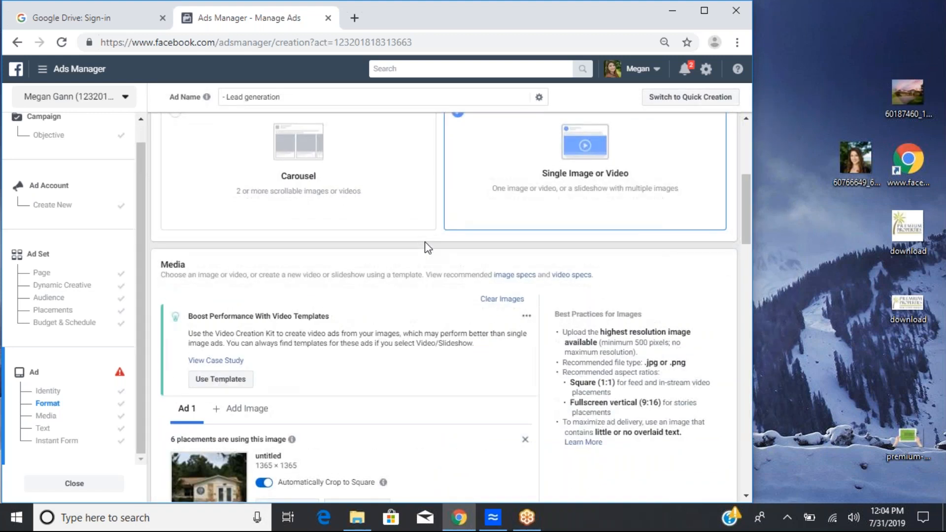
{"action": "scroll", "coordinate": [428, 247], "scroll_direction": "down", "scroll_amount": 2}
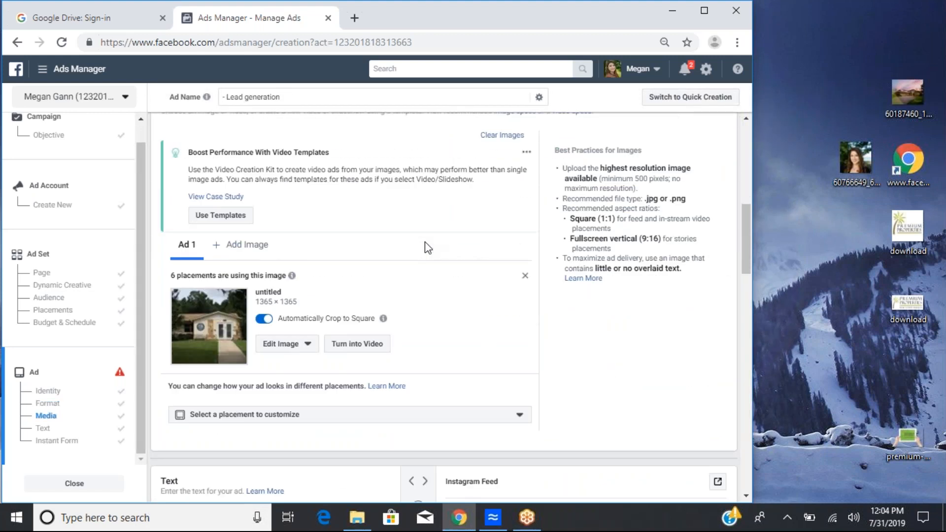
{"action": "scroll", "coordinate": [428, 248], "scroll_direction": "up", "scroll_amount": 6}
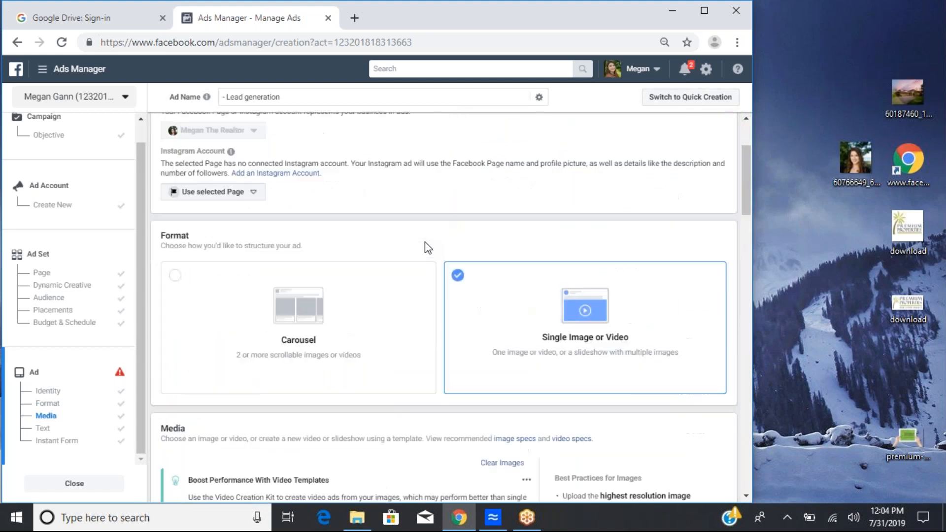
{"action": "scroll", "coordinate": [427, 248], "scroll_direction": "up", "scroll_amount": 2}
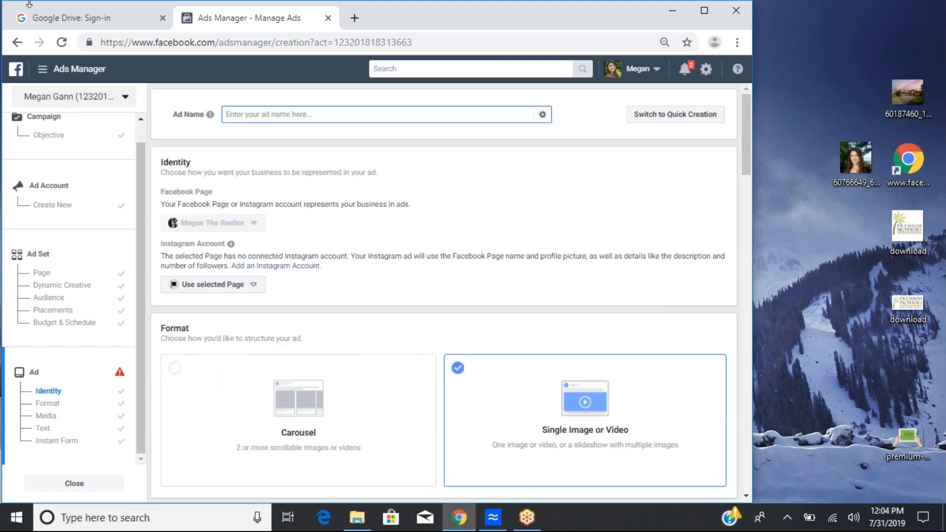
Step: Leave the ad creation page, close the Google Drive tab and close the browser window
{"action": "left_click", "coordinate": [21, 43]}
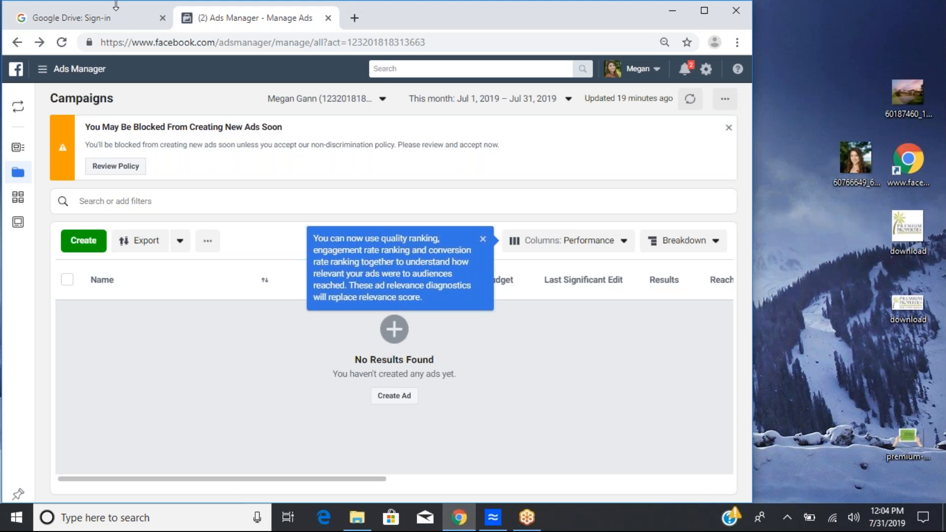
{"action": "left_click", "coordinate": [163, 19]}
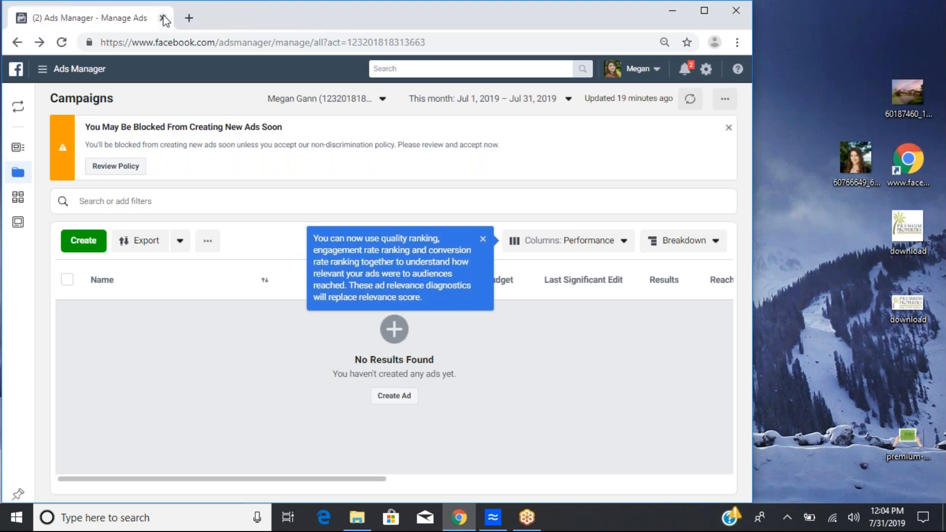
{"action": "left_click", "coordinate": [163, 18]}
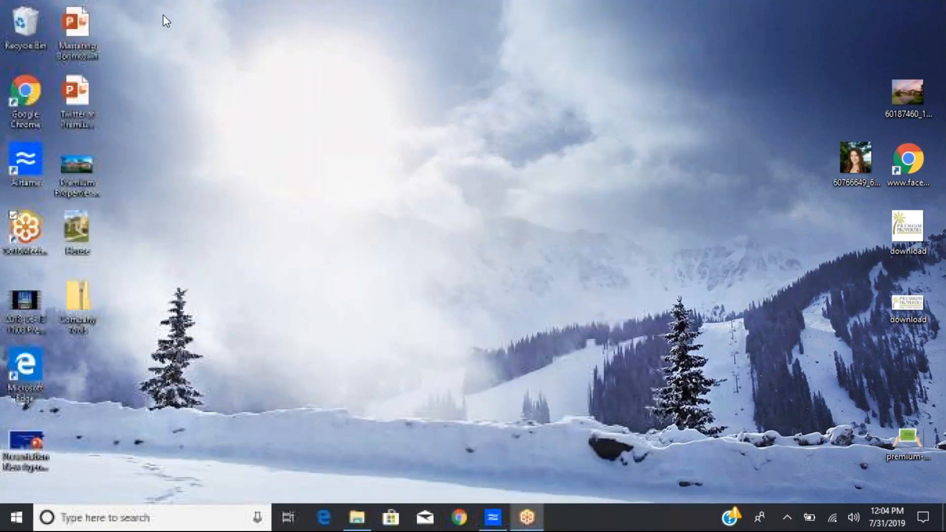